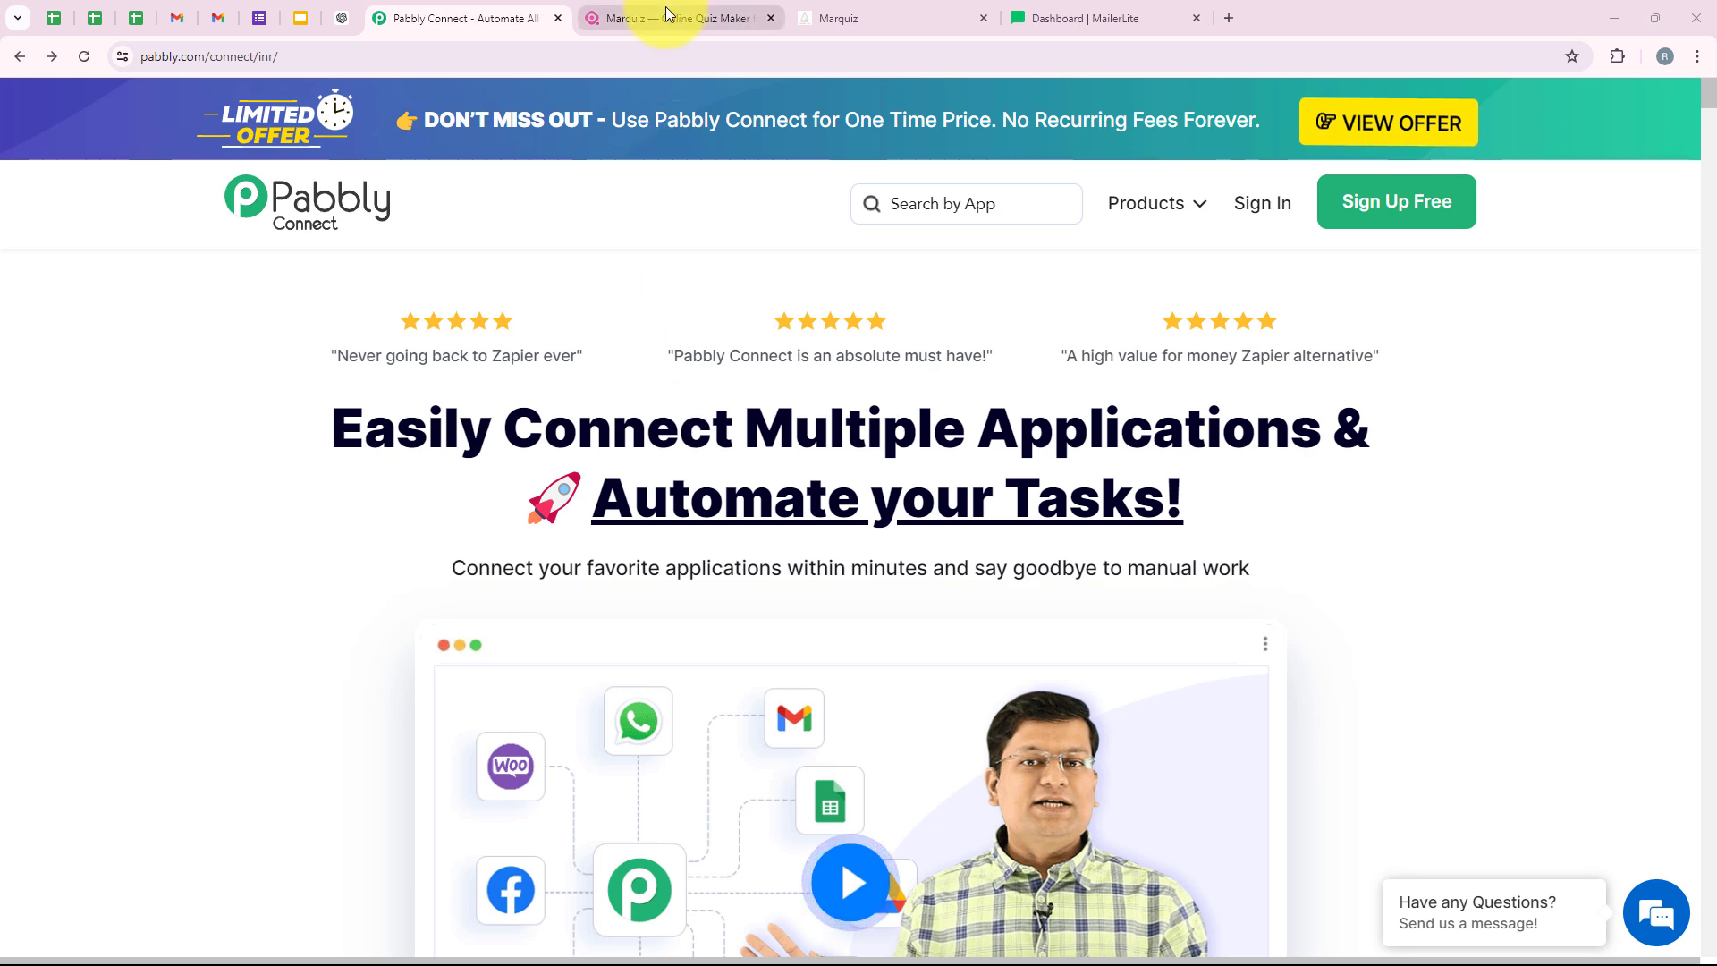
Look over the Marquiz quiz page for the perfume store and the MailerLite dashboard, and return to the Pabbly Connect website
left_click(665, 9)
left_click(913, 9)
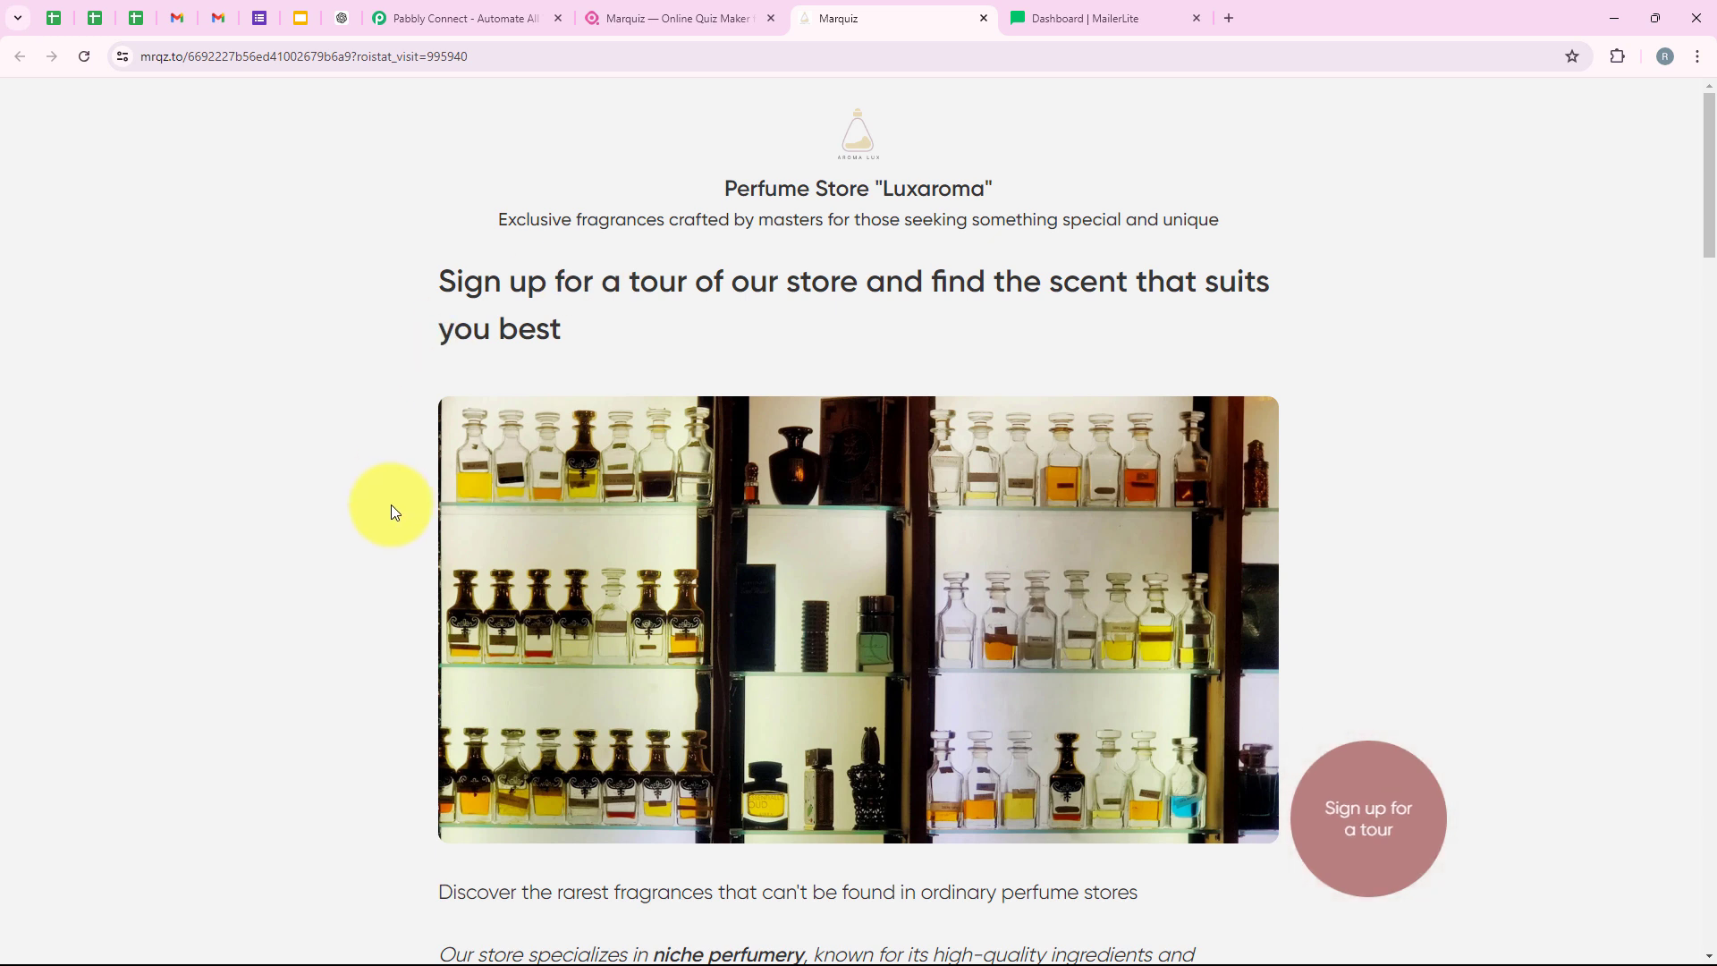
scroll(420, 519, "down", 1)
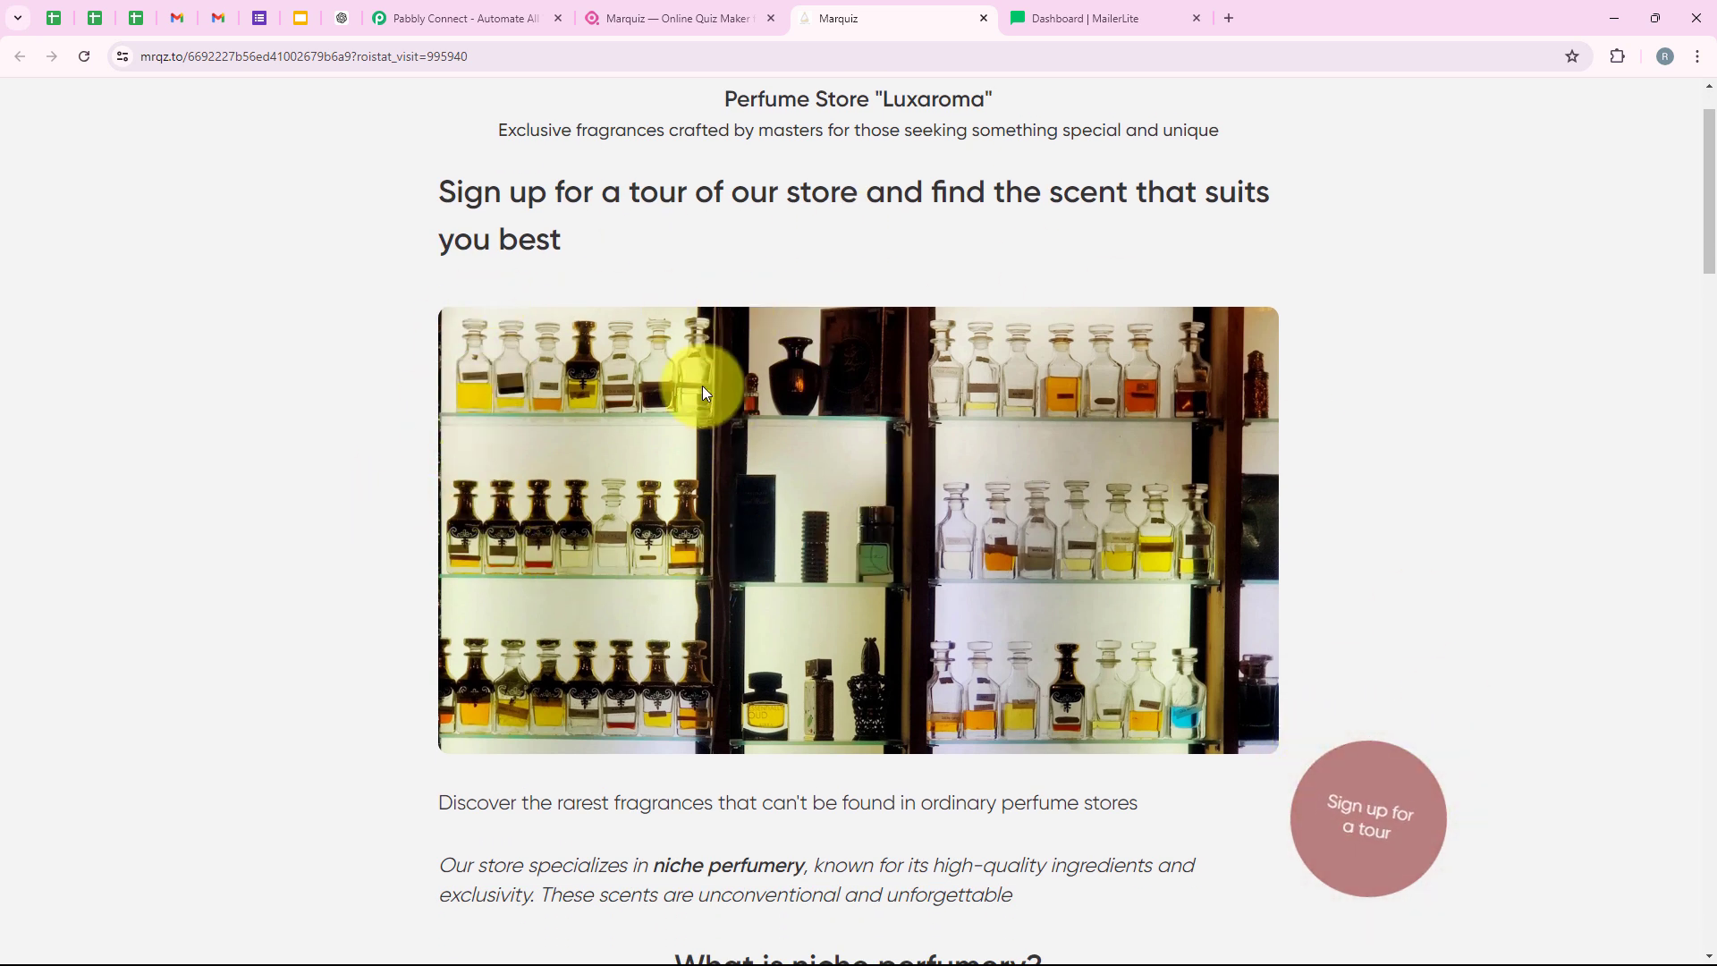
left_click(1042, 18)
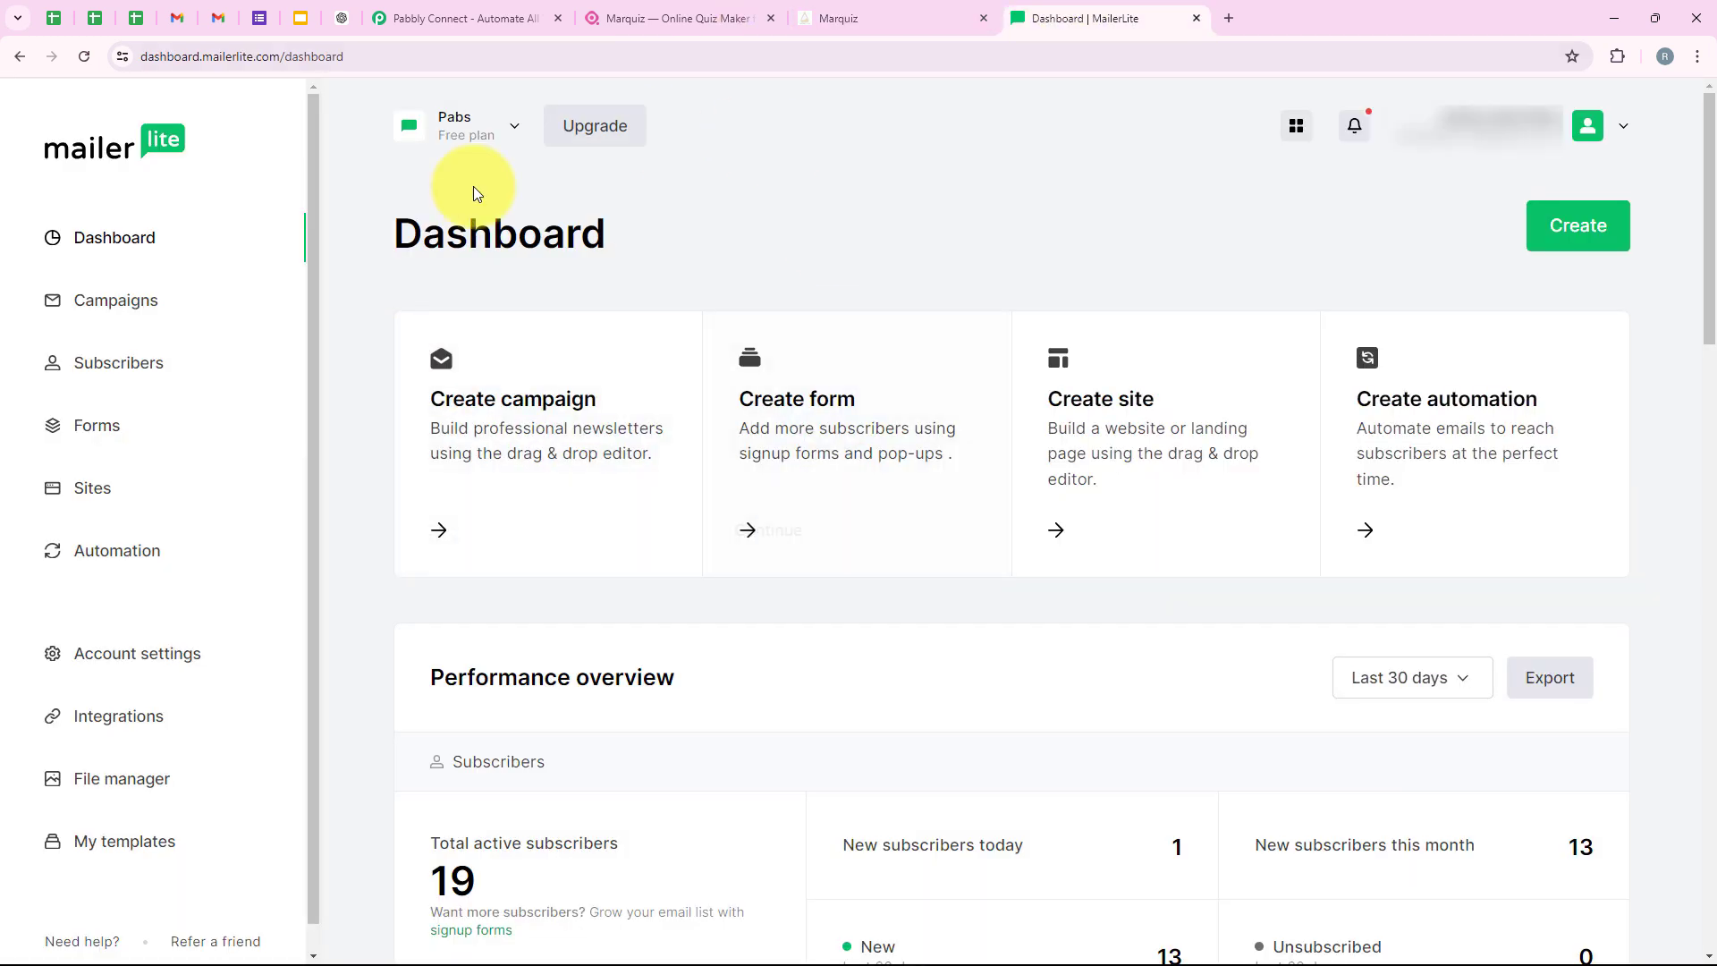
left_click(438, 8)
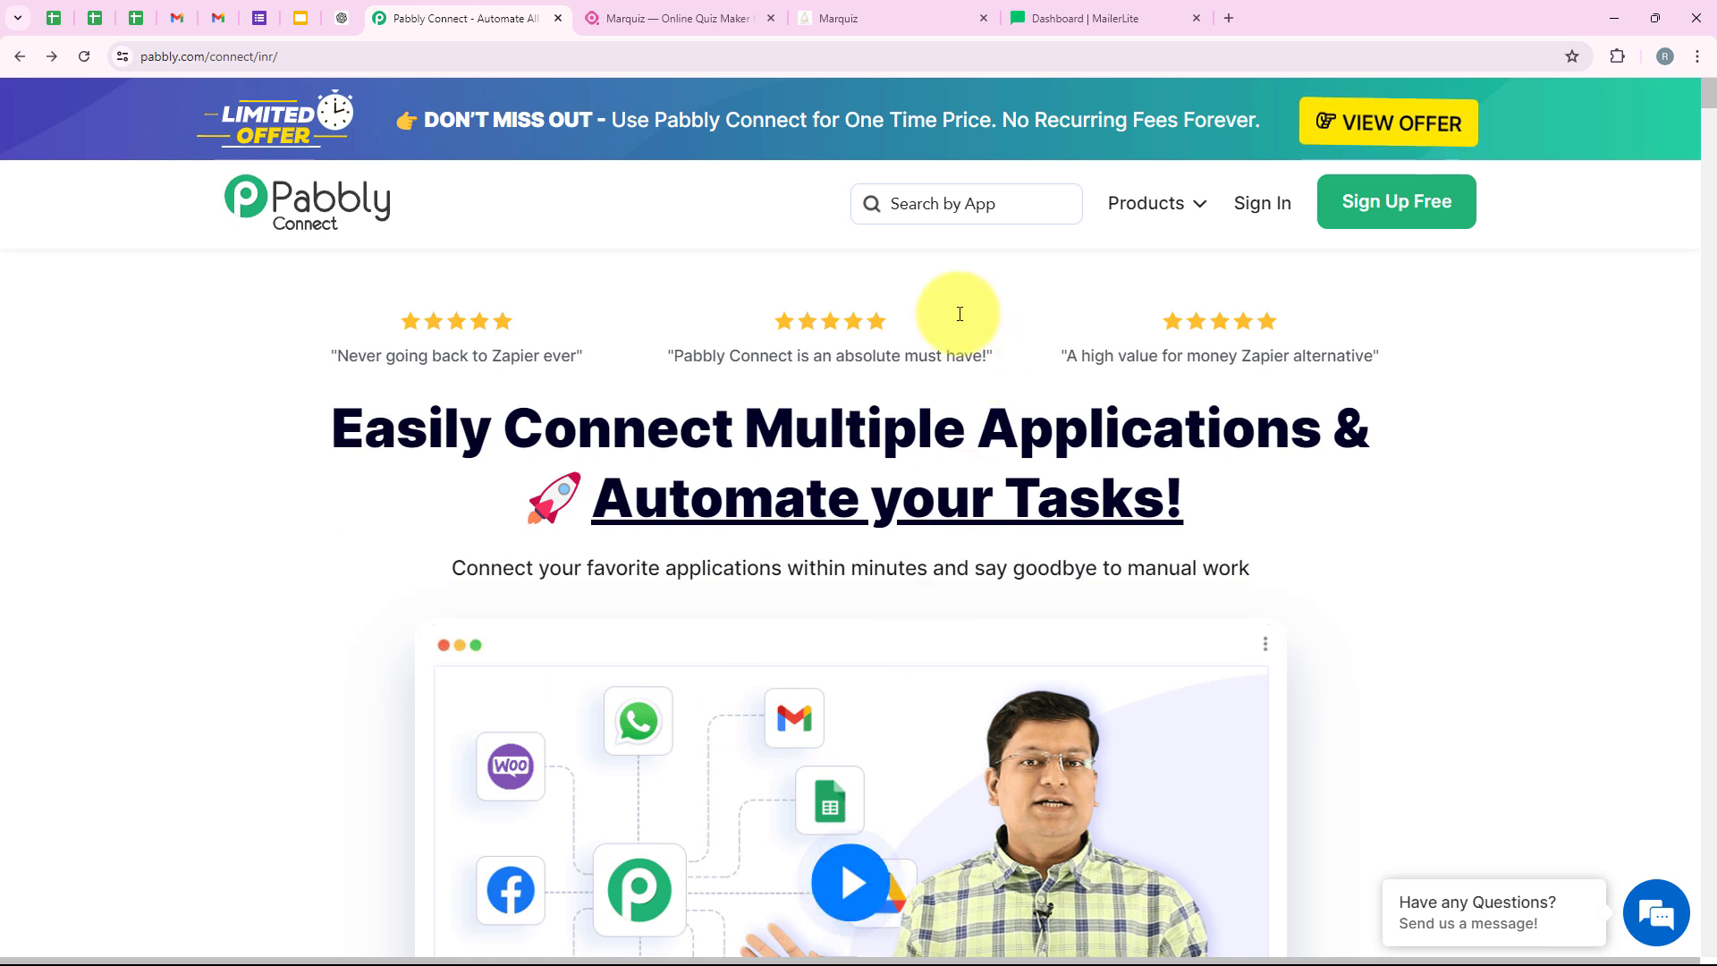
Sign in to Pabbly and open the Pabbly Connect dashboard from the list of Pabbly apps
left_click(598, 59)
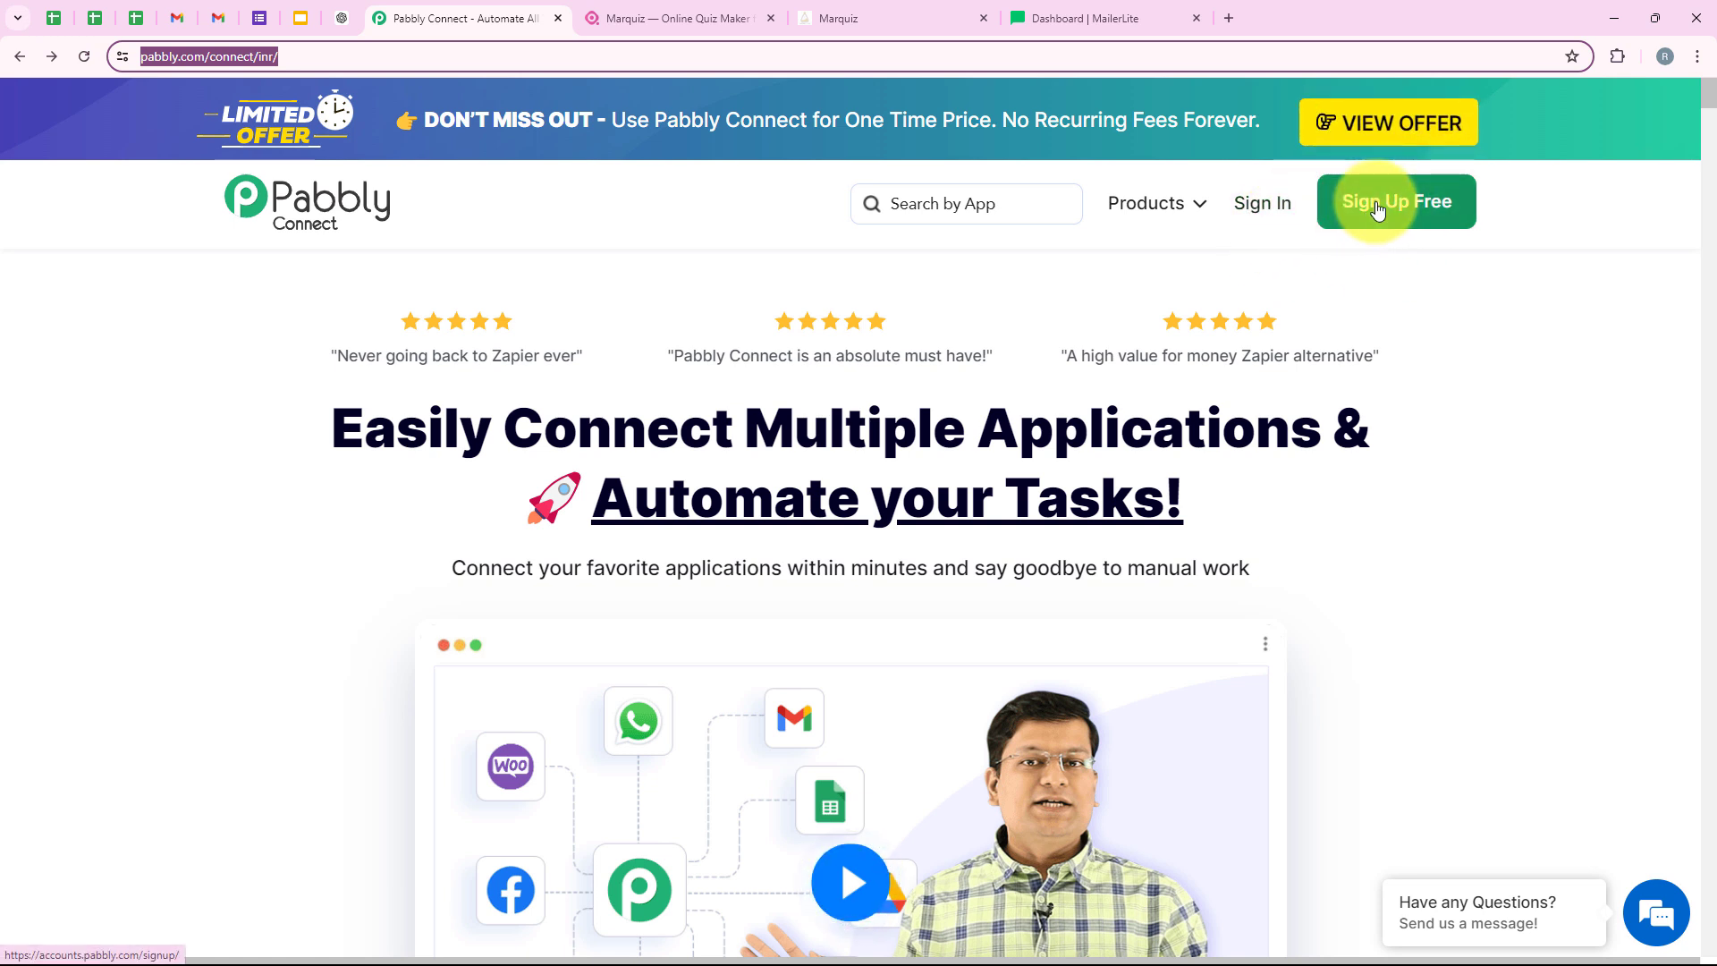
left_click(1283, 218)
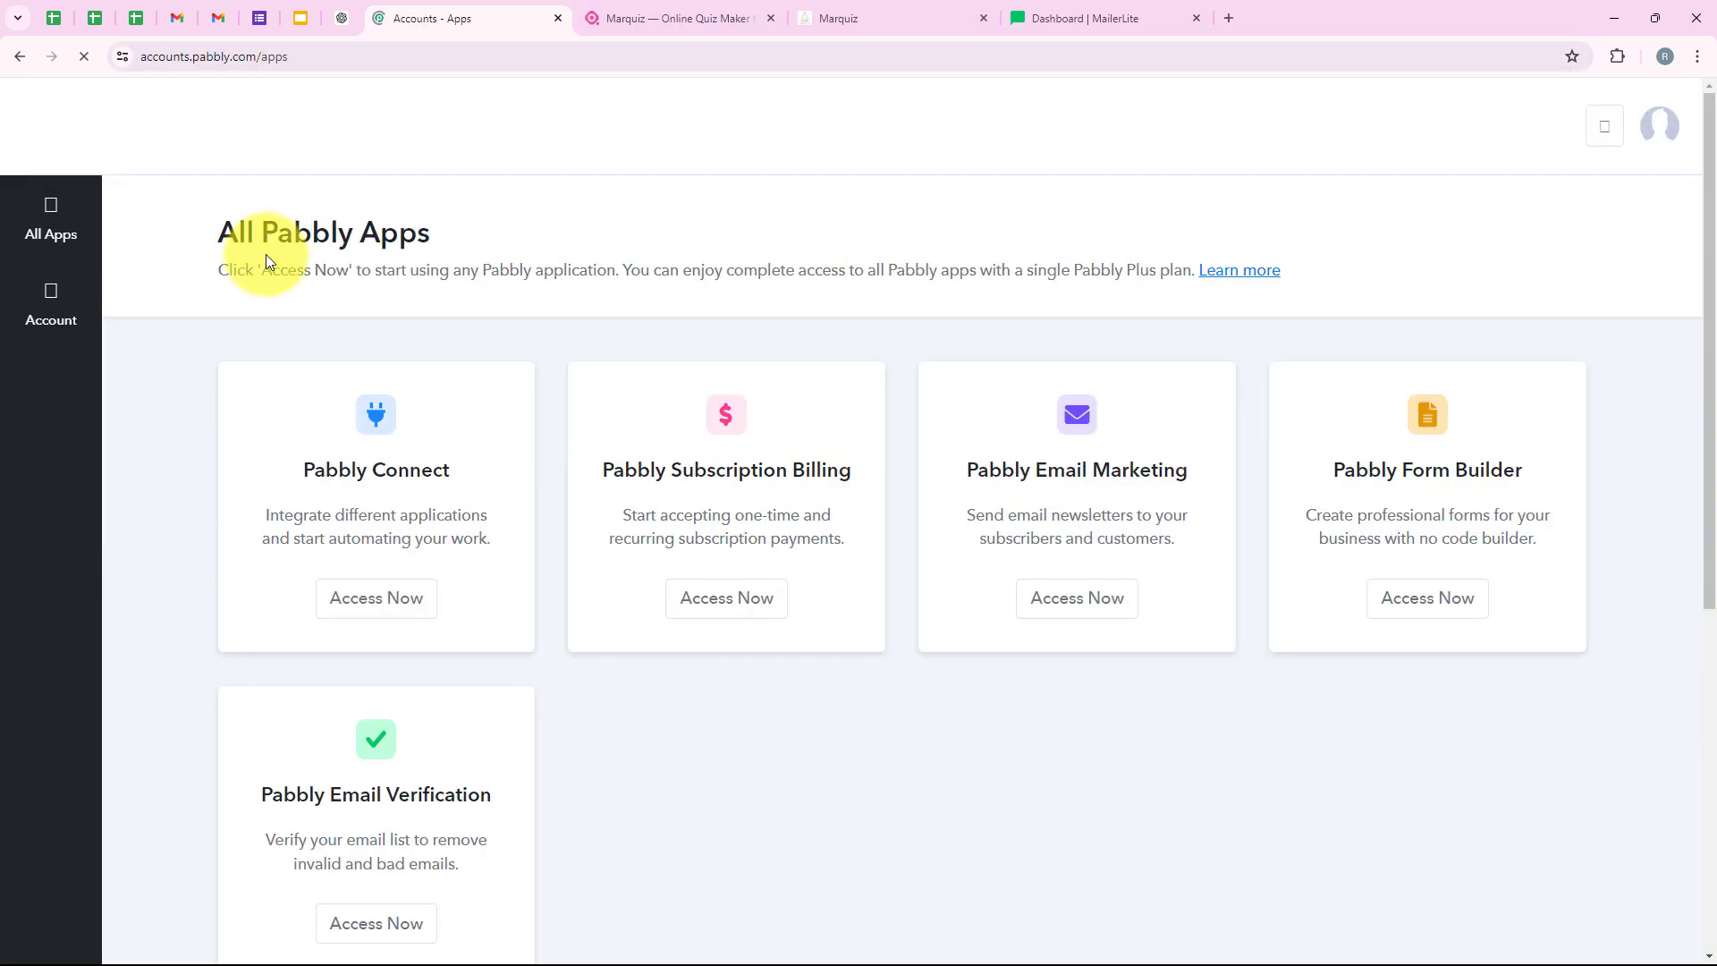
left_click_drag(226, 230, 490, 229)
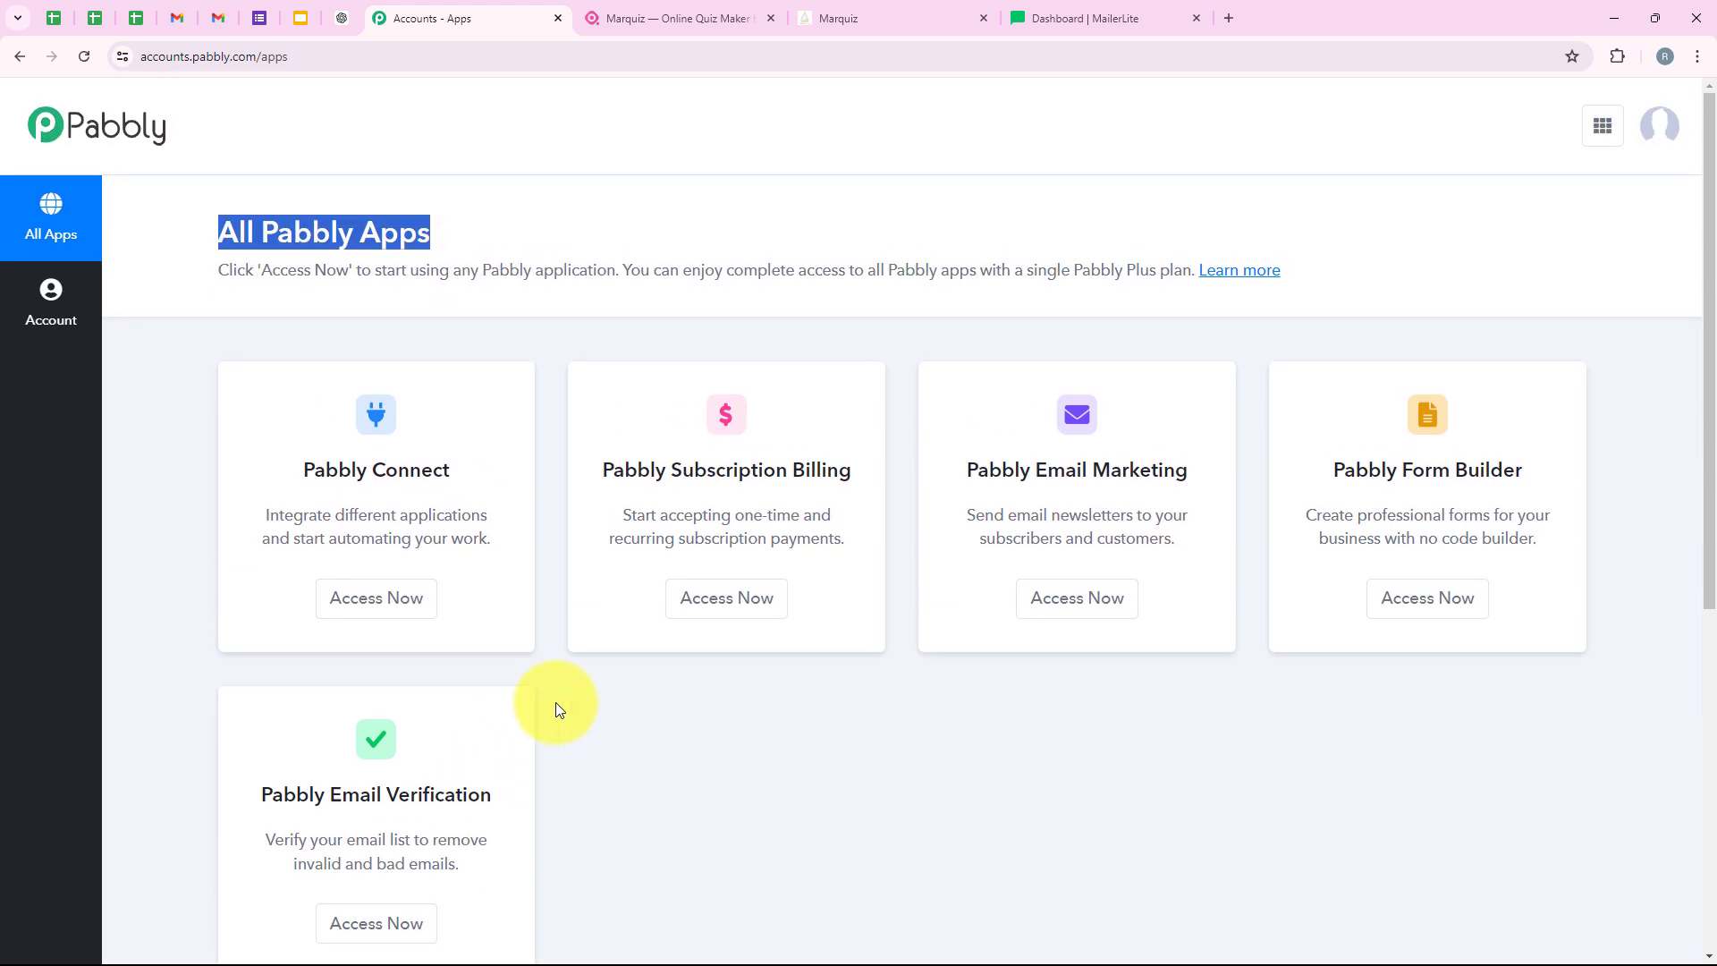
left_click_drag(282, 466, 454, 466)
left_click(417, 492)
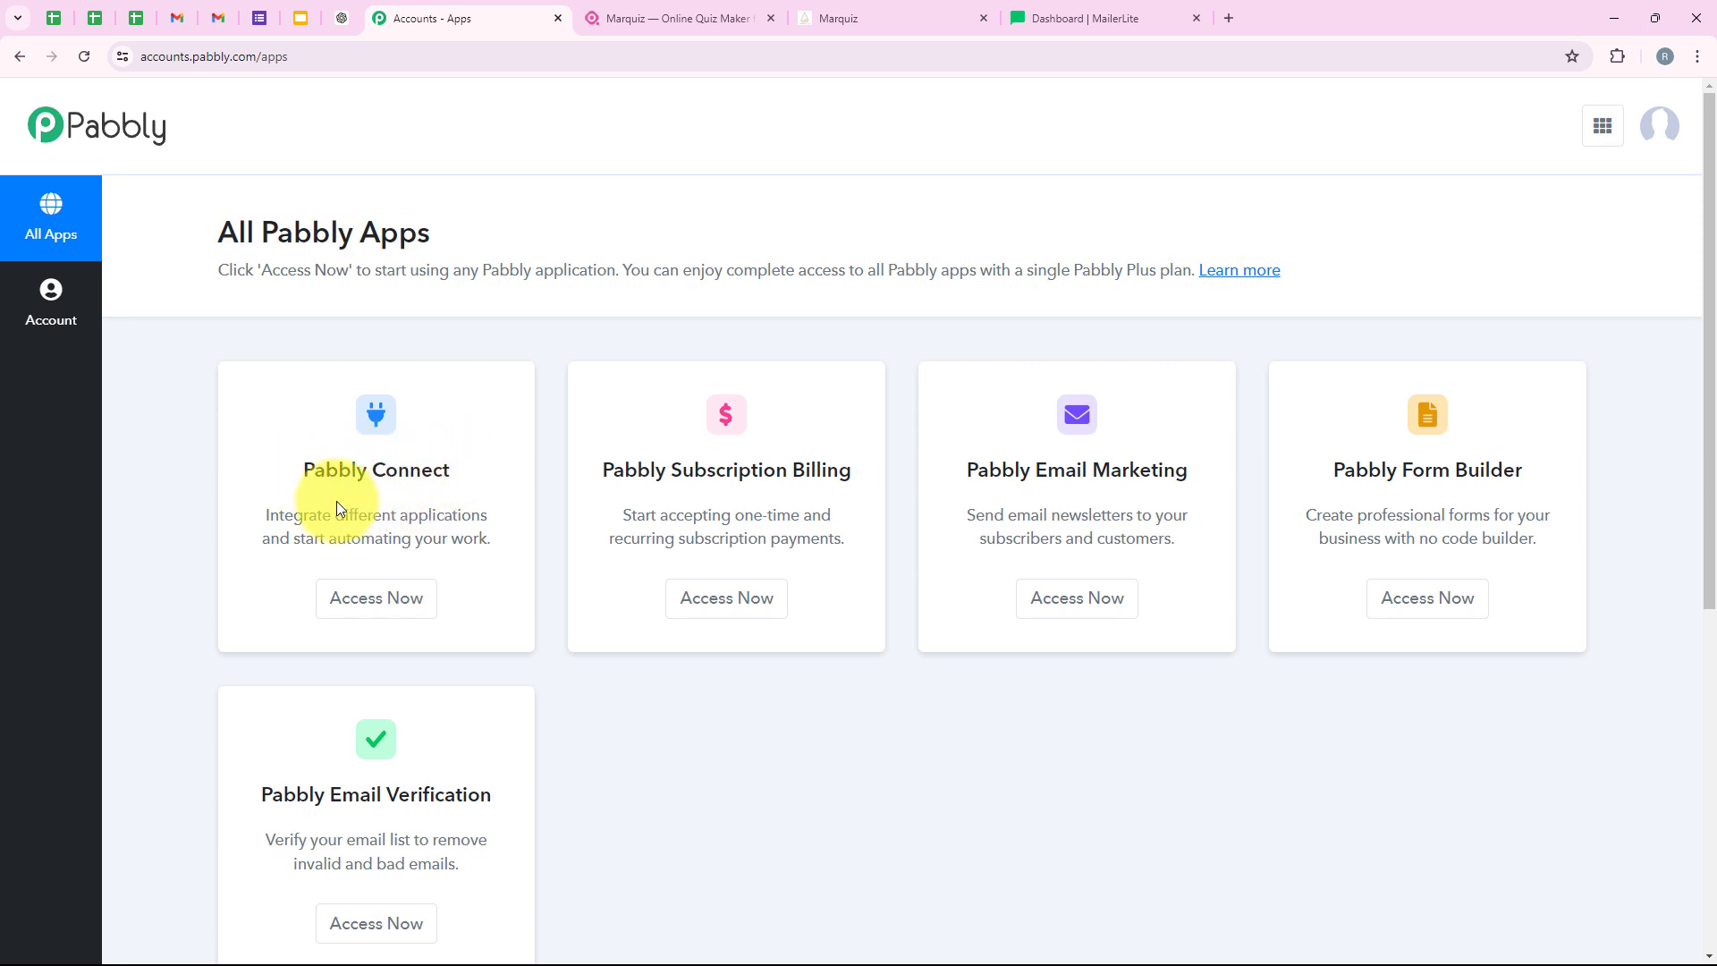
left_click_drag(335, 503, 466, 503)
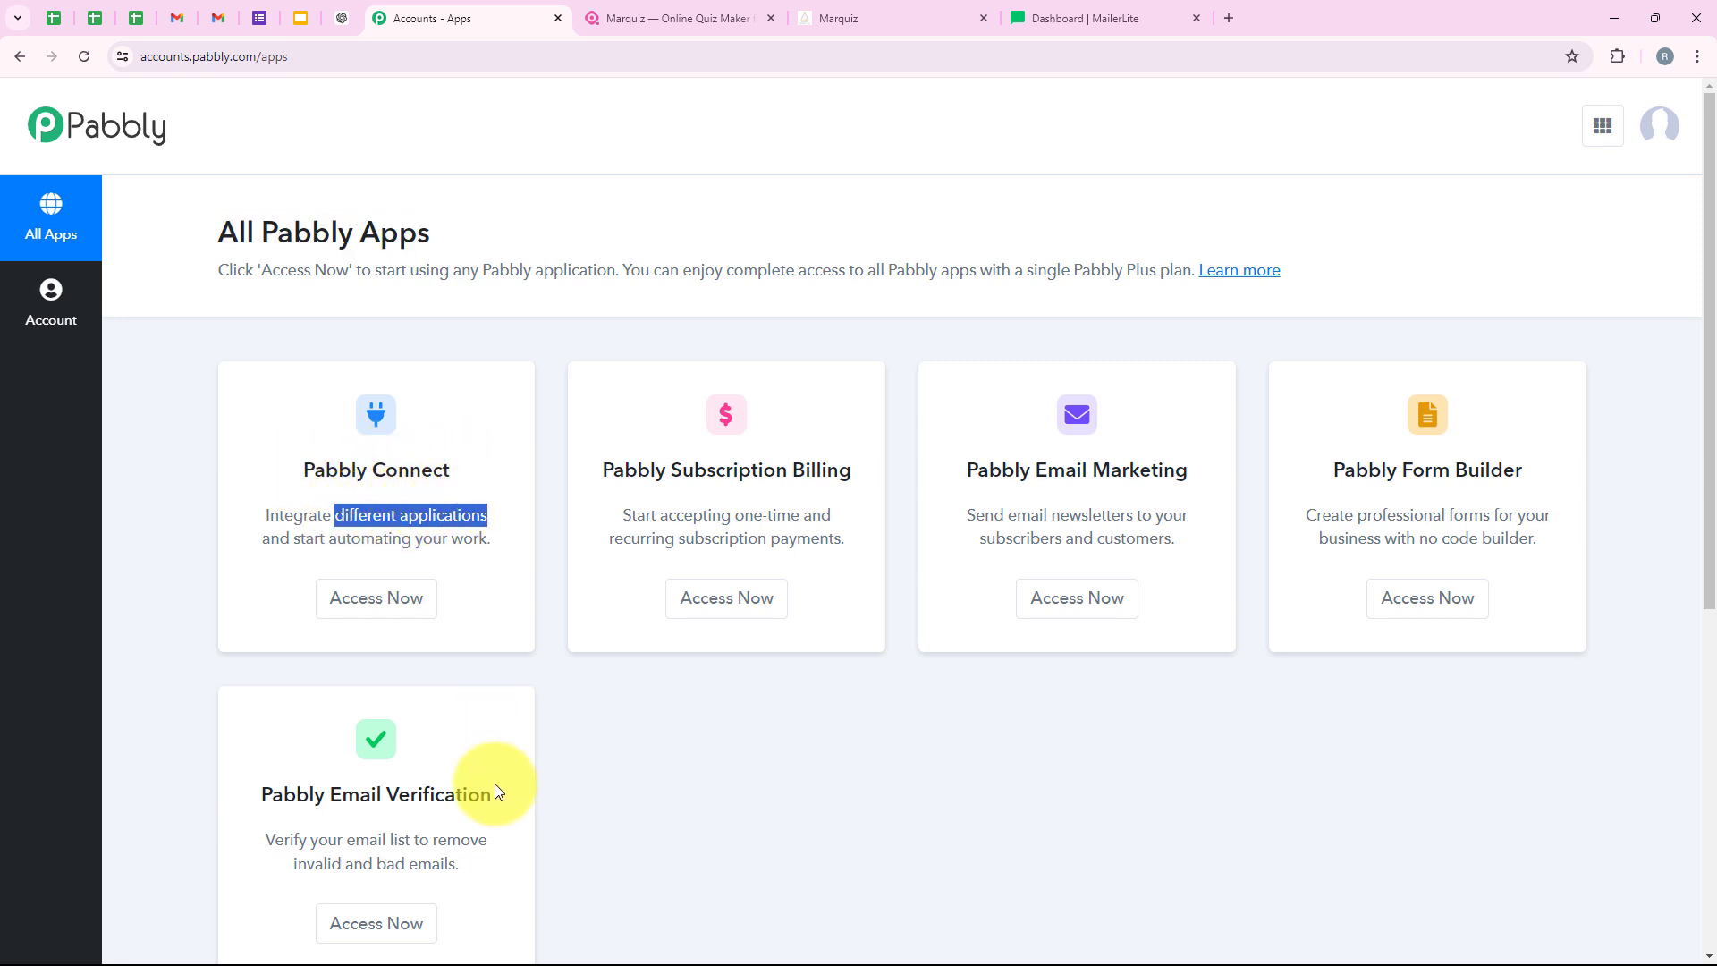
left_click(364, 618)
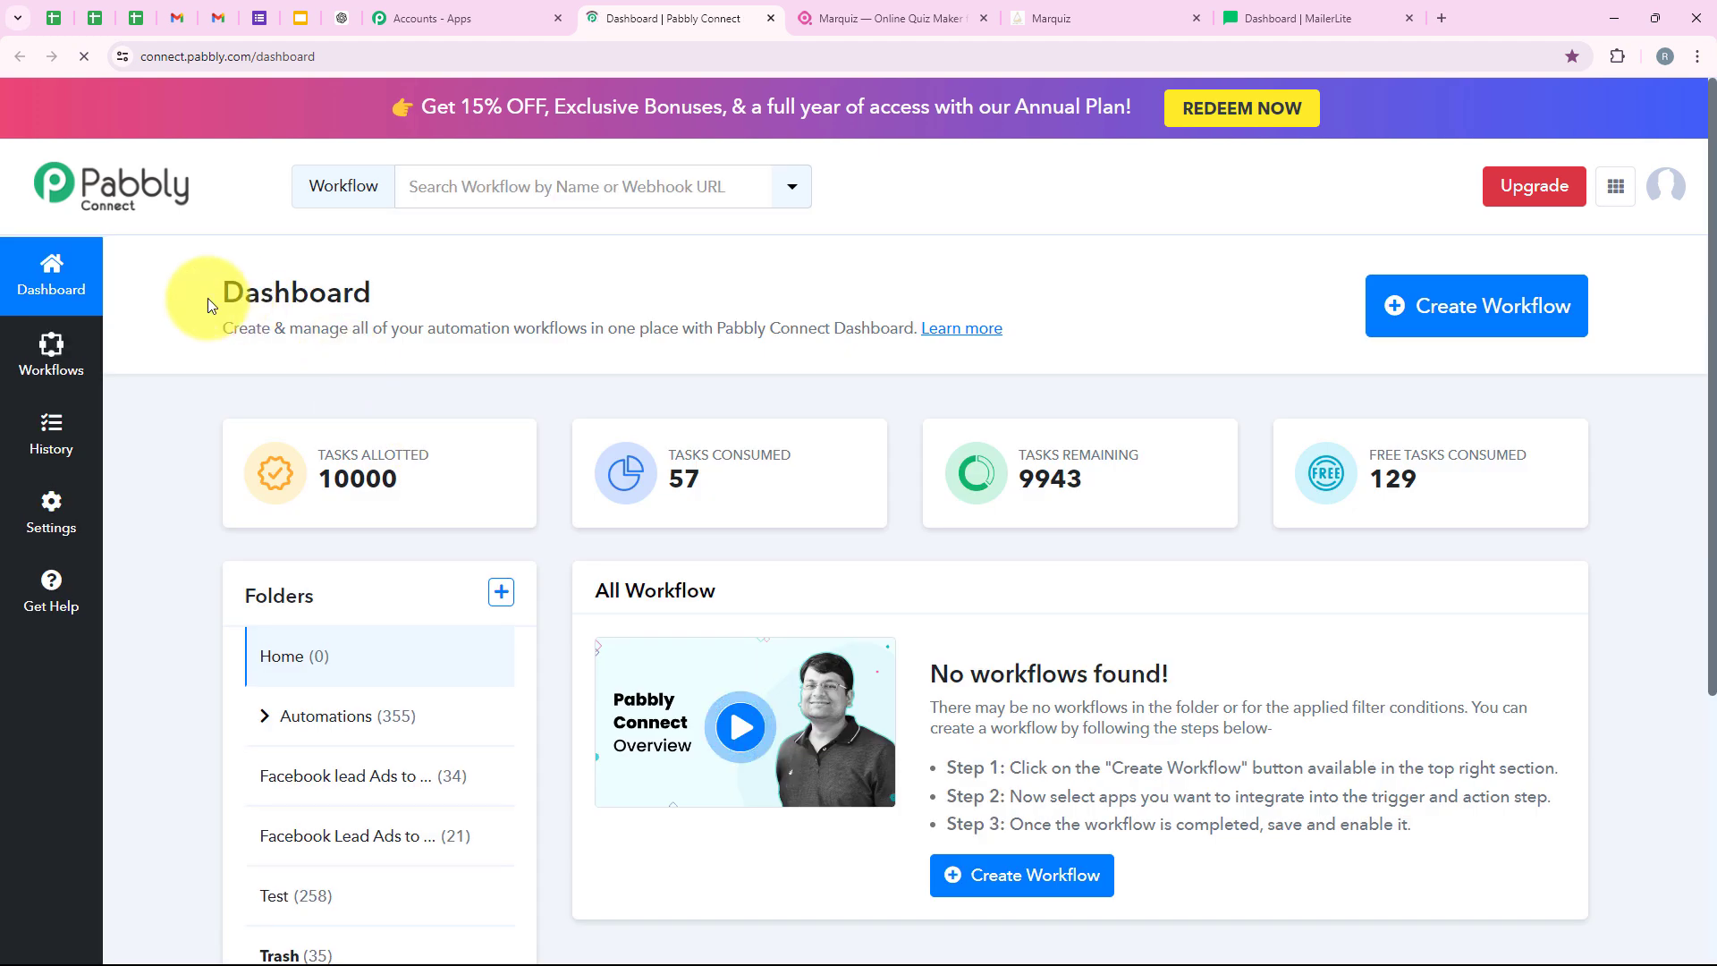
left_click_drag(207, 304, 408, 286)
left_click(390, 287)
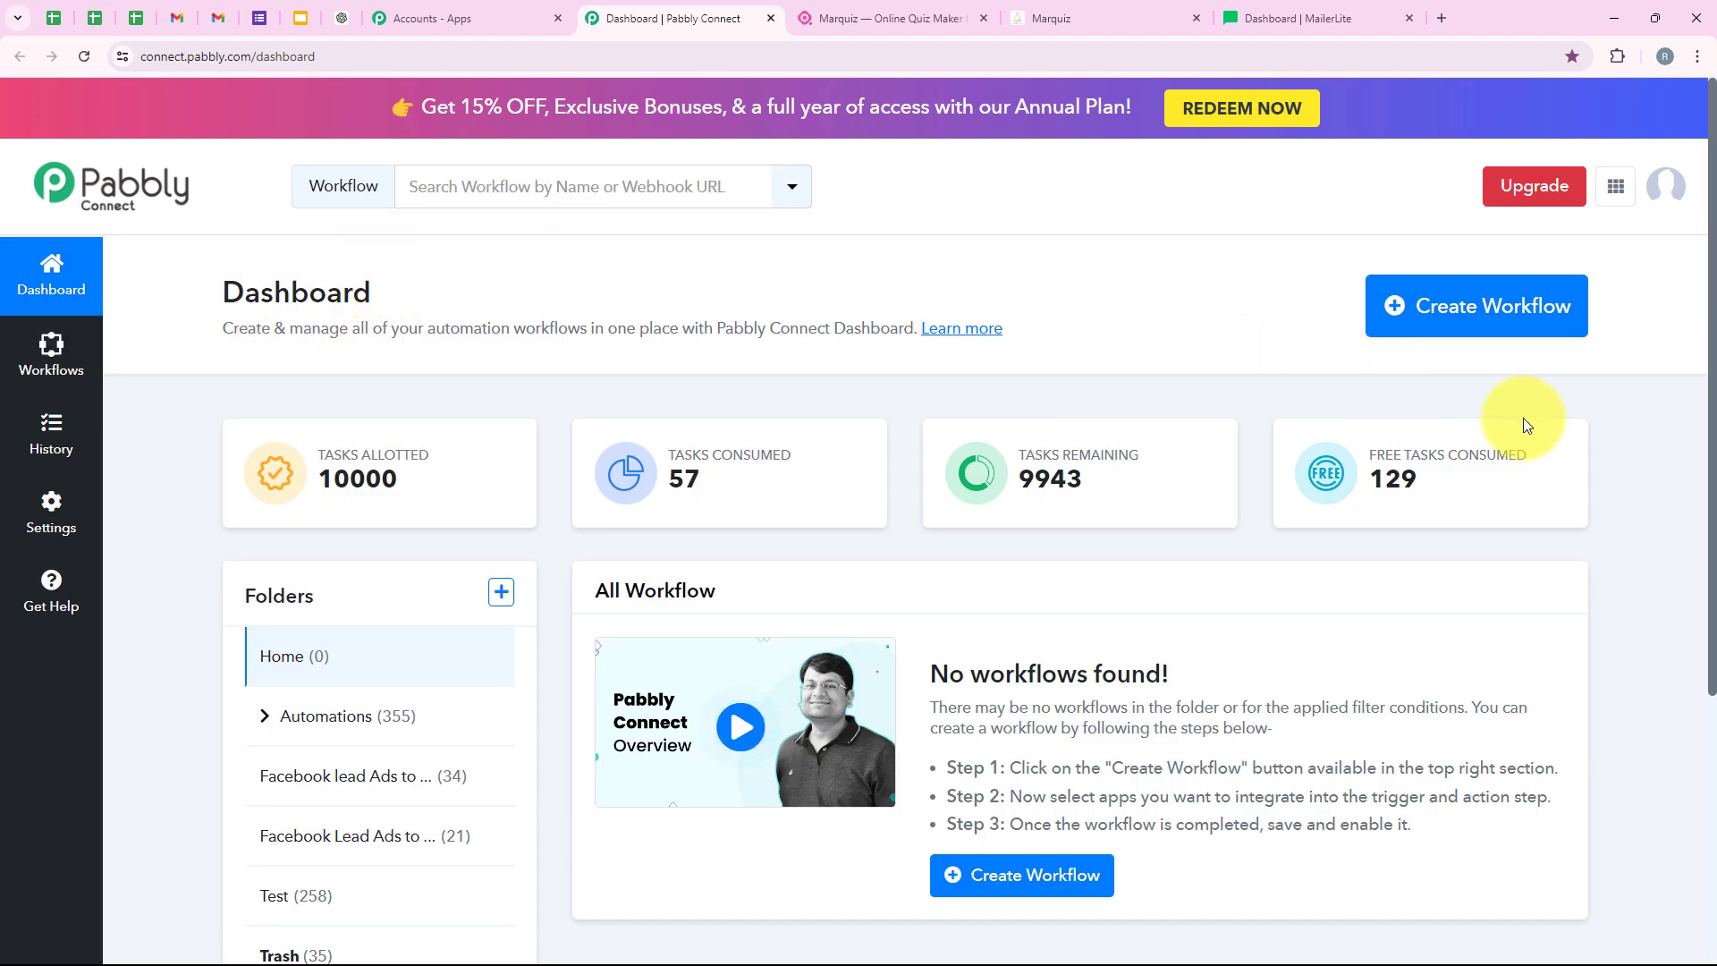
Create a workflow named "Automatically Create MailerLite Subscribers on Marquiz Form Submission" in the Home folder
left_click(1547, 340)
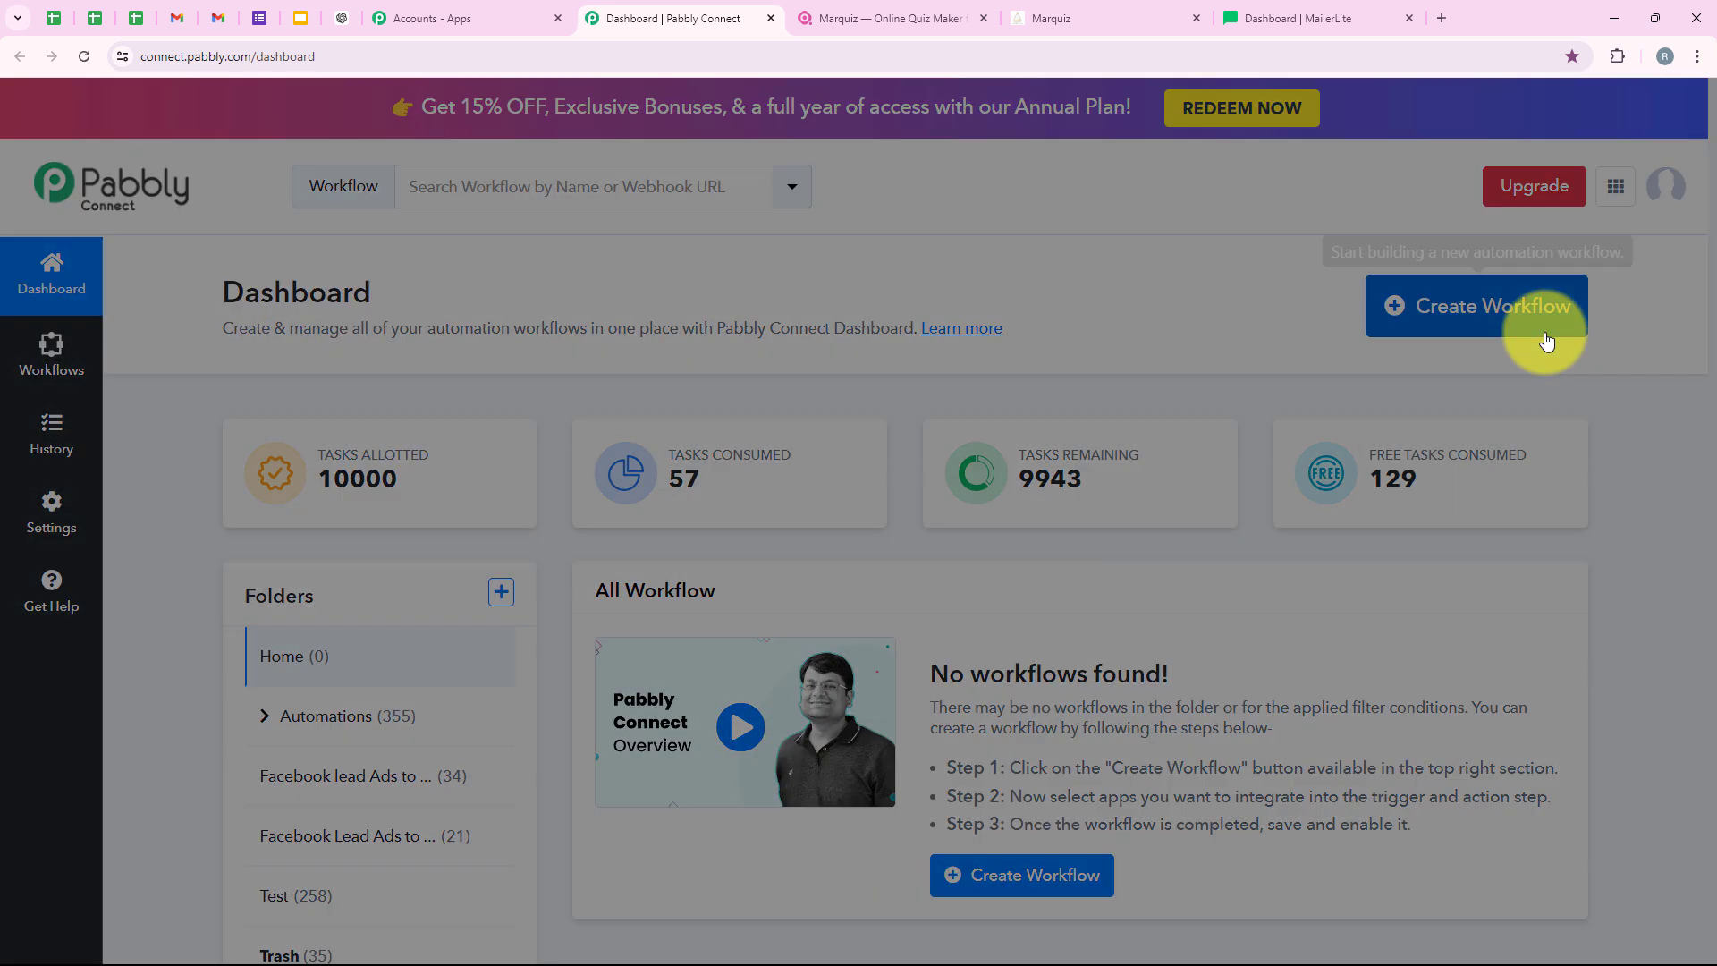
triple_click(696, 420)
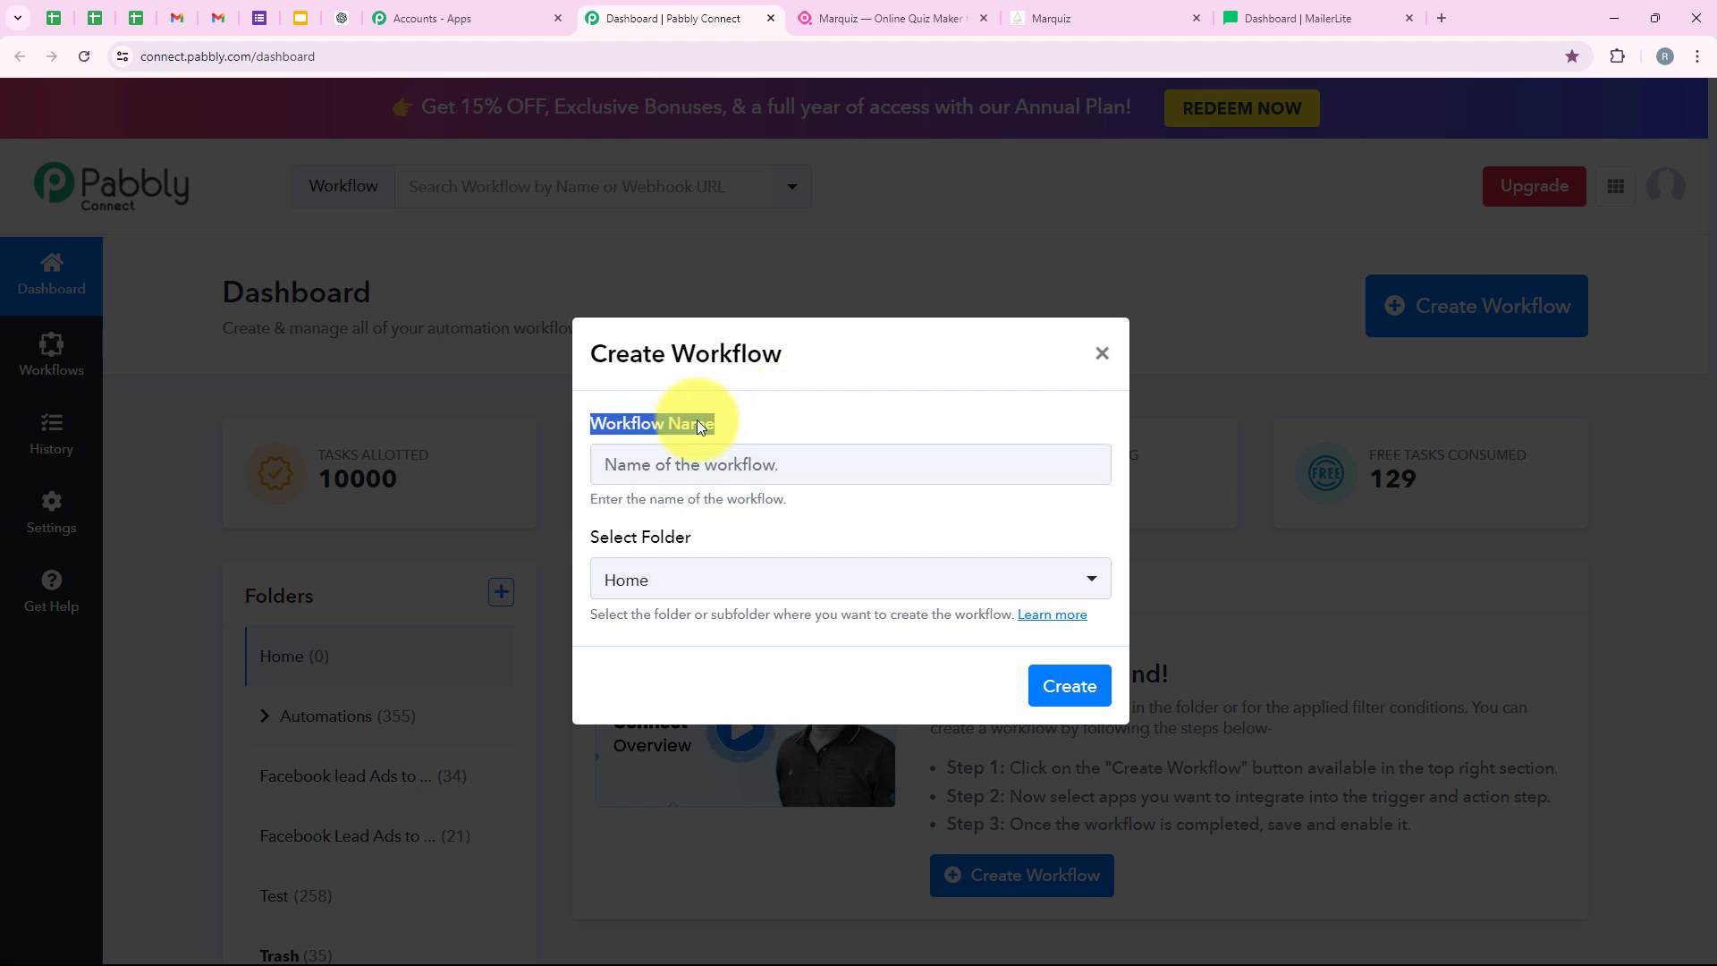
triple_click(653, 535)
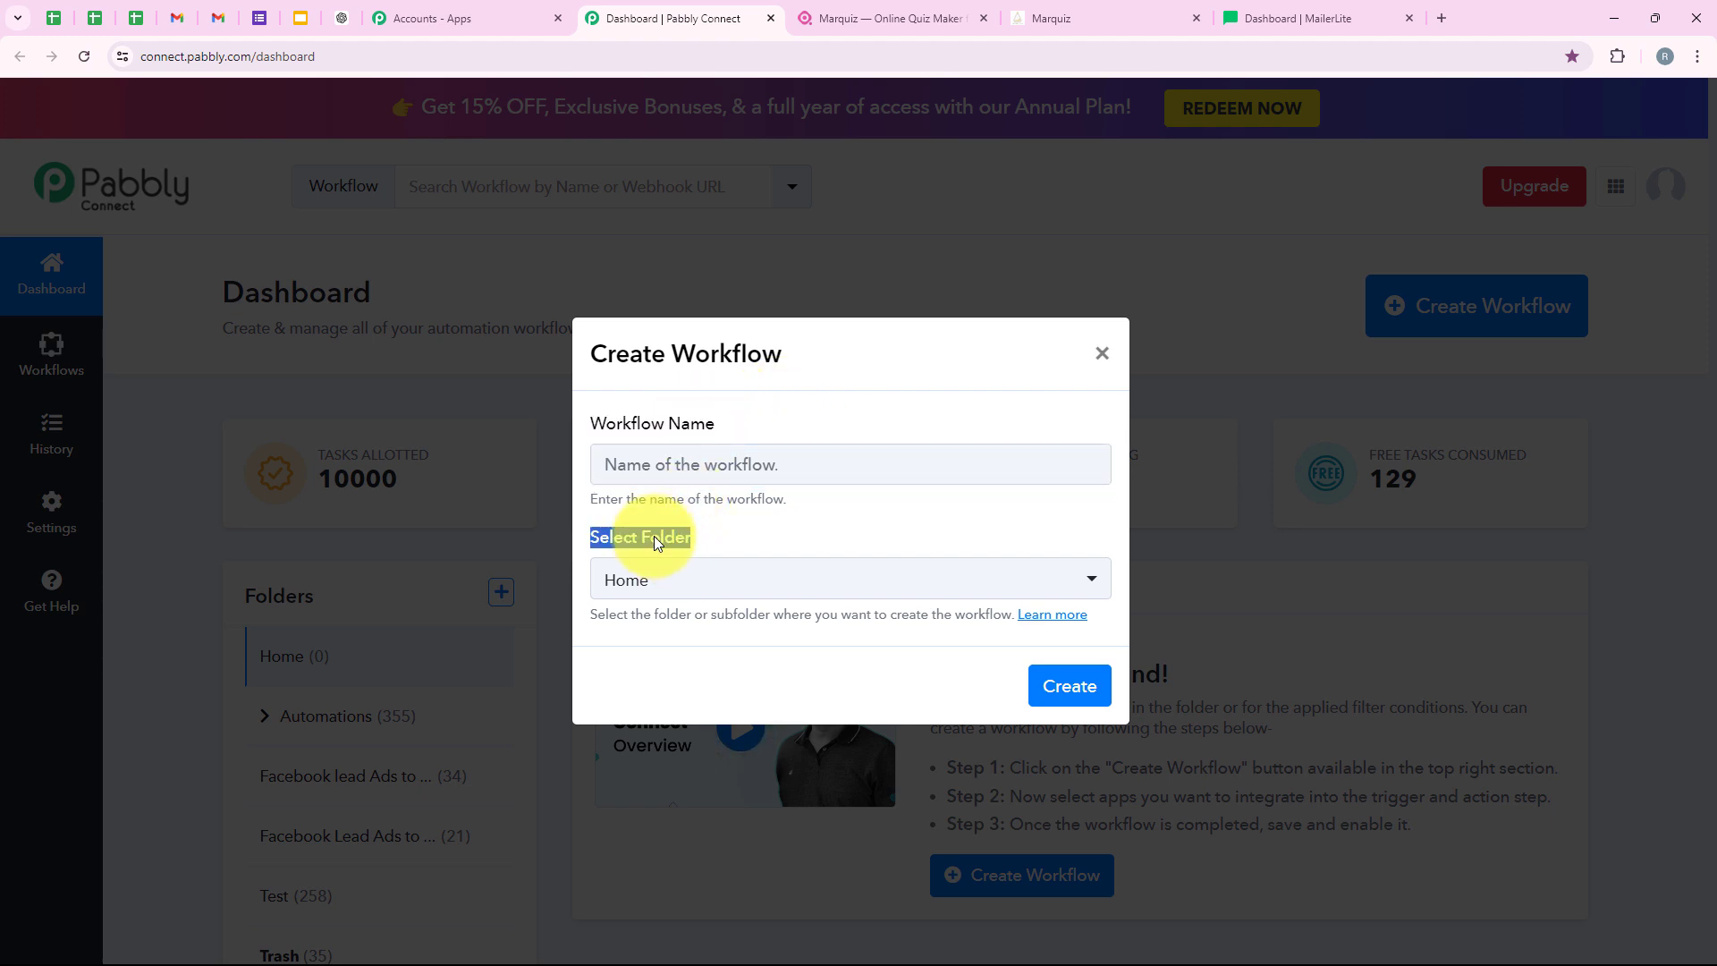
left_click(666, 582)
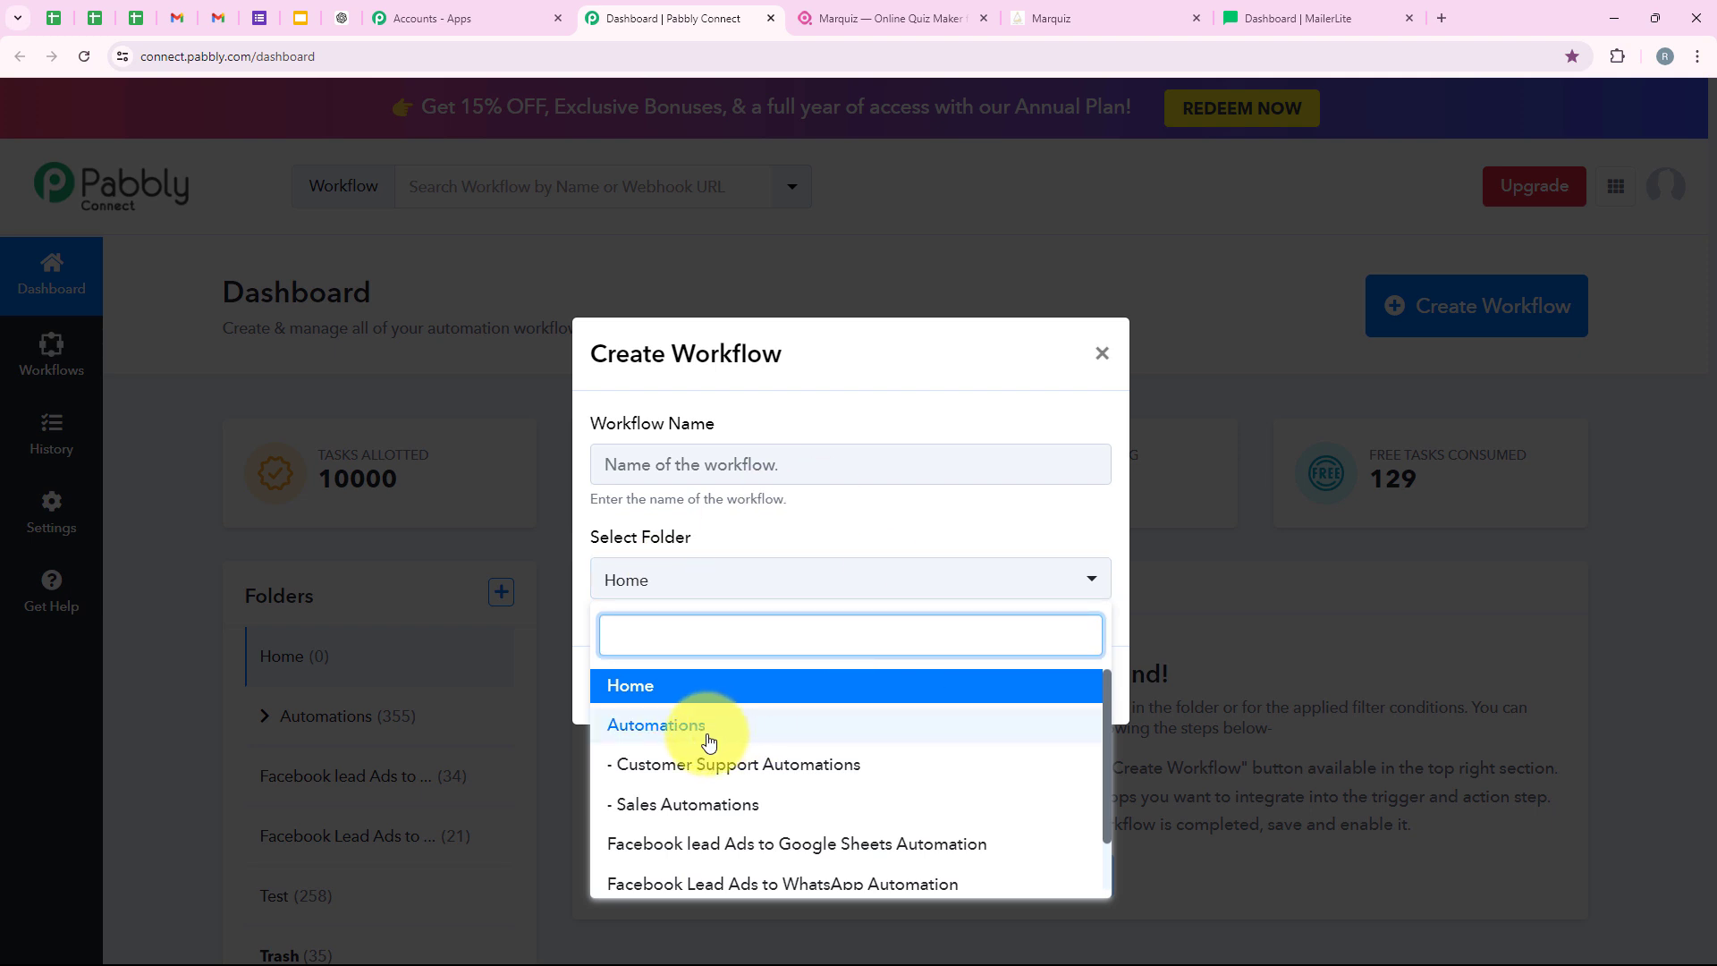
left_click(1035, 738)
left_click(757, 465)
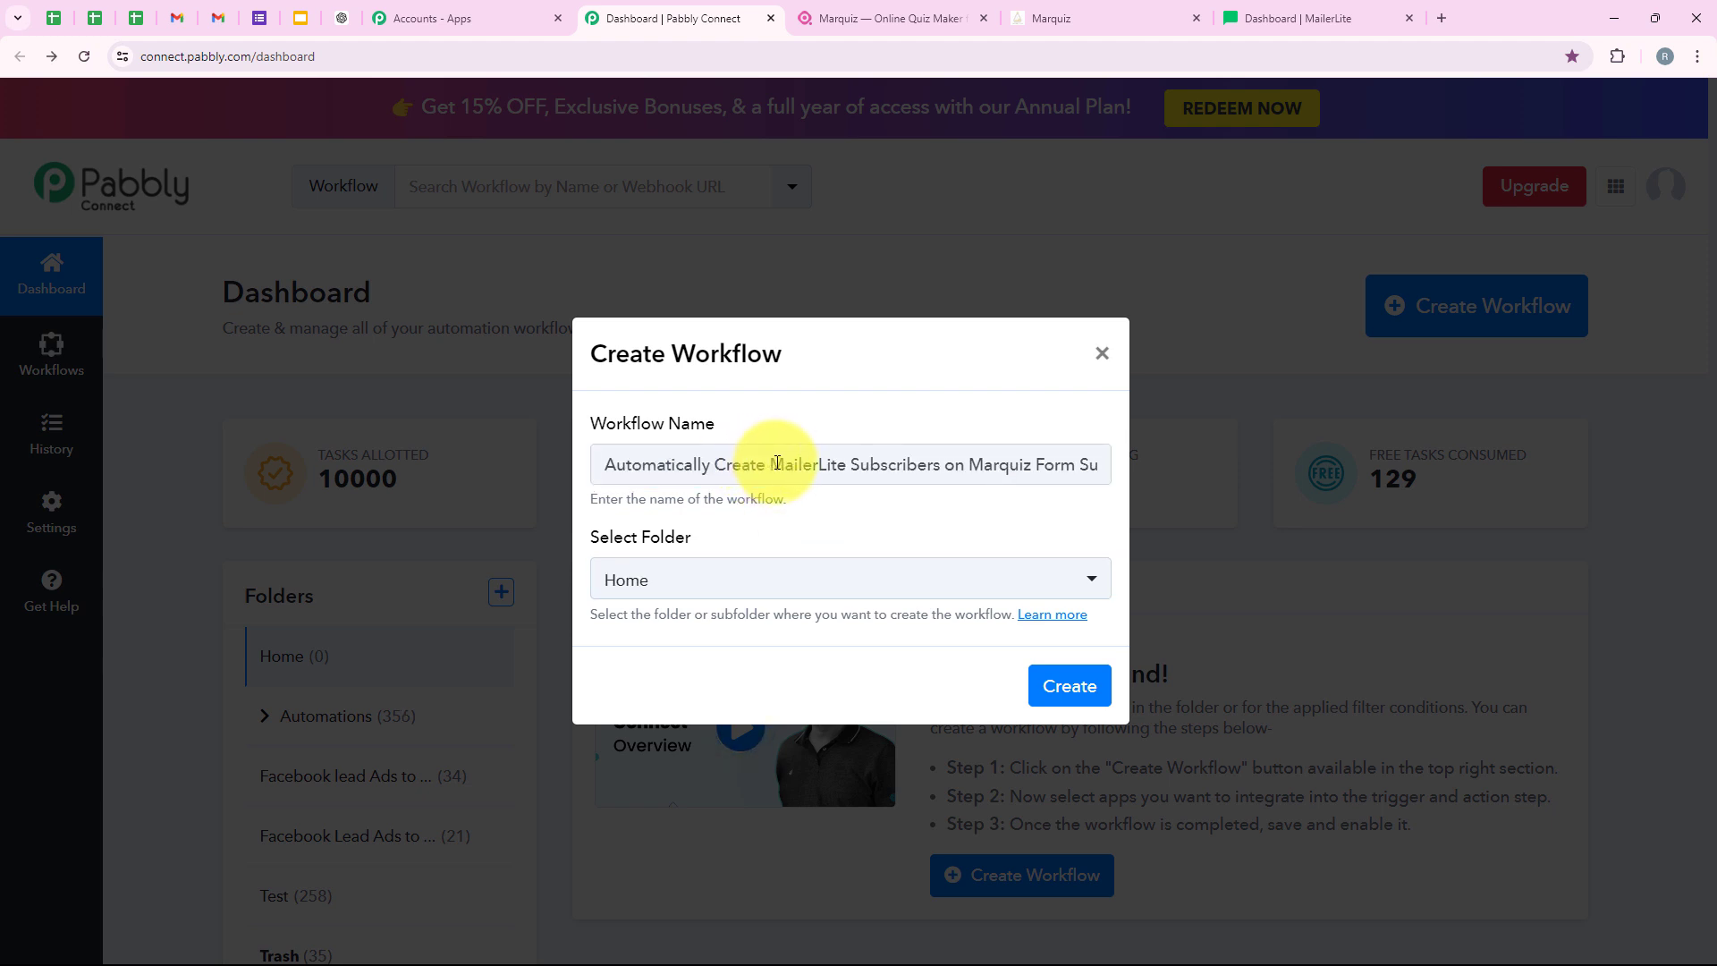
left_click_drag(770, 465, 1092, 452)
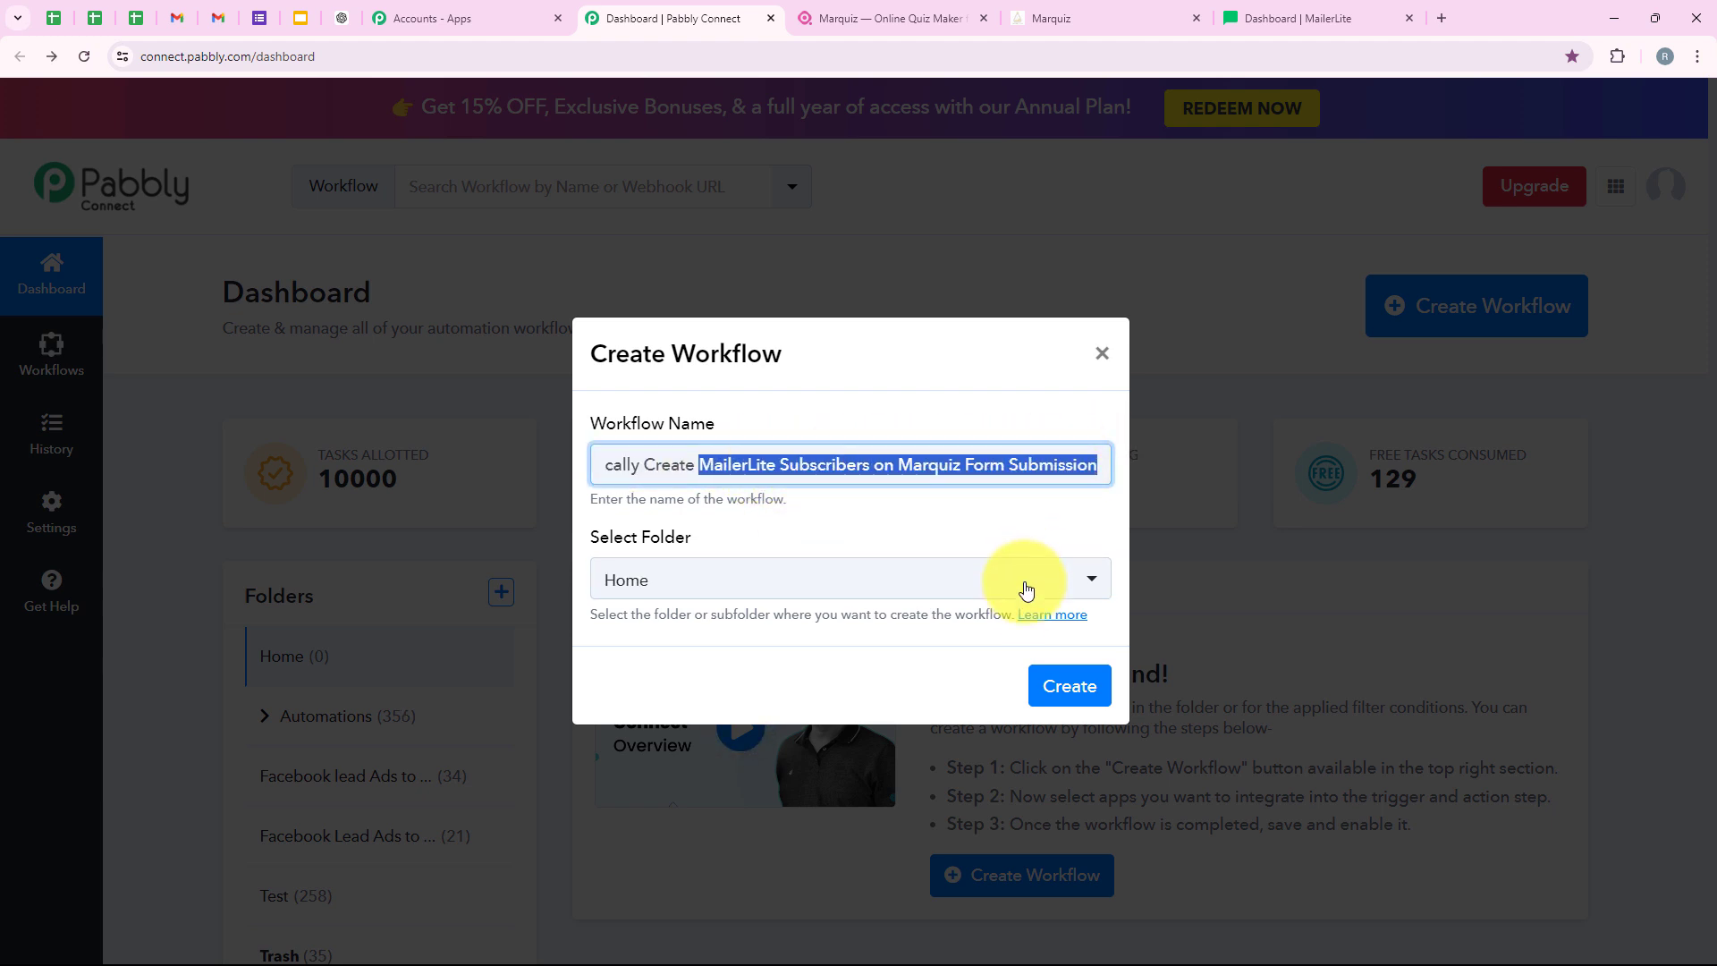
left_click(1098, 700)
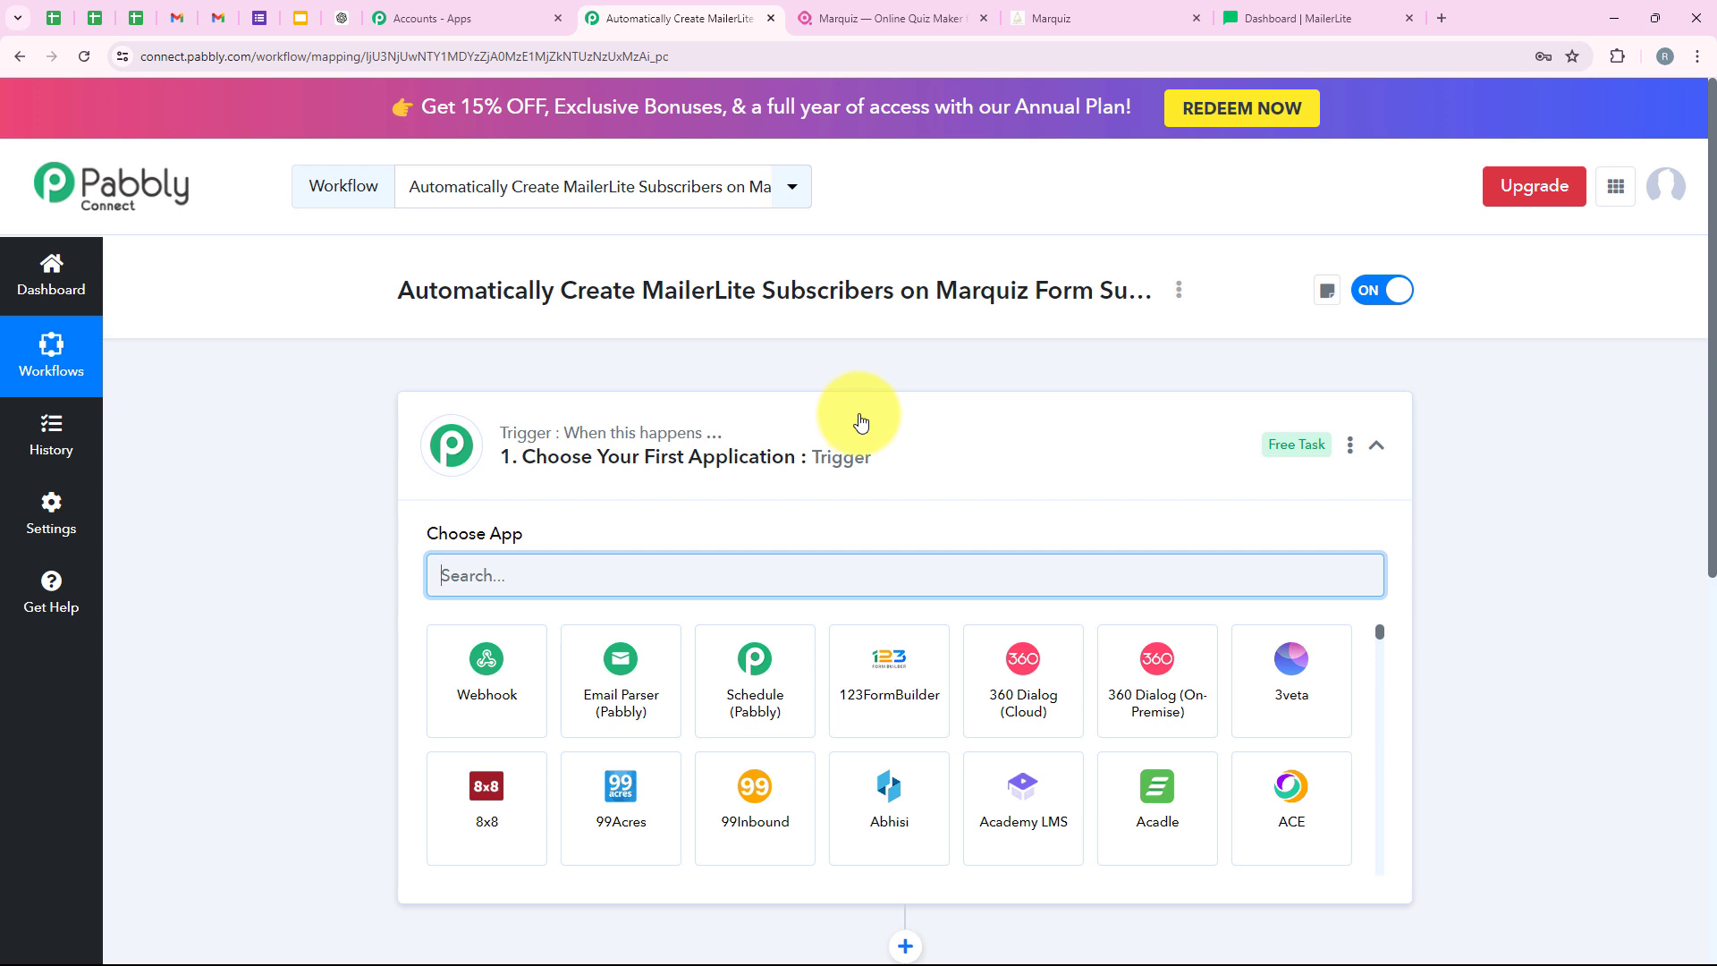
Set the workflow's trigger application to Marquiz with the New Leads trigger event
left_click(852, 444)
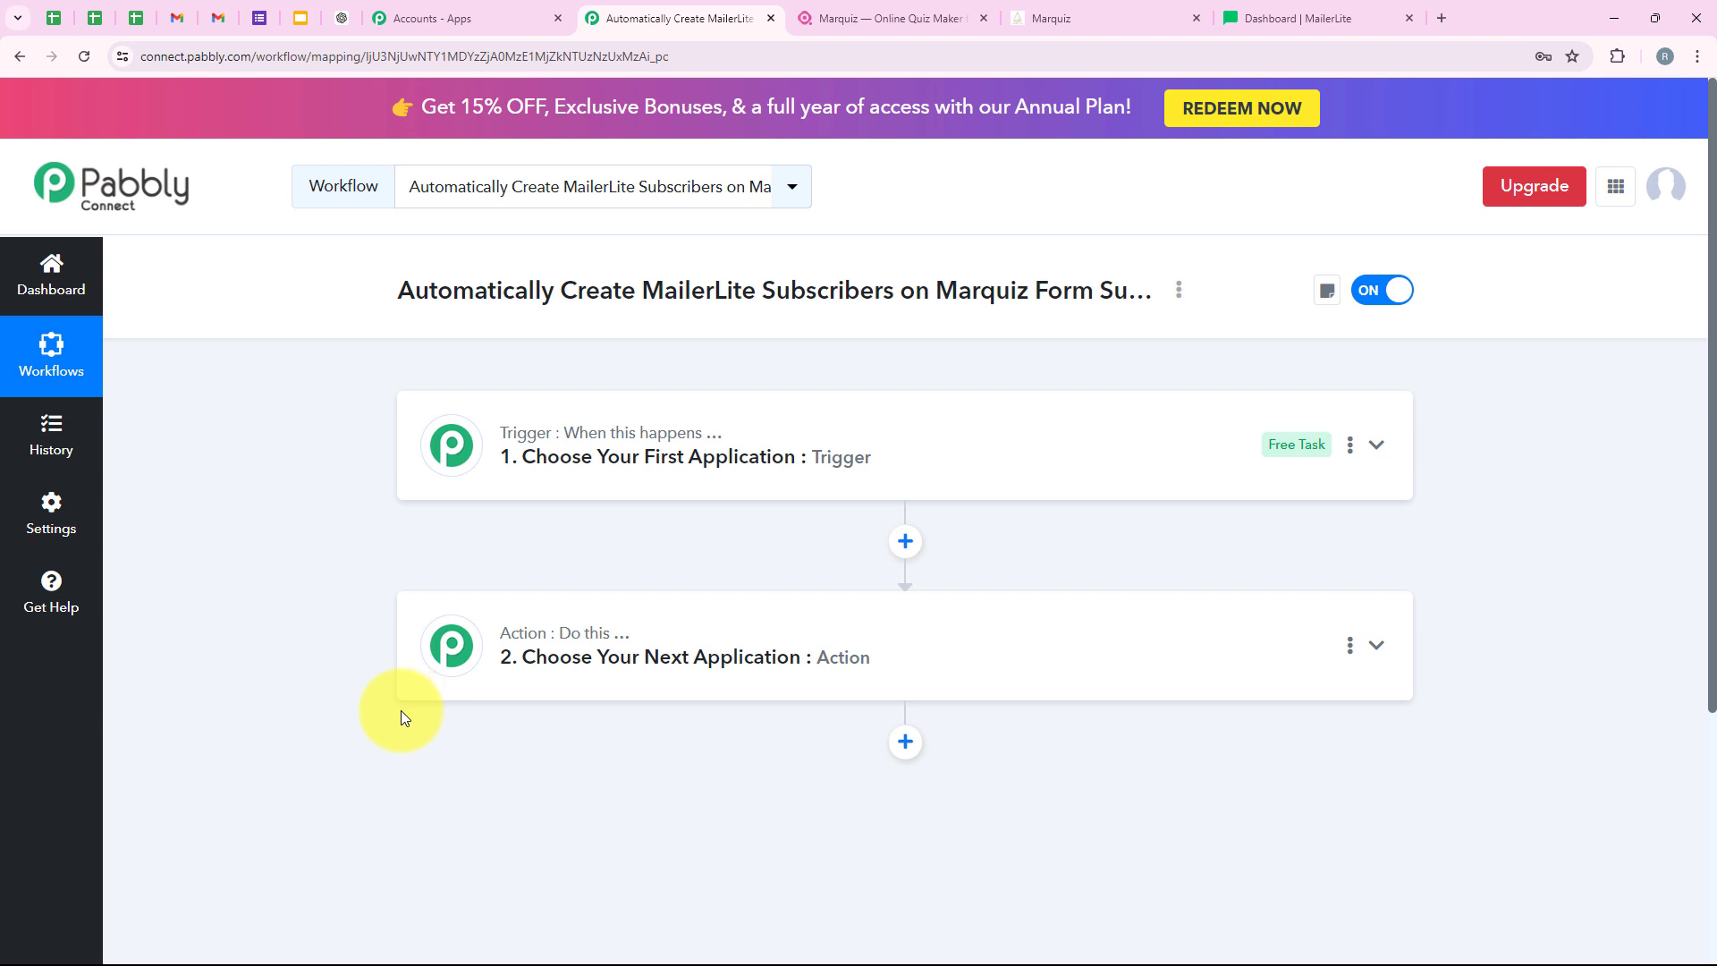
left_click(477, 443)
left_click(549, 564)
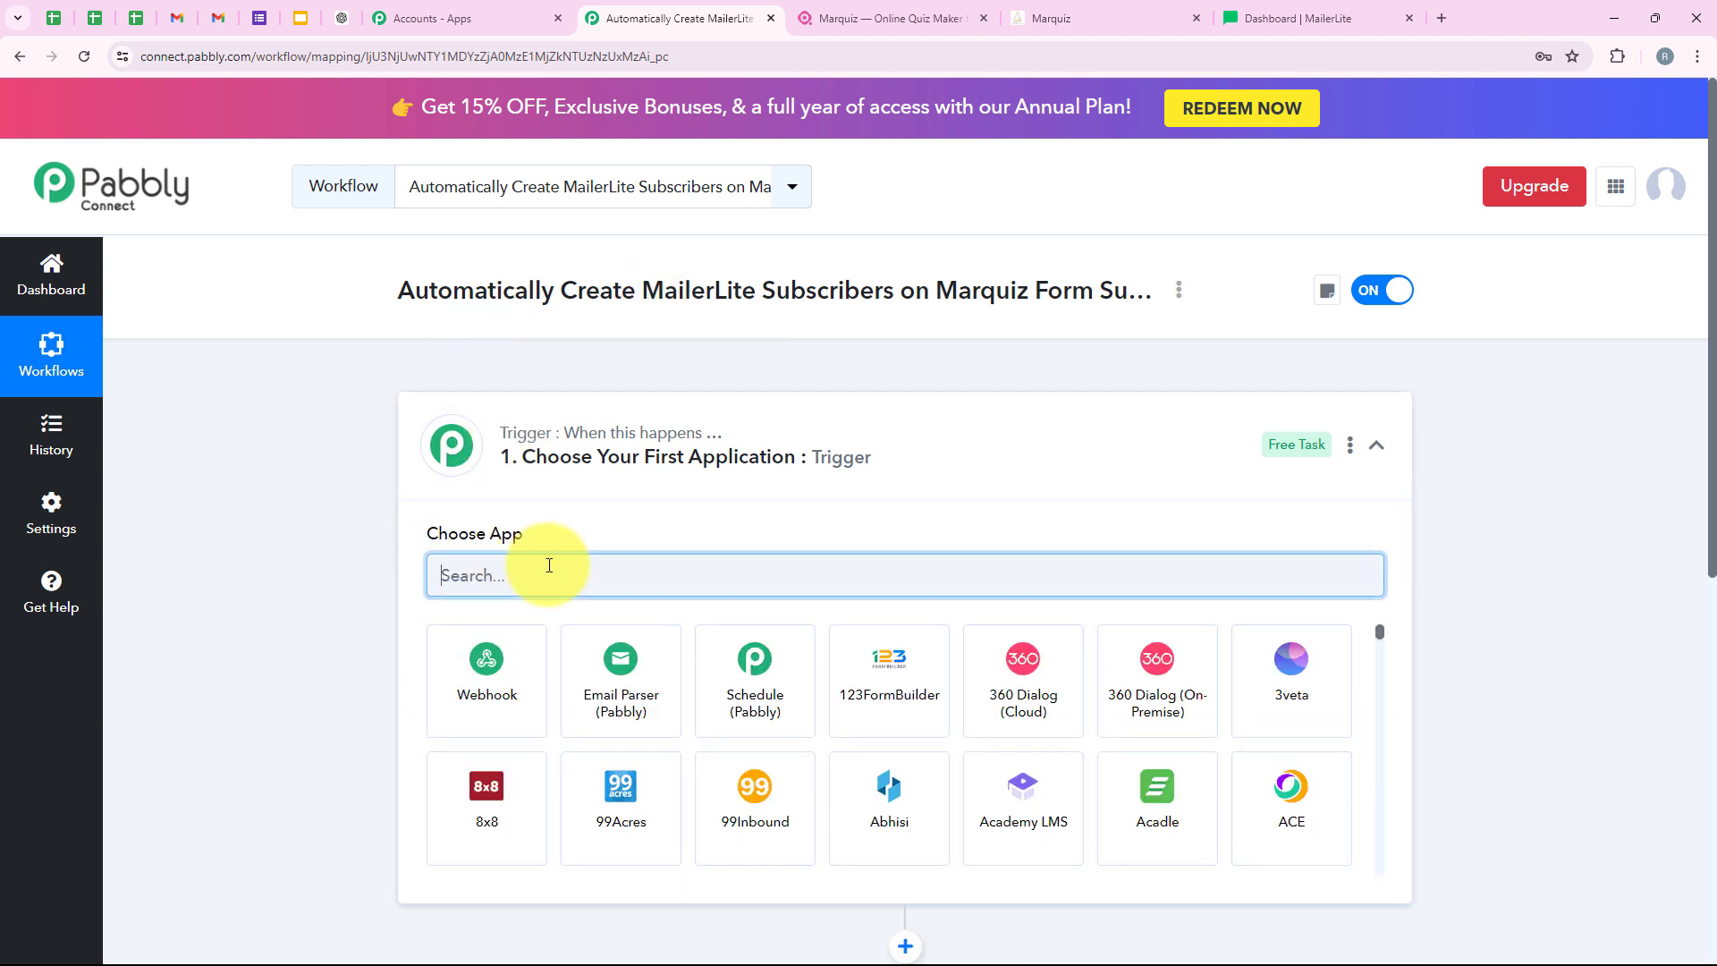
type("MarQu")
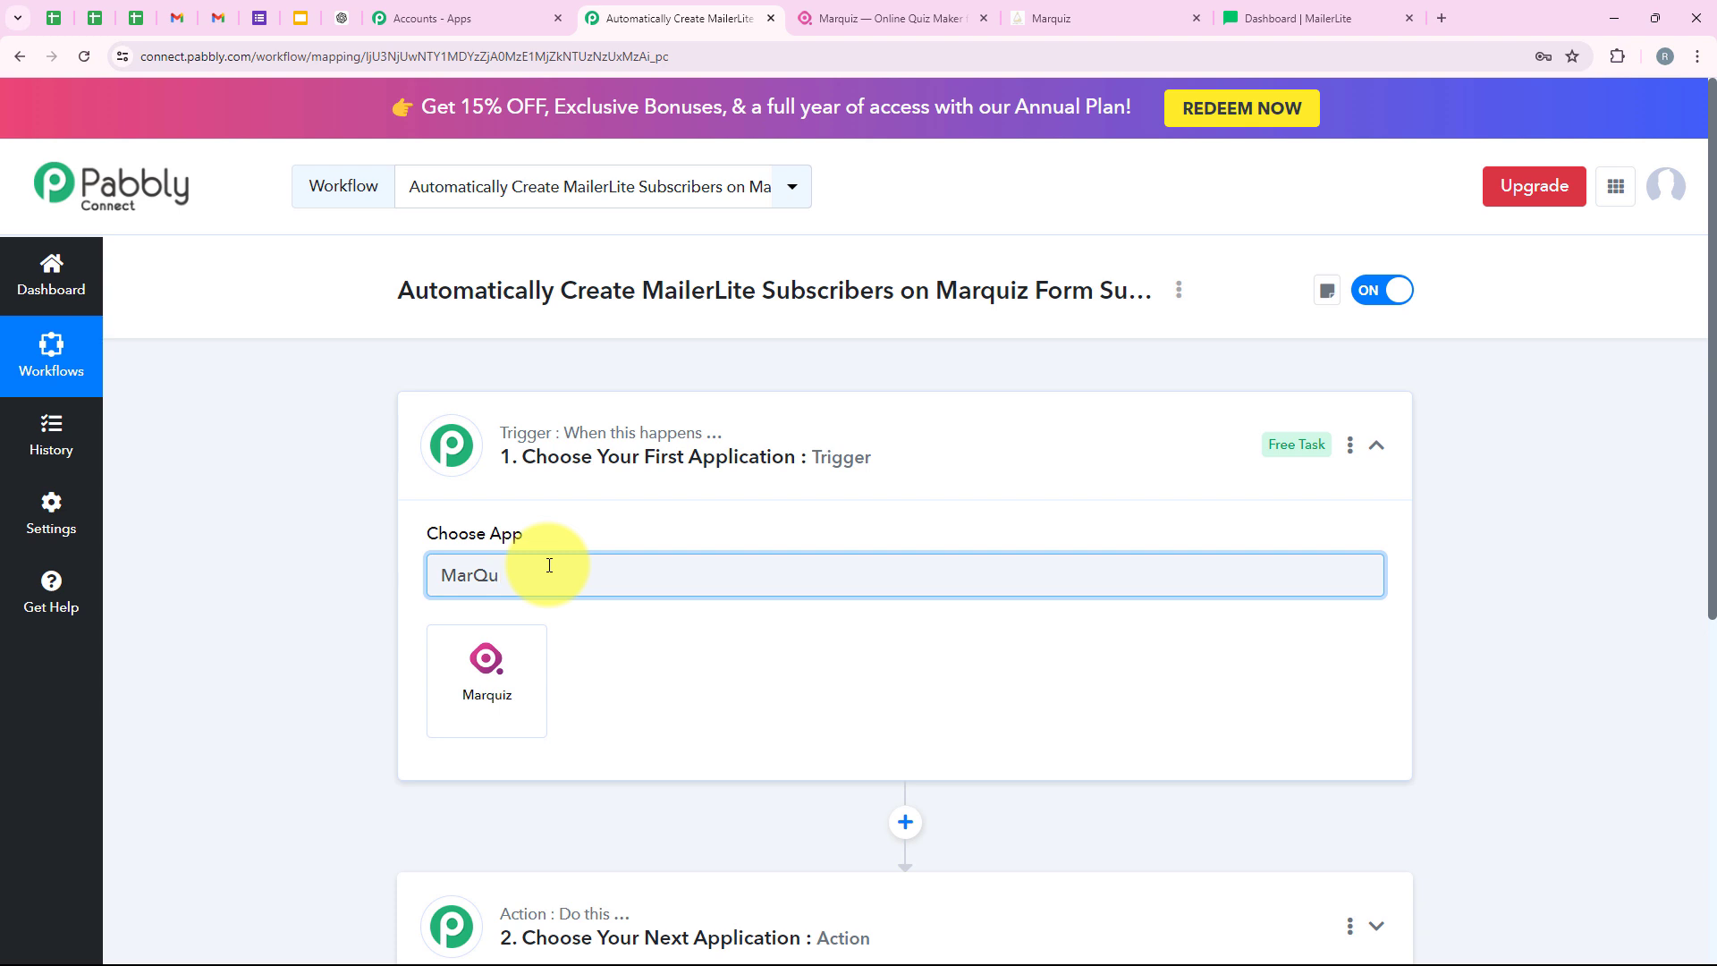
type("i")
left_click(491, 690)
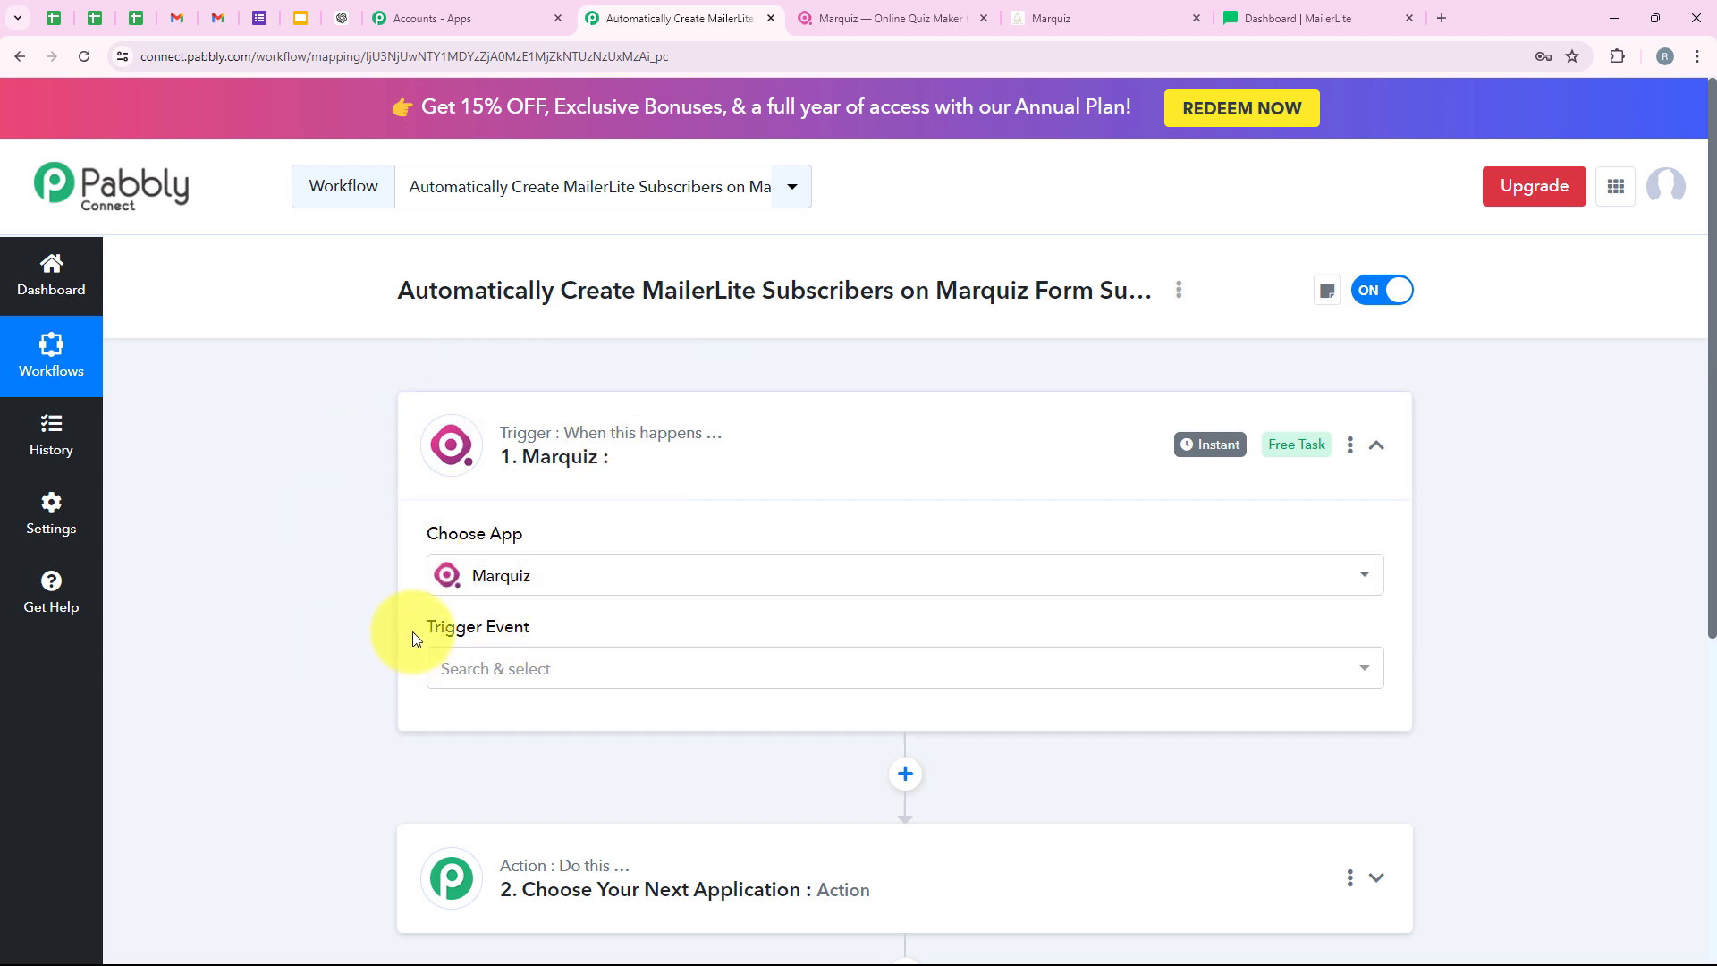
left_click(575, 666)
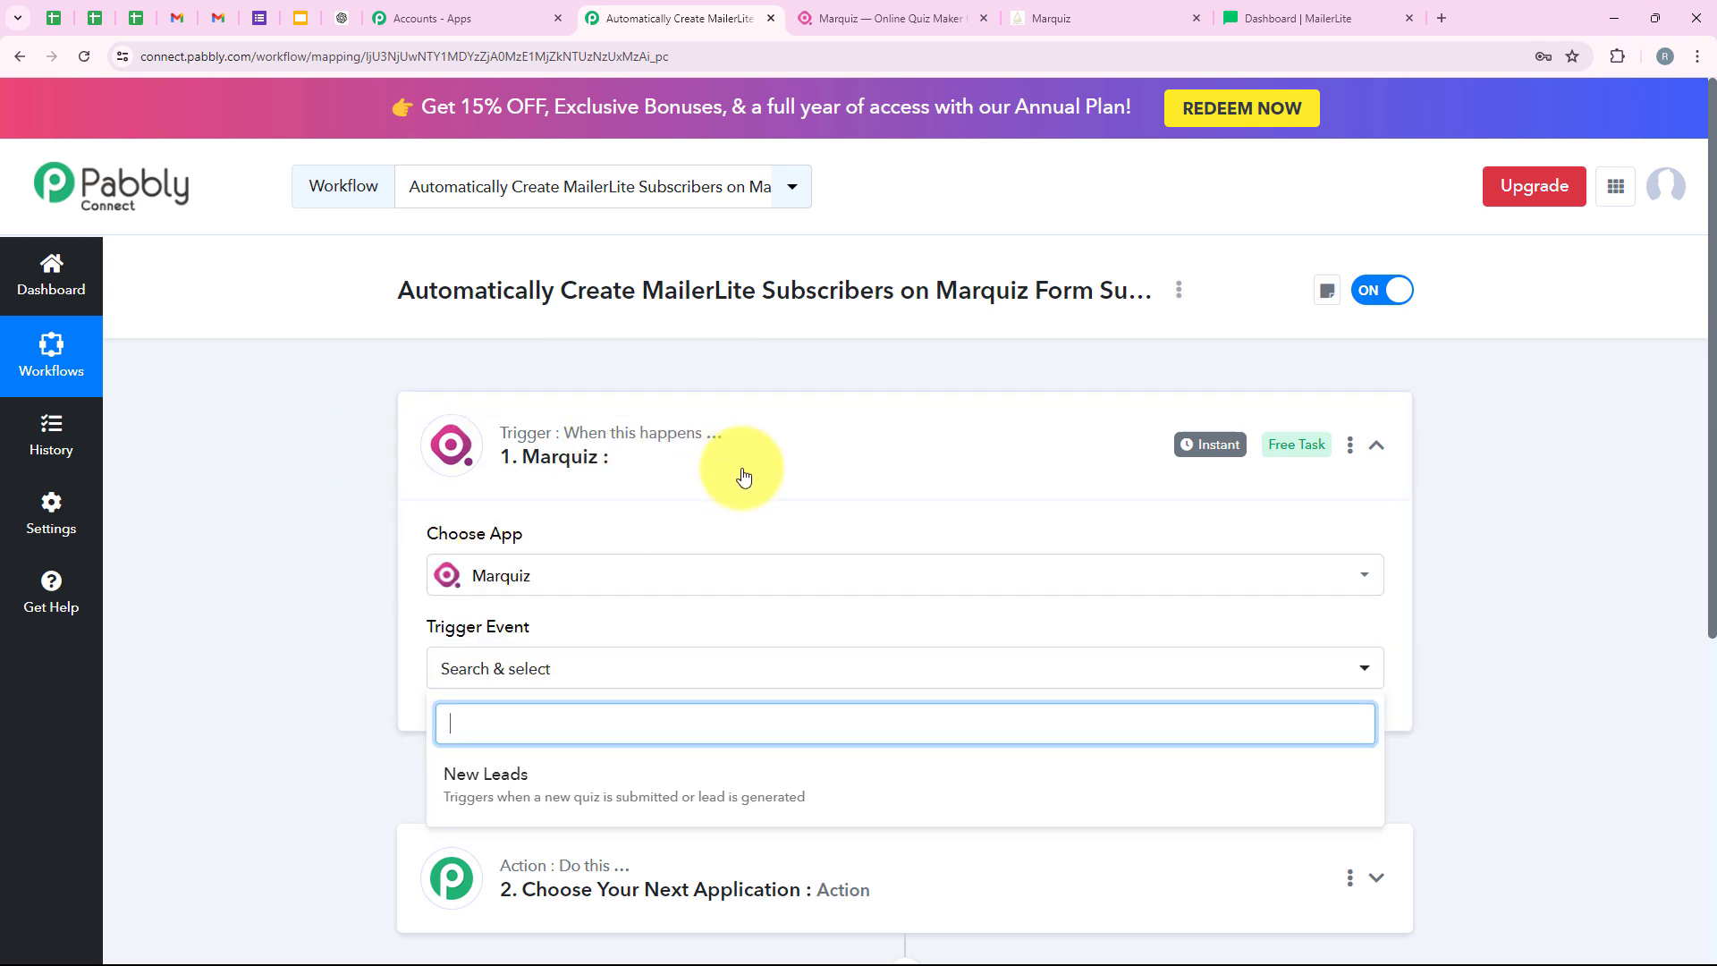
scroll(744, 508, "down", 1)
left_click(474, 683)
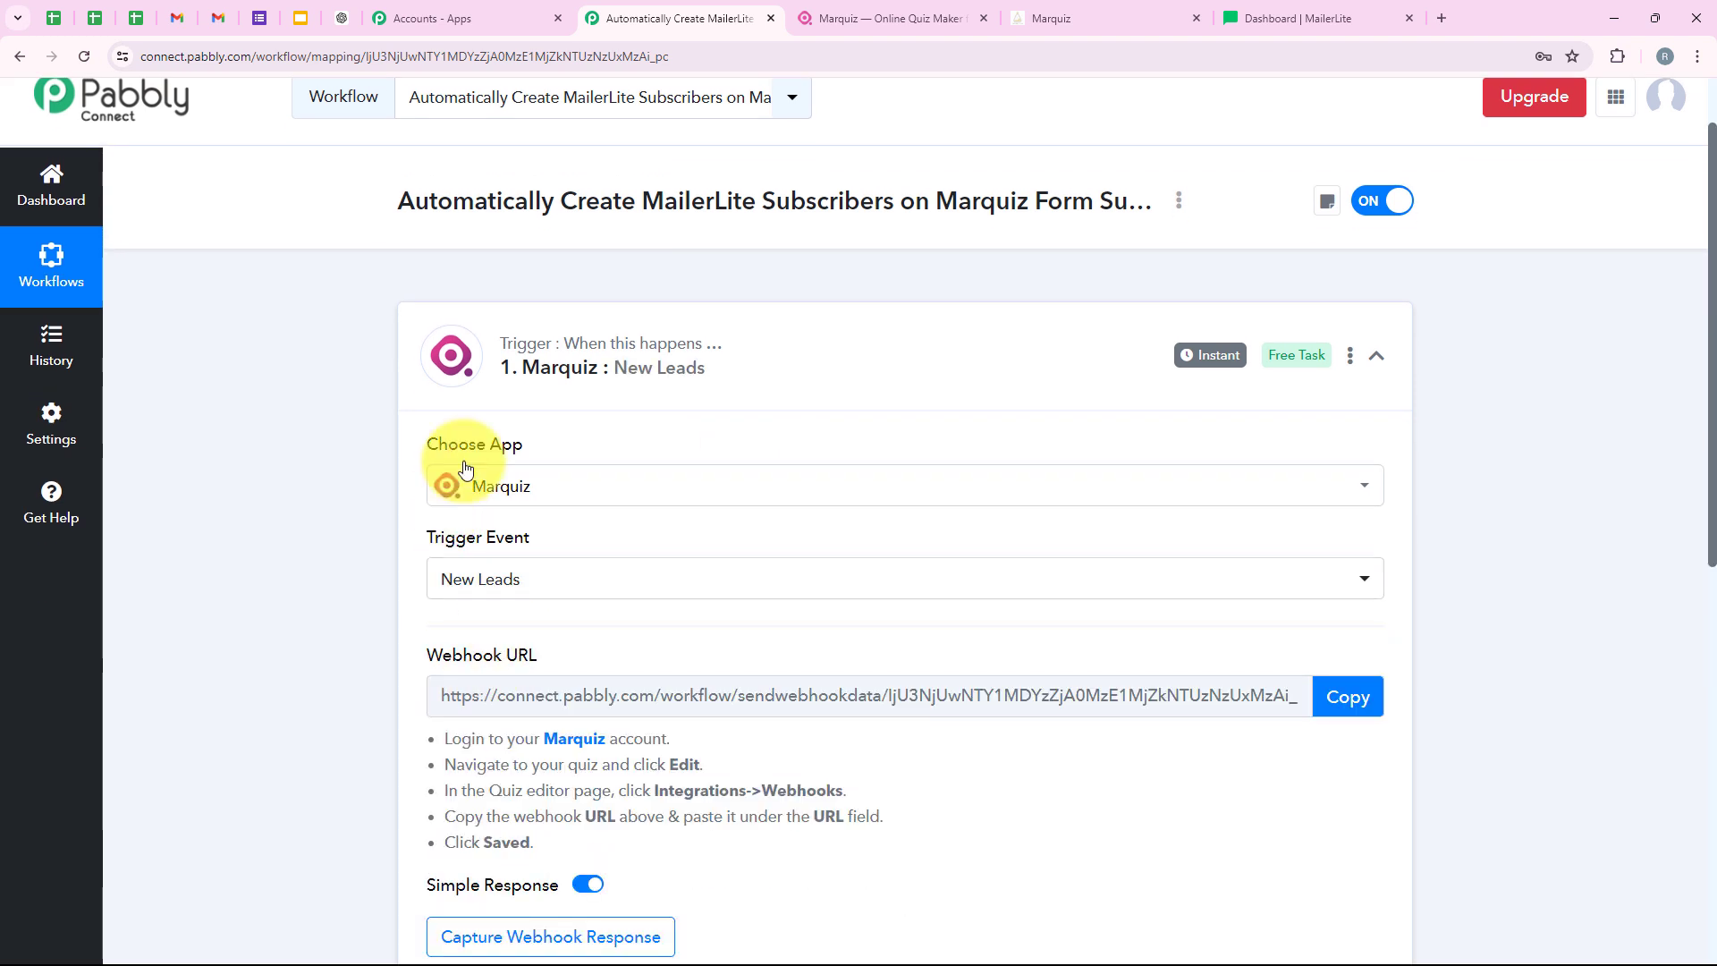
Review the webhook setup instructions of the Marquiz trigger and copy its webhook URL
scroll(712, 395, "down", 1)
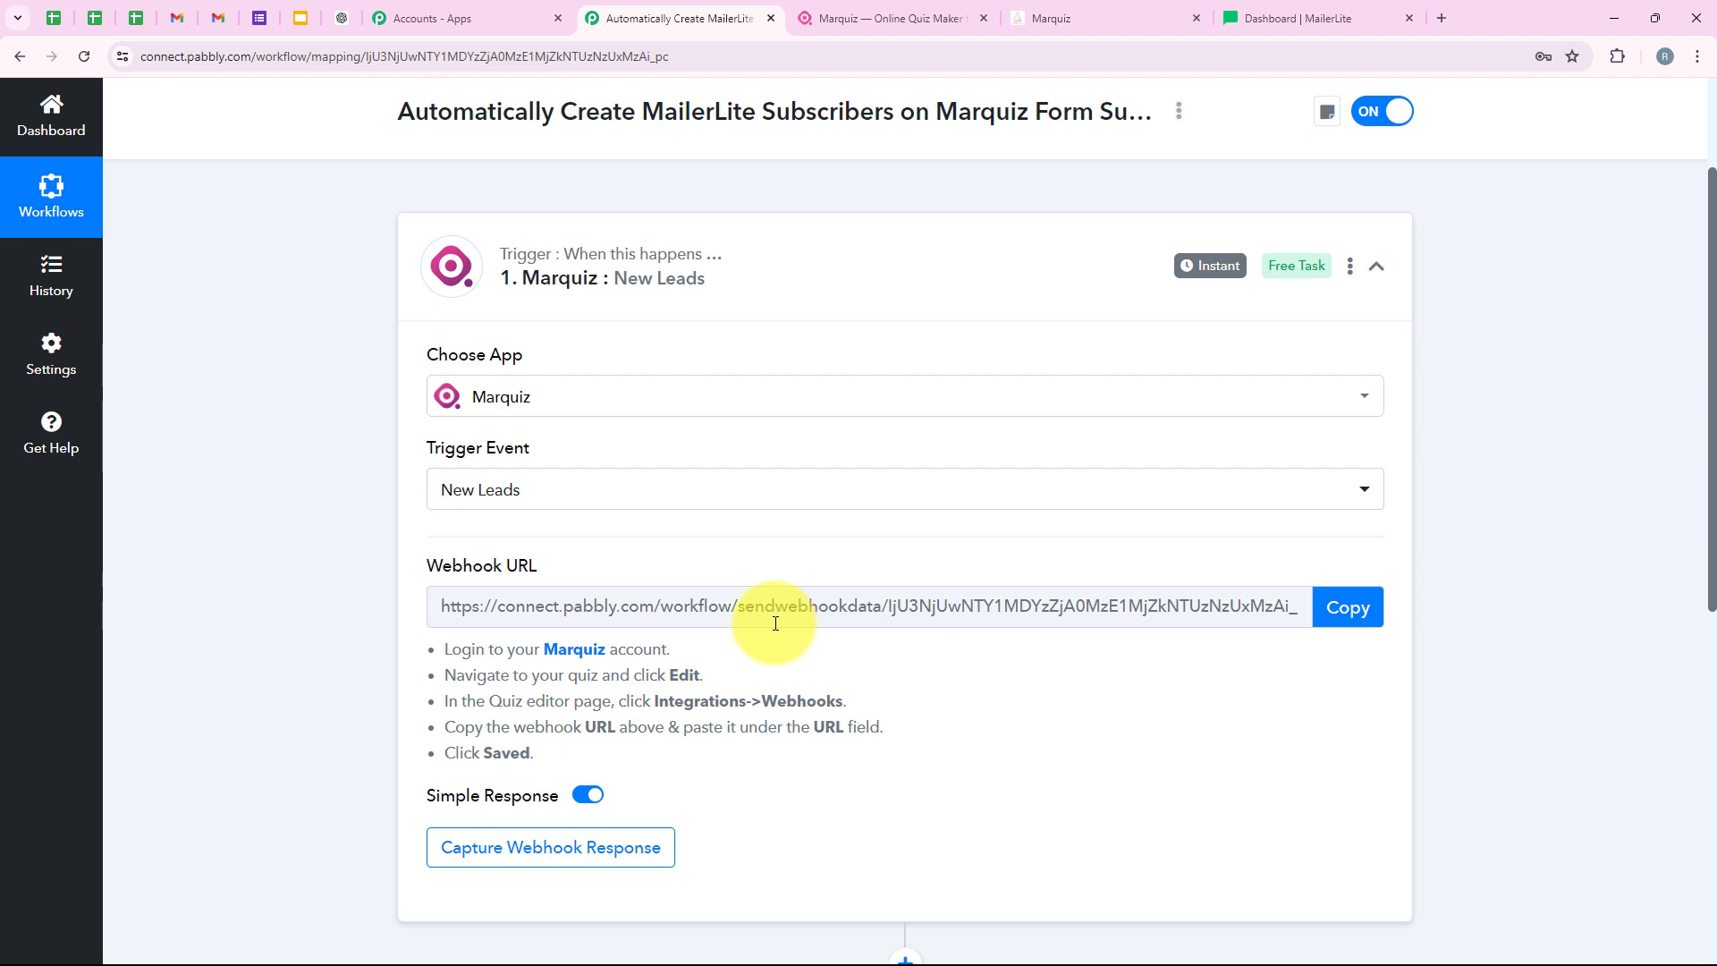
scroll(750, 492, "up", 1)
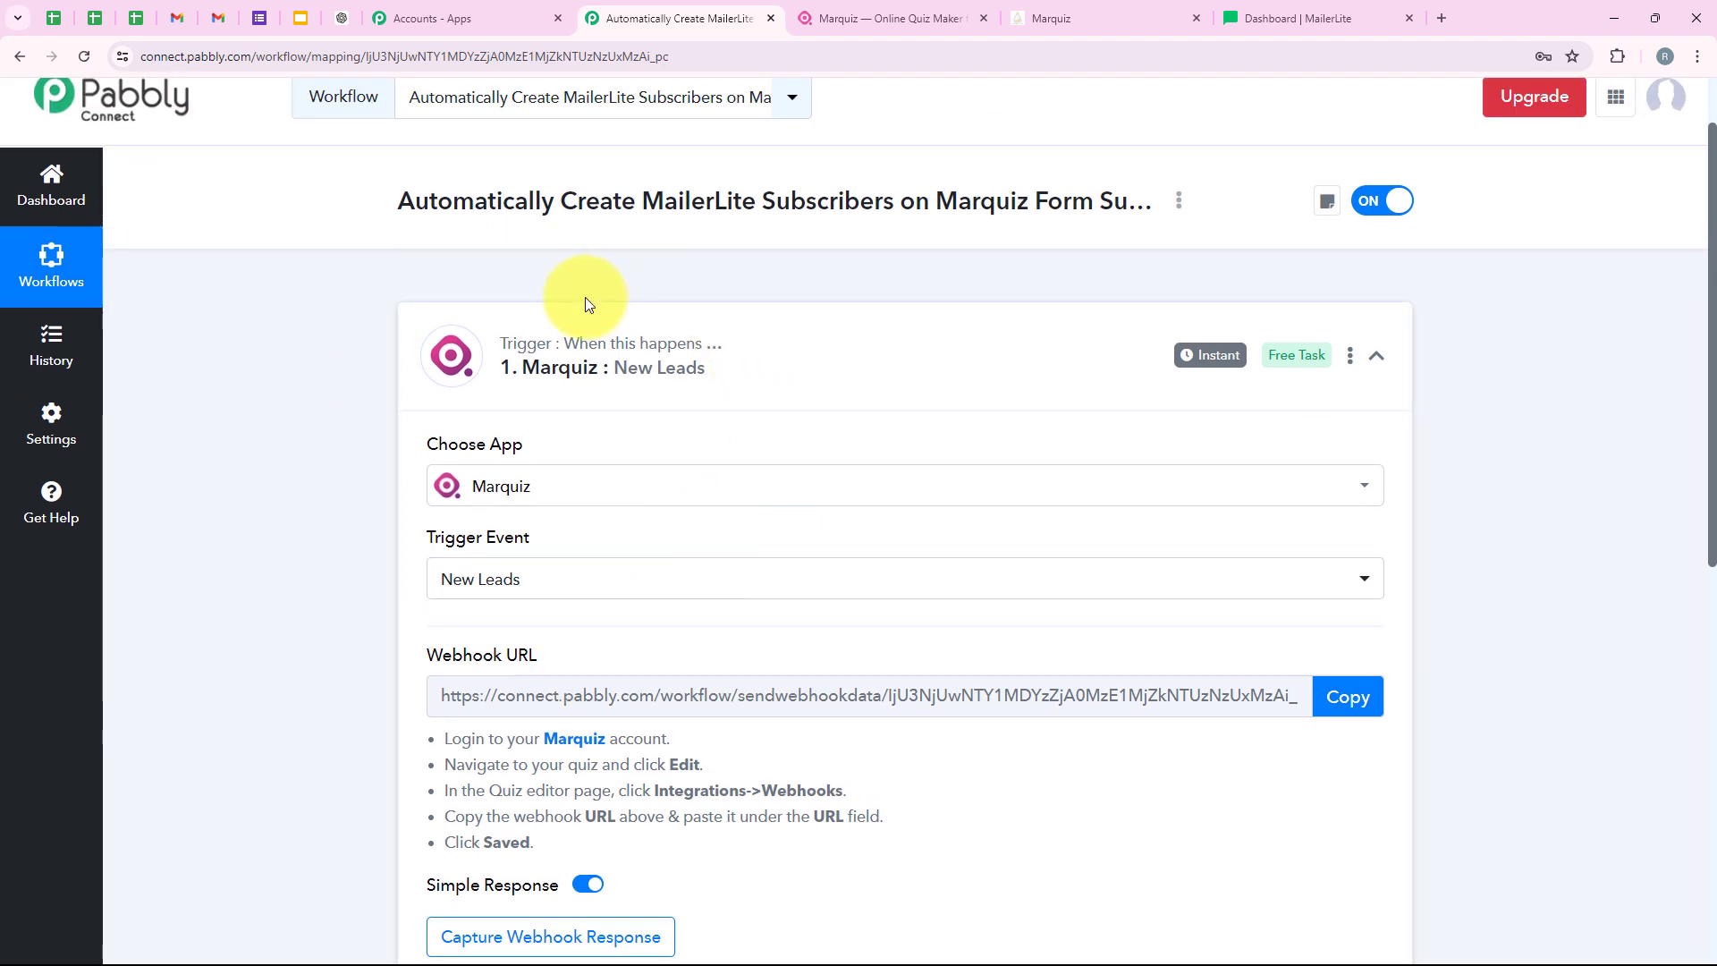
scroll(549, 395, "down", 2)
left_click(1336, 540)
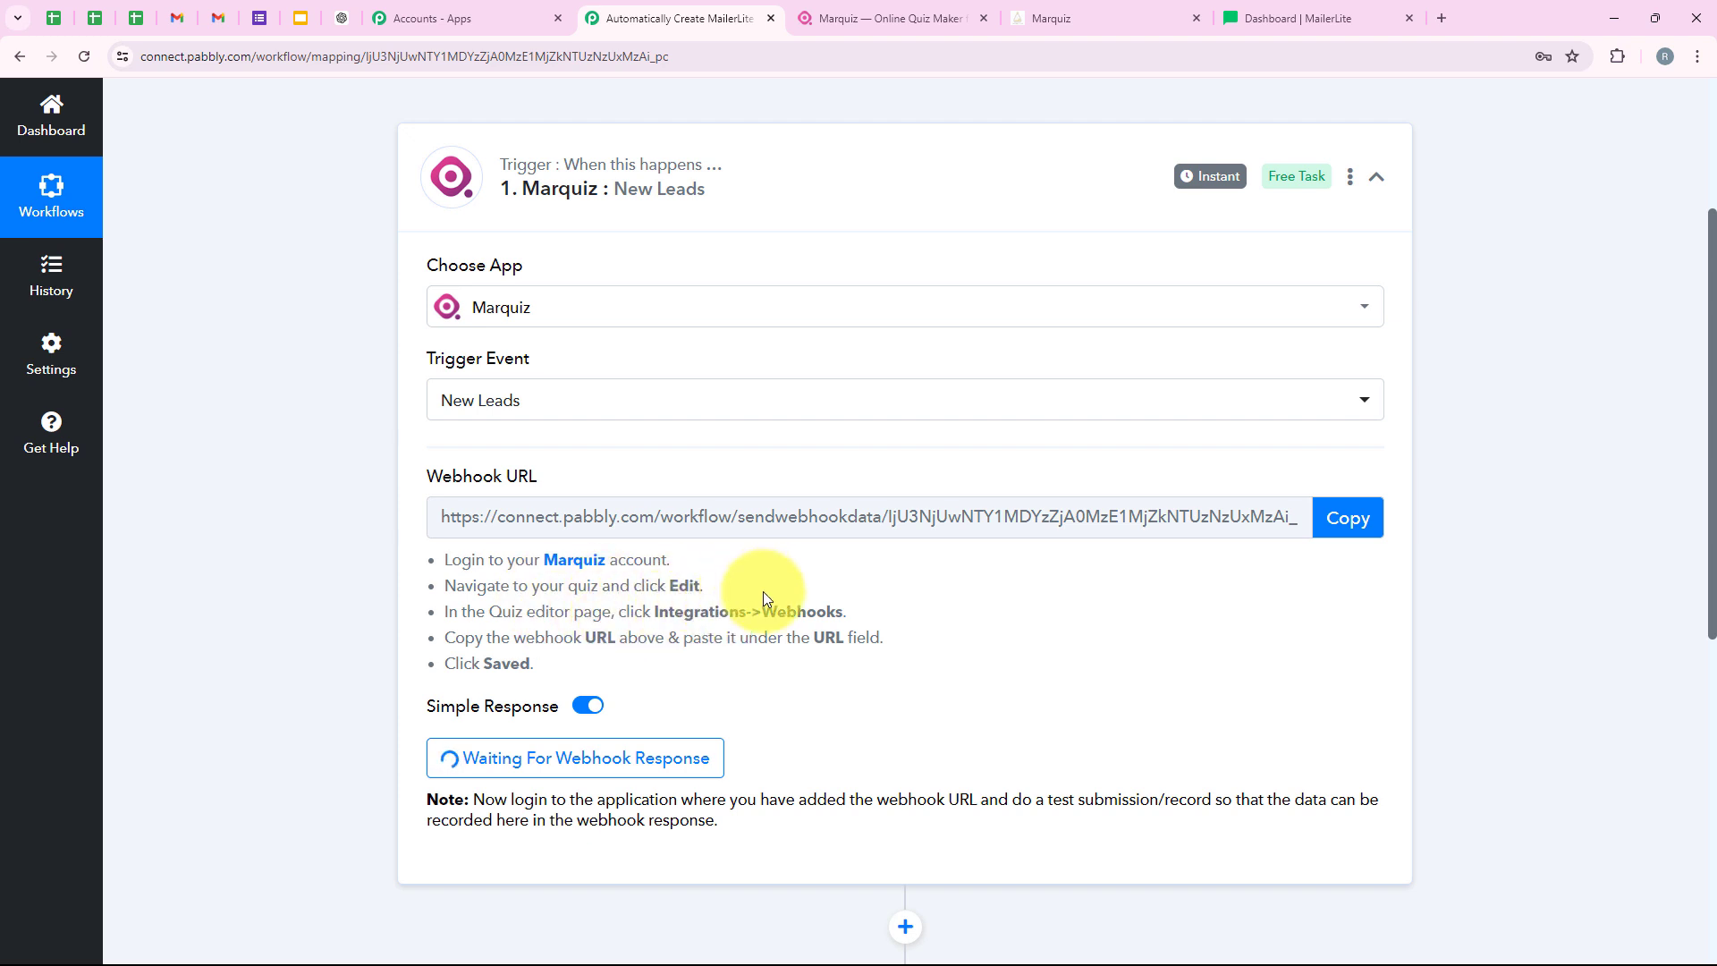
scroll(852, 580, "up", 1)
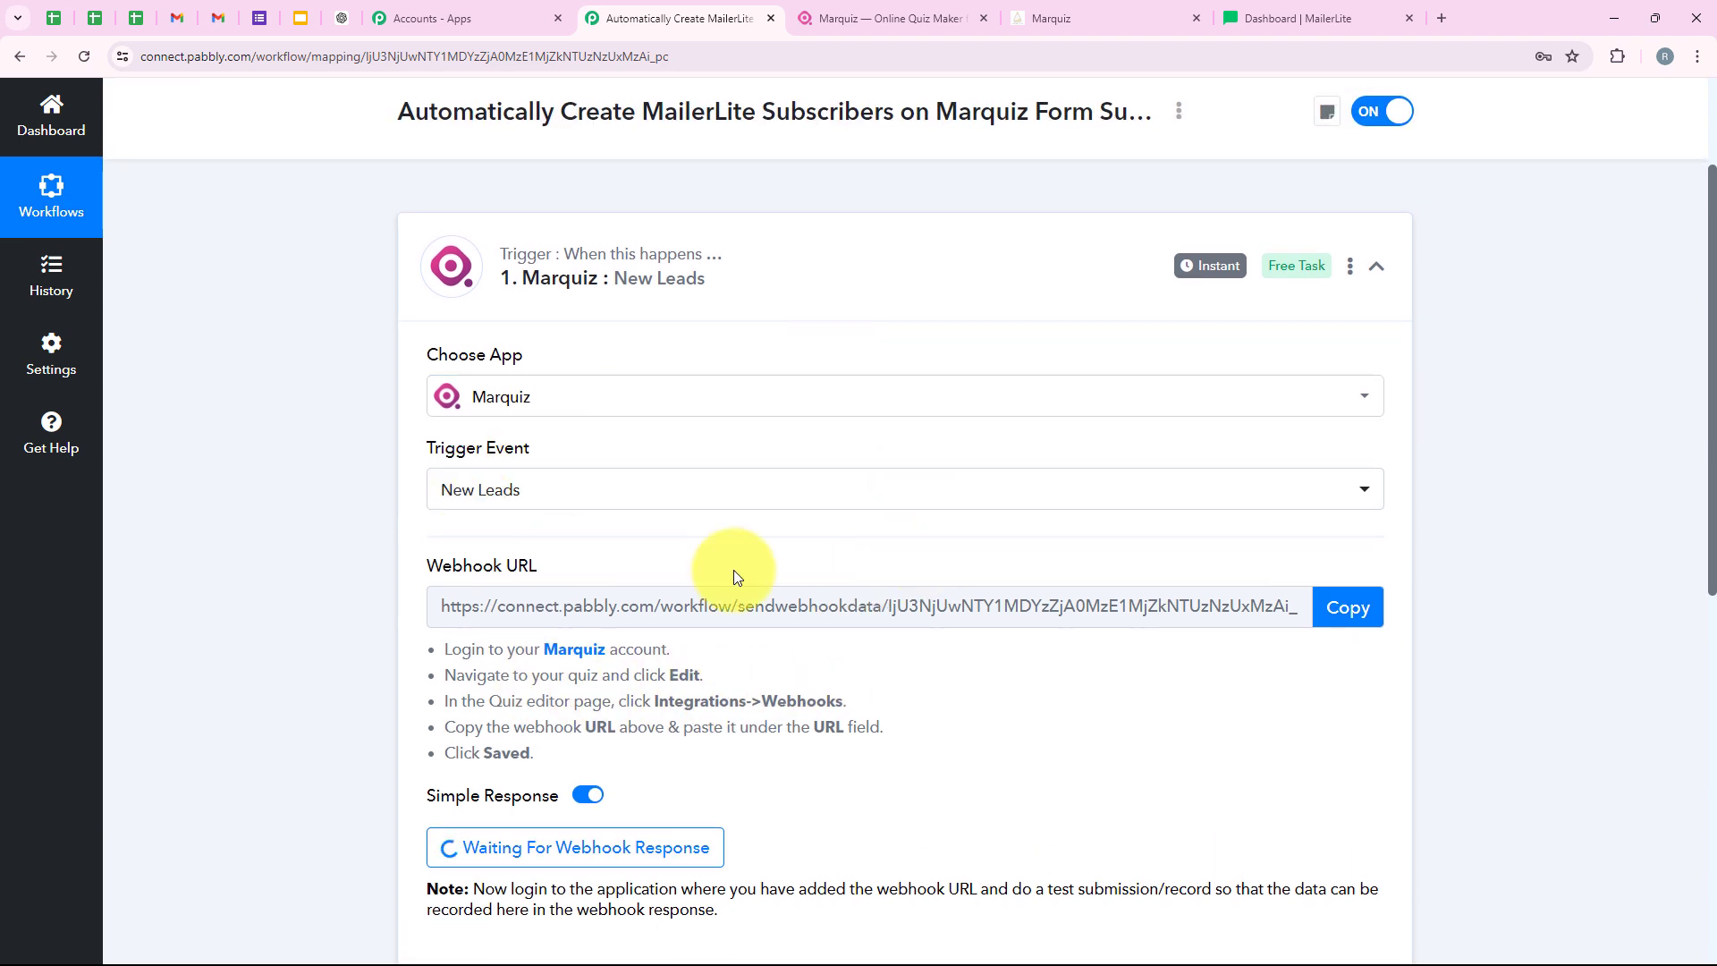
Switch to Marquiz, open the Webhooks integration of the Pabs quiz and add a new webhook entry
left_click(882, 18)
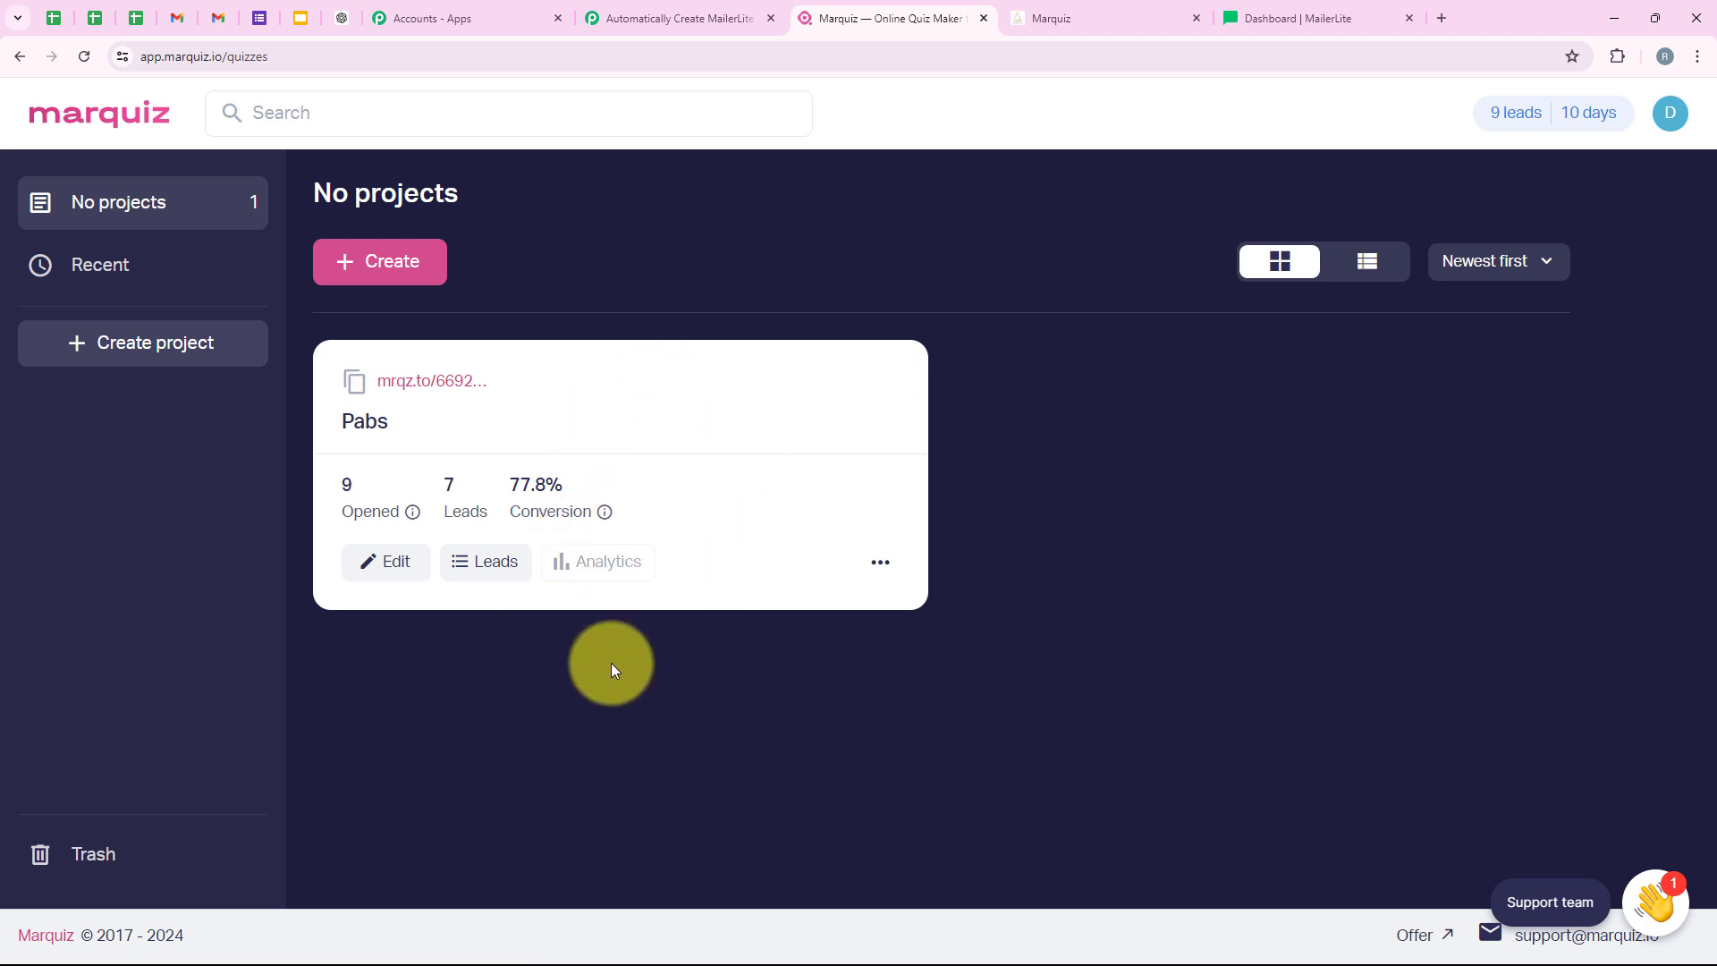
left_click(379, 565)
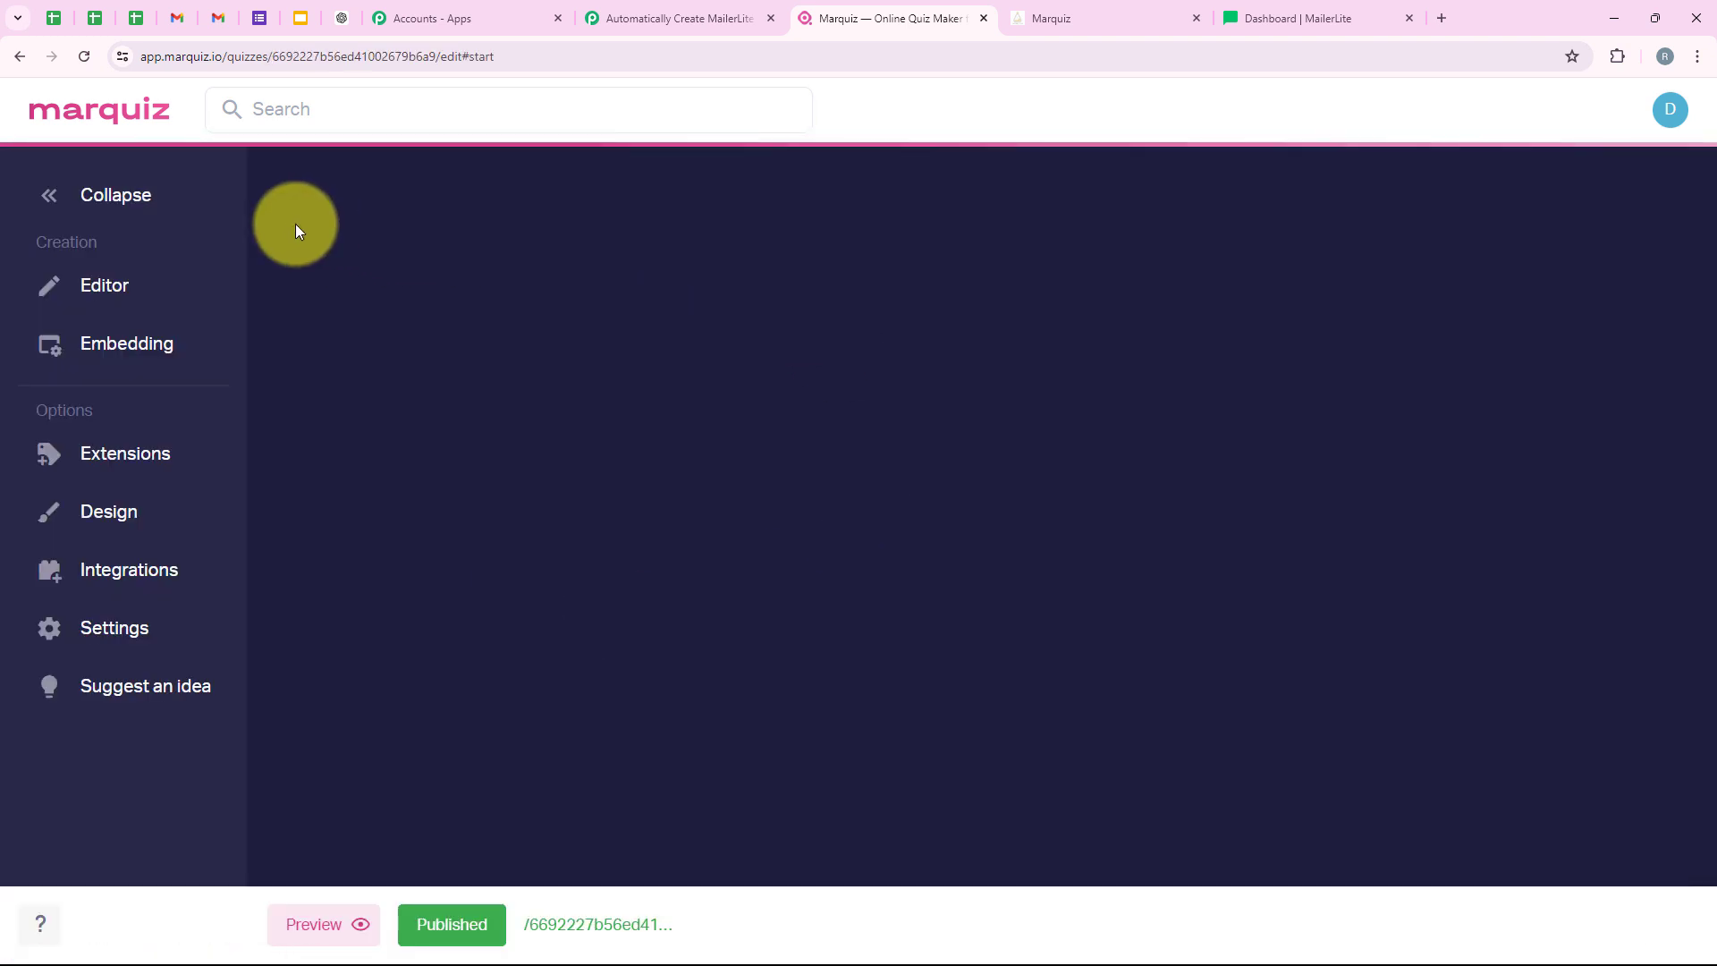
left_click(132, 580)
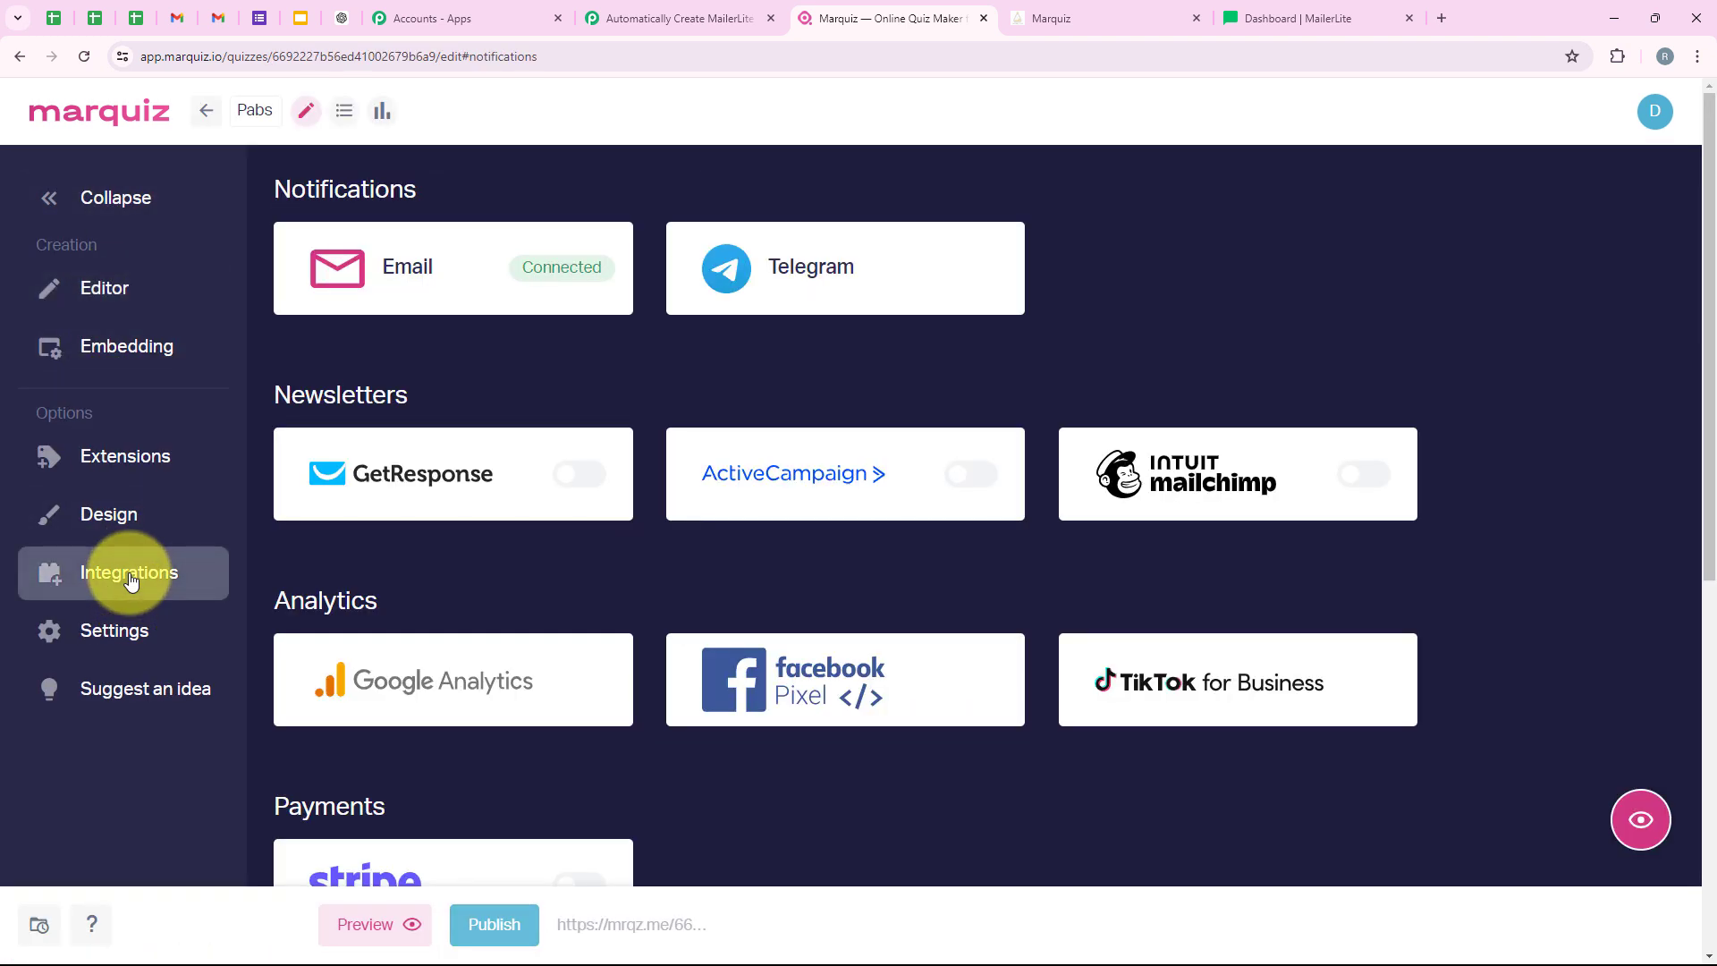
scroll(671, 426, "down", 1)
scroll(674, 432, "down", 5)
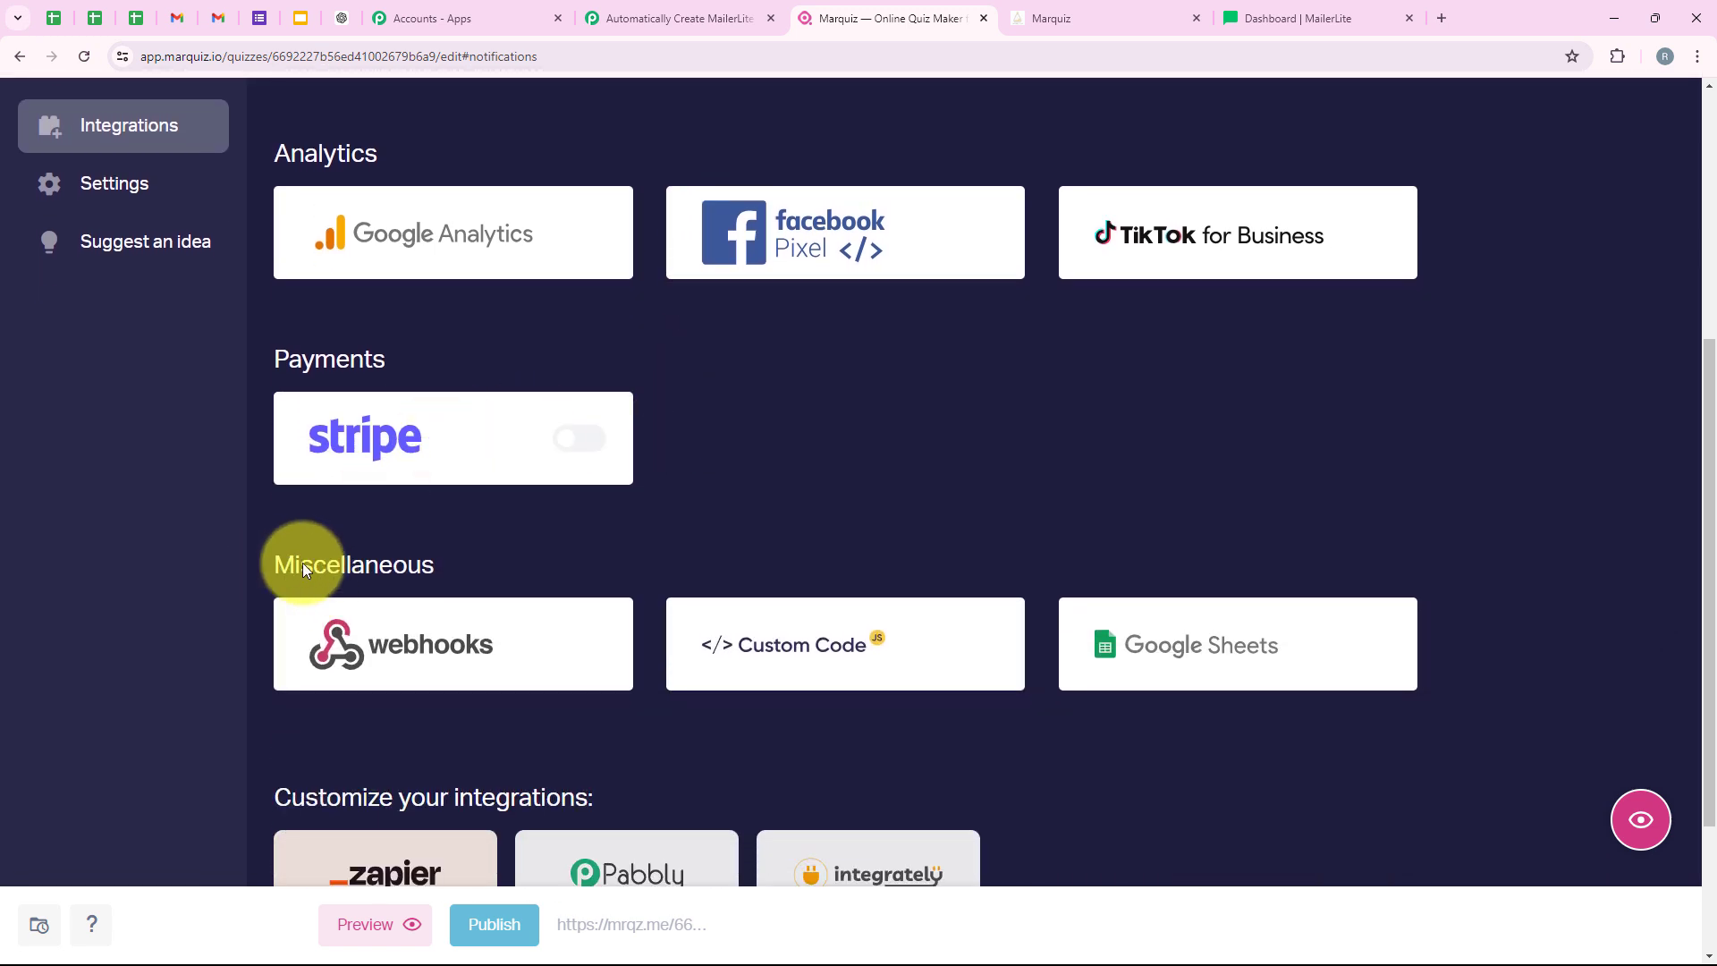
double_click(302, 562)
left_click(457, 633)
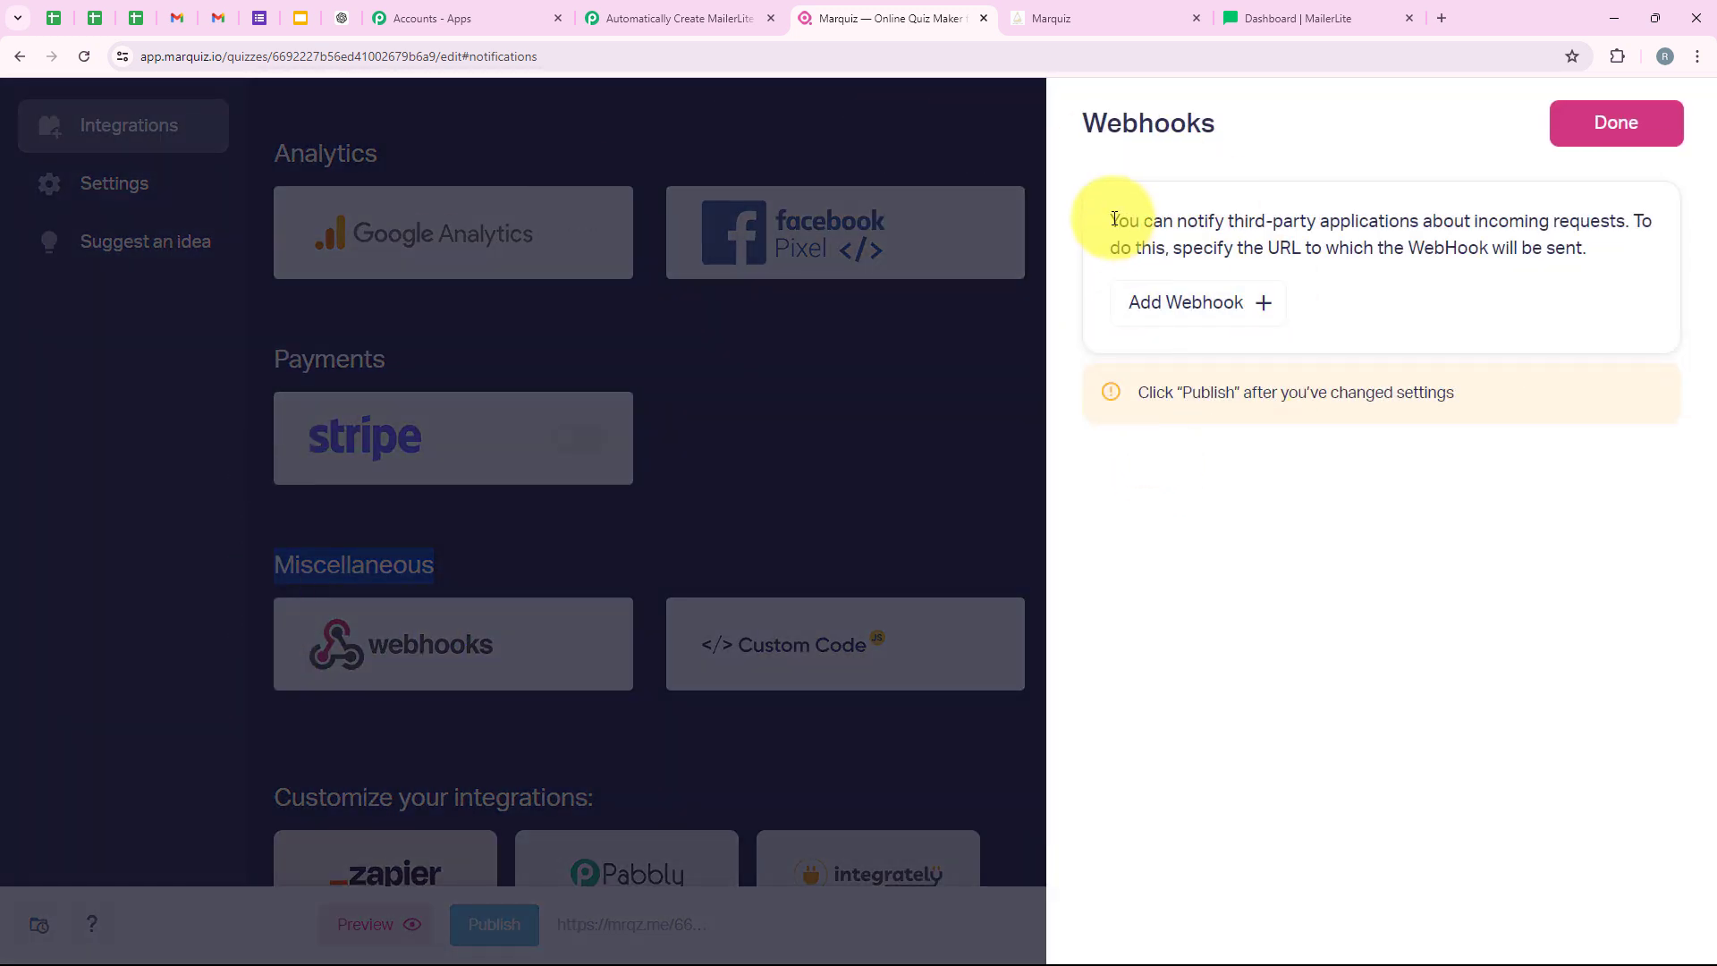
left_click_drag(1111, 220, 1565, 208)
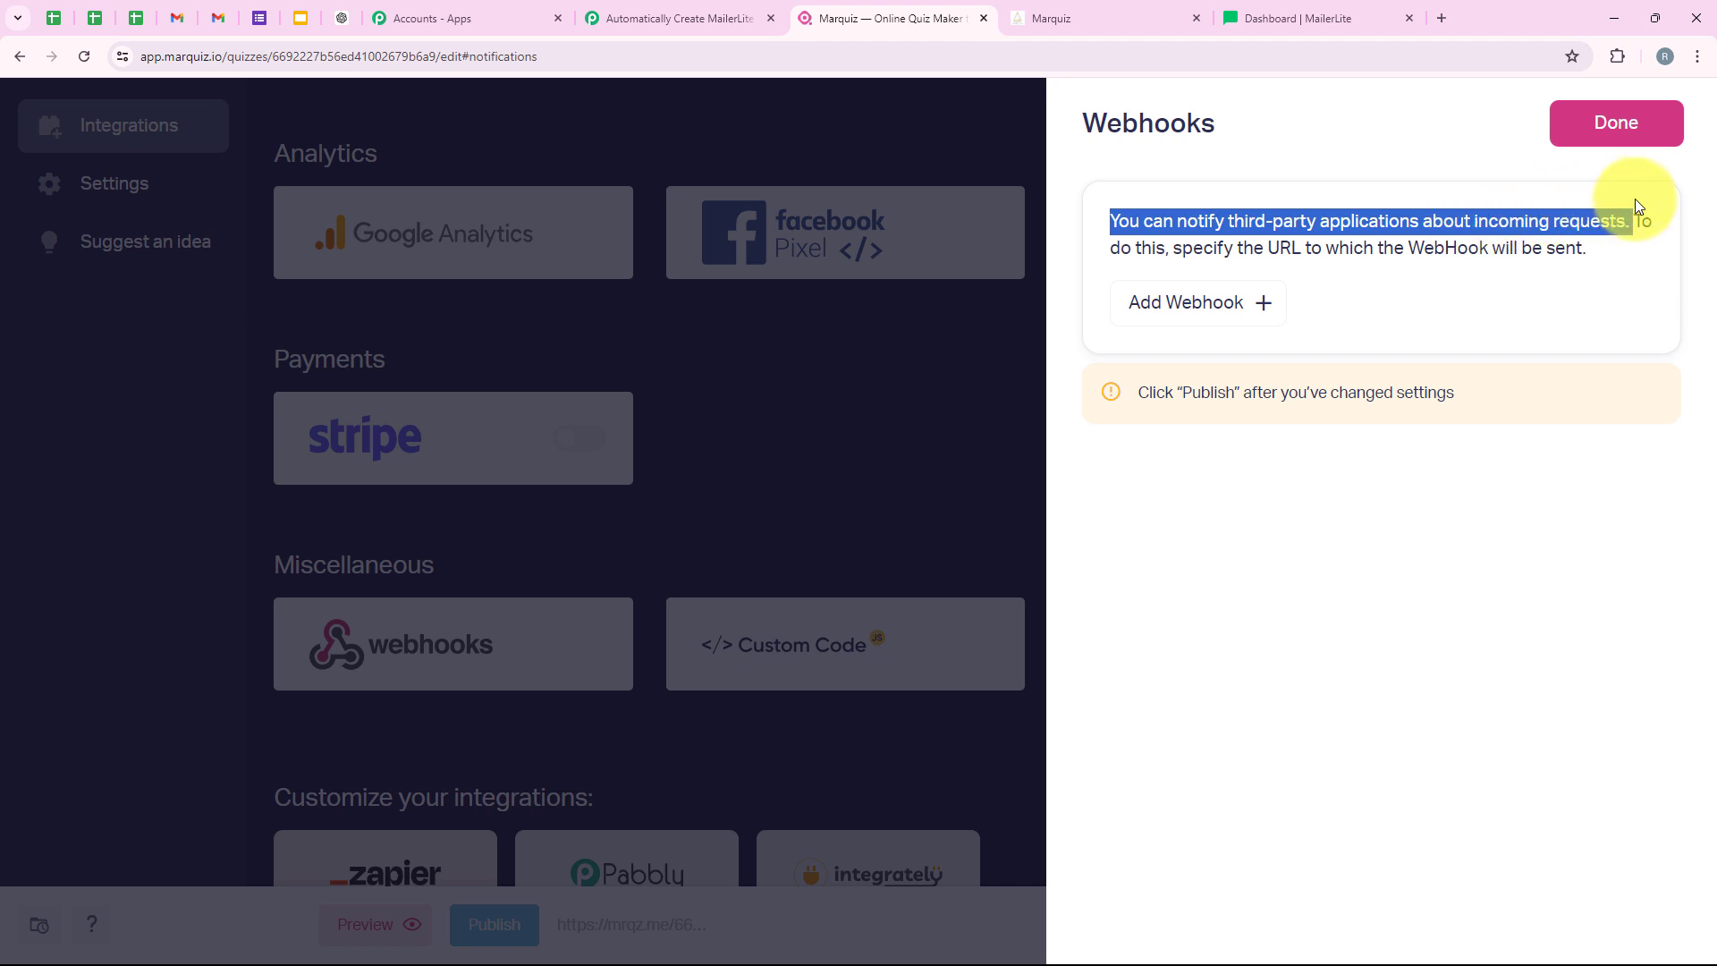
left_click(1224, 322)
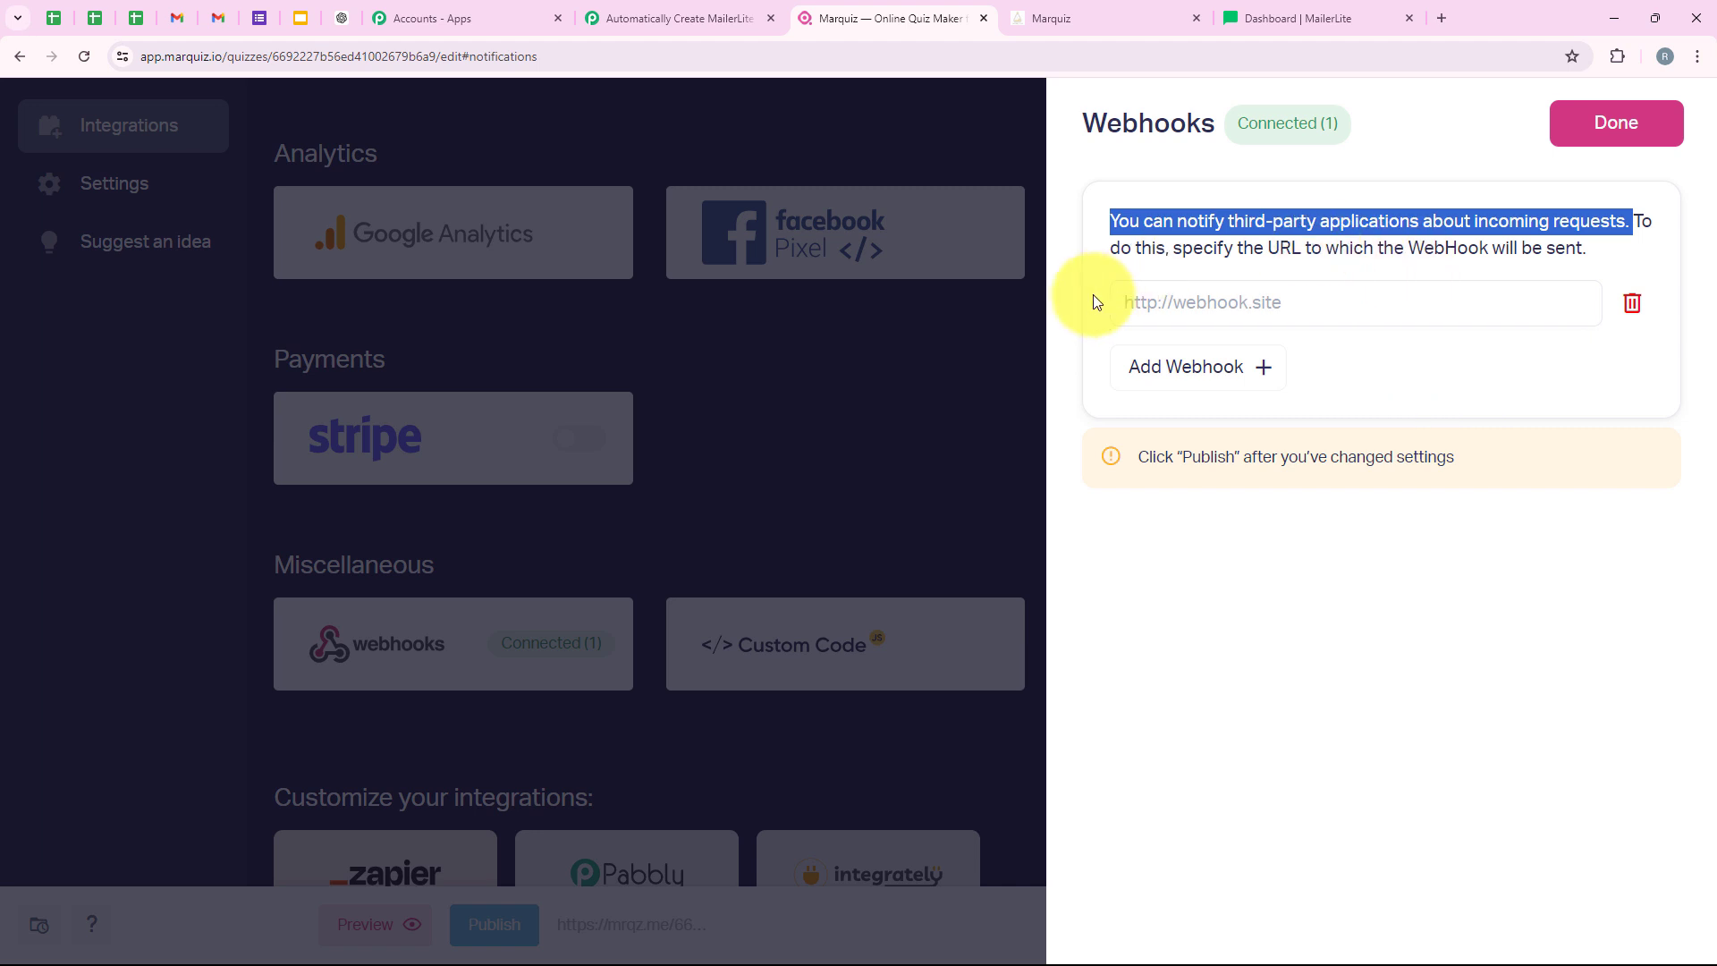
Paste the copied webhook URL into the new webhook entry, save it and publish the quiz
right_click(1271, 295)
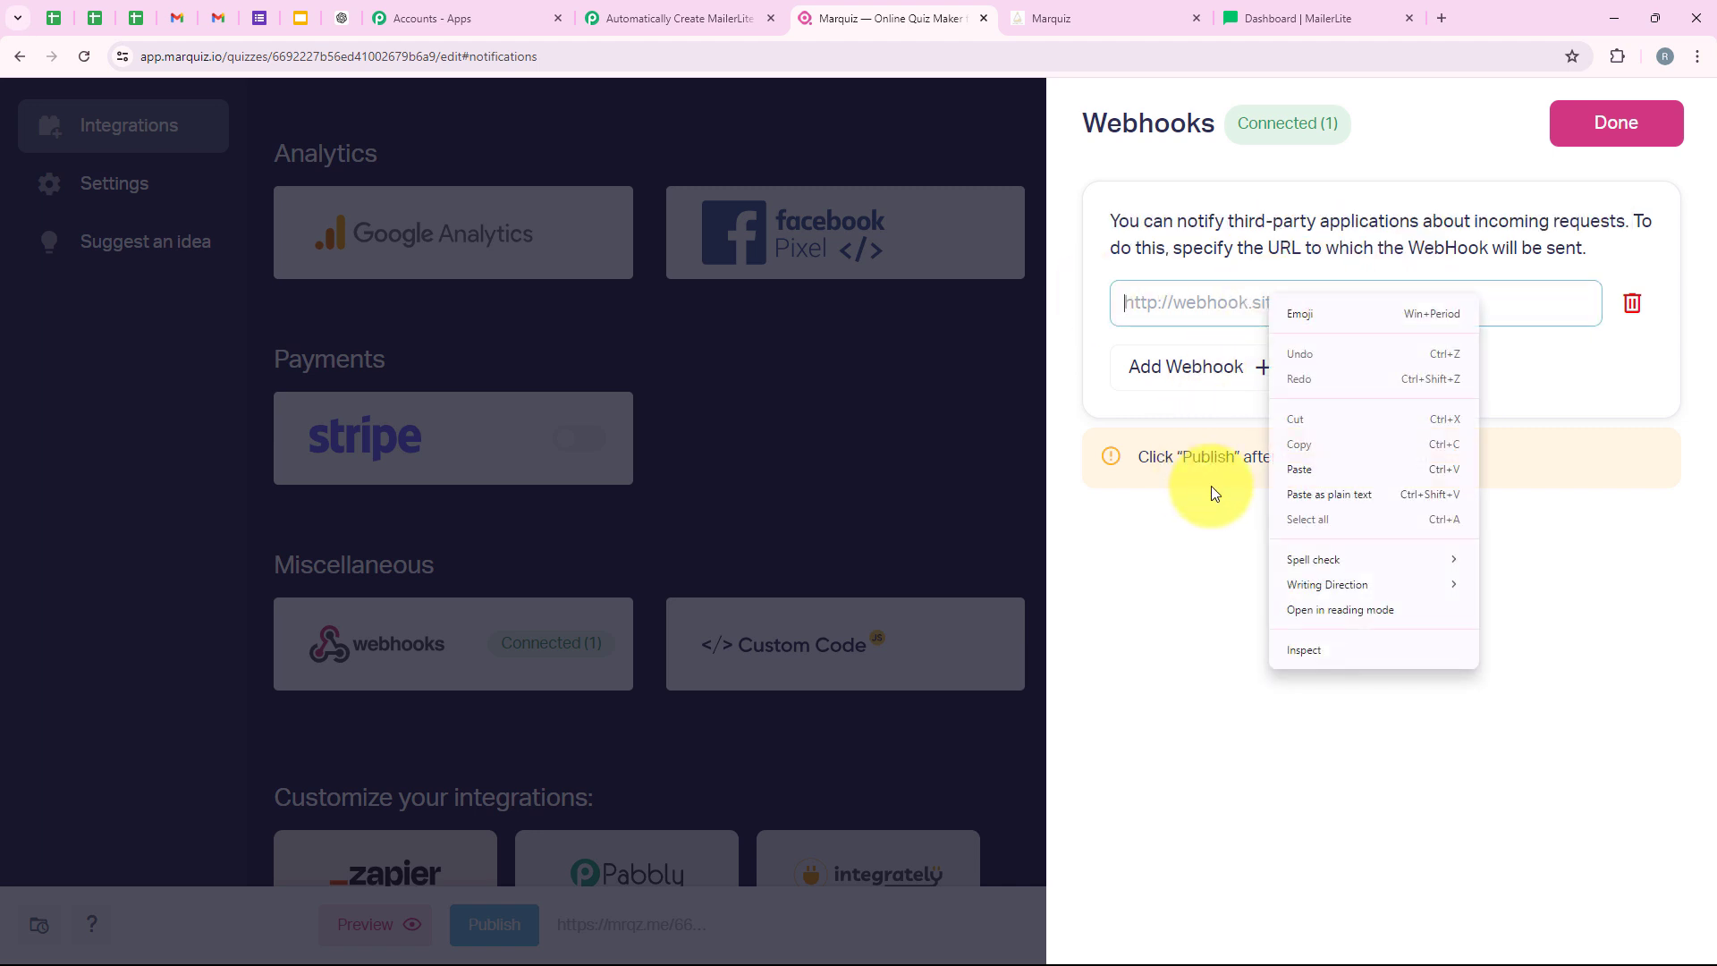
left_click(1297, 470)
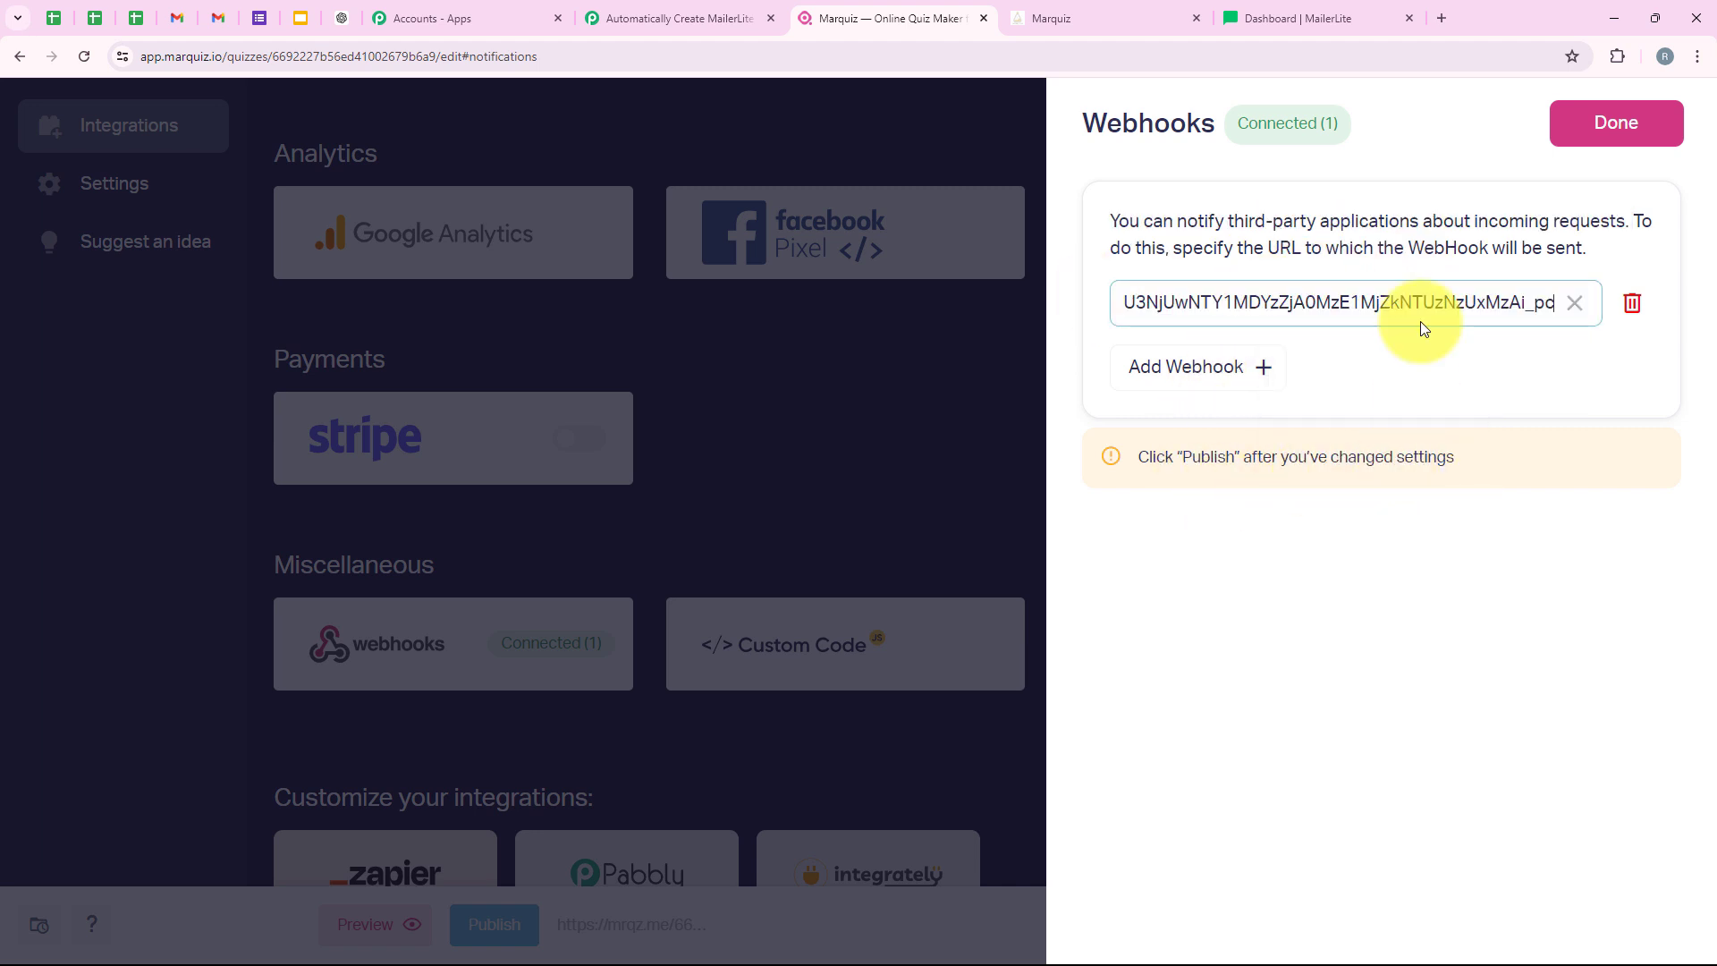
left_click(1327, 341)
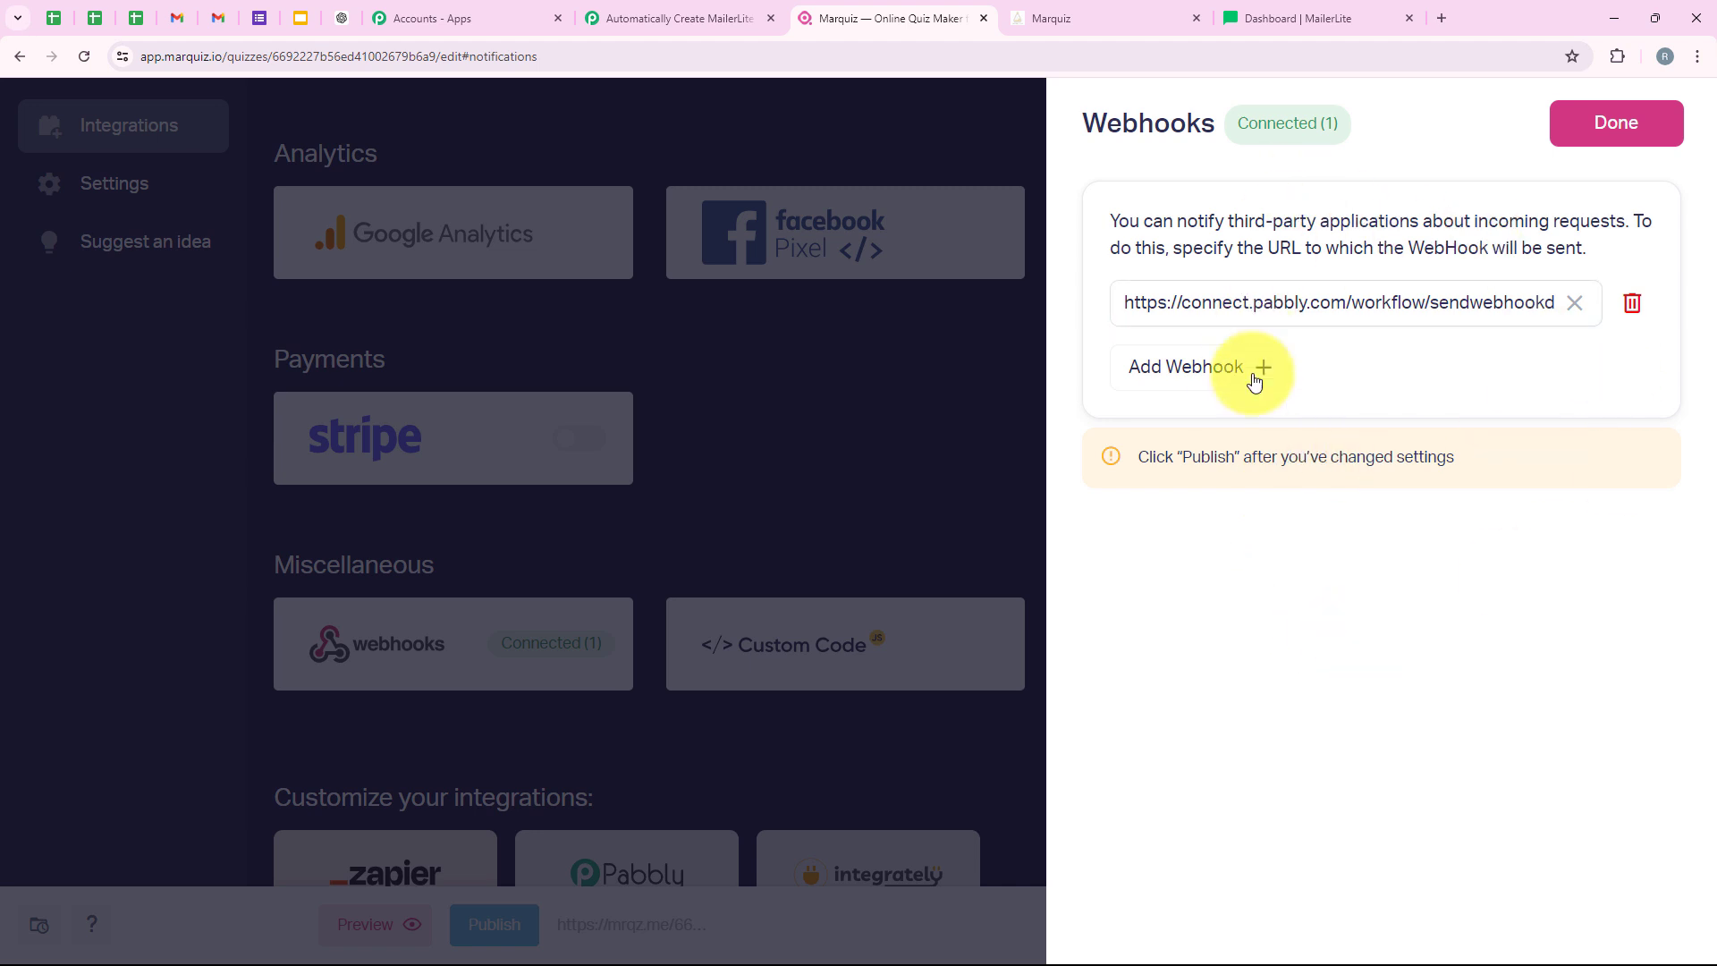
left_click(1657, 119)
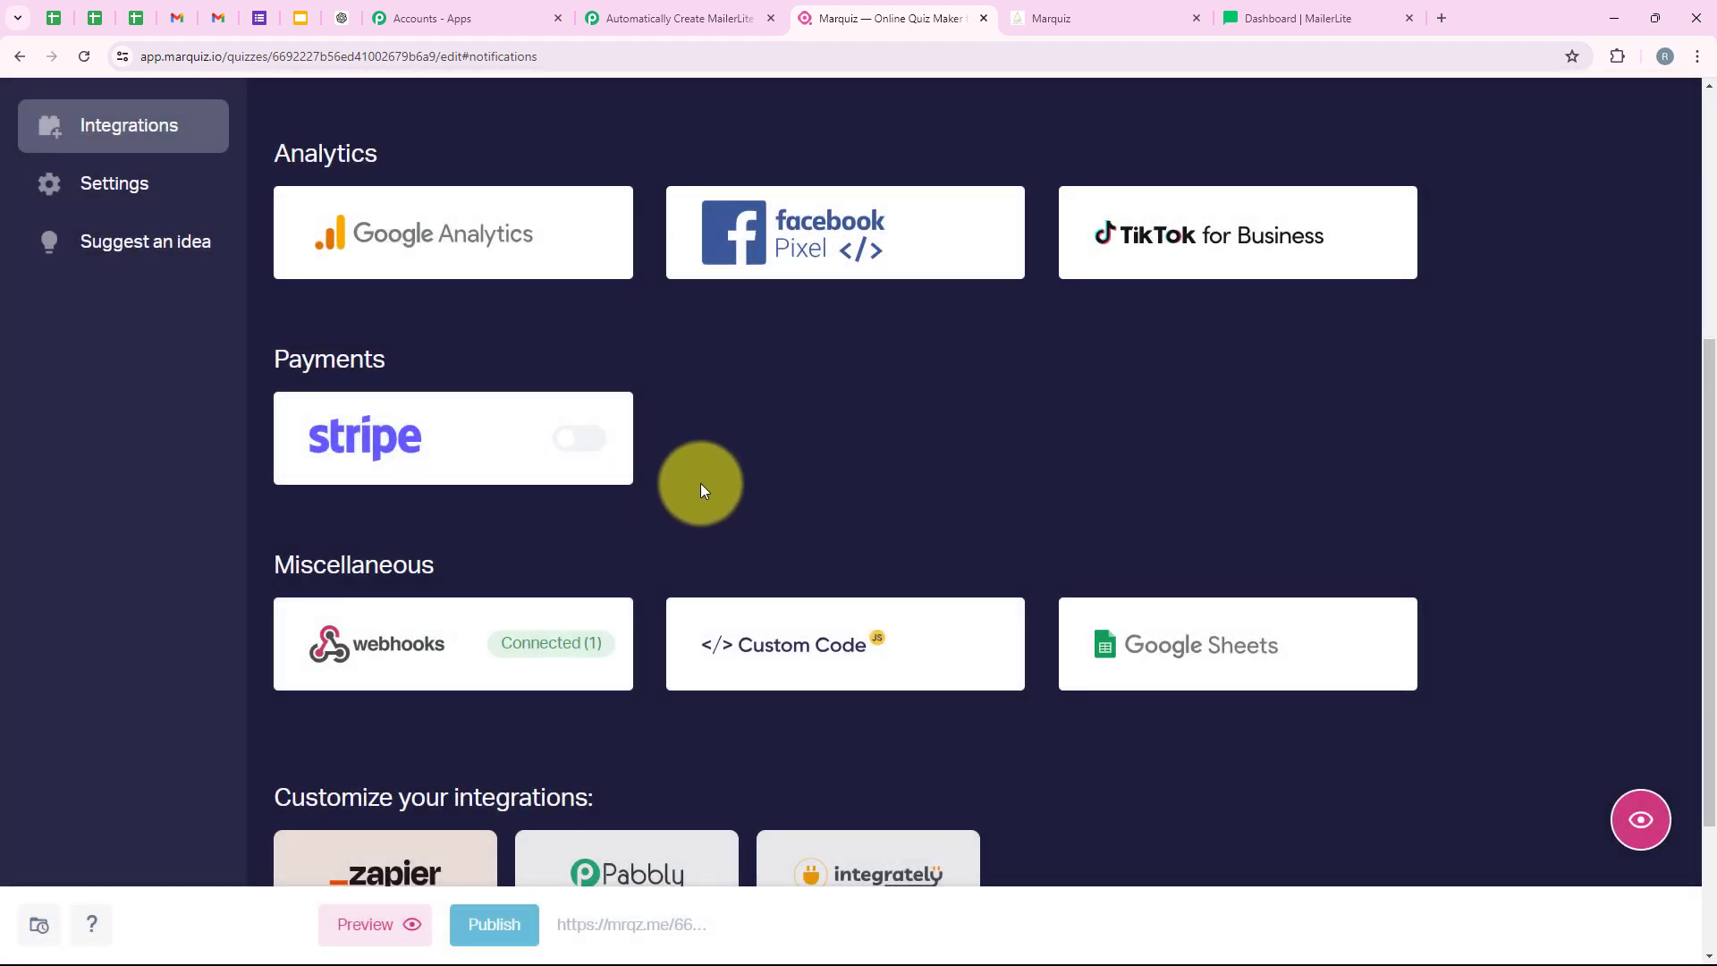
scroll(700, 483, "down", 1)
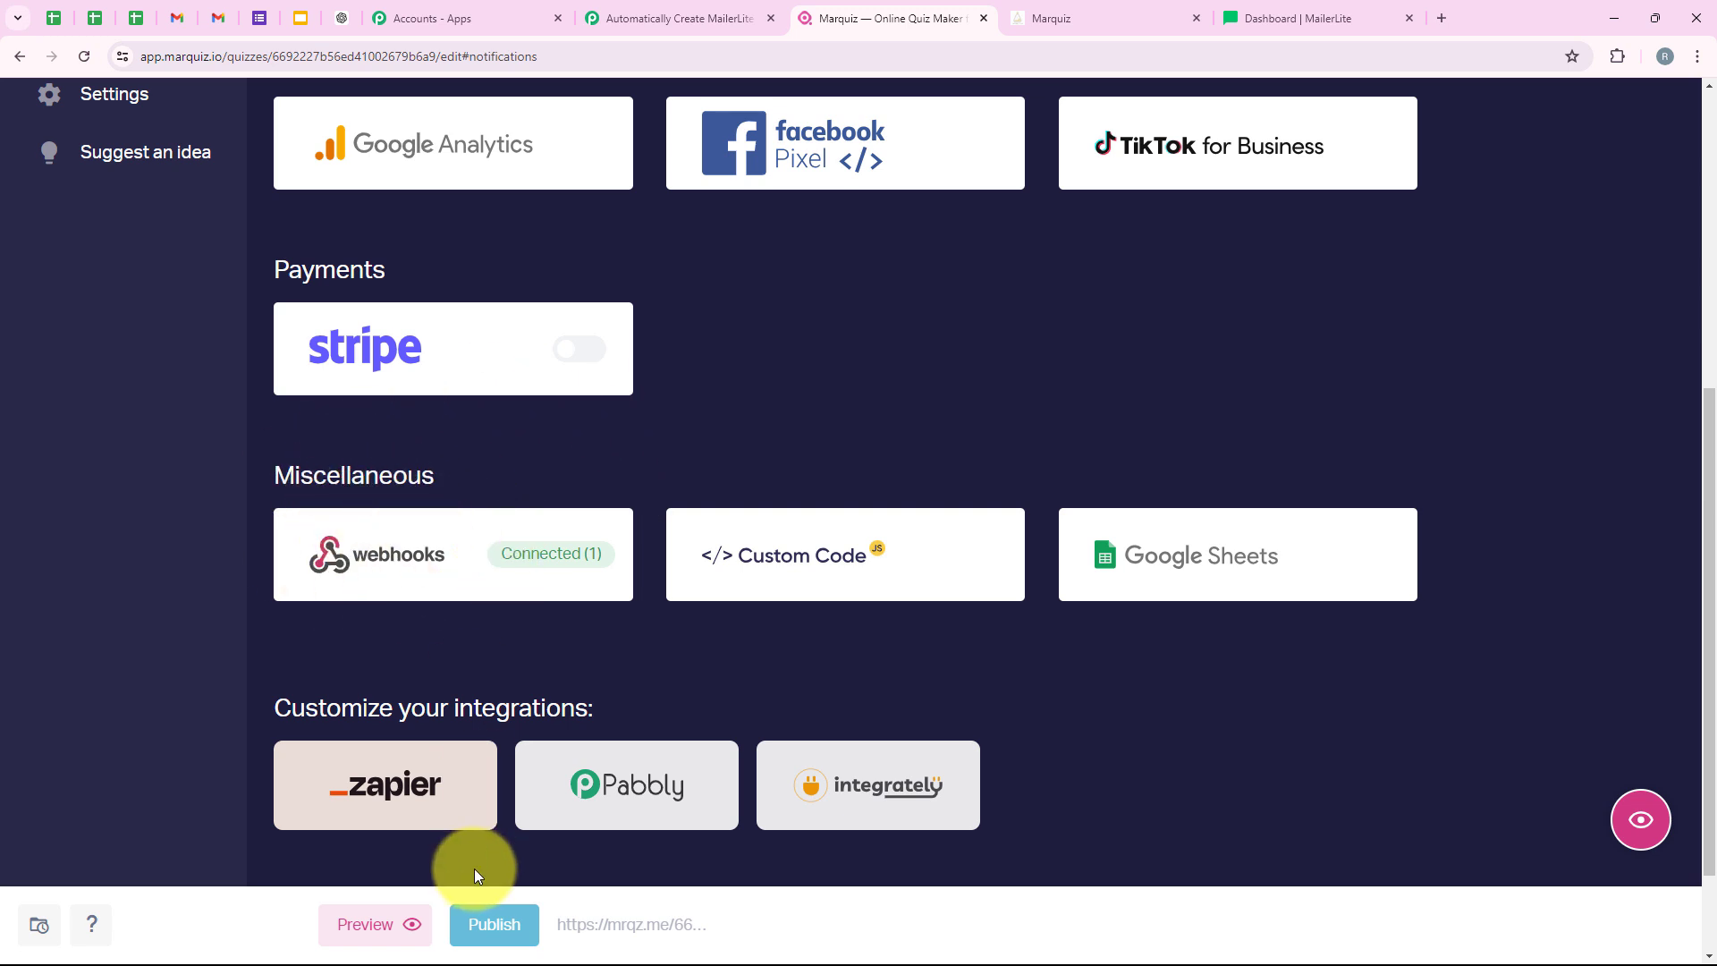
left_click(487, 924)
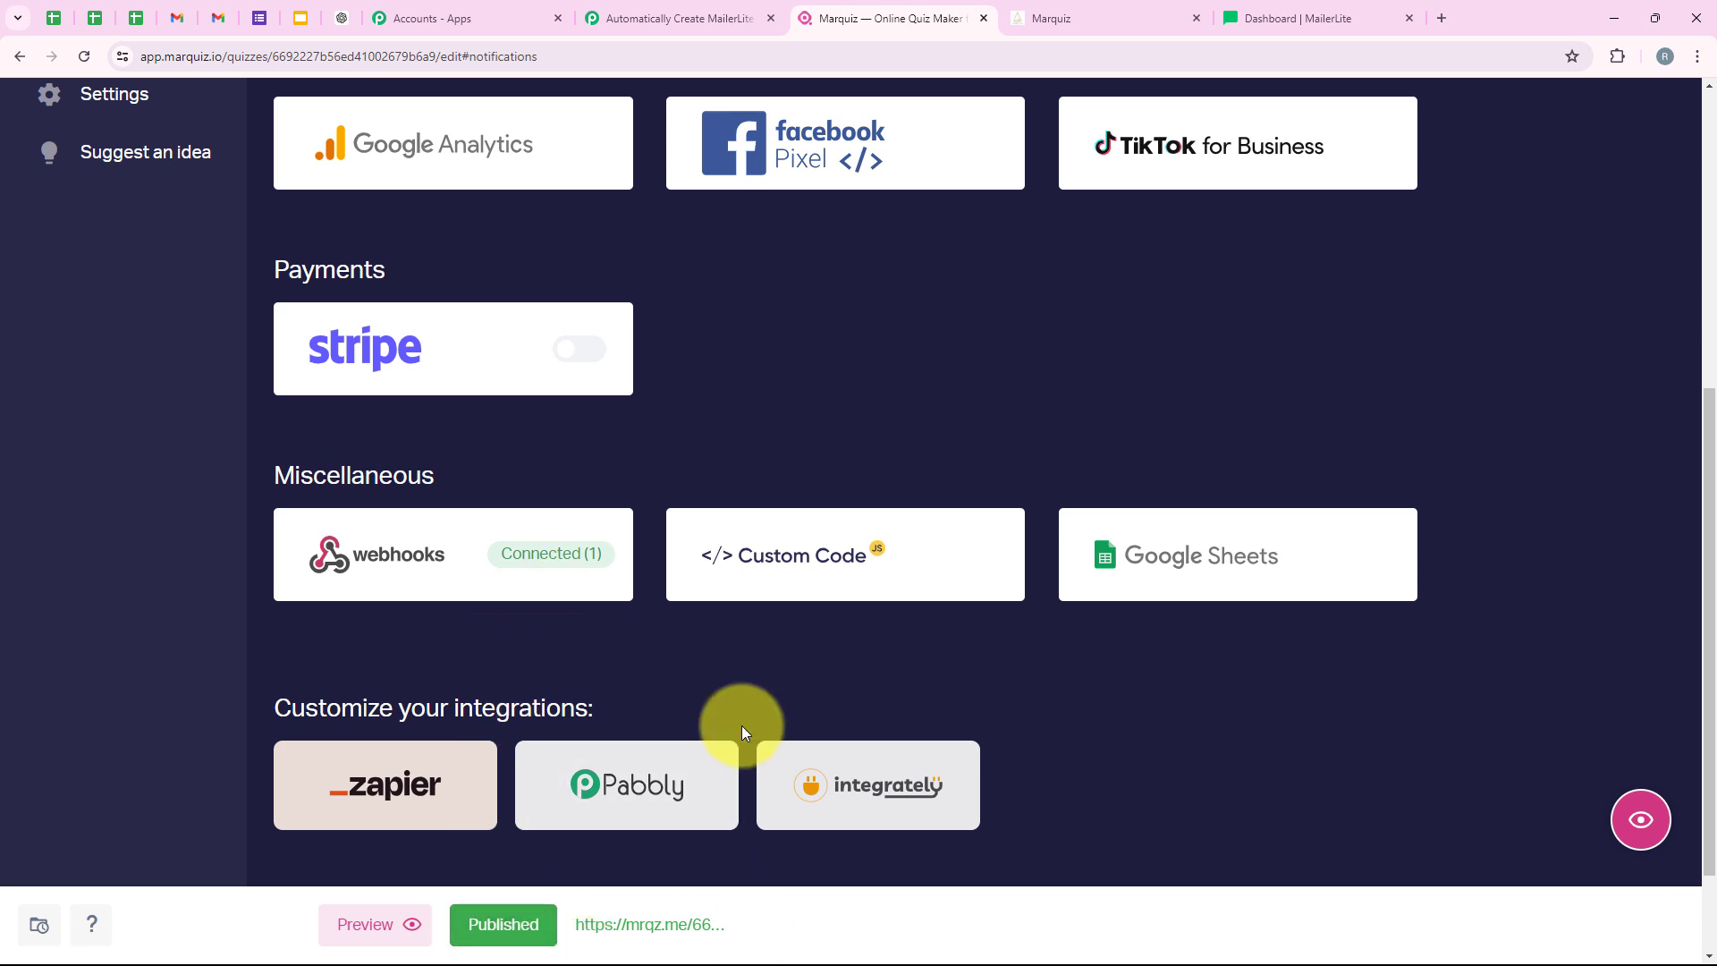
Switch to Pabbly Connect and read the trigger's note about making a test submission for the webhook response
left_click(630, 9)
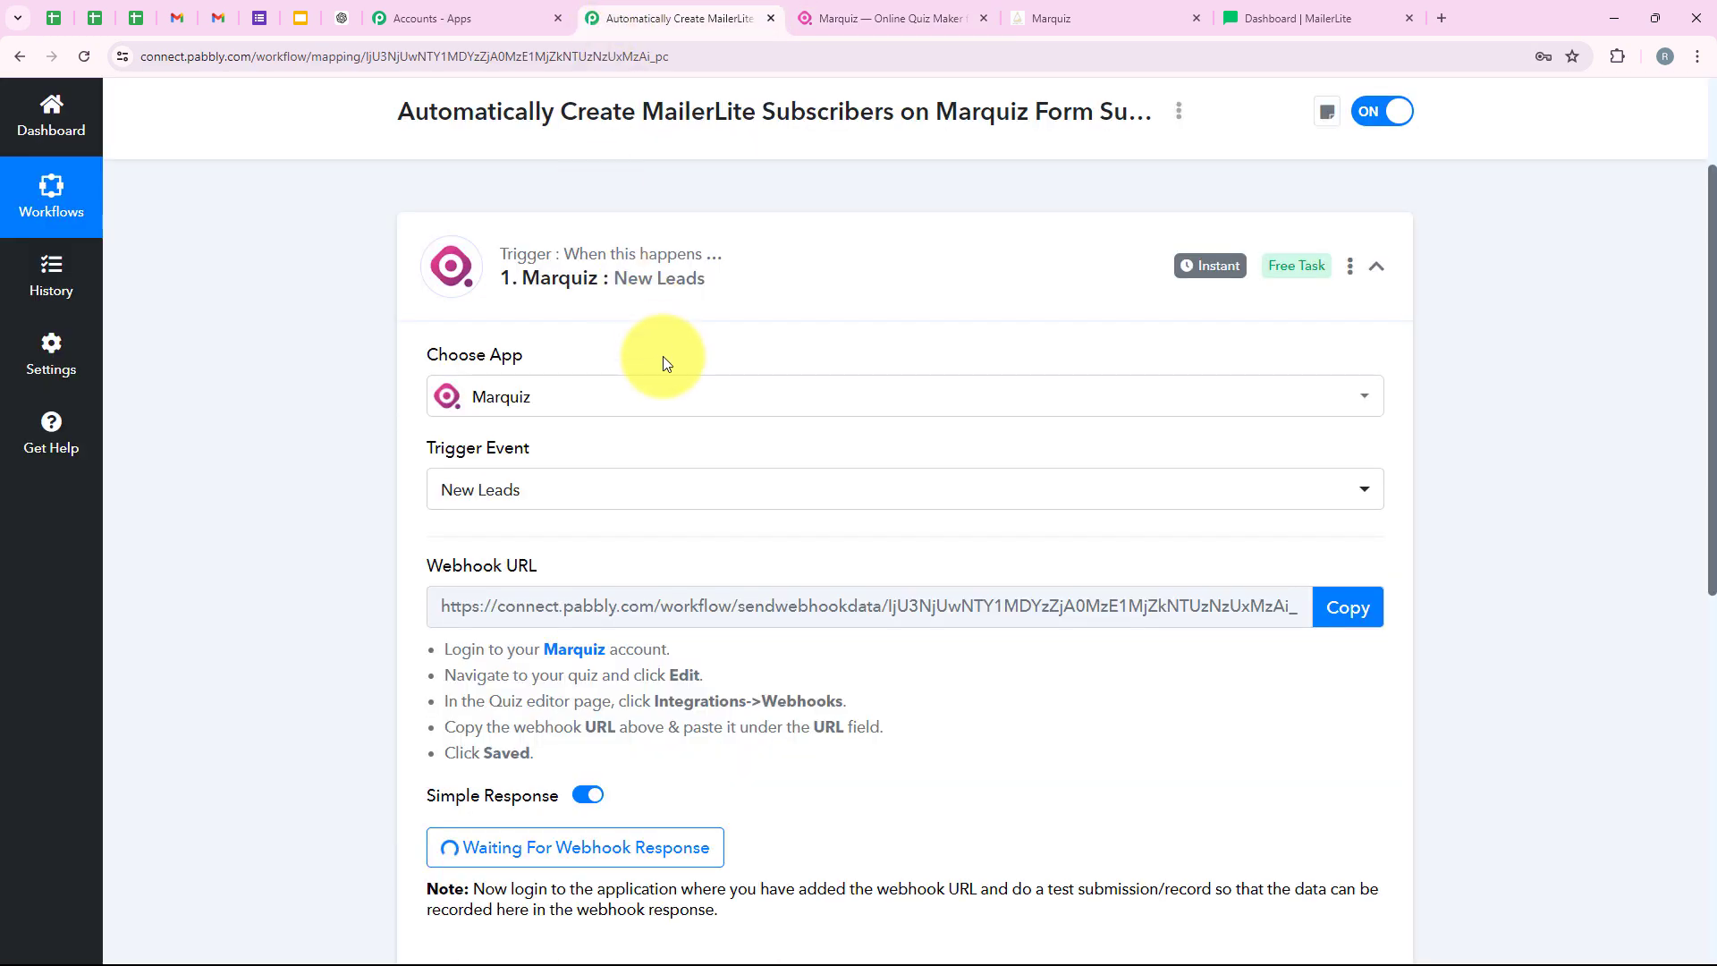
scroll(547, 512, "down", 2)
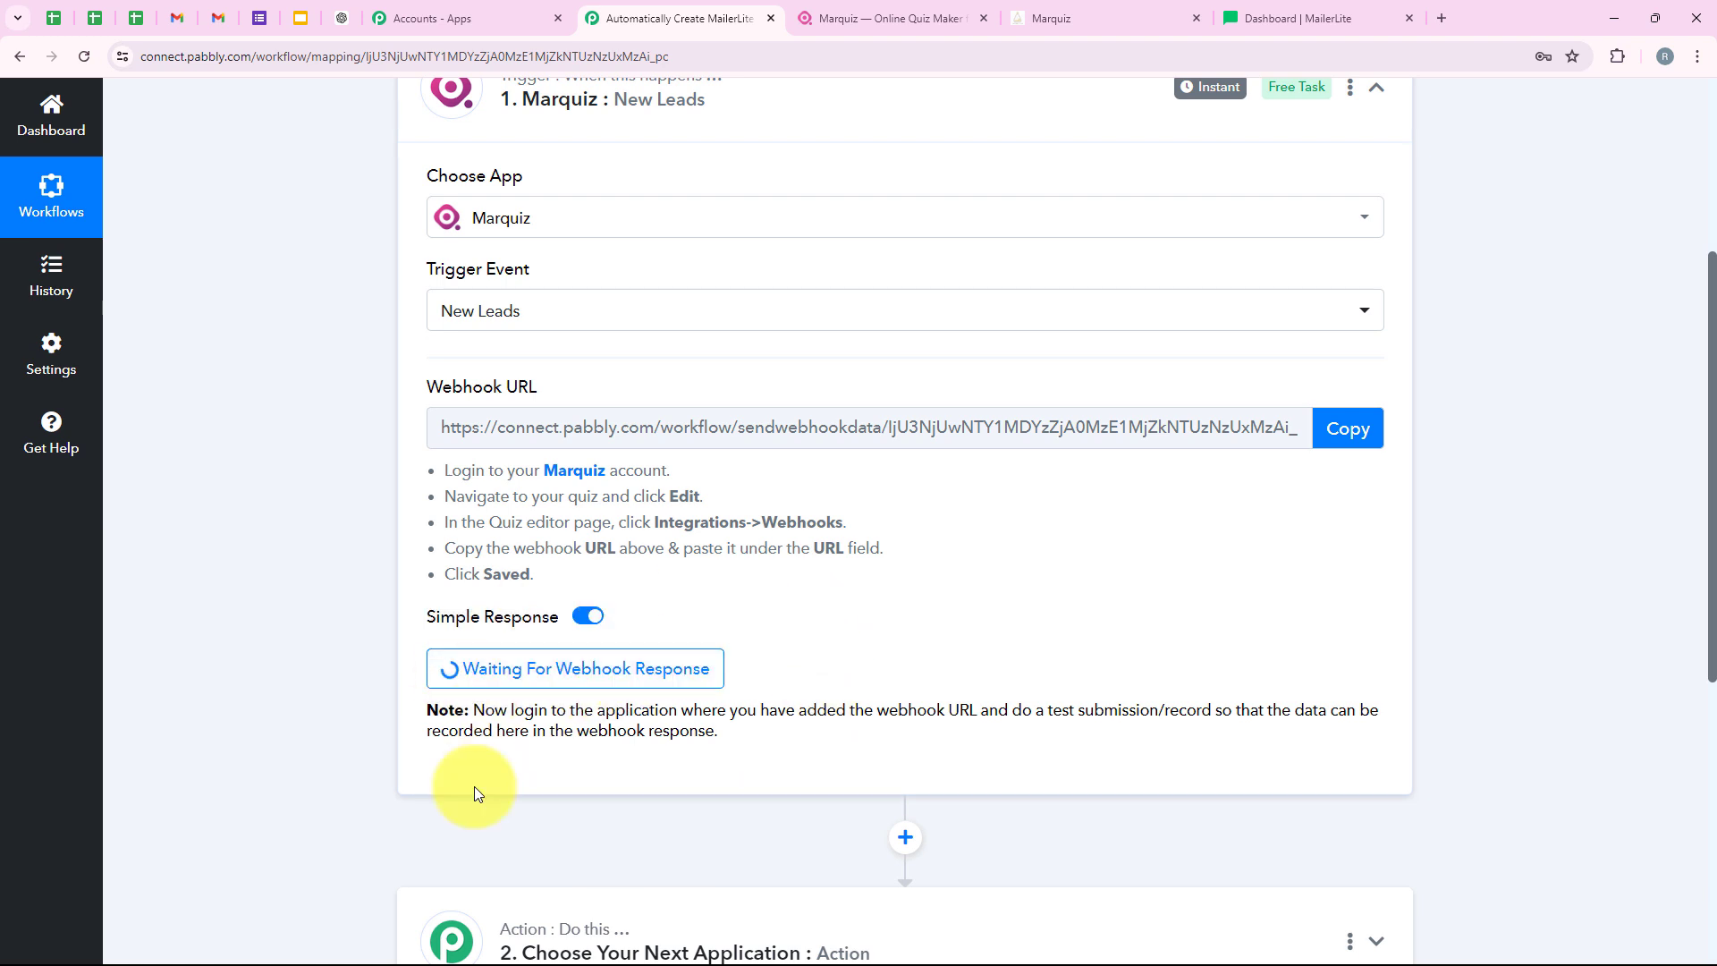
left_click_drag(1011, 710, 1214, 707)
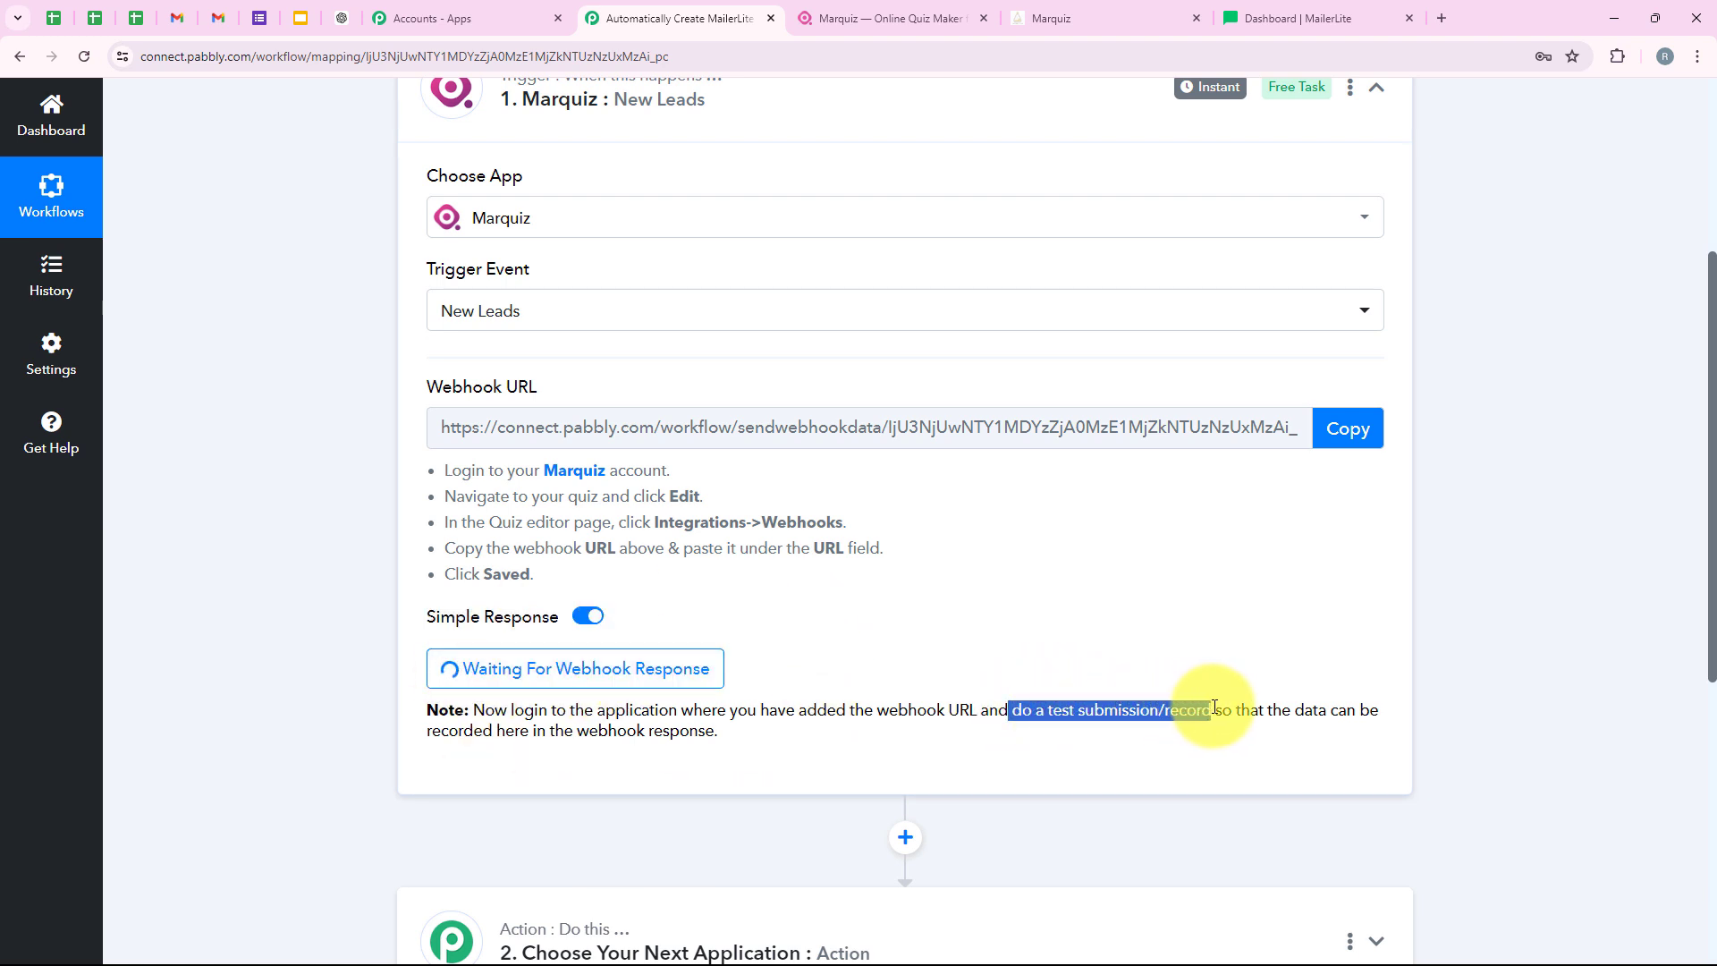
left_click(843, 634)
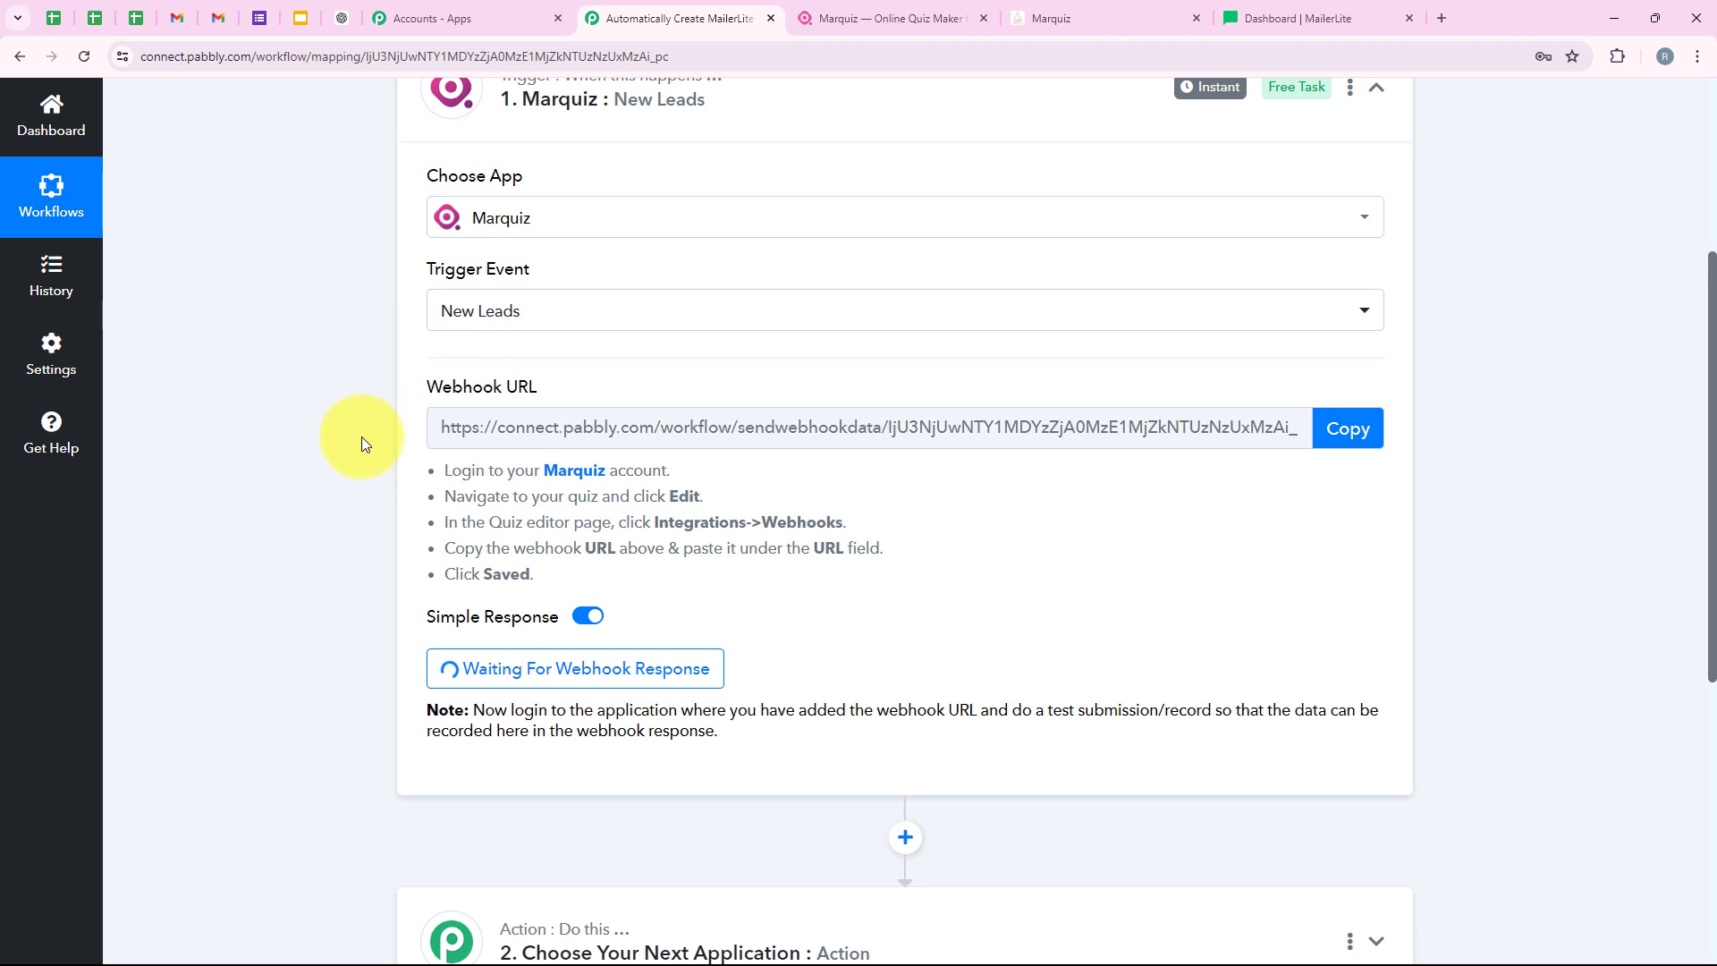
Switch to Marquiz, open the published quiz from its public link and bring up its tour sign-up form
left_click(839, 19)
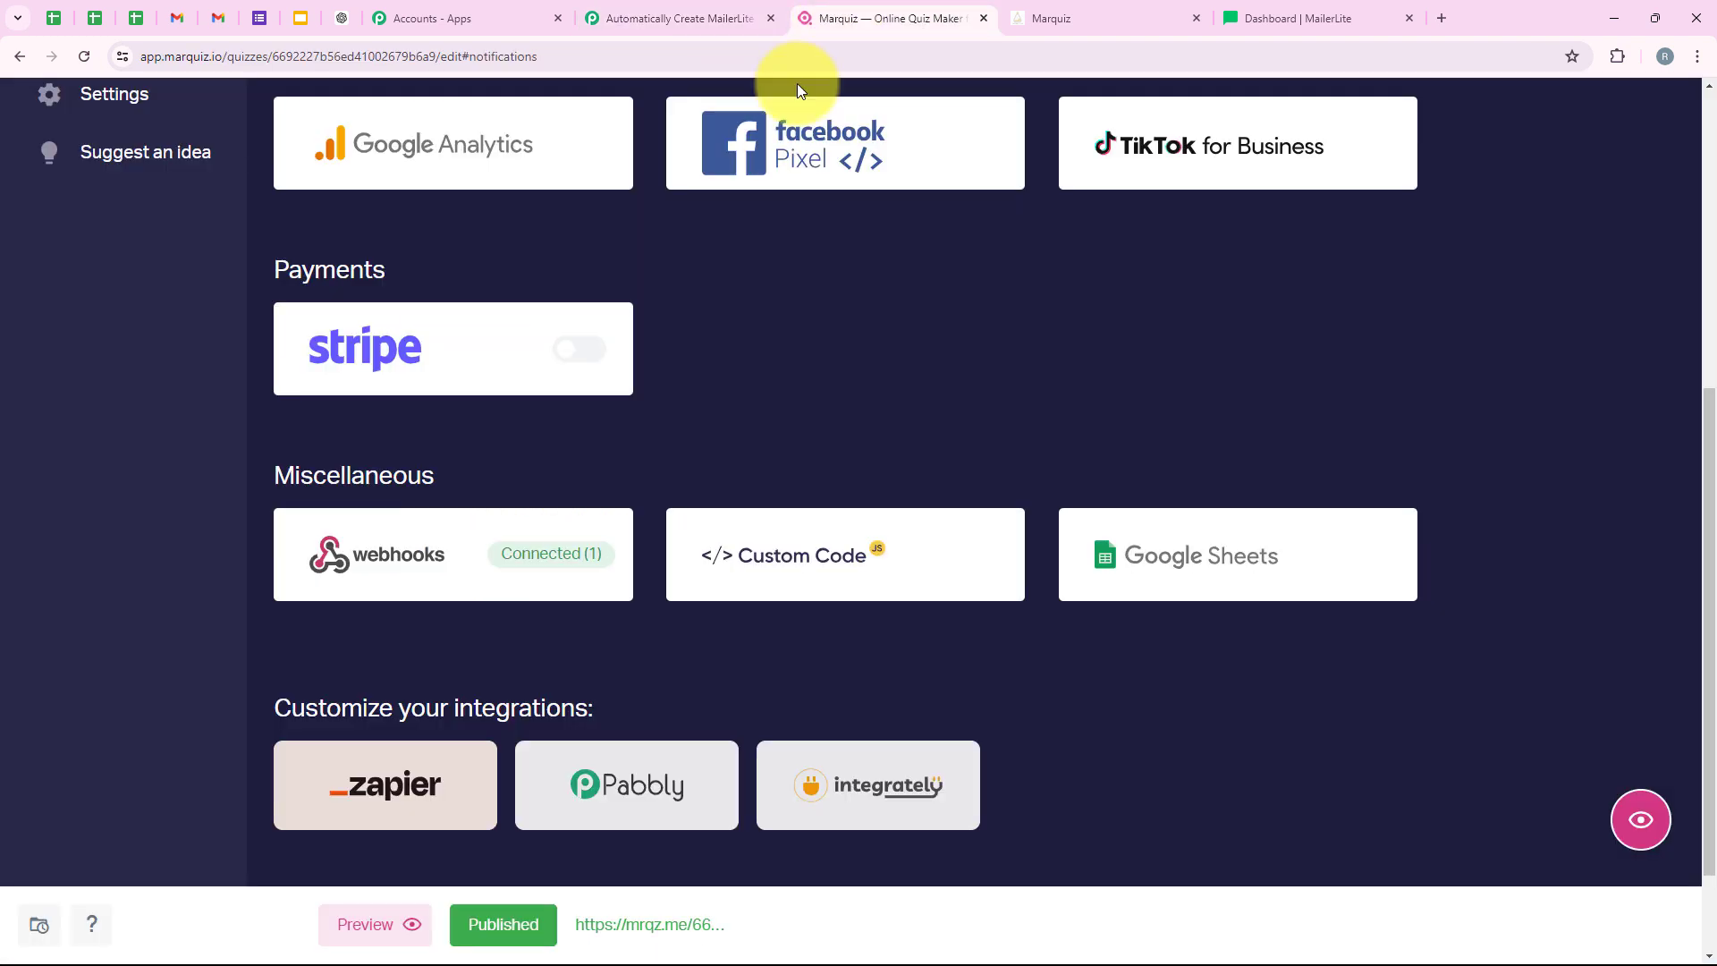
left_click(631, 930)
left_click(1313, 19)
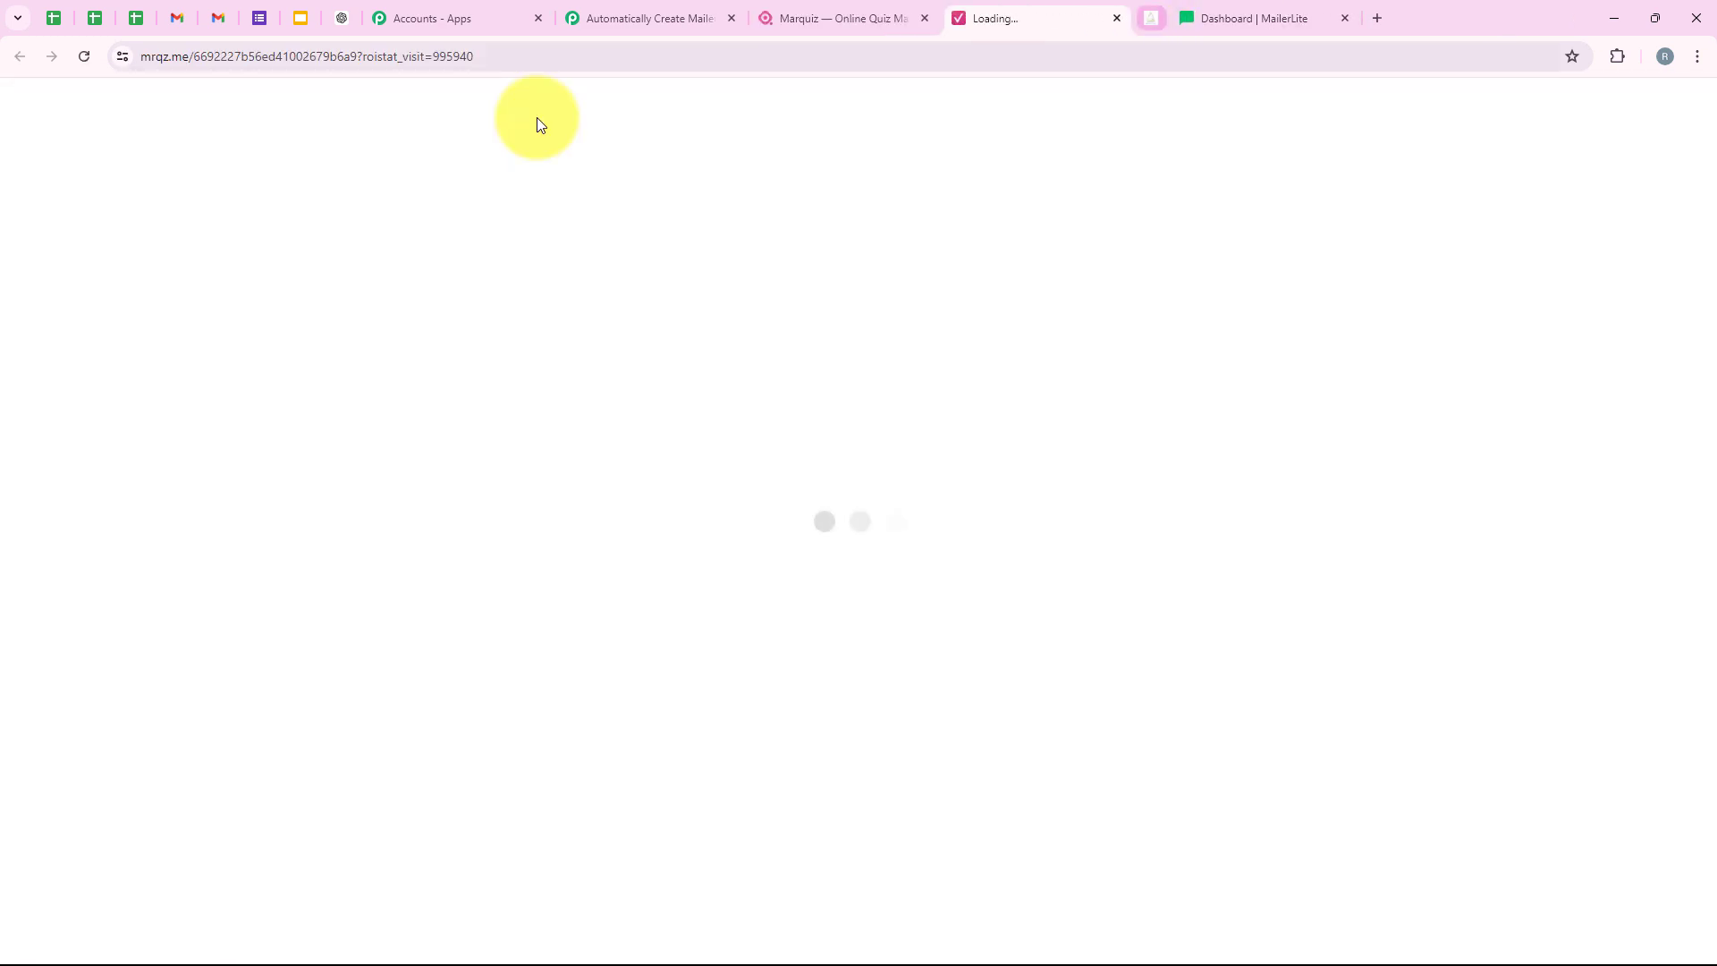
scroll(703, 322, "down", 5)
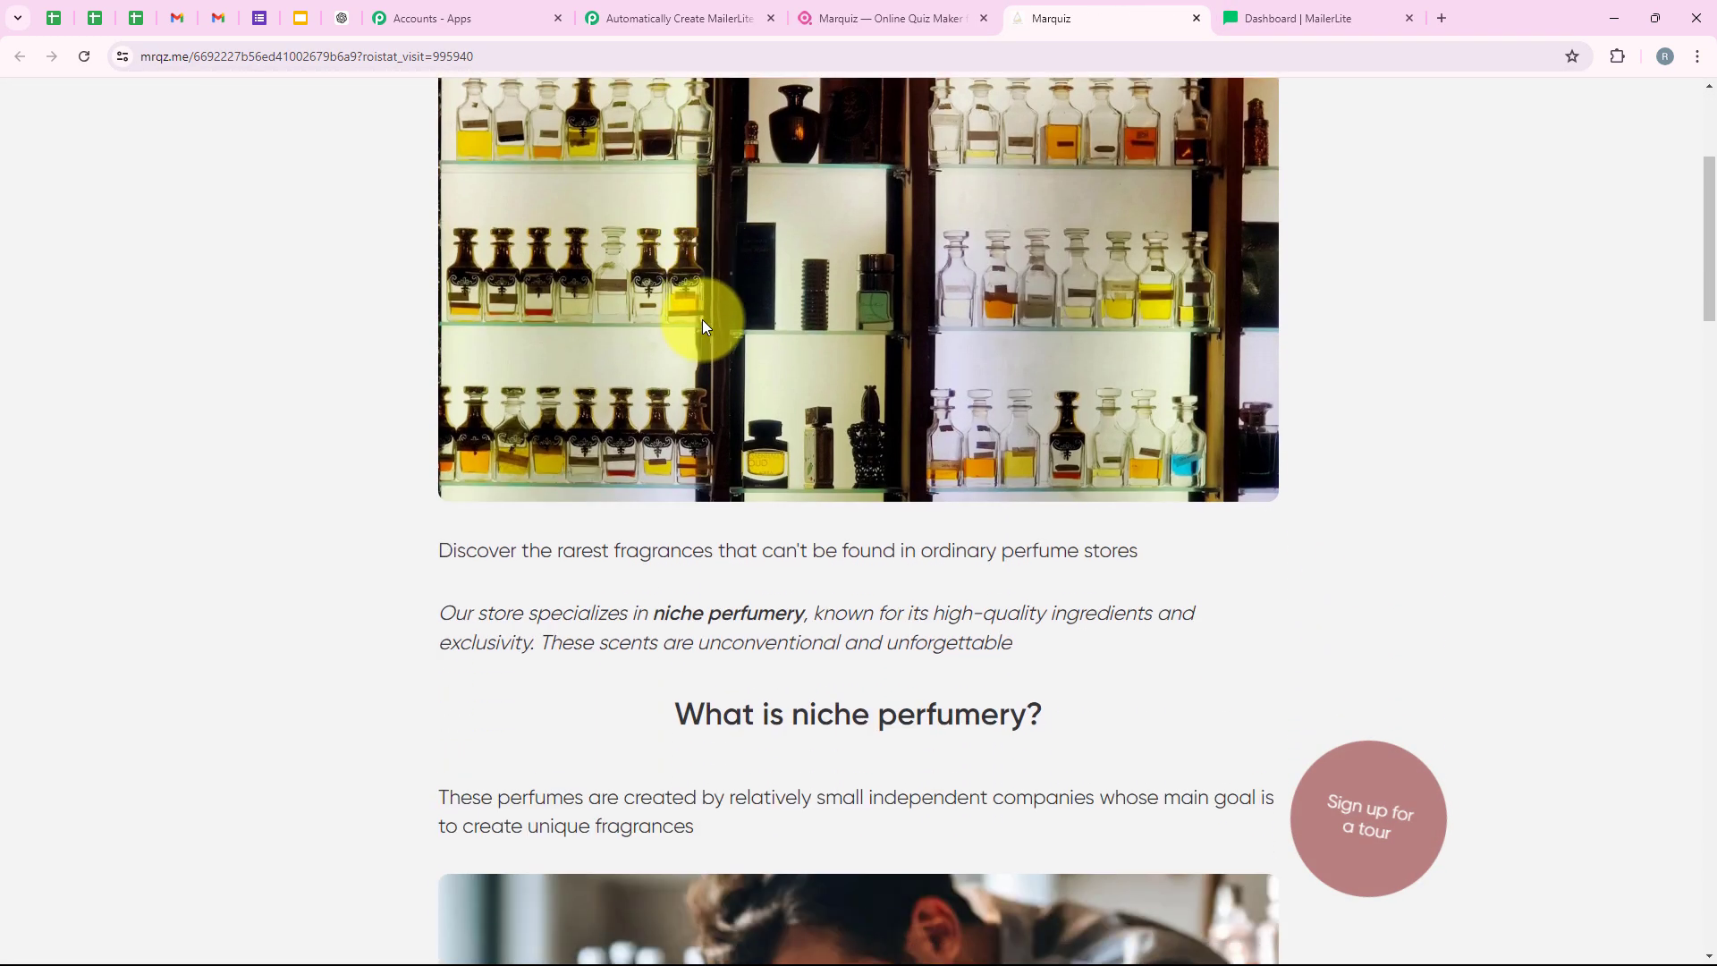
scroll(704, 324, "up", 6)
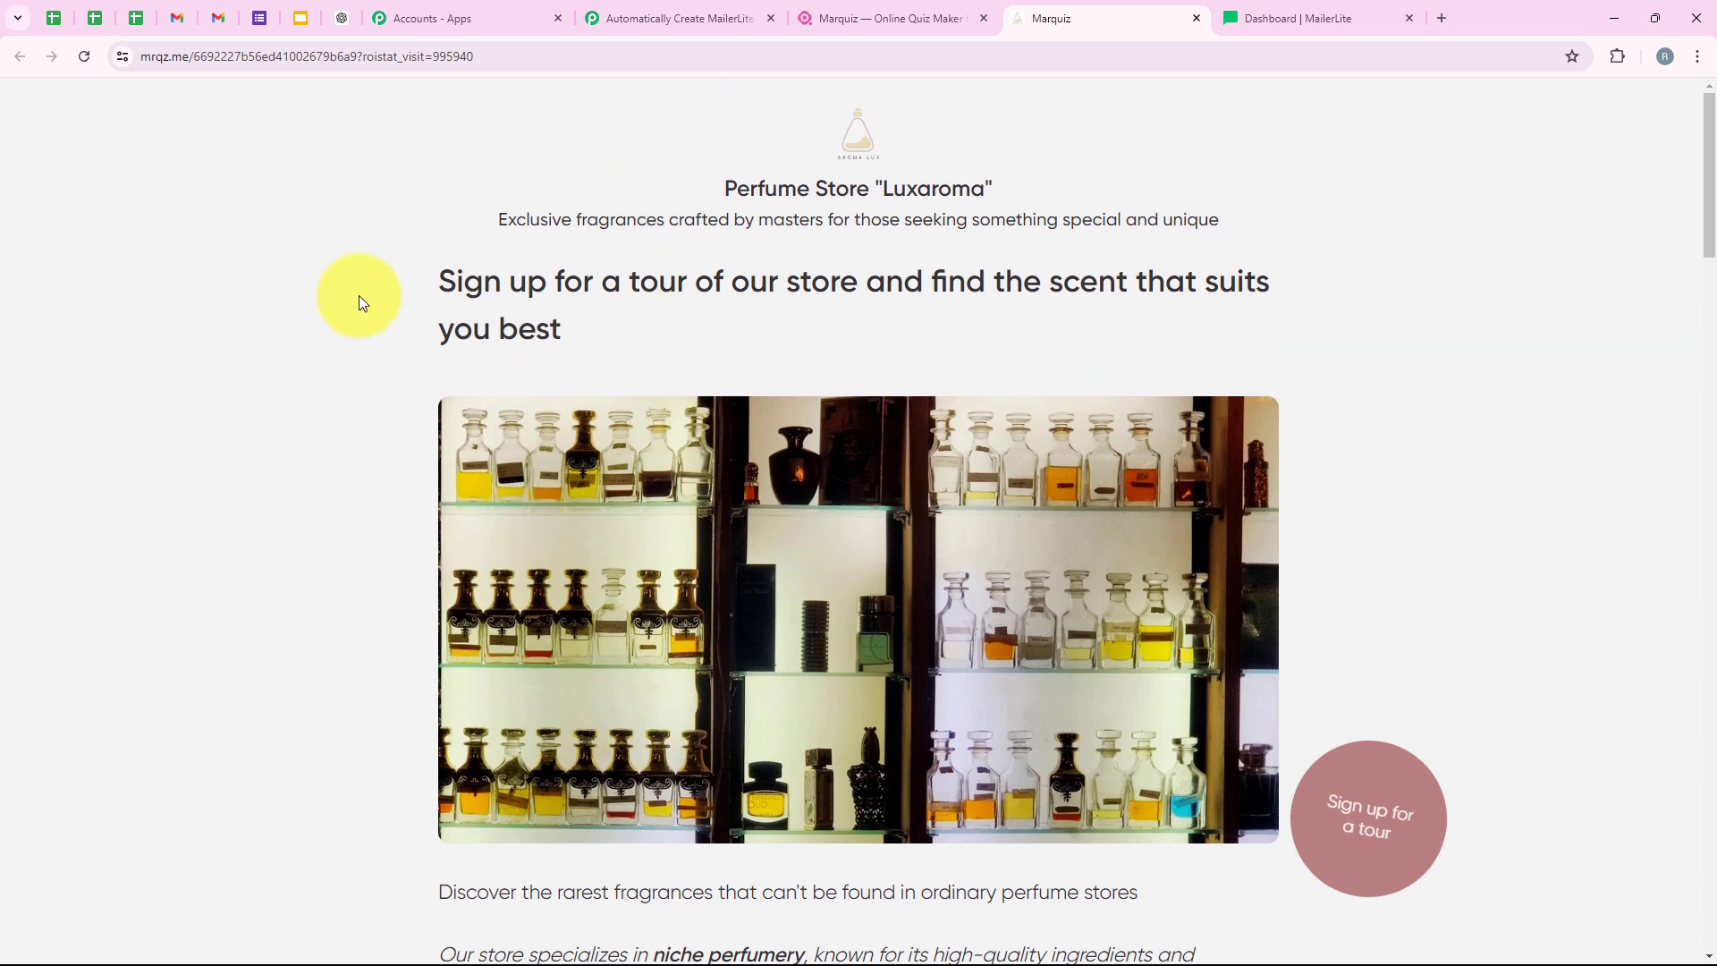
left_click_drag(436, 283, 698, 280)
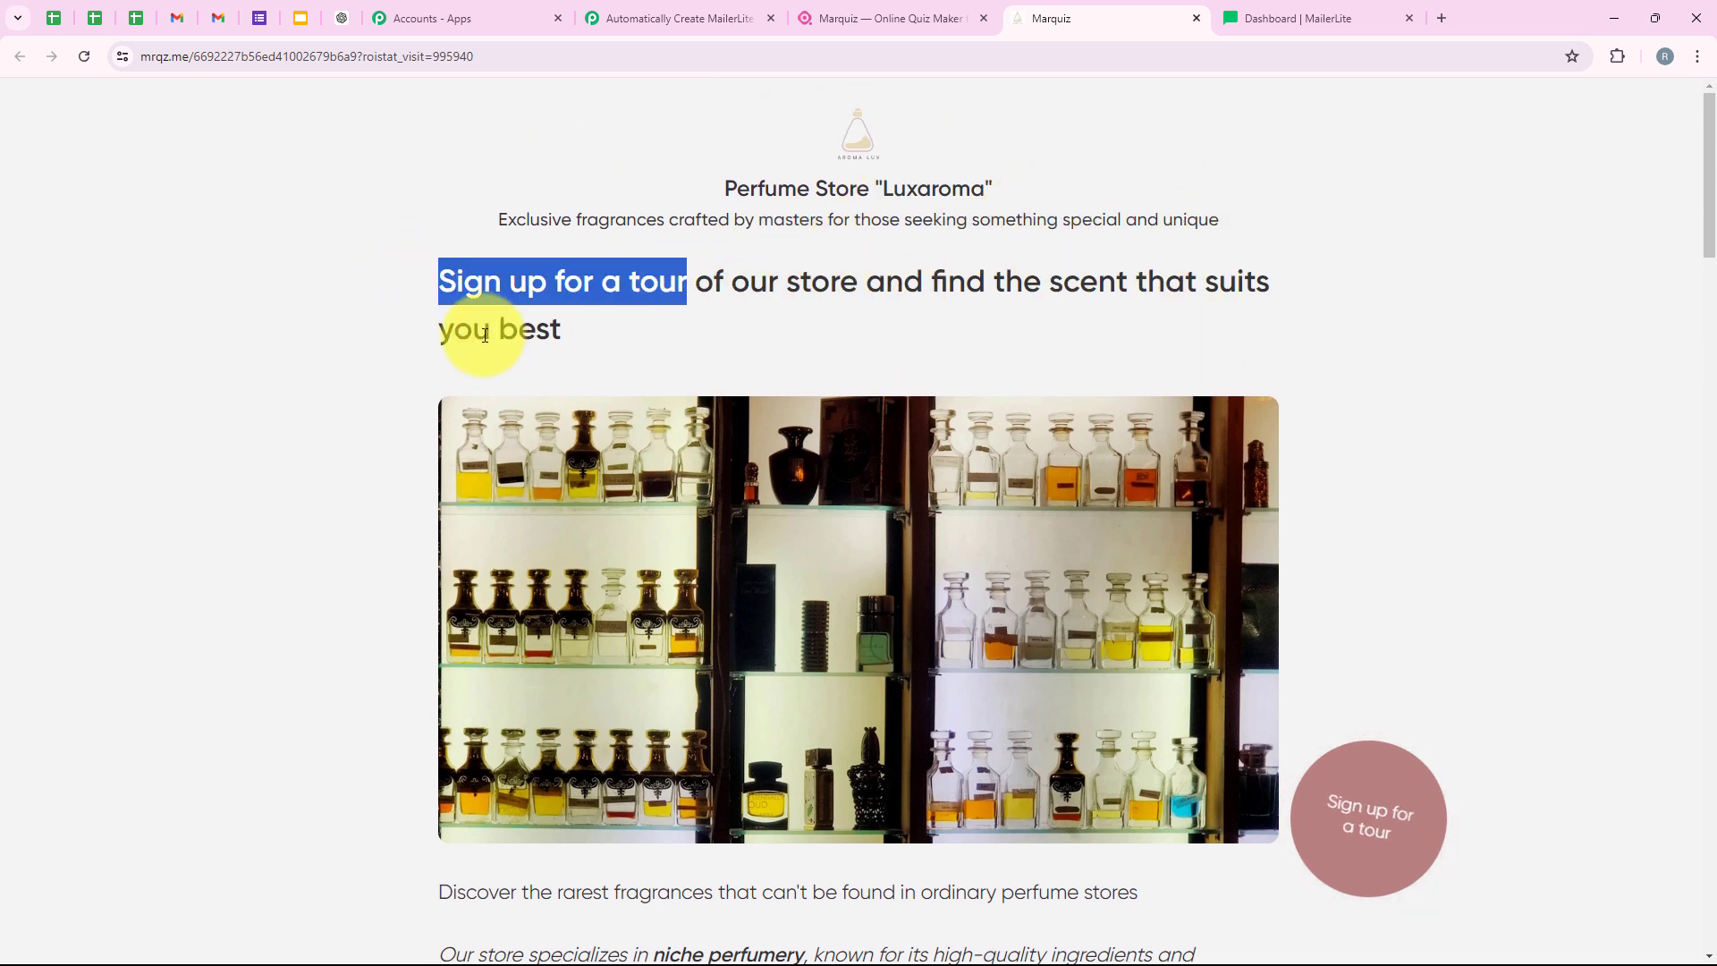
left_click(174, 373)
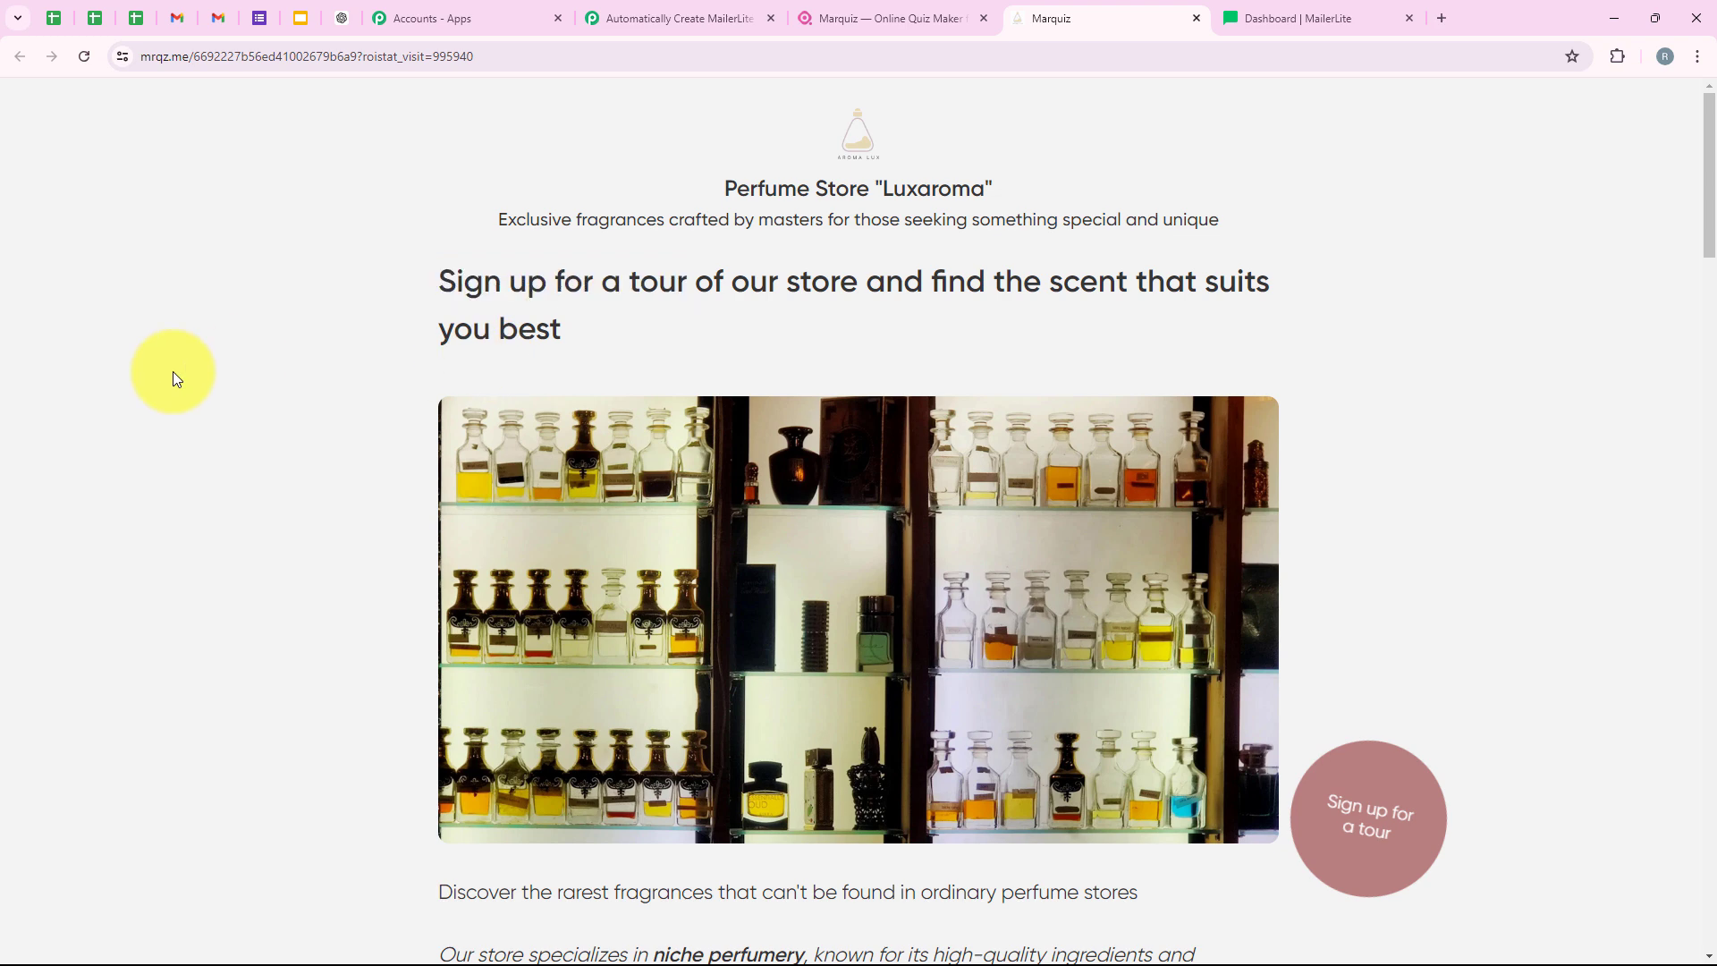
left_click(1371, 797)
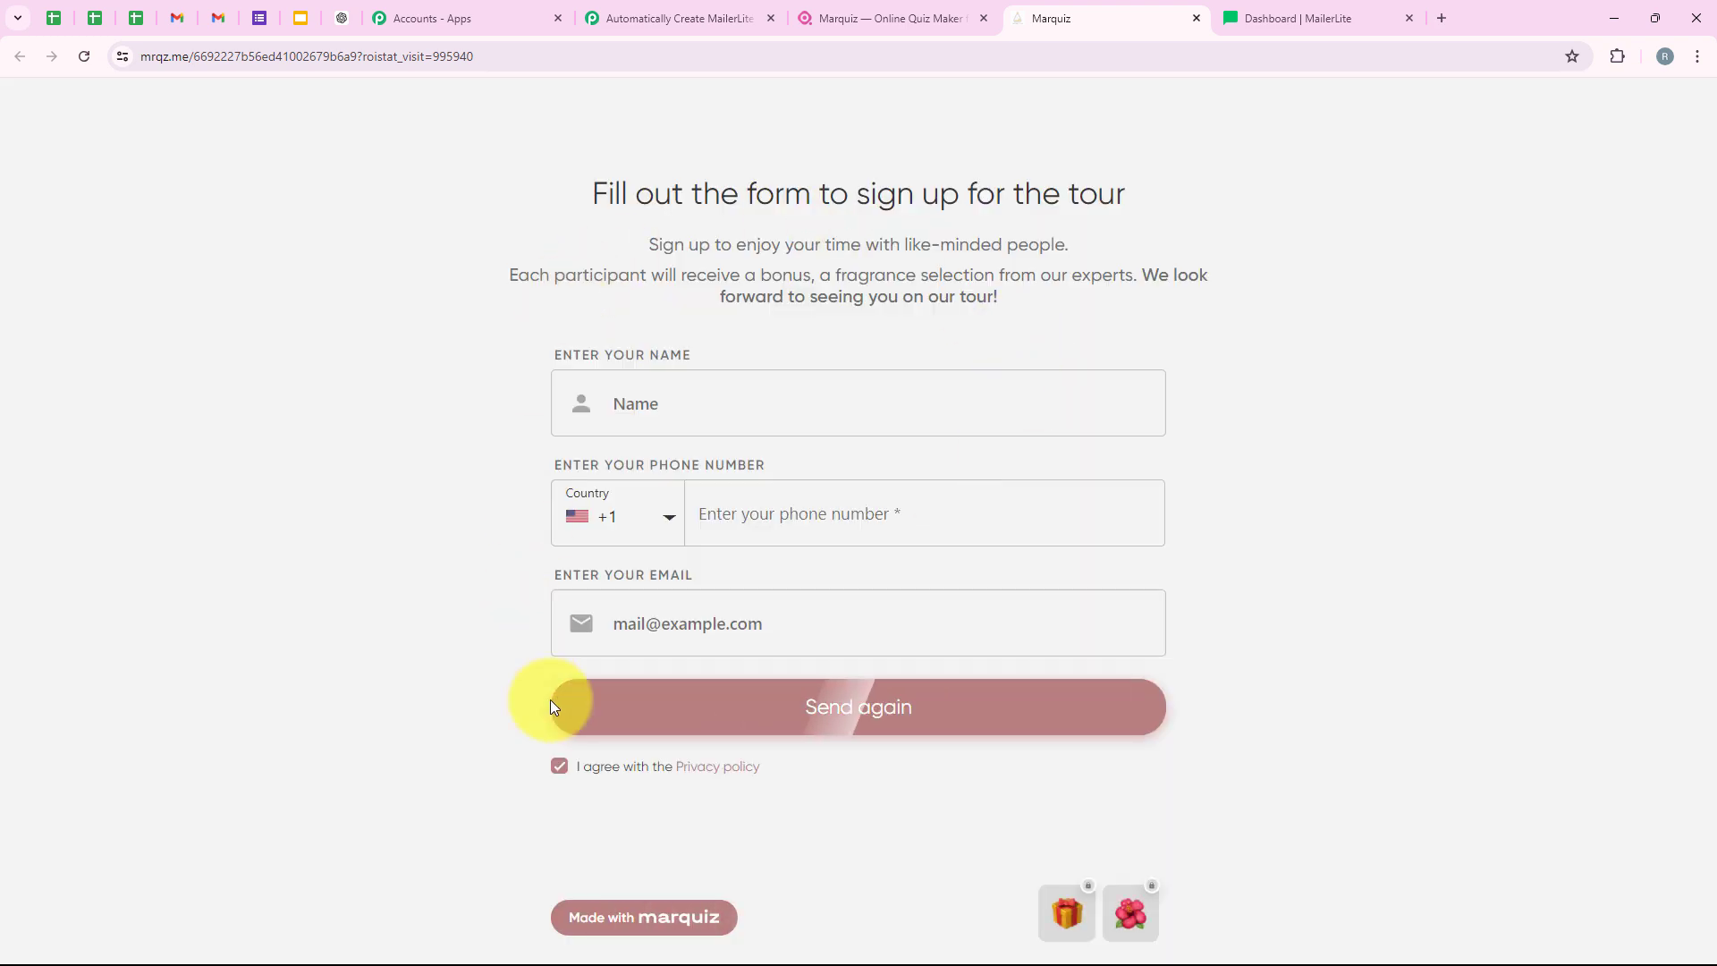
Fill the sign-up form with the first saved demo contact, set the phone country to India and remove the phone number's extra digit
left_click(814, 391)
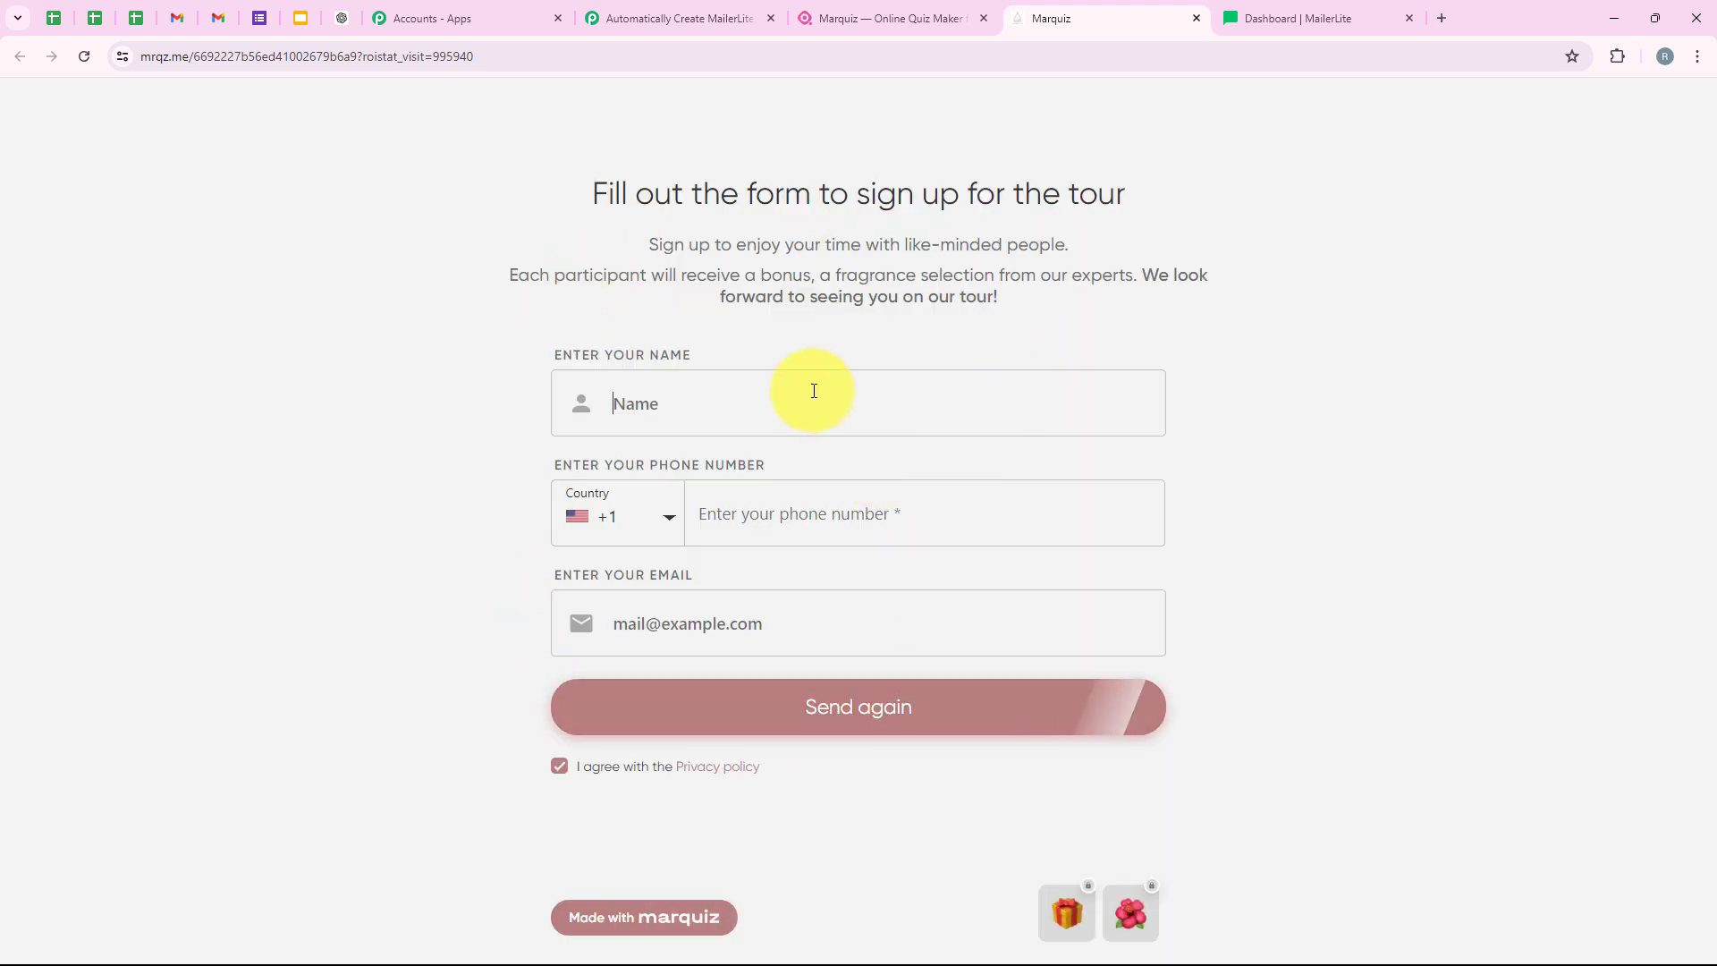
left_click(654, 397)
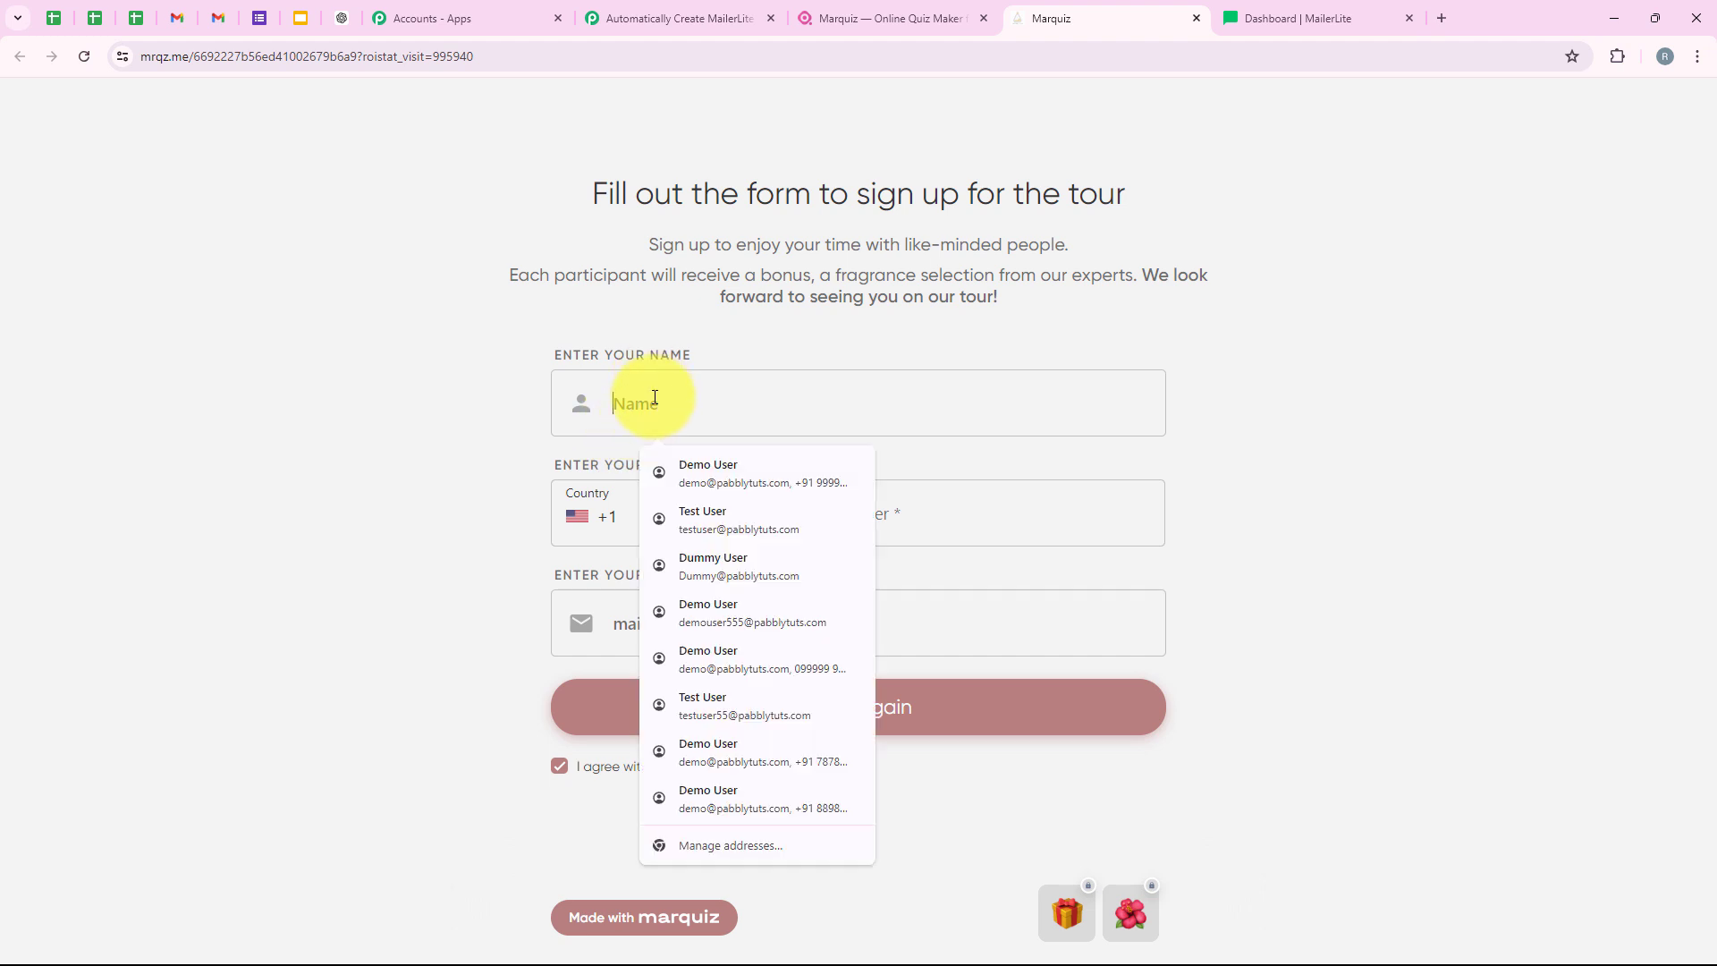
left_click(762, 460)
left_click(658, 523)
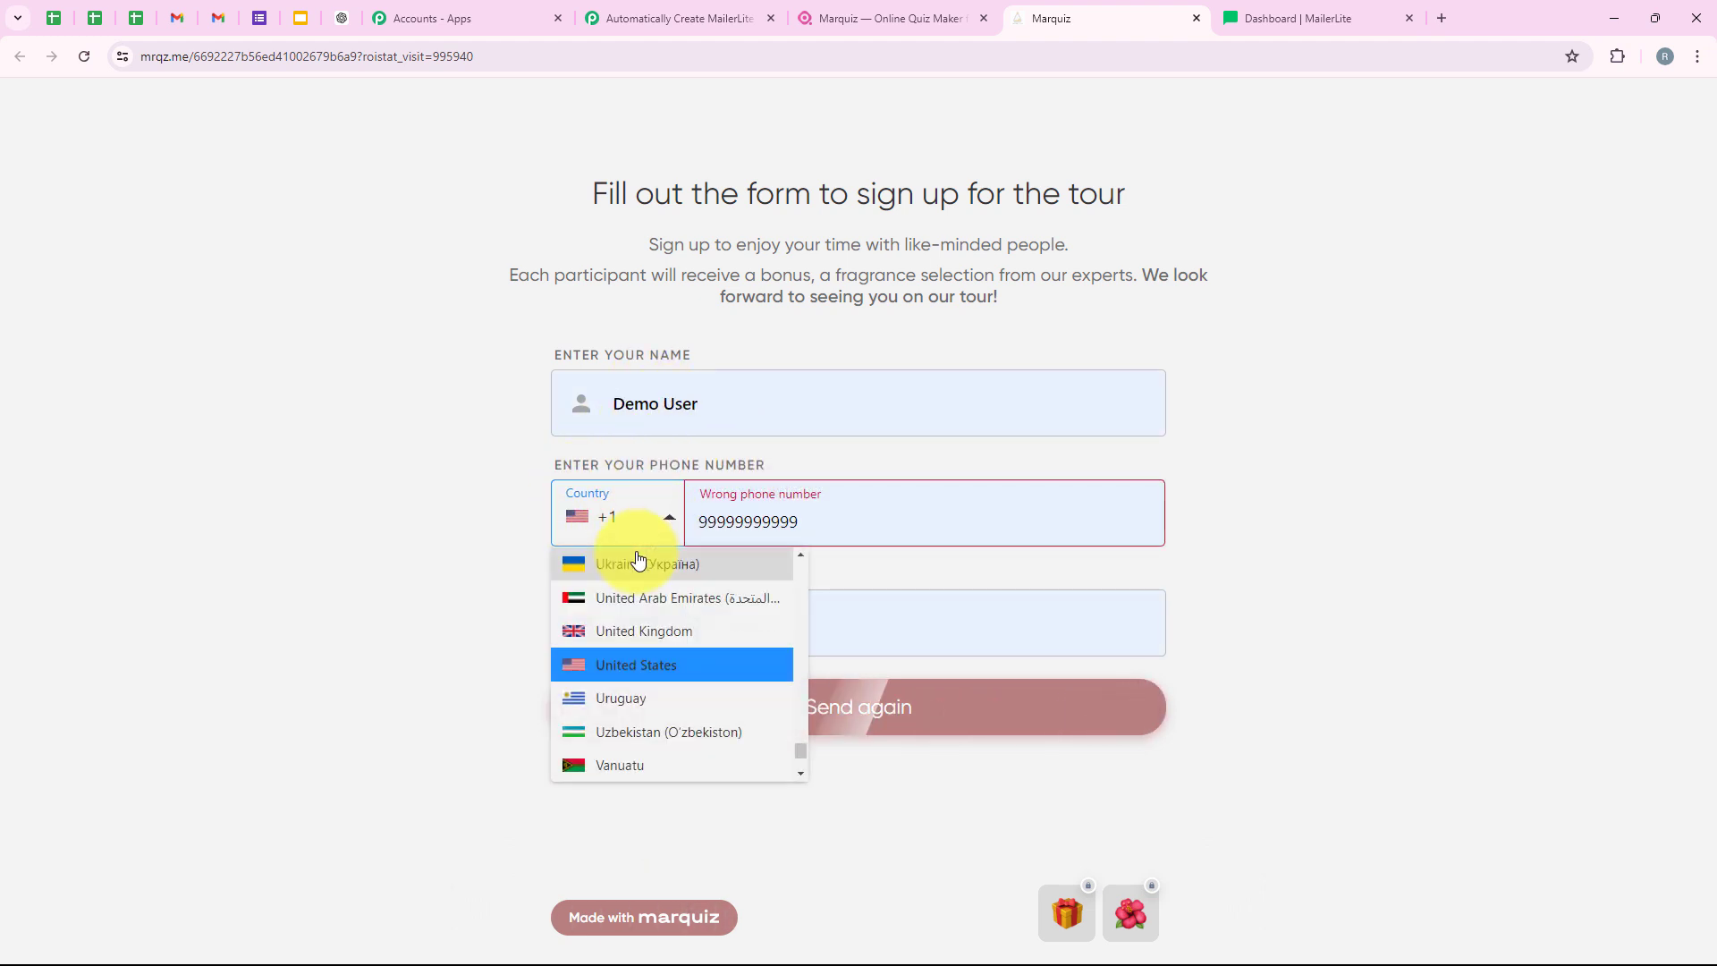
key("ctrl+f")
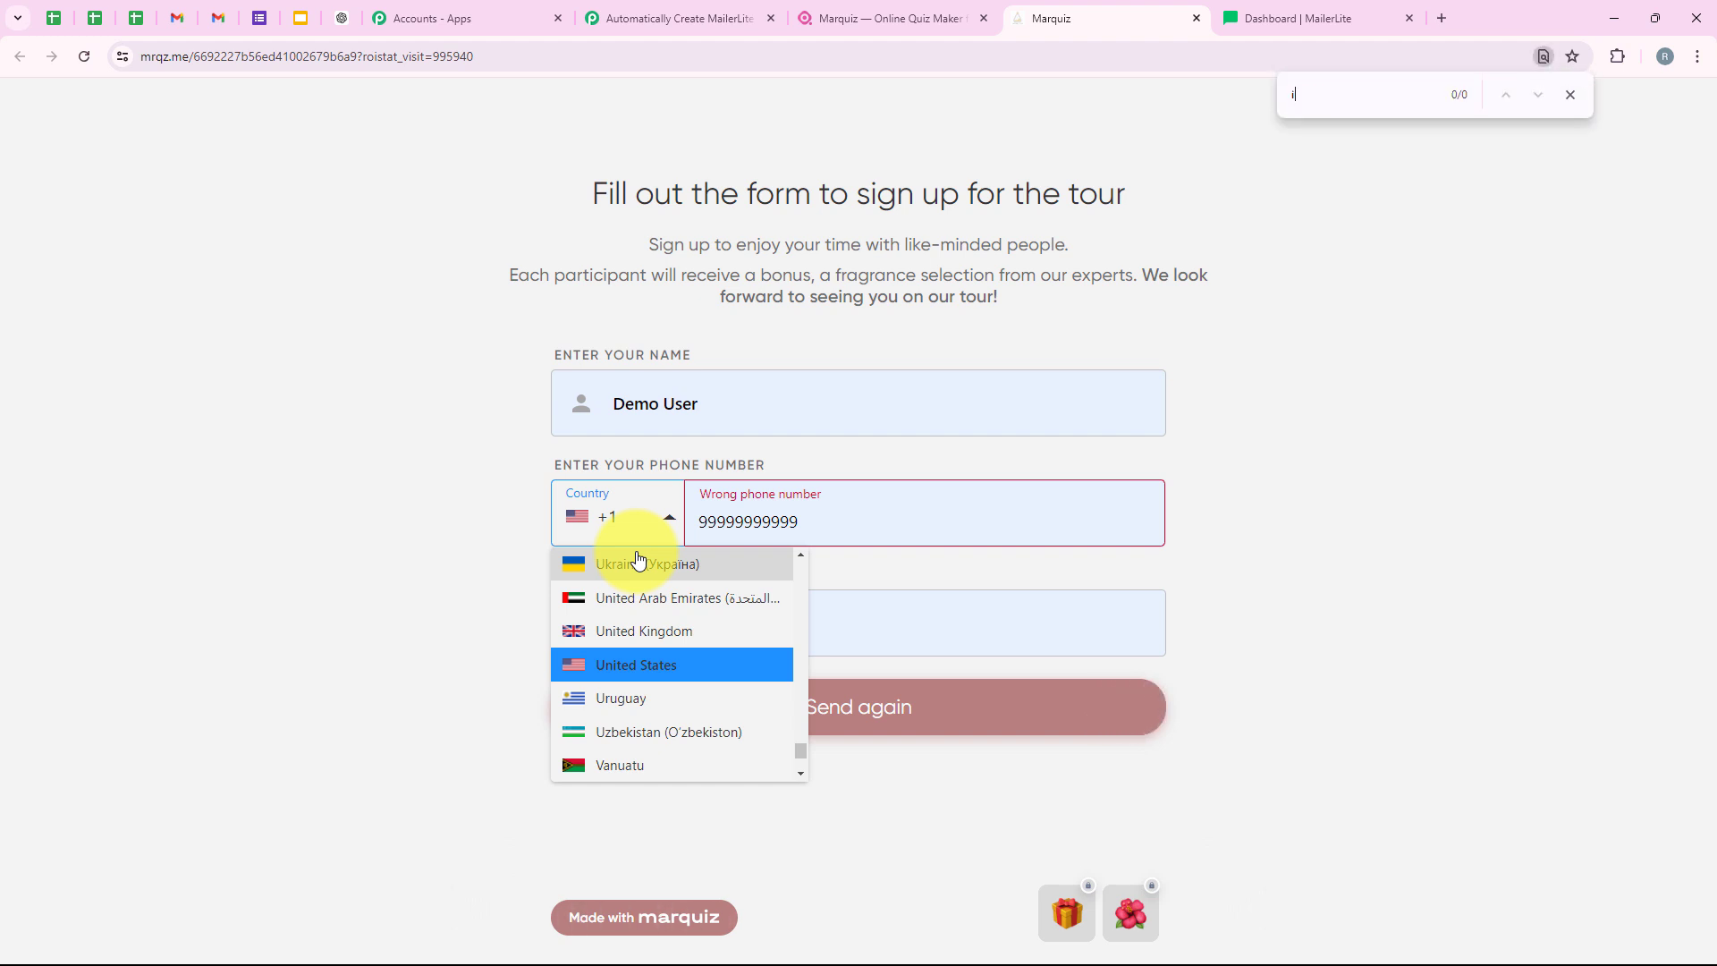
type("india")
key("Return")
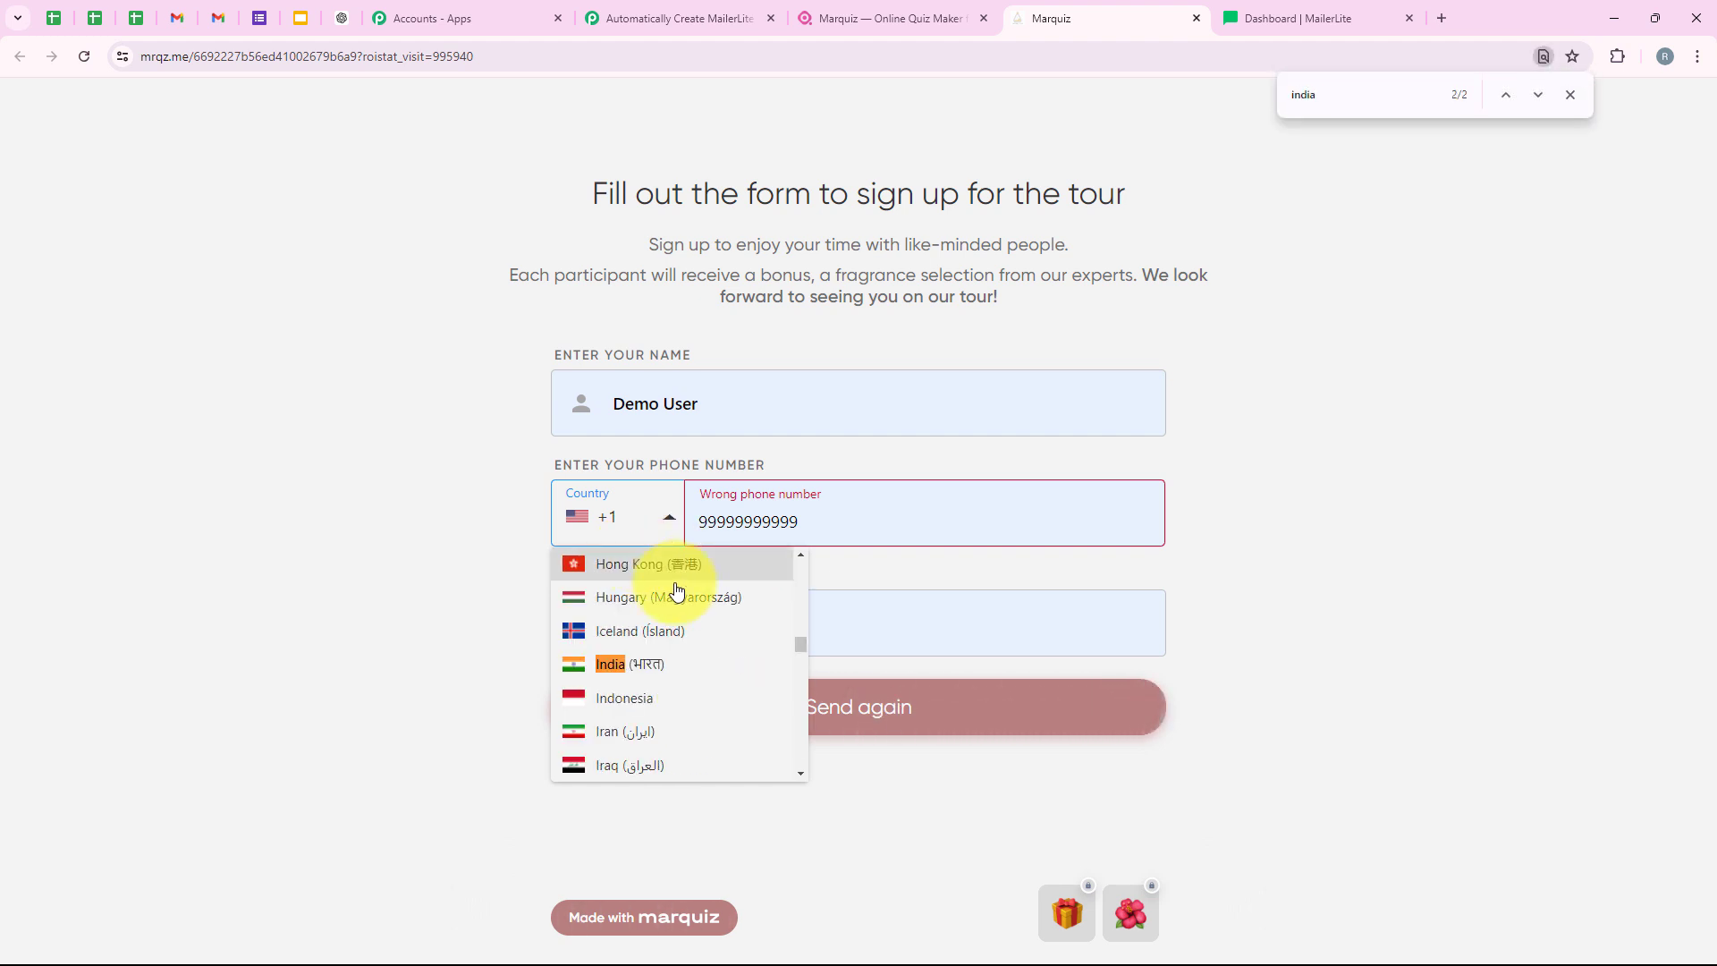
left_click(687, 657)
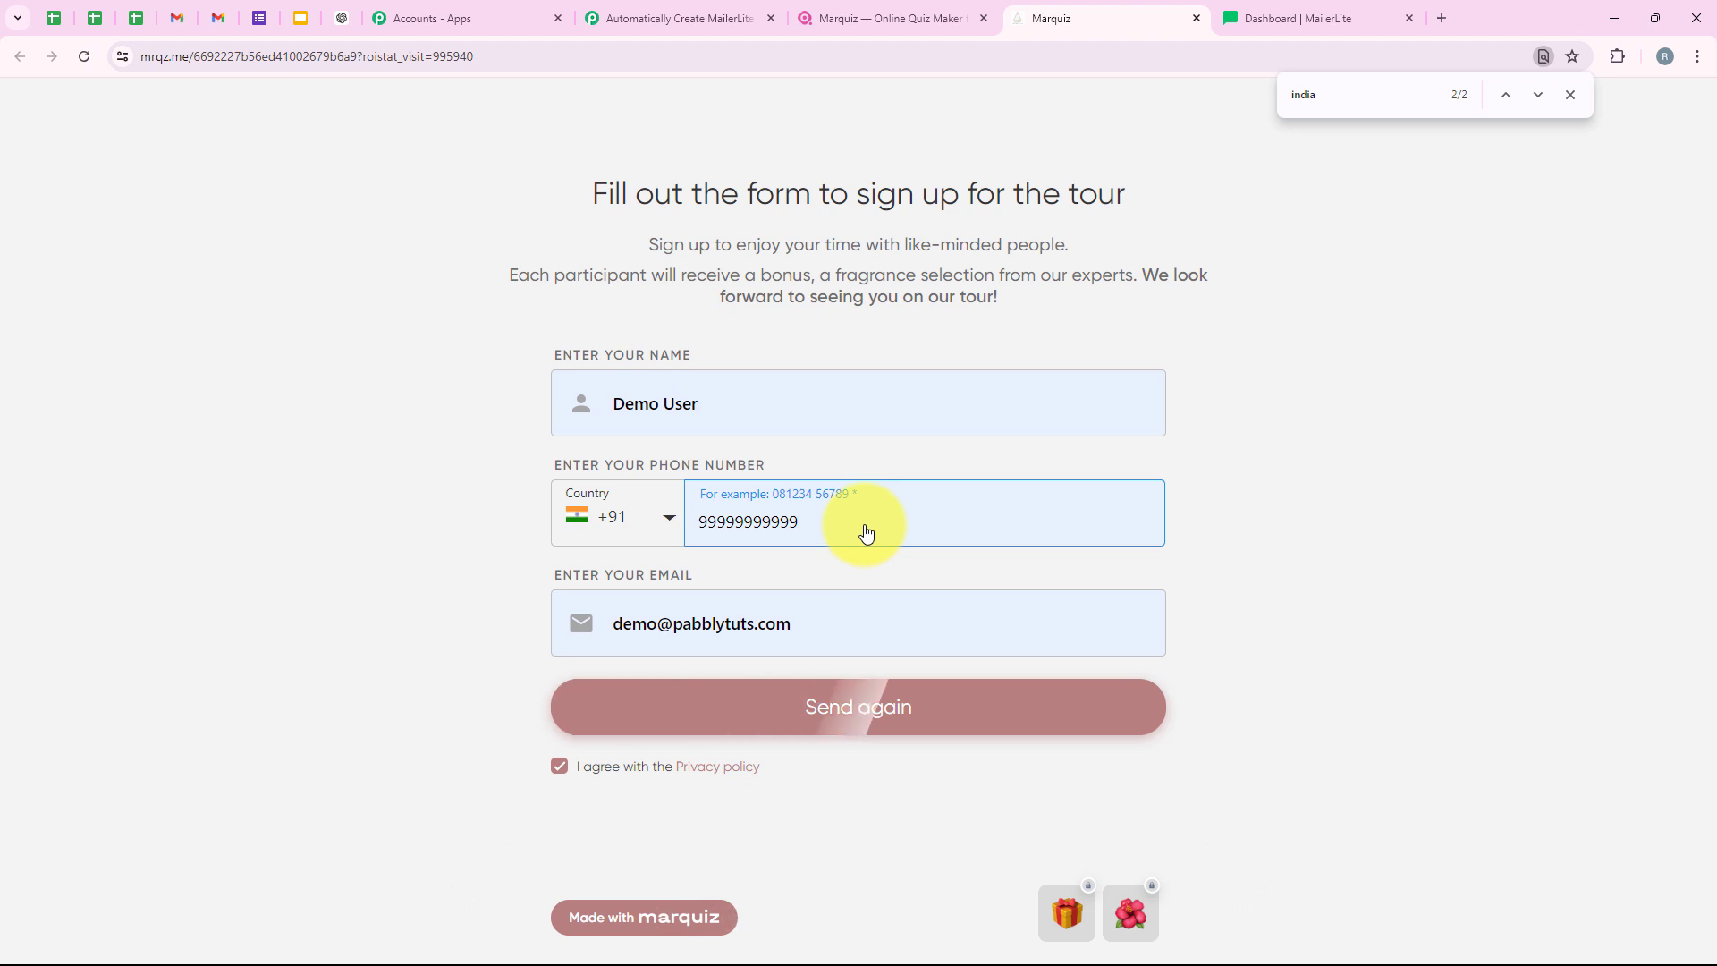
key("BackSpace")
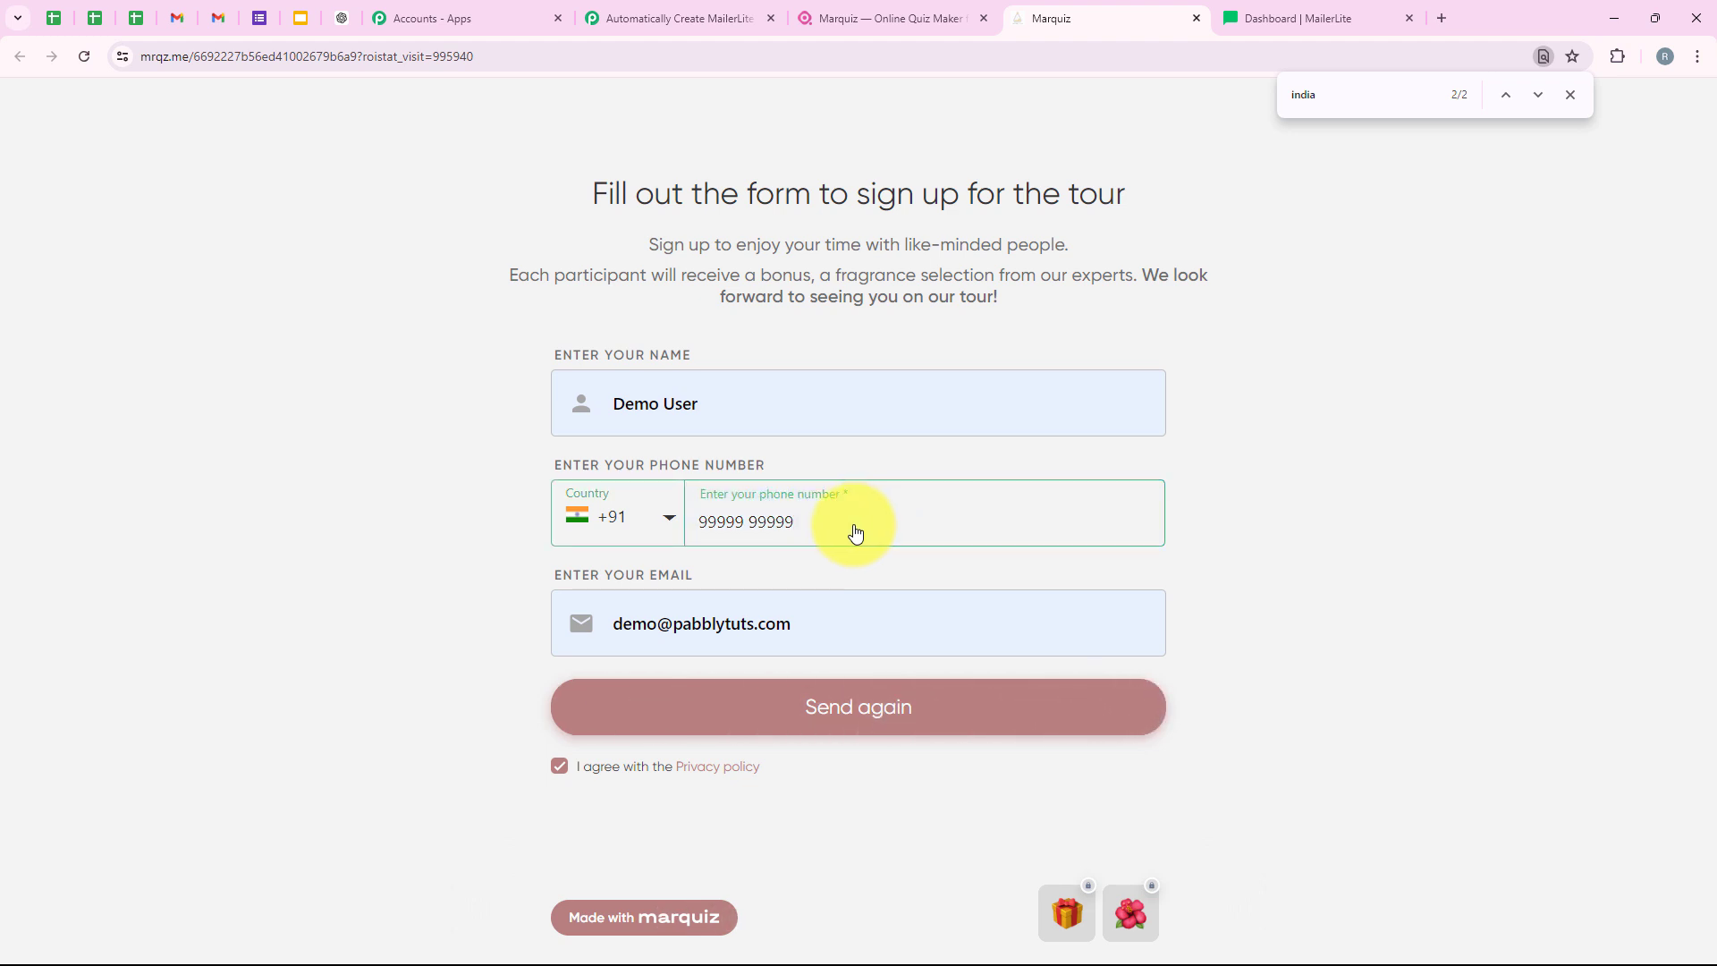
Extend the part of the contact's email before the @ with "user66", submit the sign-up form and close the page search
left_click(655, 630)
type("user6")
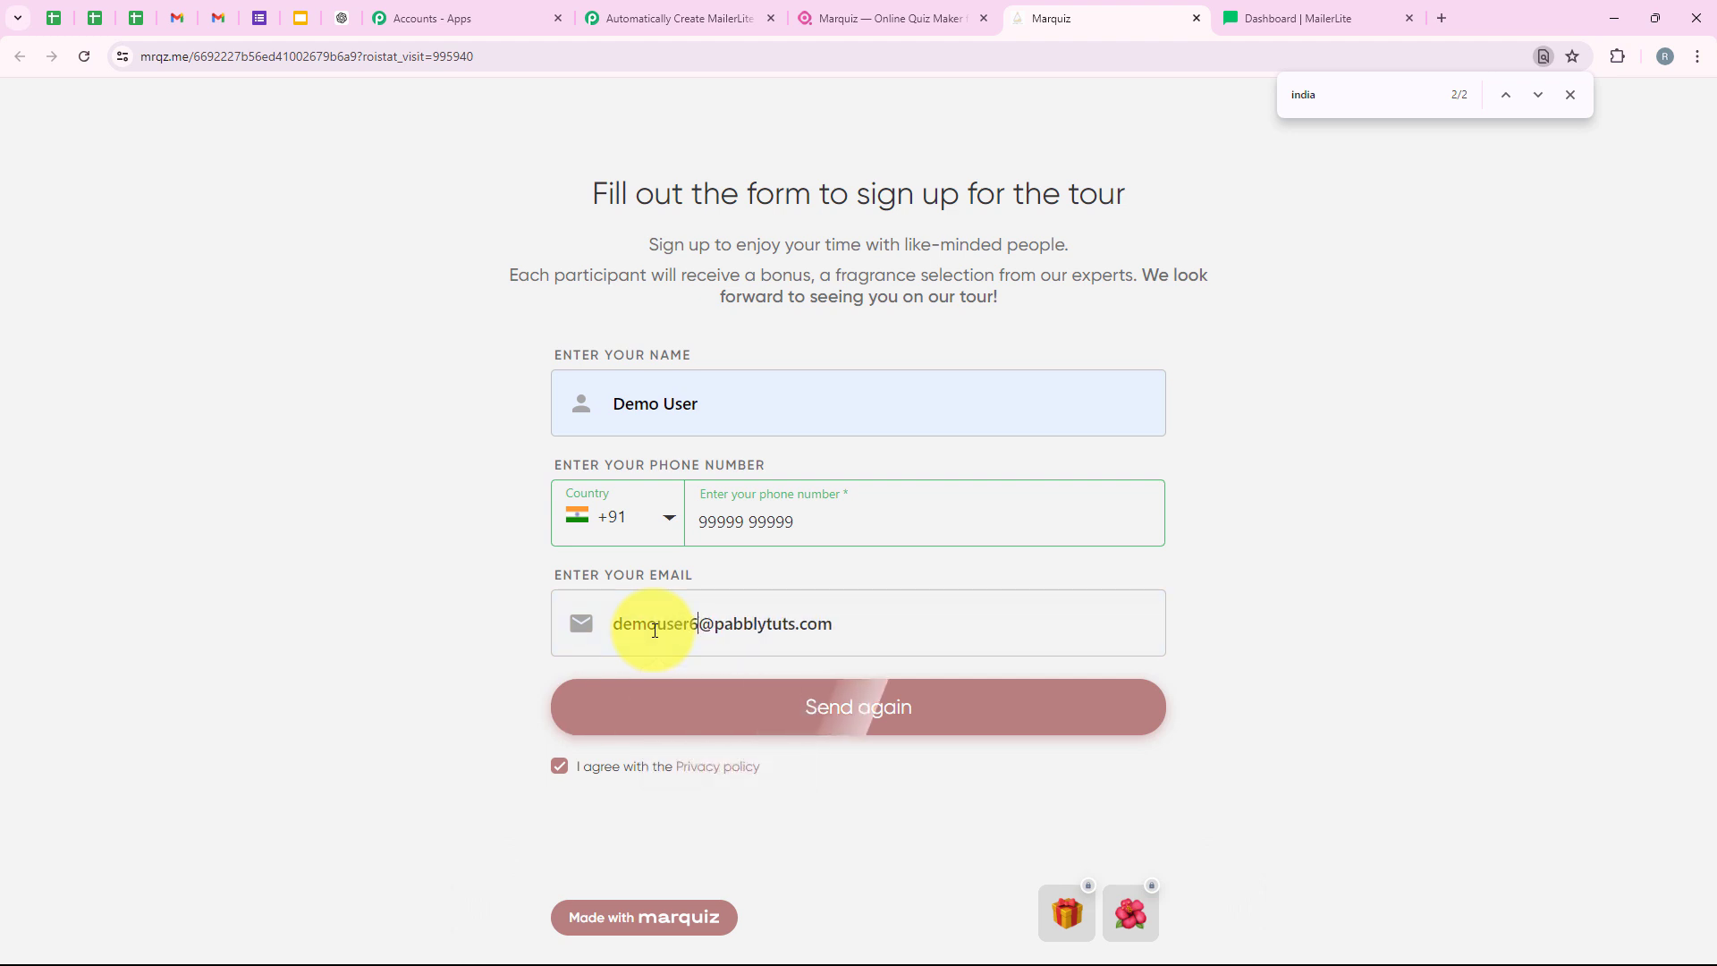
type("6")
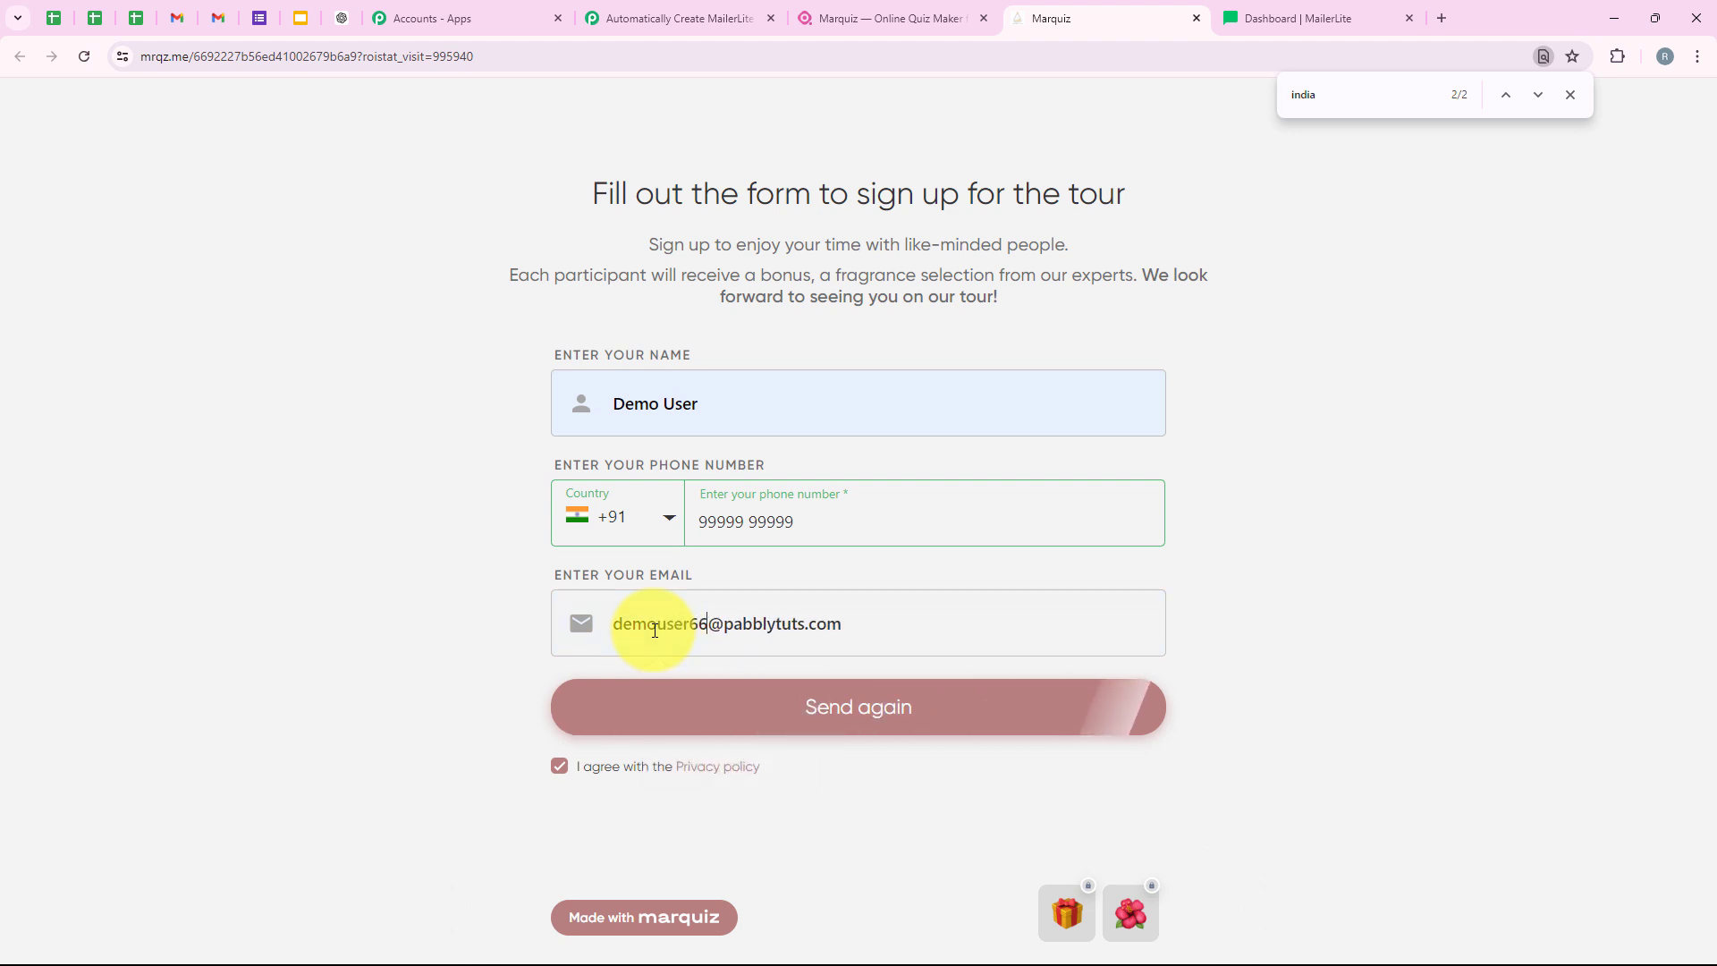
left_click(861, 735)
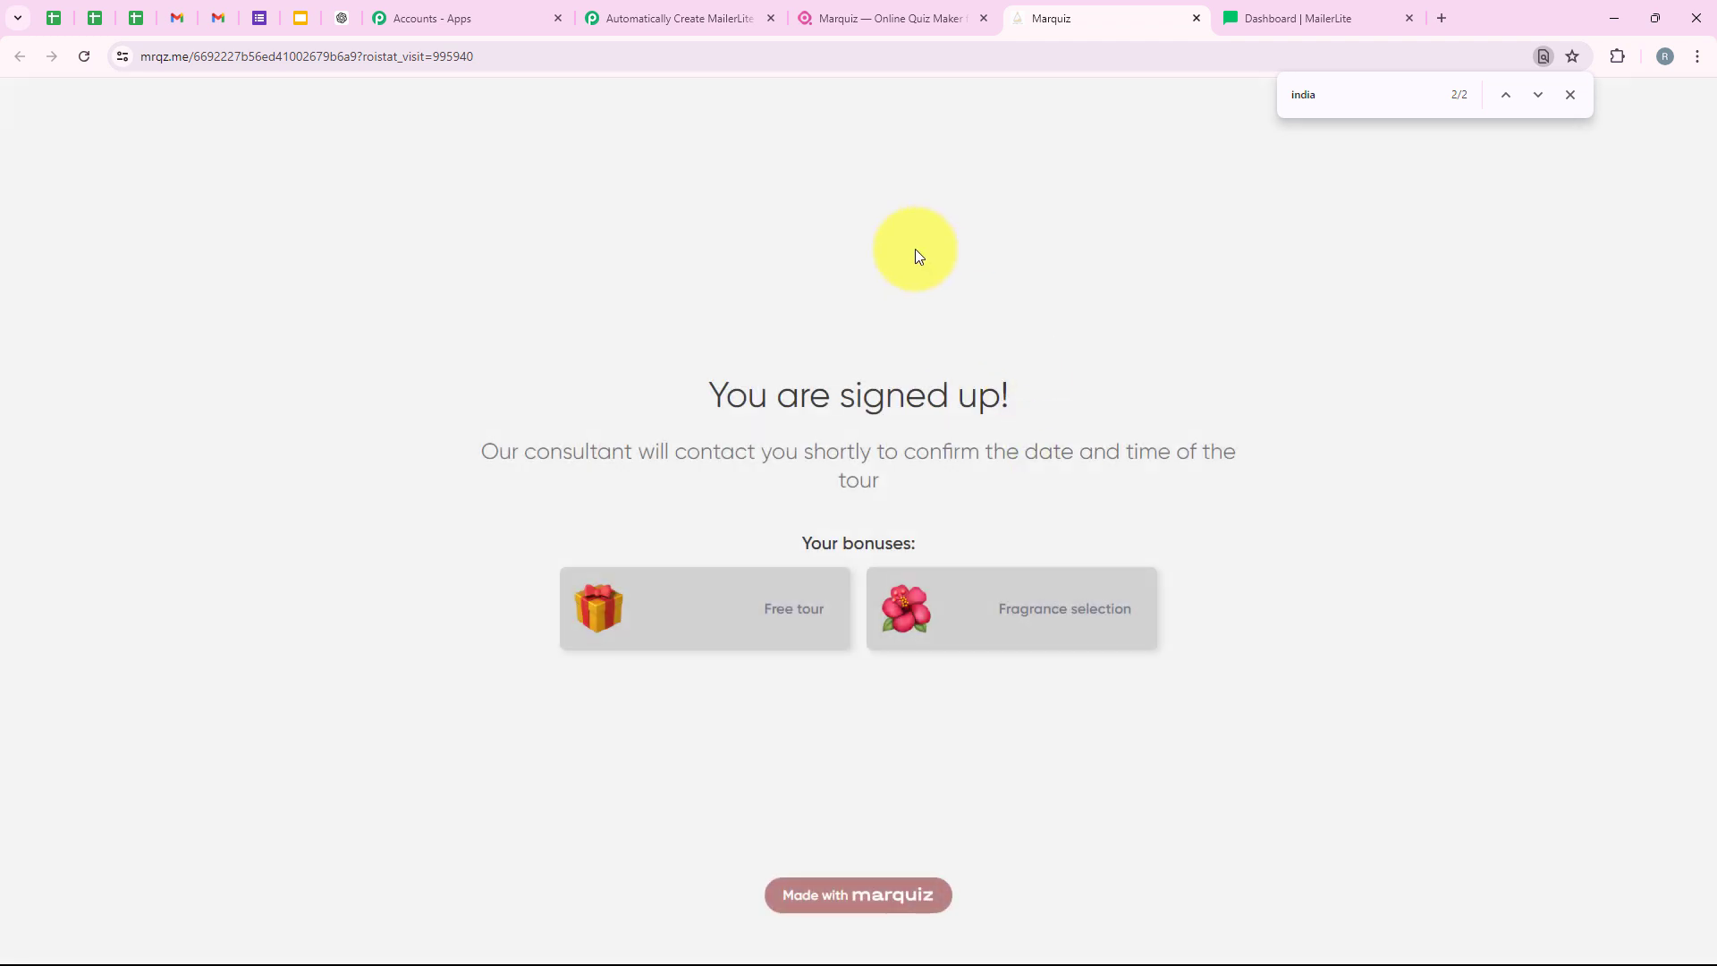
left_click_drag(665, 450, 681, 373)
left_click(687, 374)
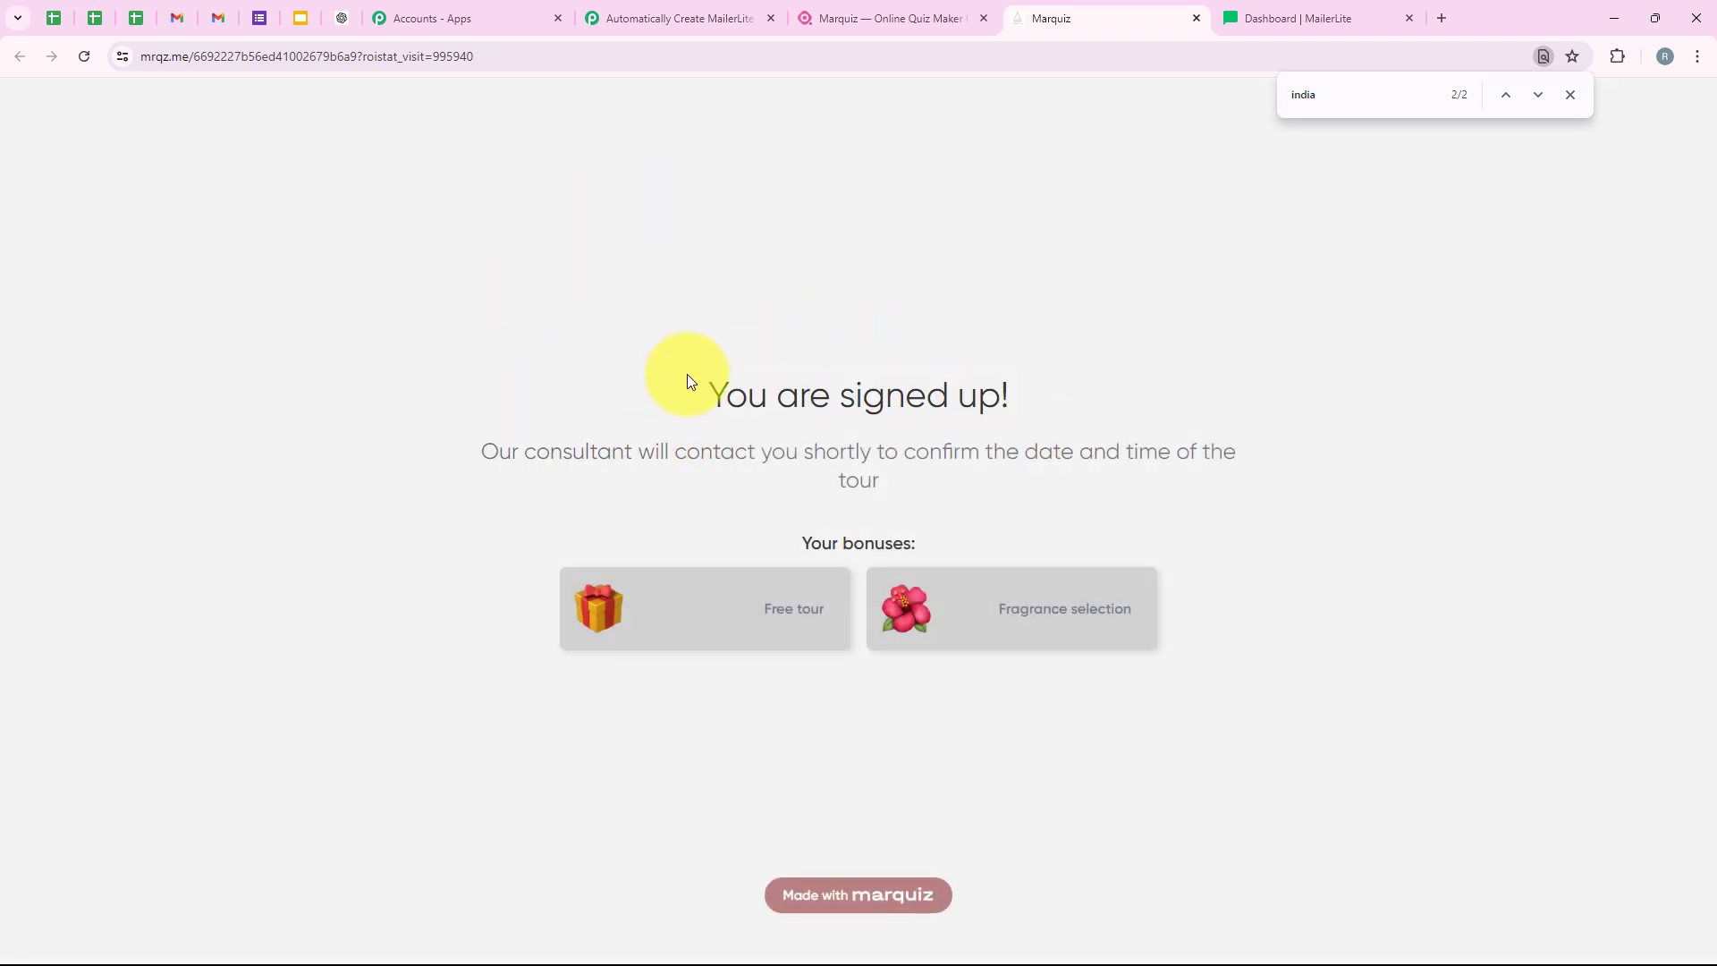
left_click(1576, 100)
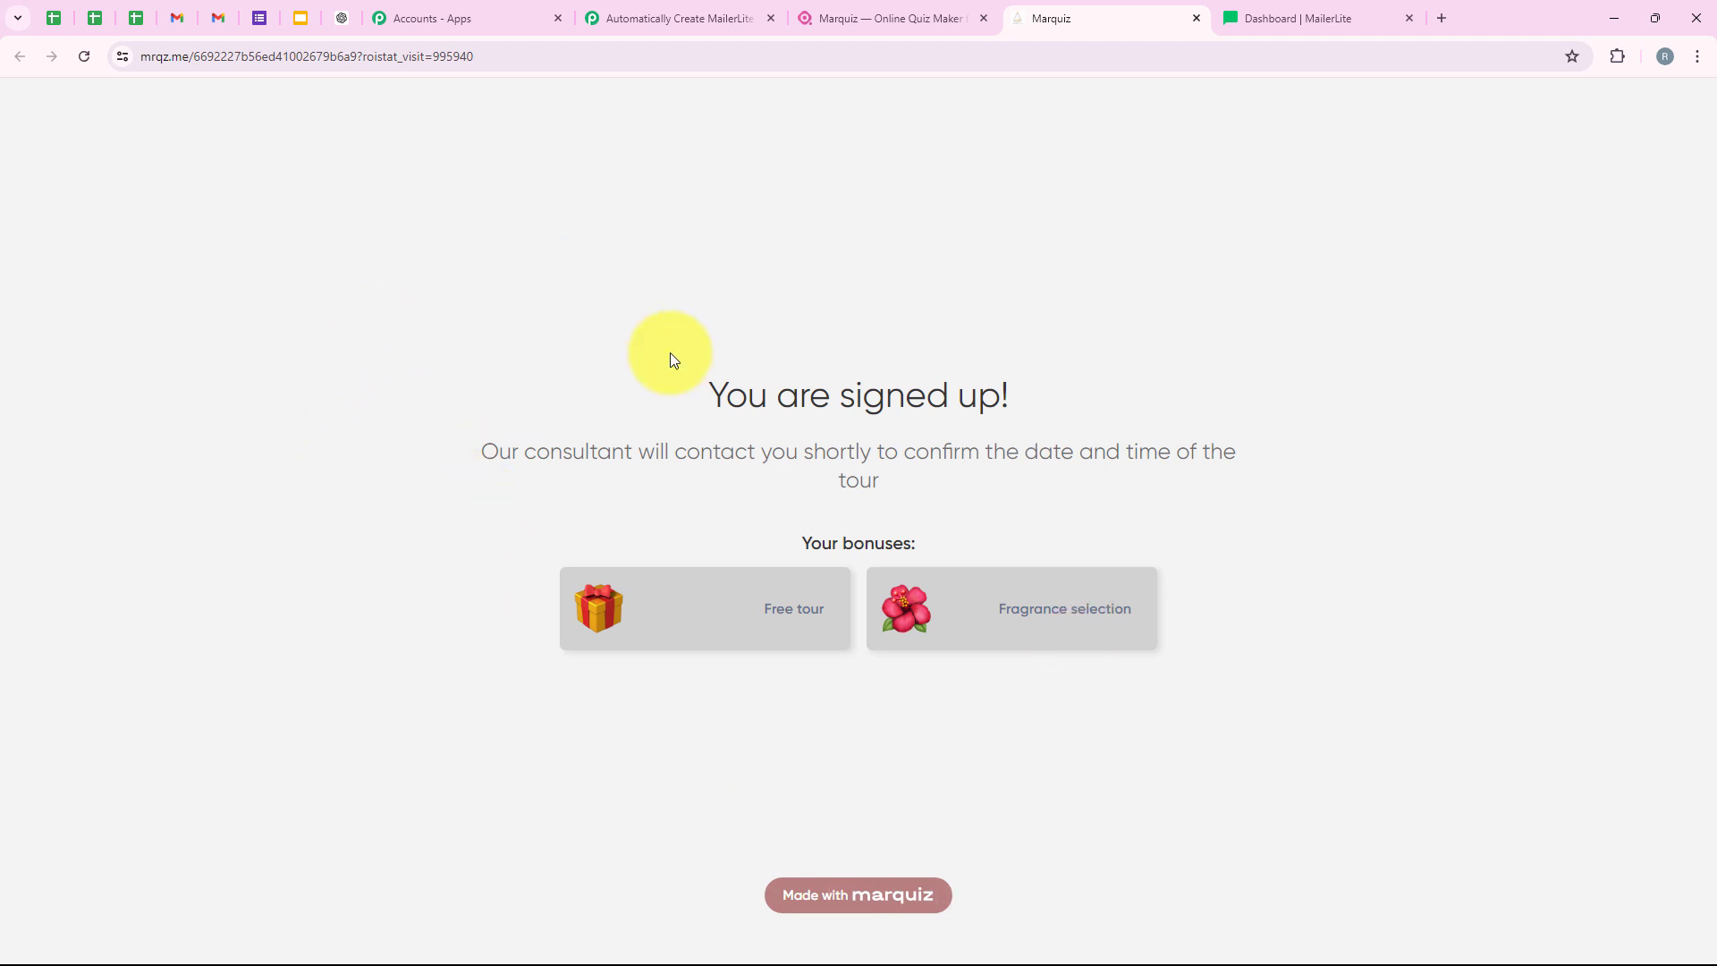
Switch to Pabbly Connect and examine the captured webhook response, checking the contact's phone, name and email fields against the test submission
left_click(675, 12)
scroll(767, 287, "down", 5)
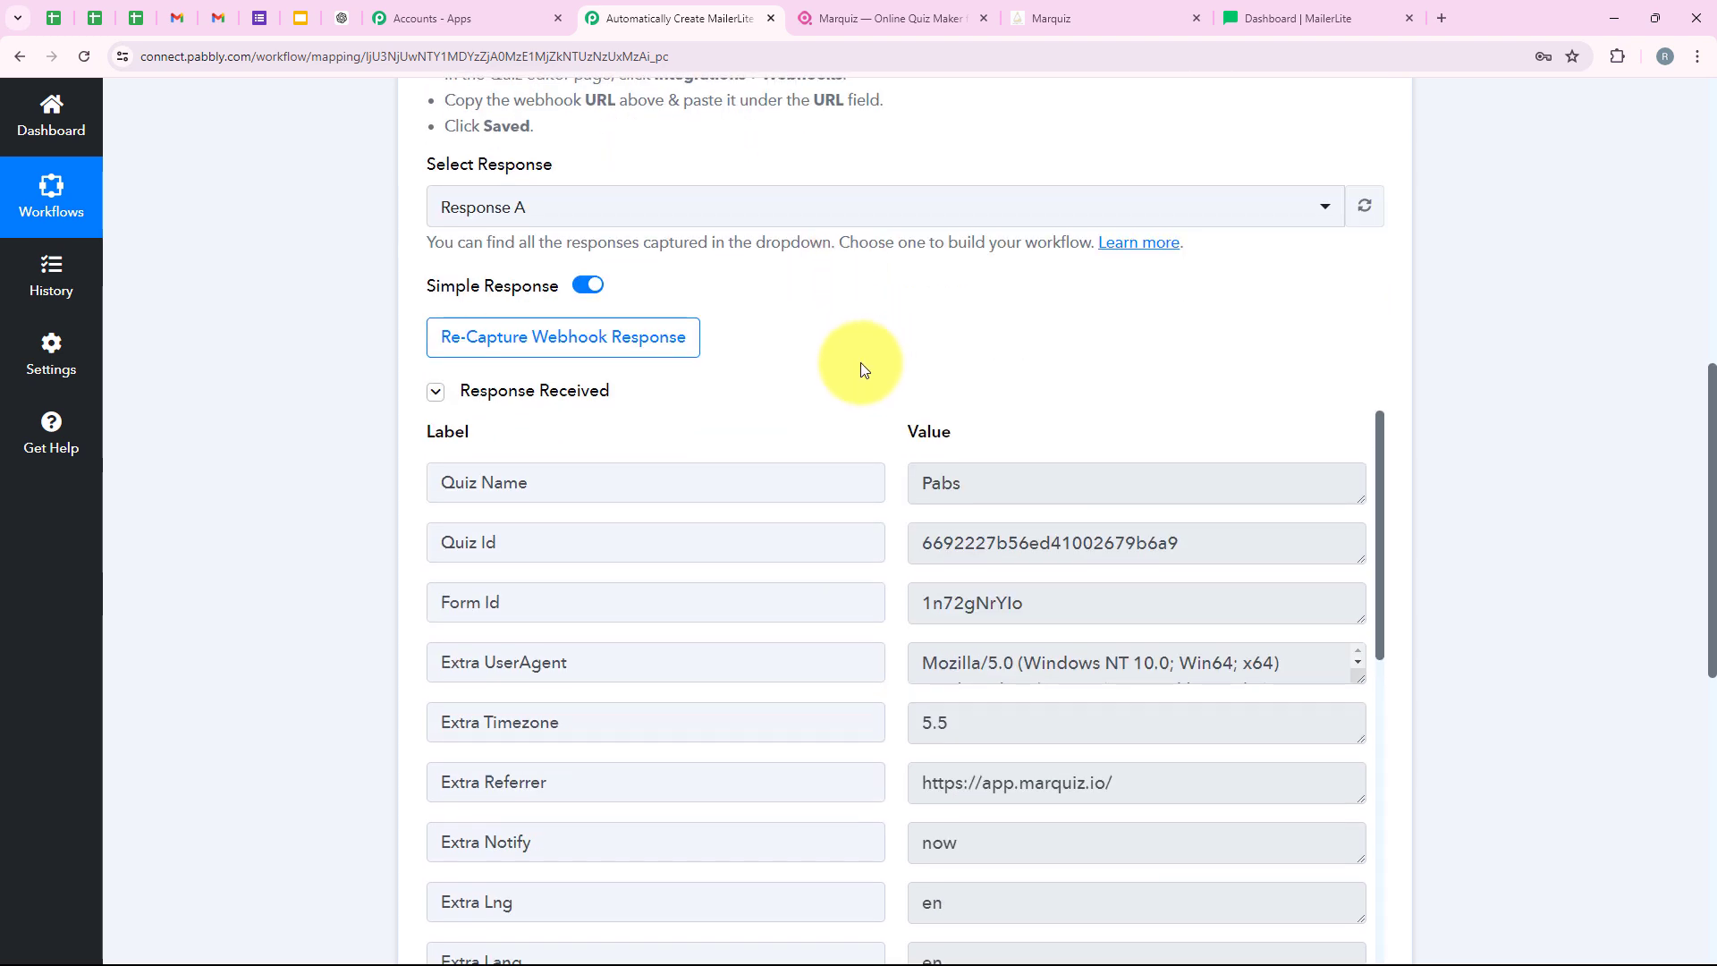
scroll(881, 340, "down", 2)
scroll(882, 481, "down", 5)
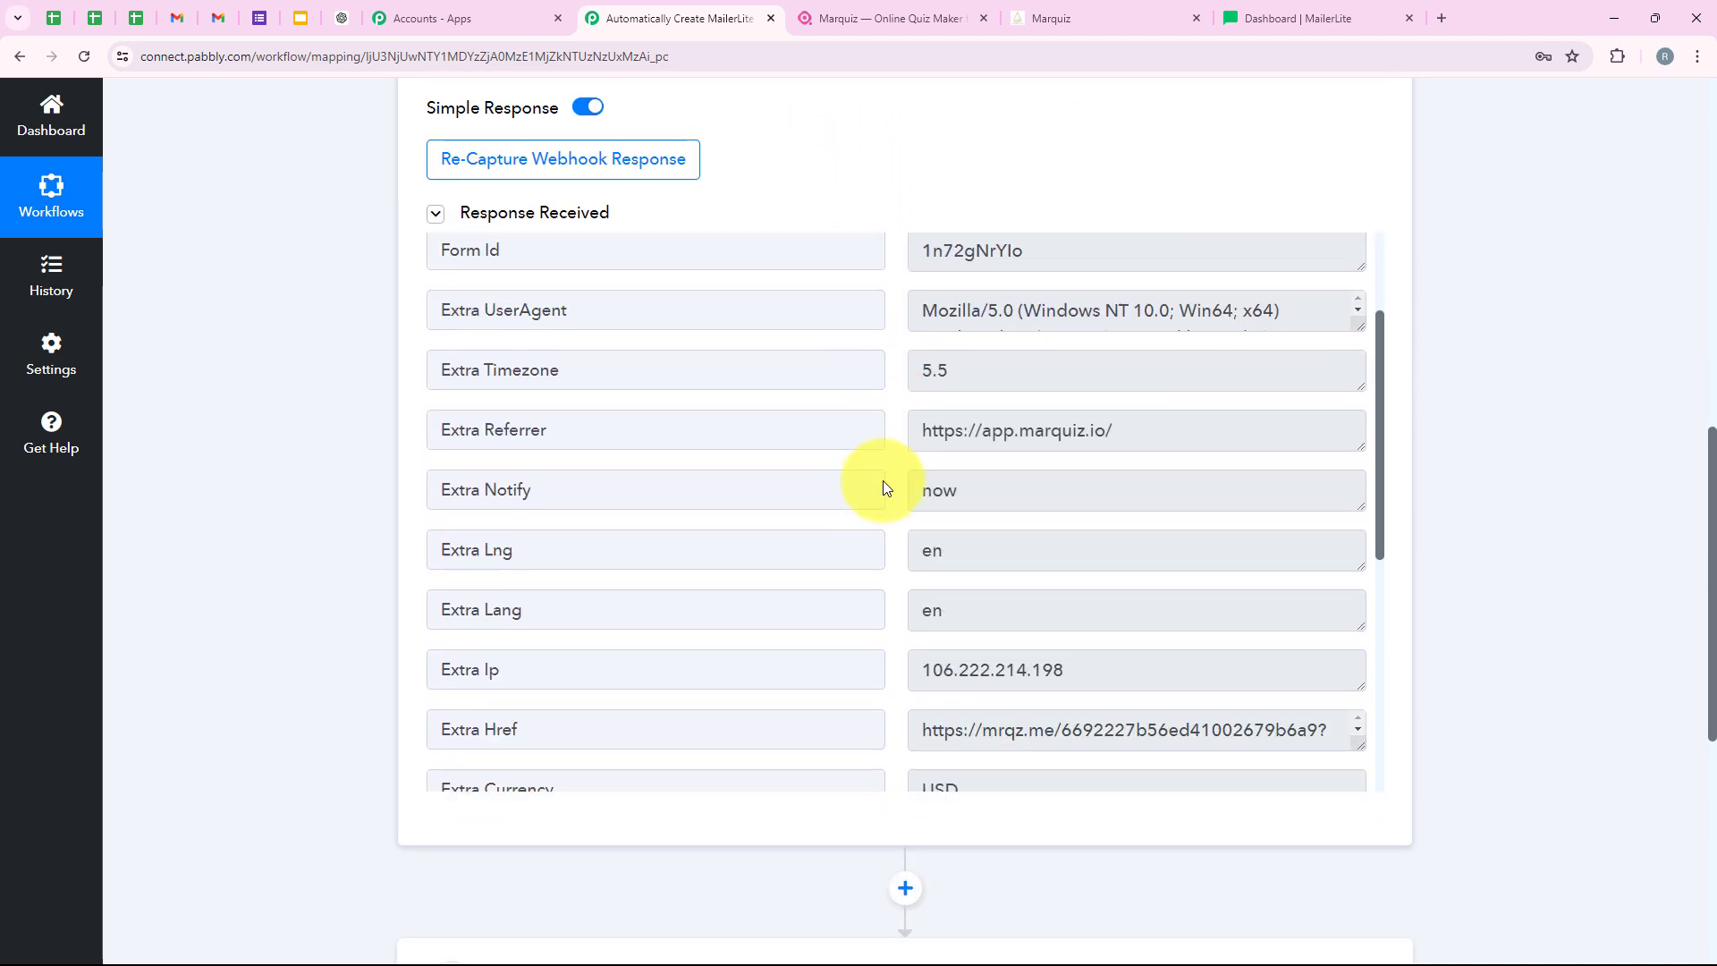
scroll(883, 483, "down", 6)
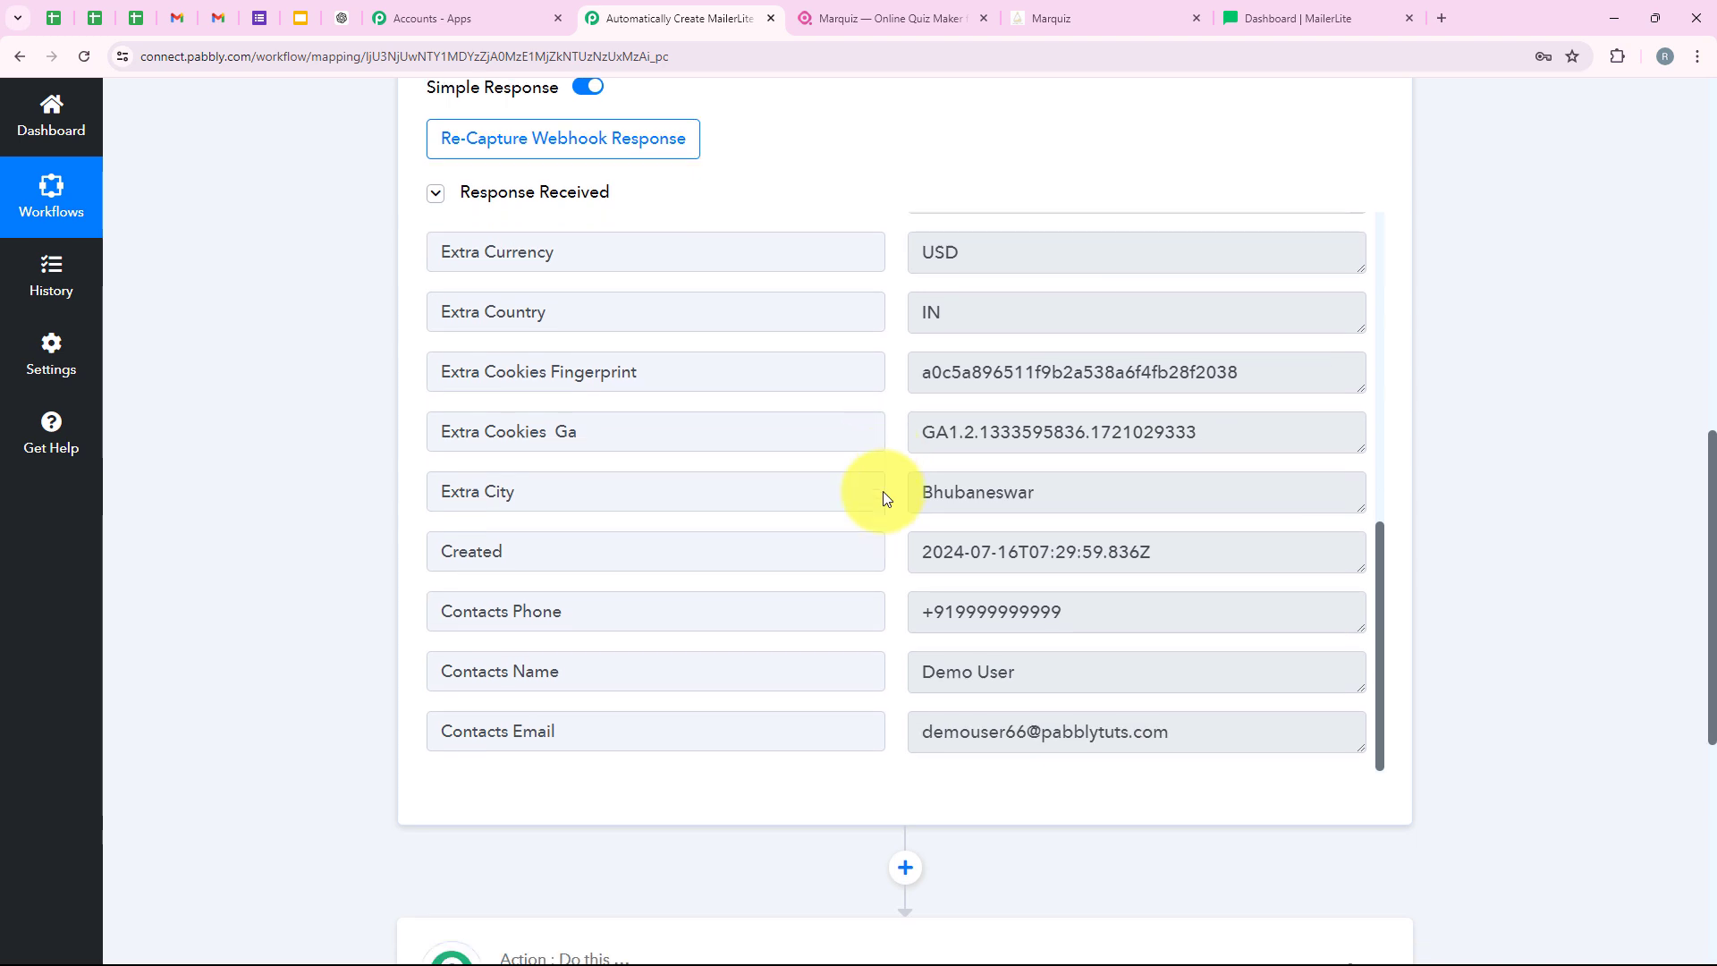
left_click(1065, 609)
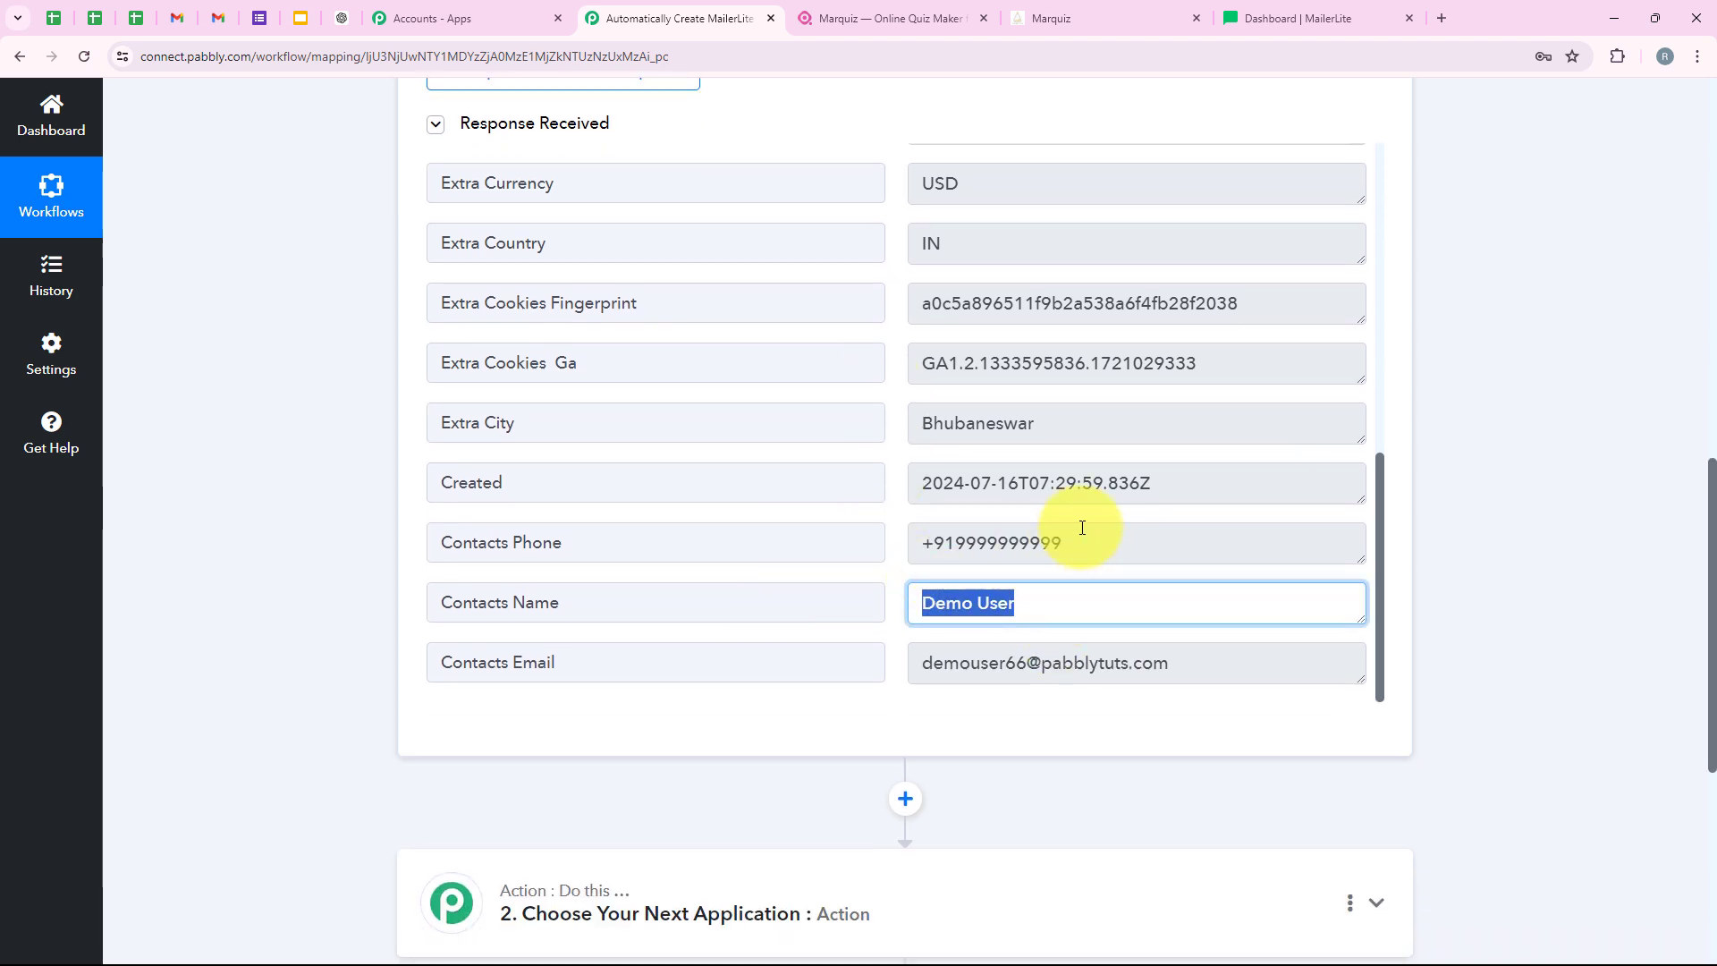
left_click(1084, 537)
left_click(1221, 680)
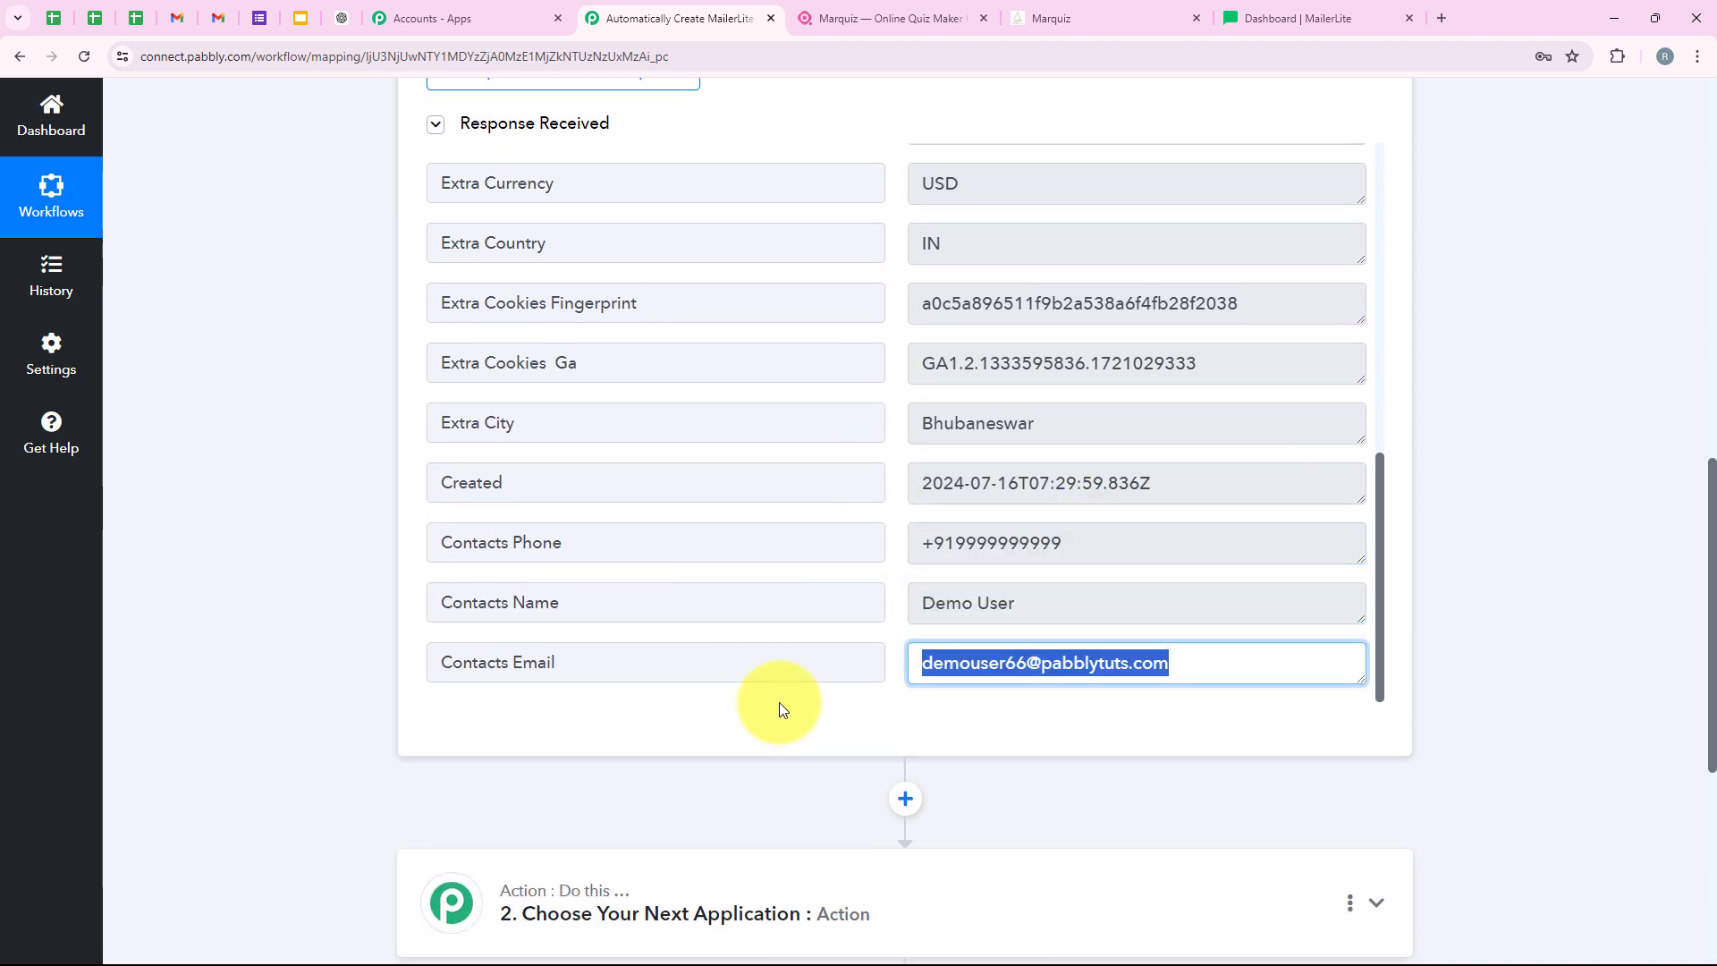
scroll(441, 575, "up", 15)
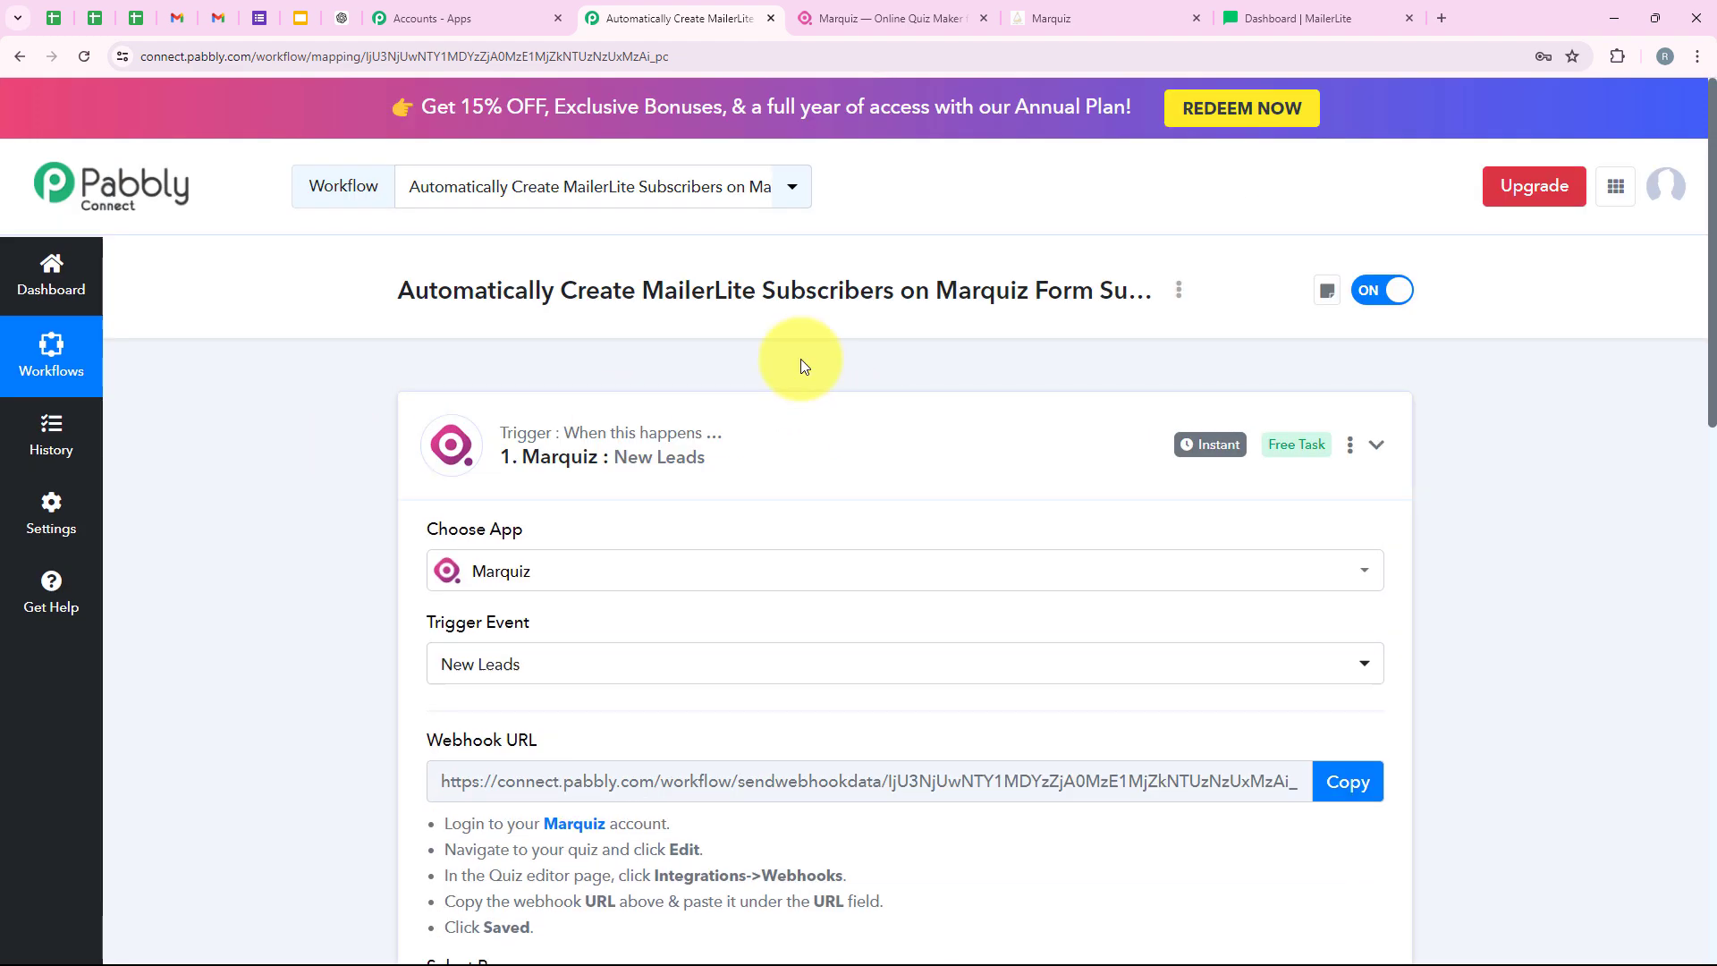
Collapse the Marquiz trigger and choose MailerLite, not MailerLite Classic, as the app for the workflow's action step
left_click(784, 435)
left_click(636, 652)
scroll(675, 743, "down", 3)
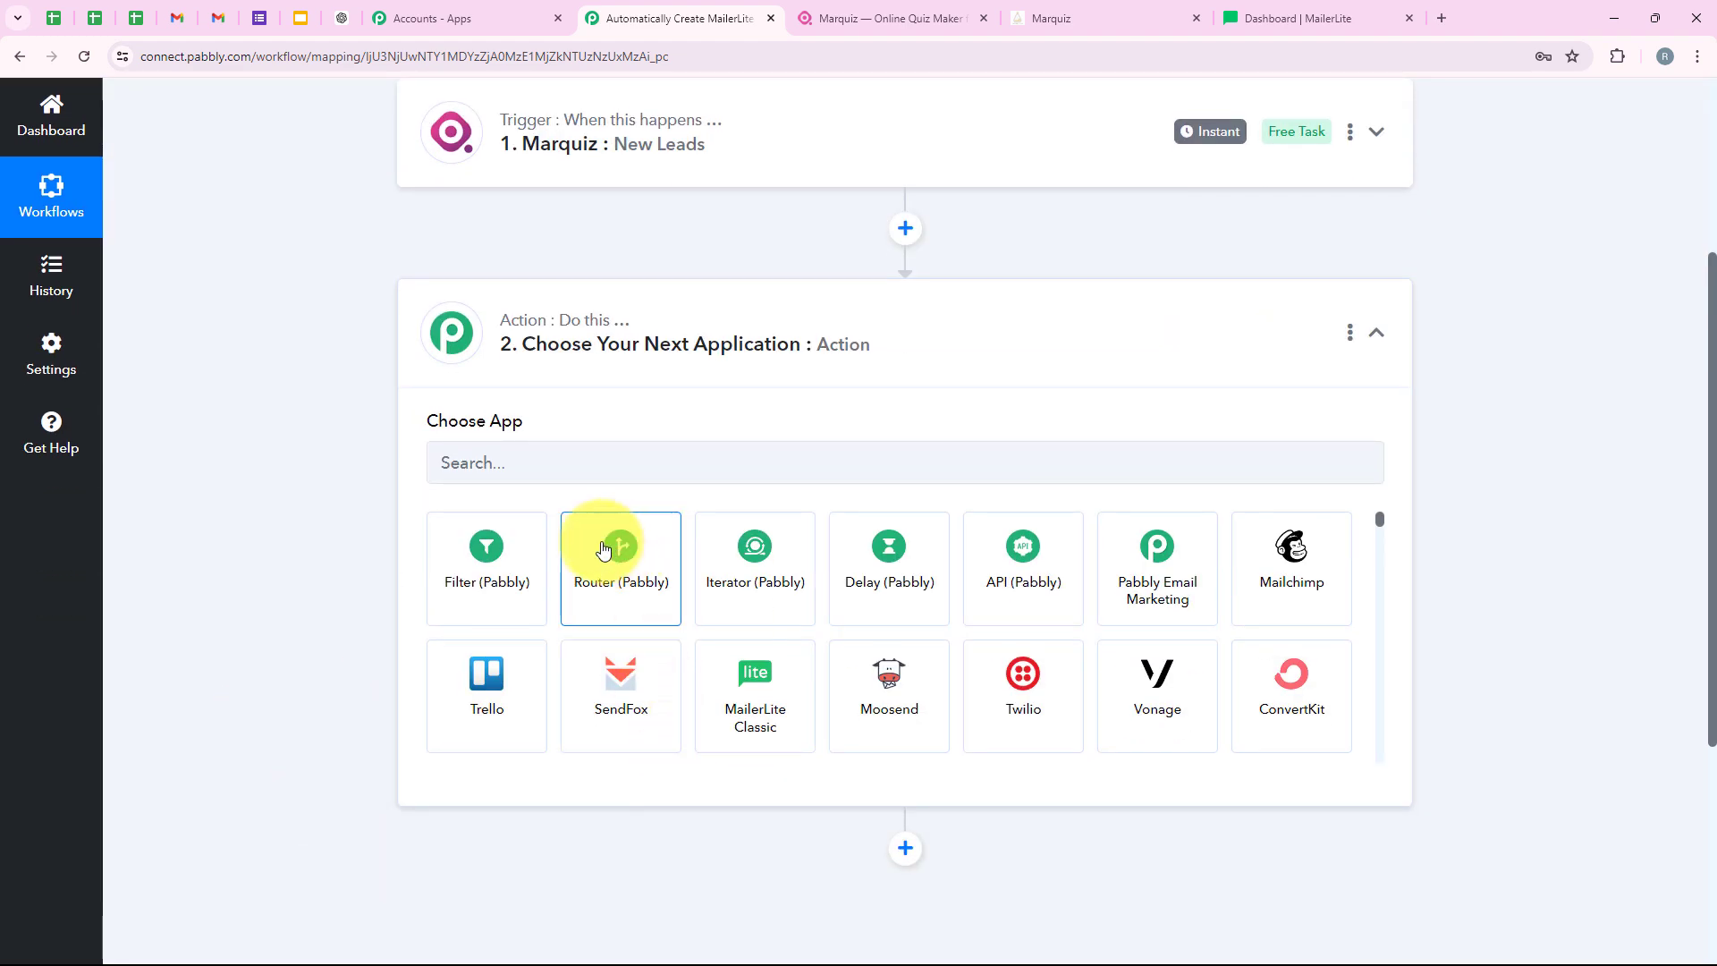
left_click(534, 478)
type("Ma")
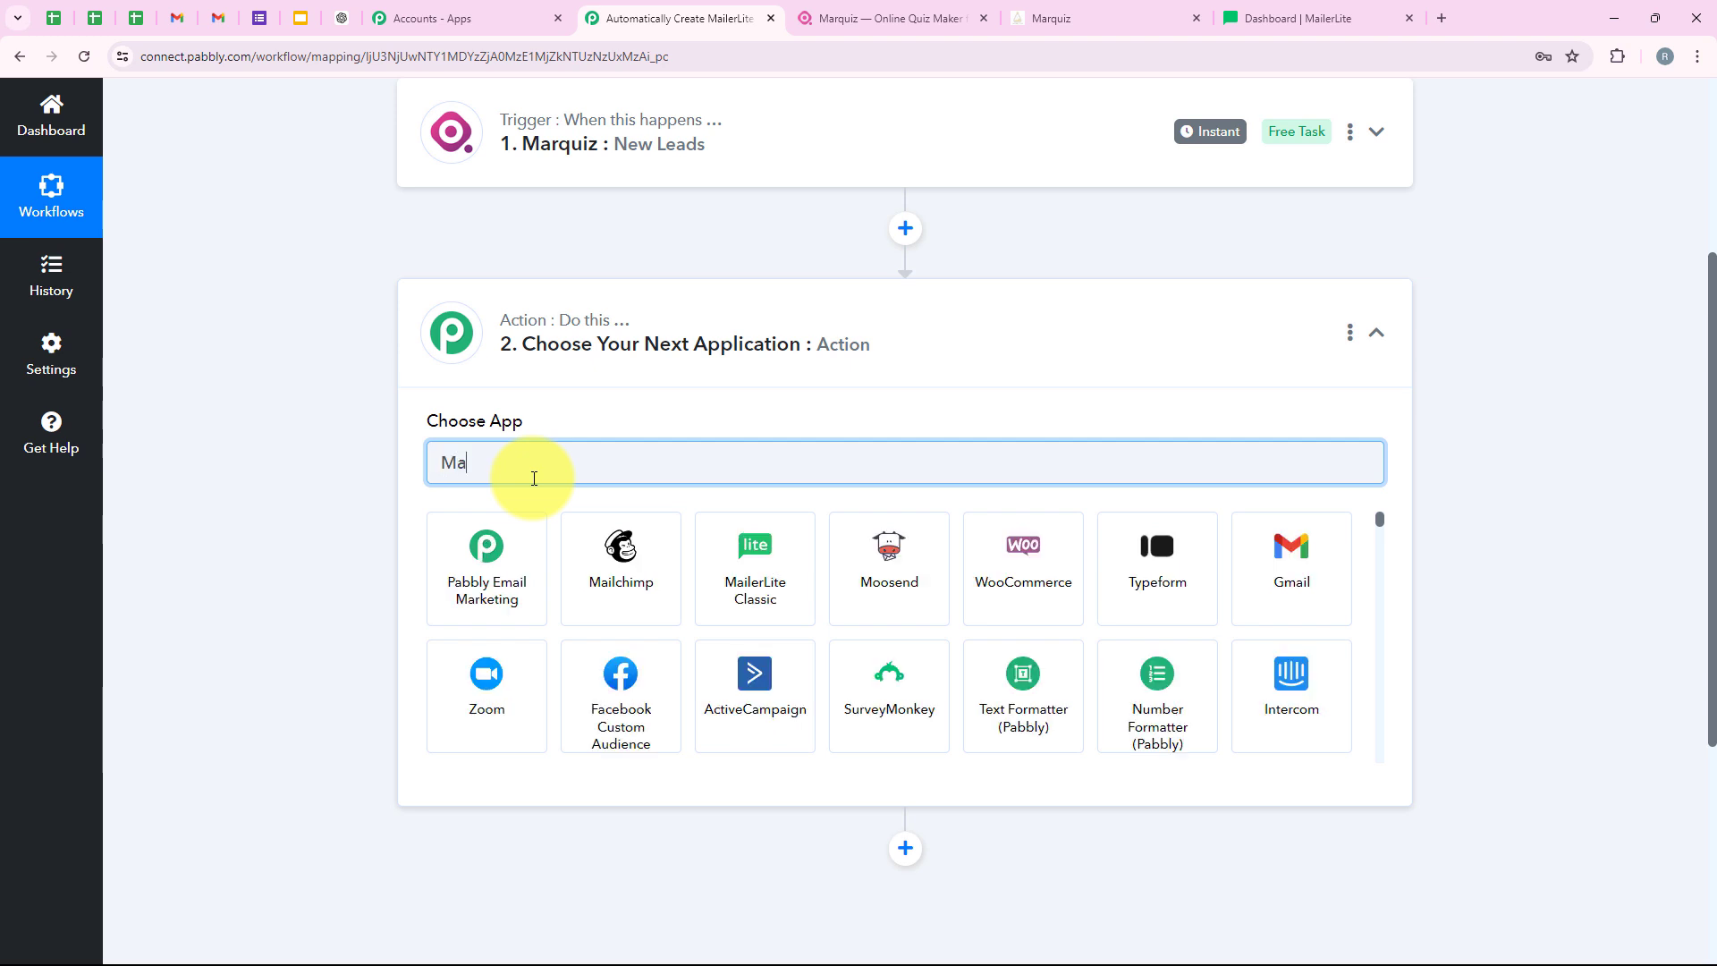
type("ile")
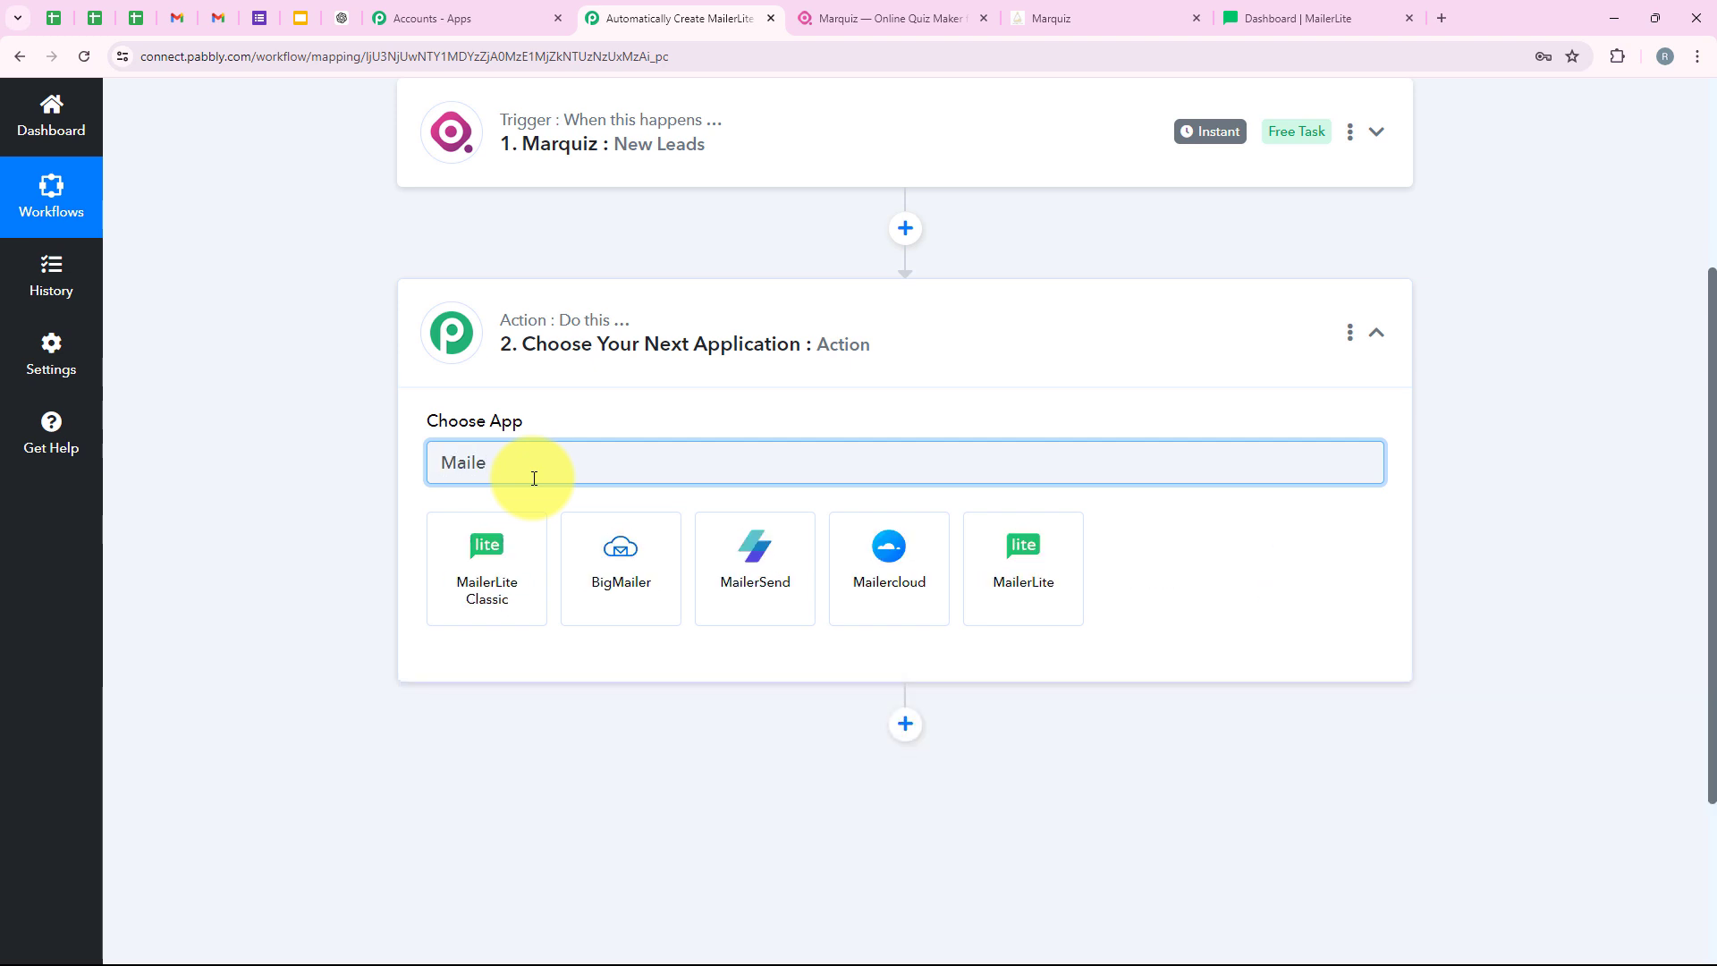
type("L")
key("BackSpace")
type("rL")
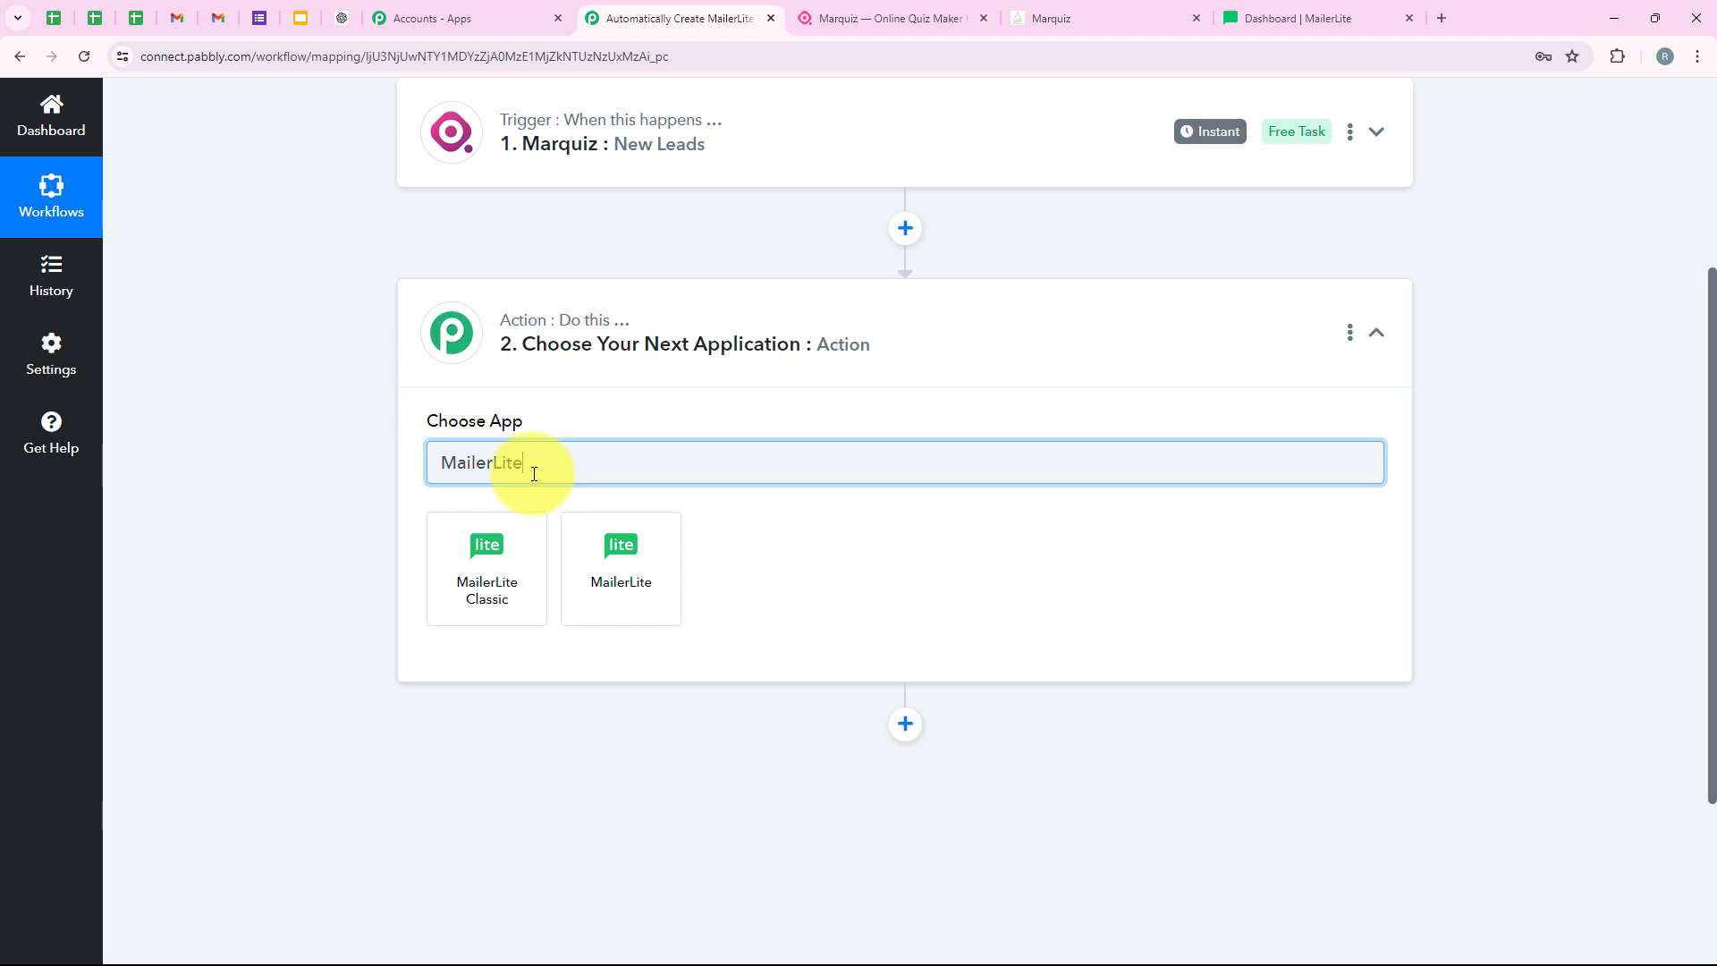
type("ite")
double_click(533, 470)
left_click(666, 560)
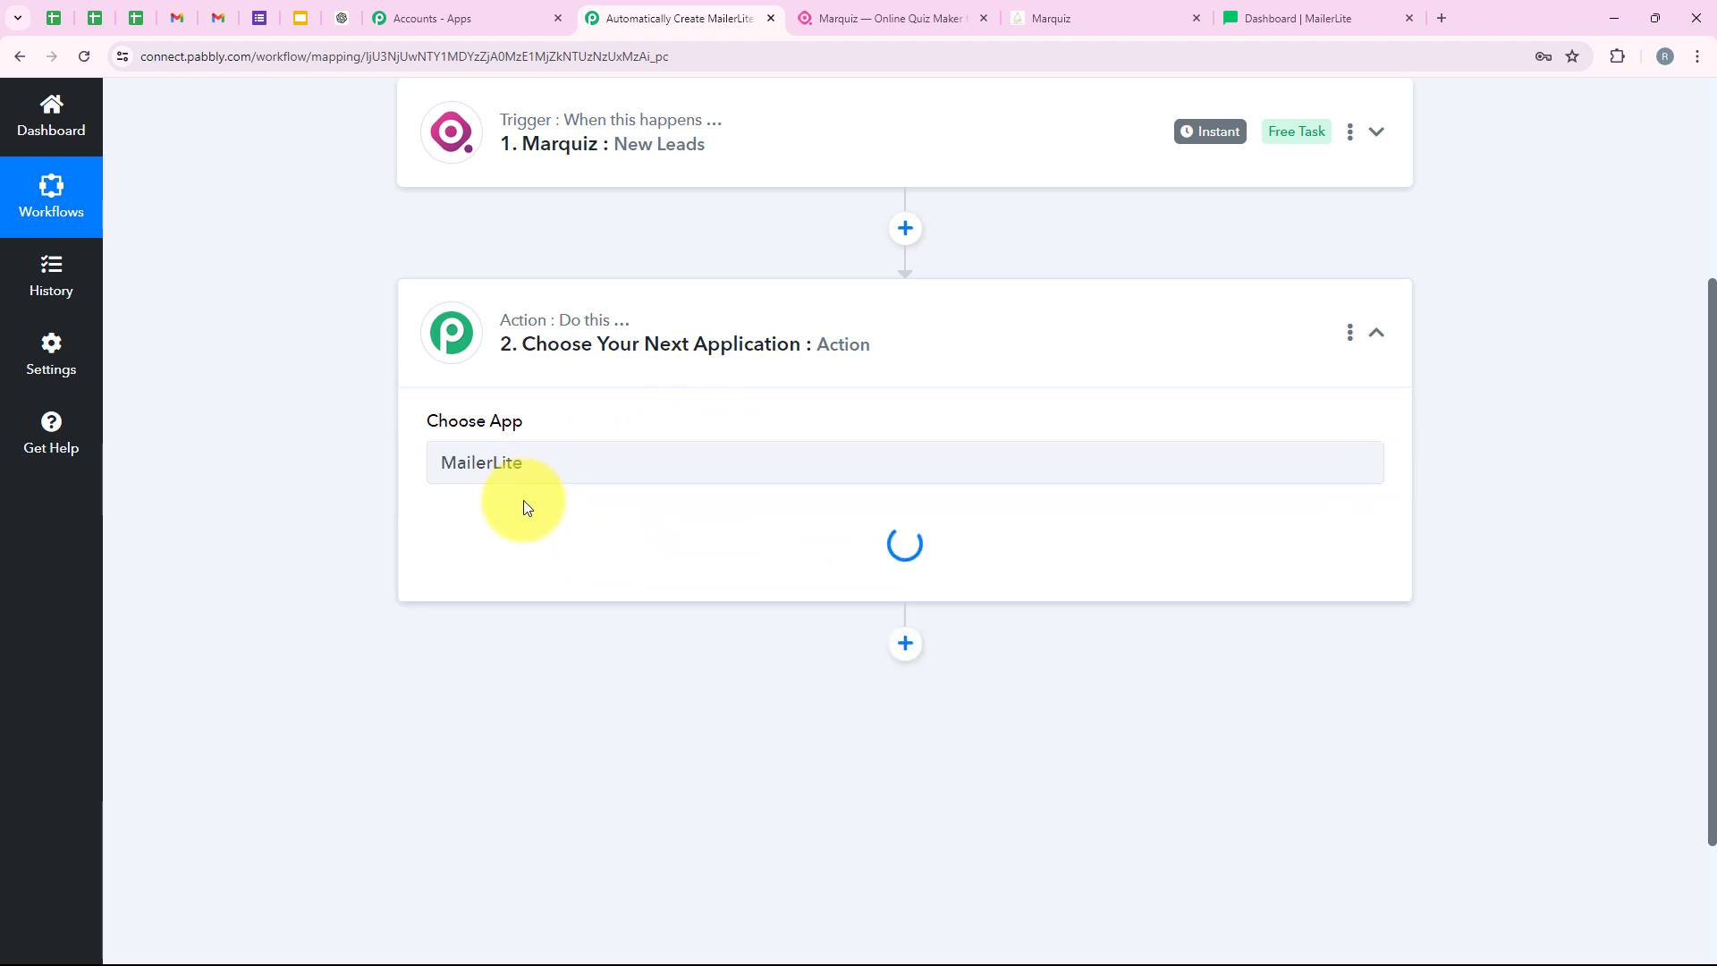
Set the MailerLite step's action event to Create Or Update Subscriber
left_click_drag(399, 510, 525, 540)
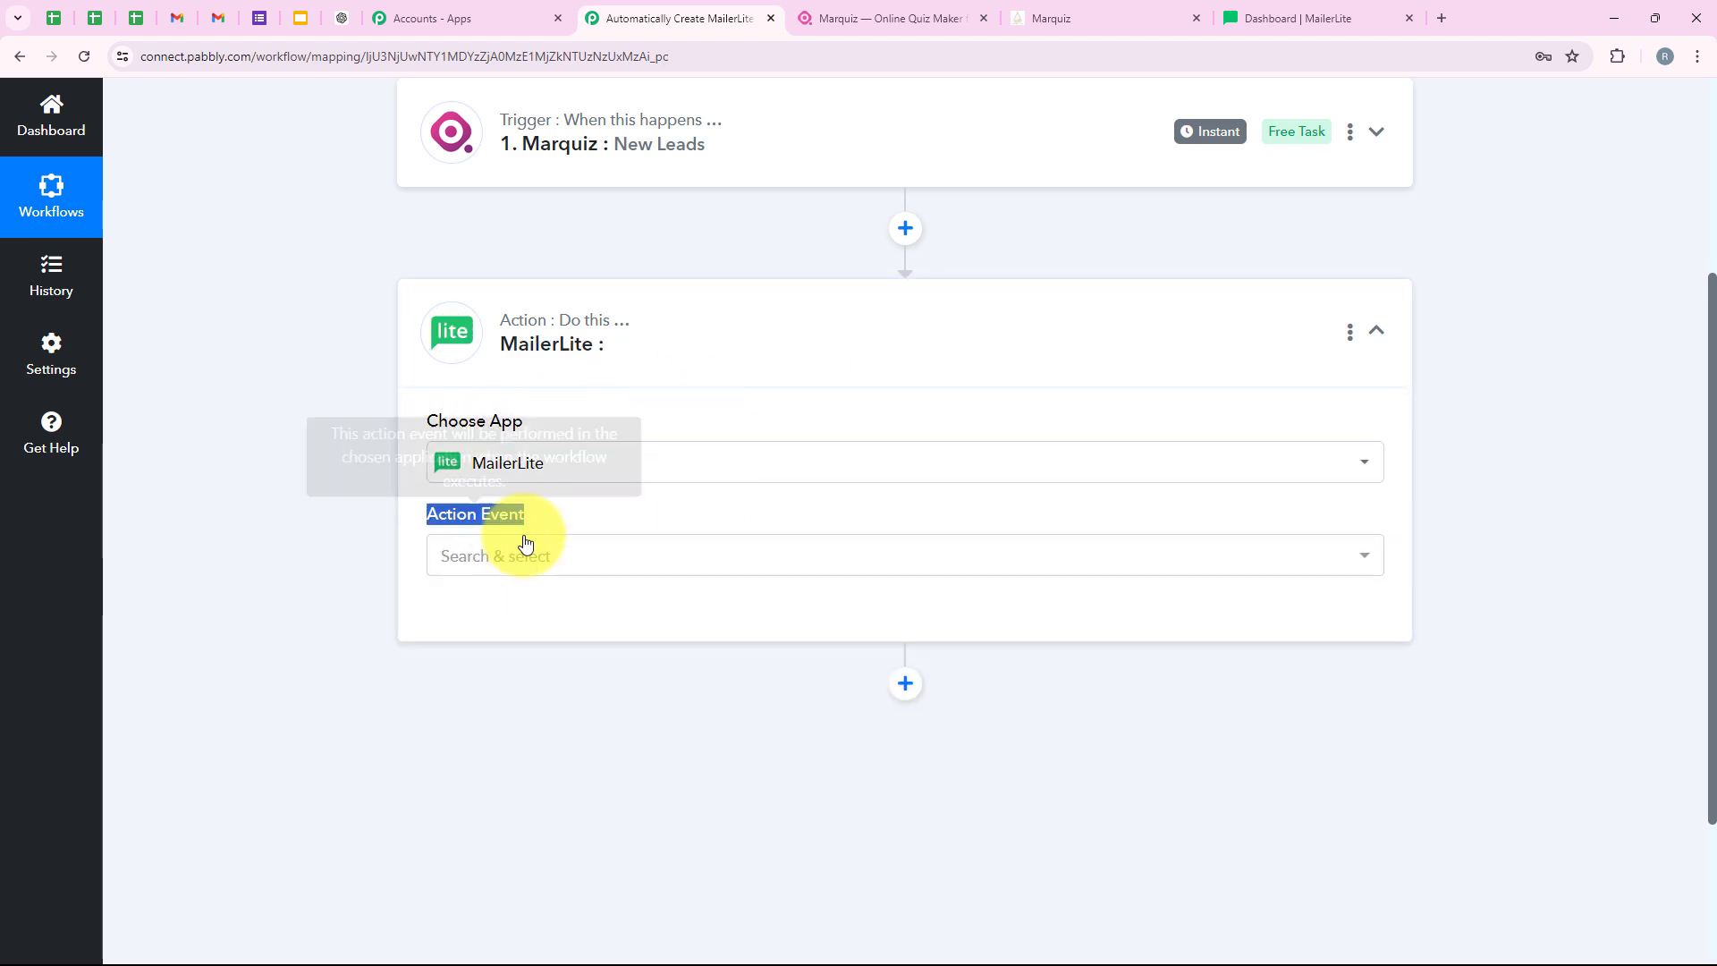
left_click(533, 556)
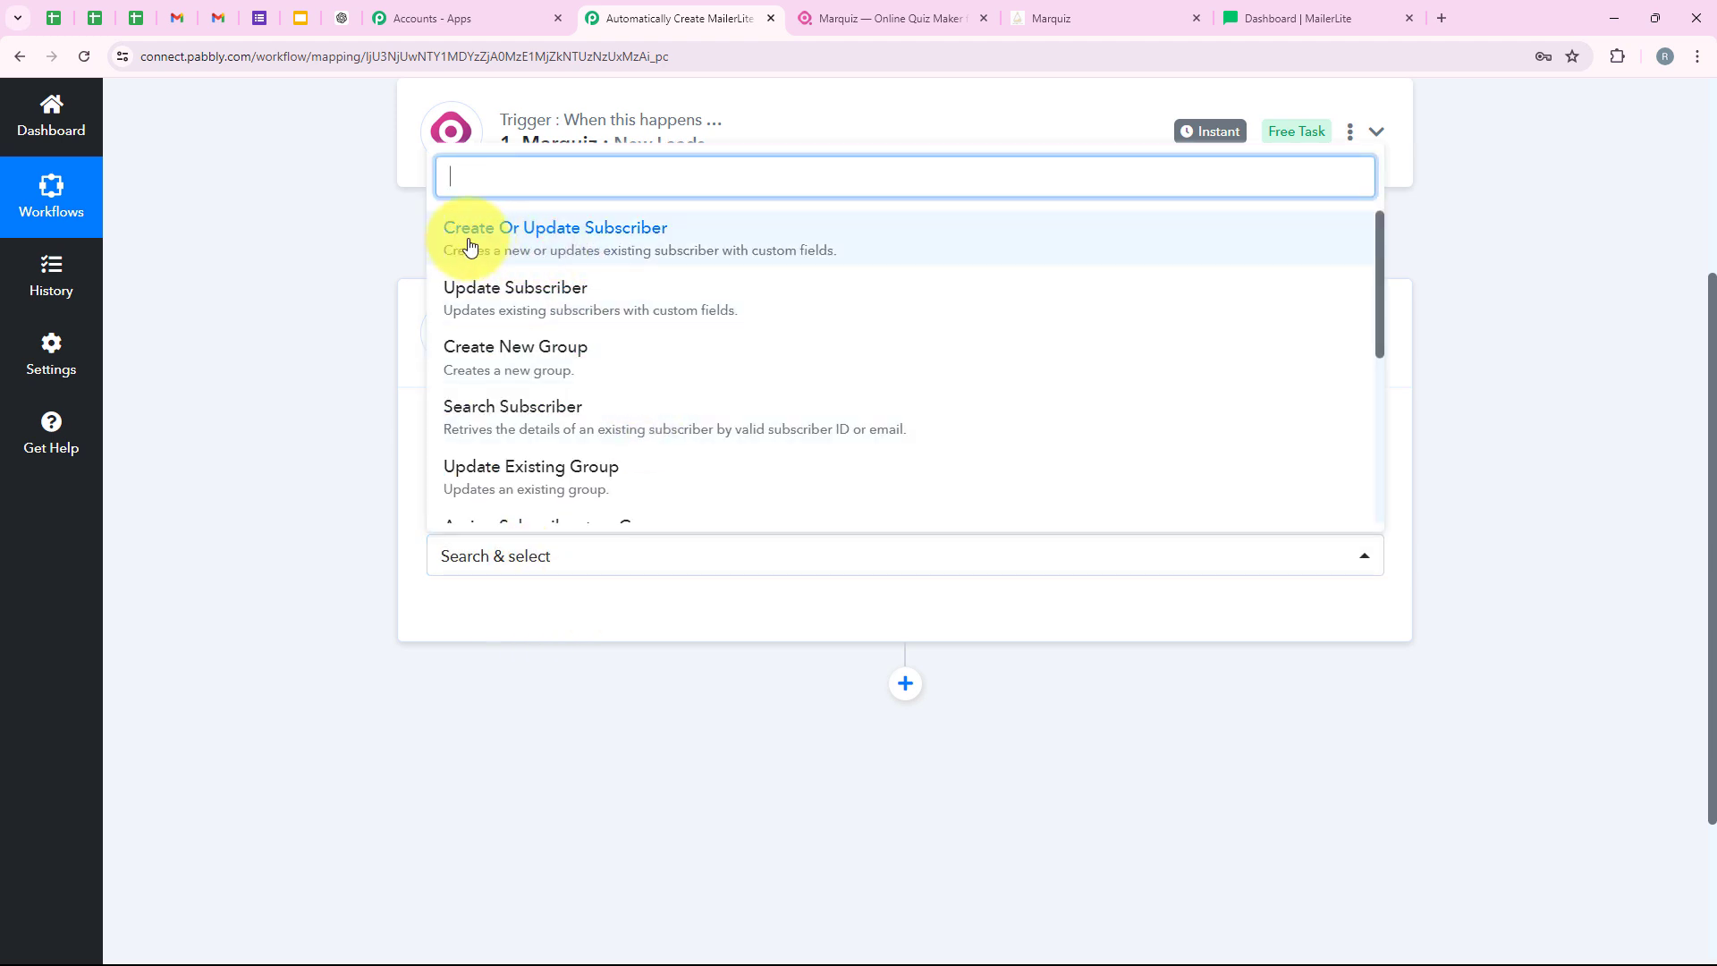
left_click(522, 250)
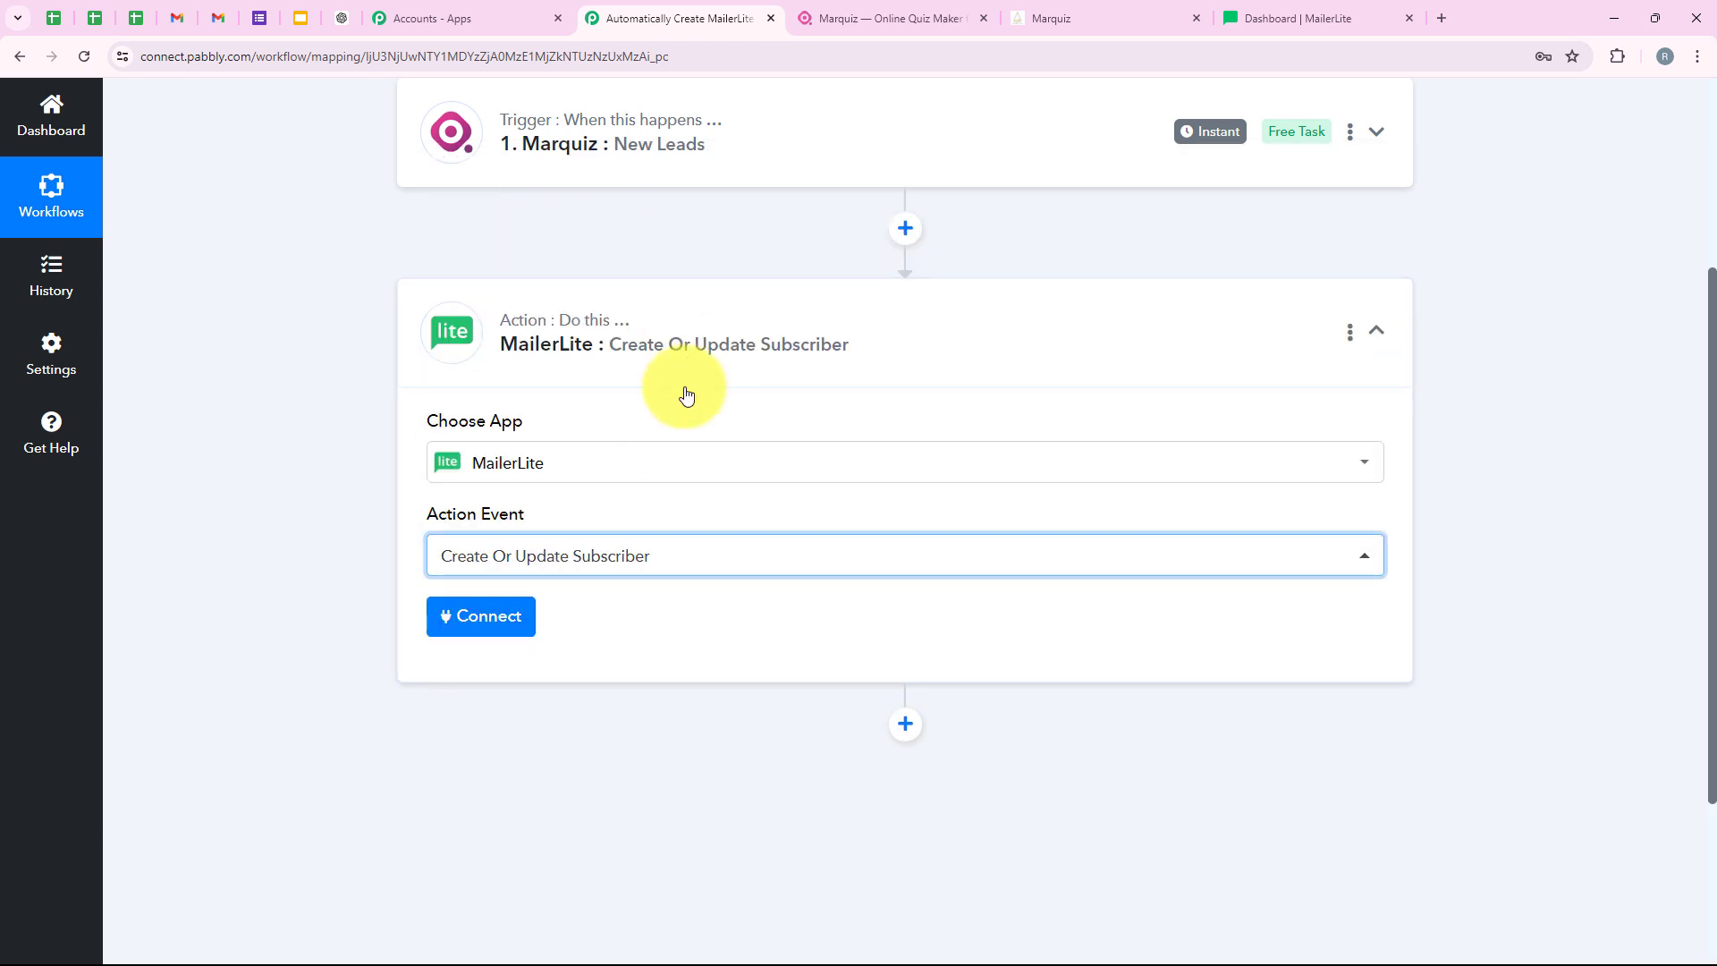
Start adding a new MailerLite connection for the action step and read the API token instructions
left_click(509, 625)
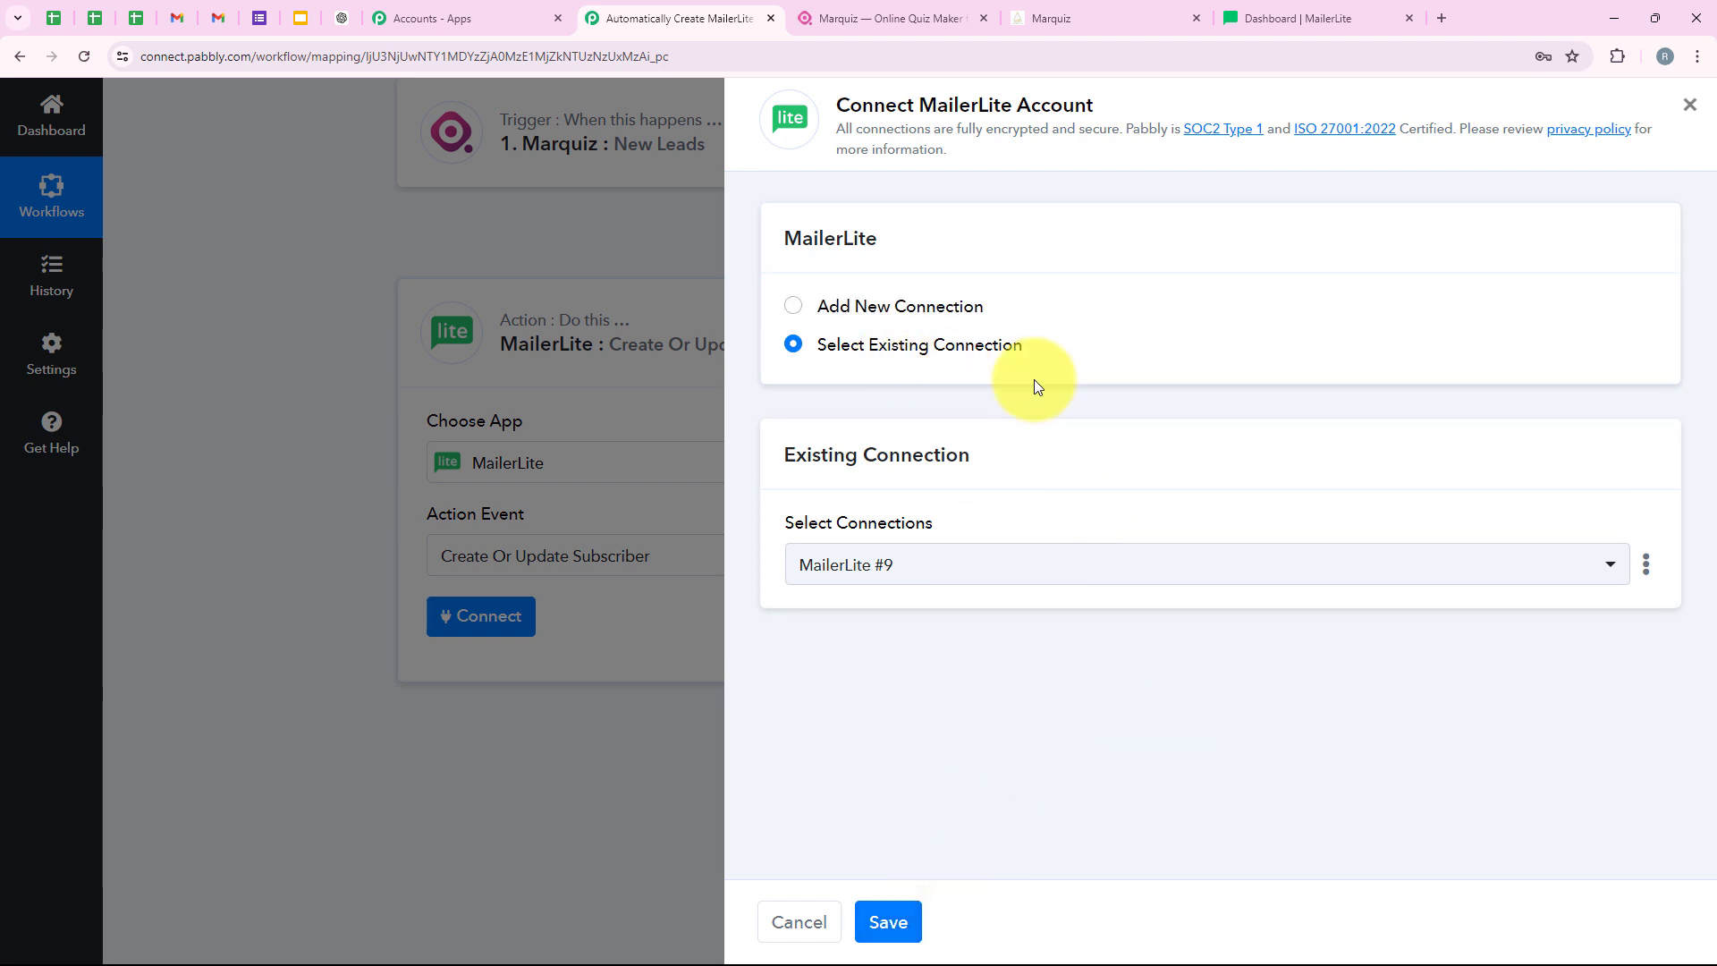
left_click(932, 315)
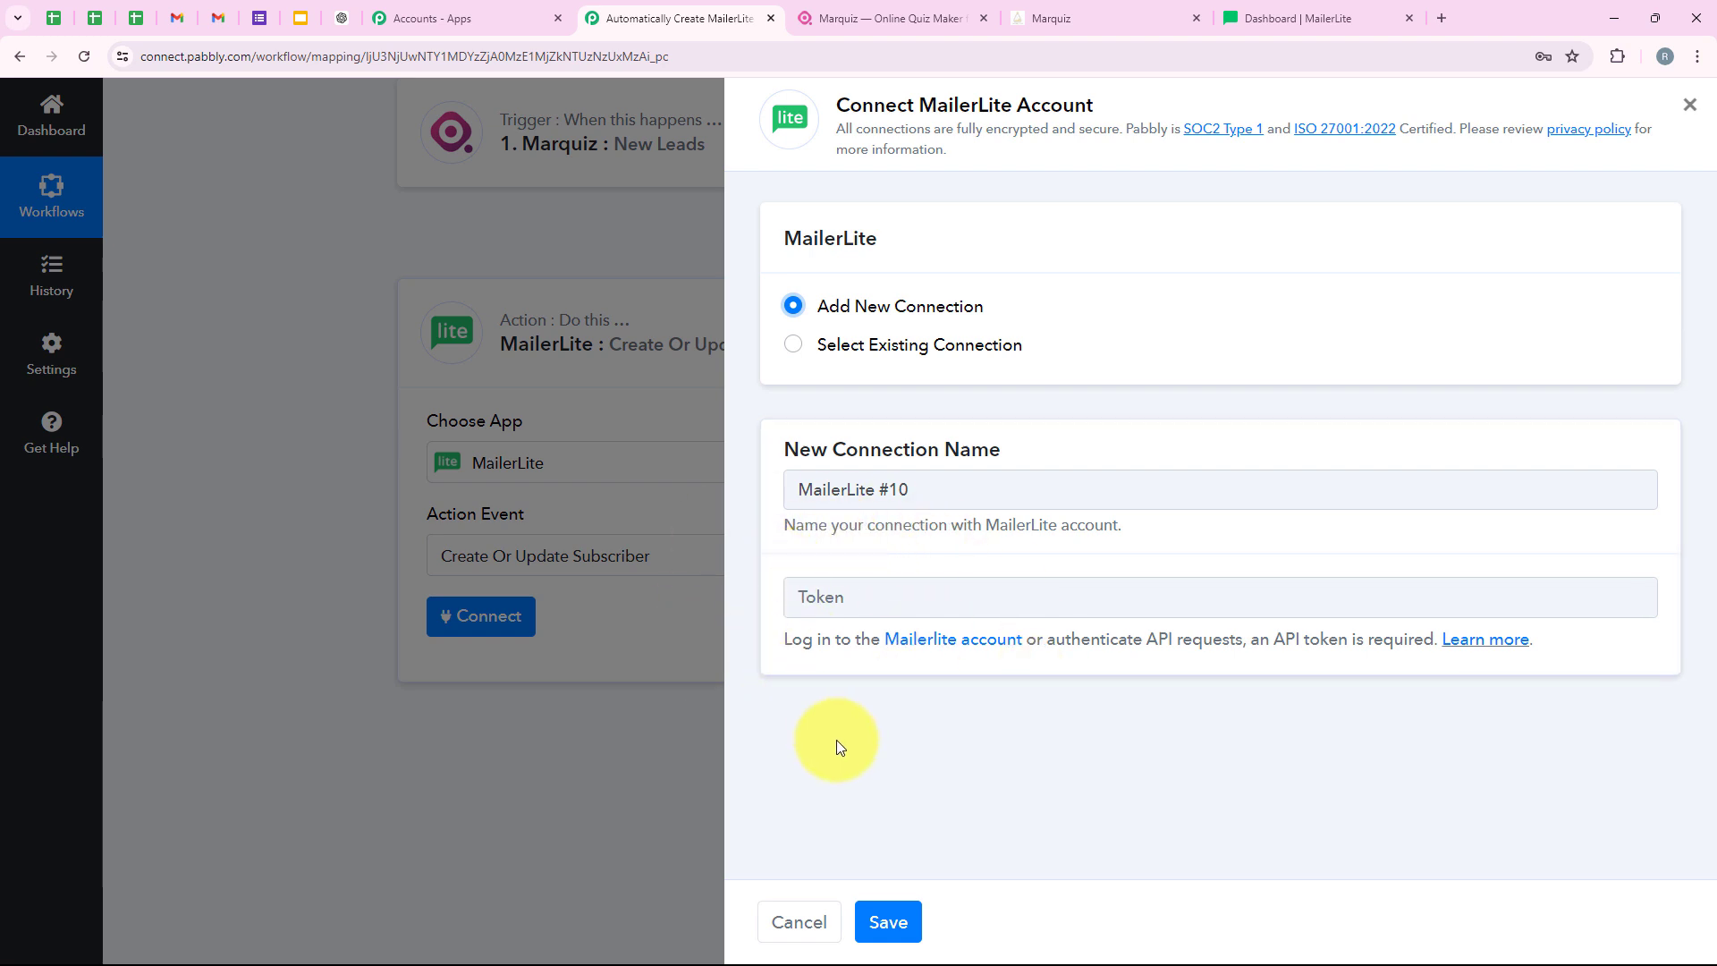
left_click_drag(785, 641, 1529, 656)
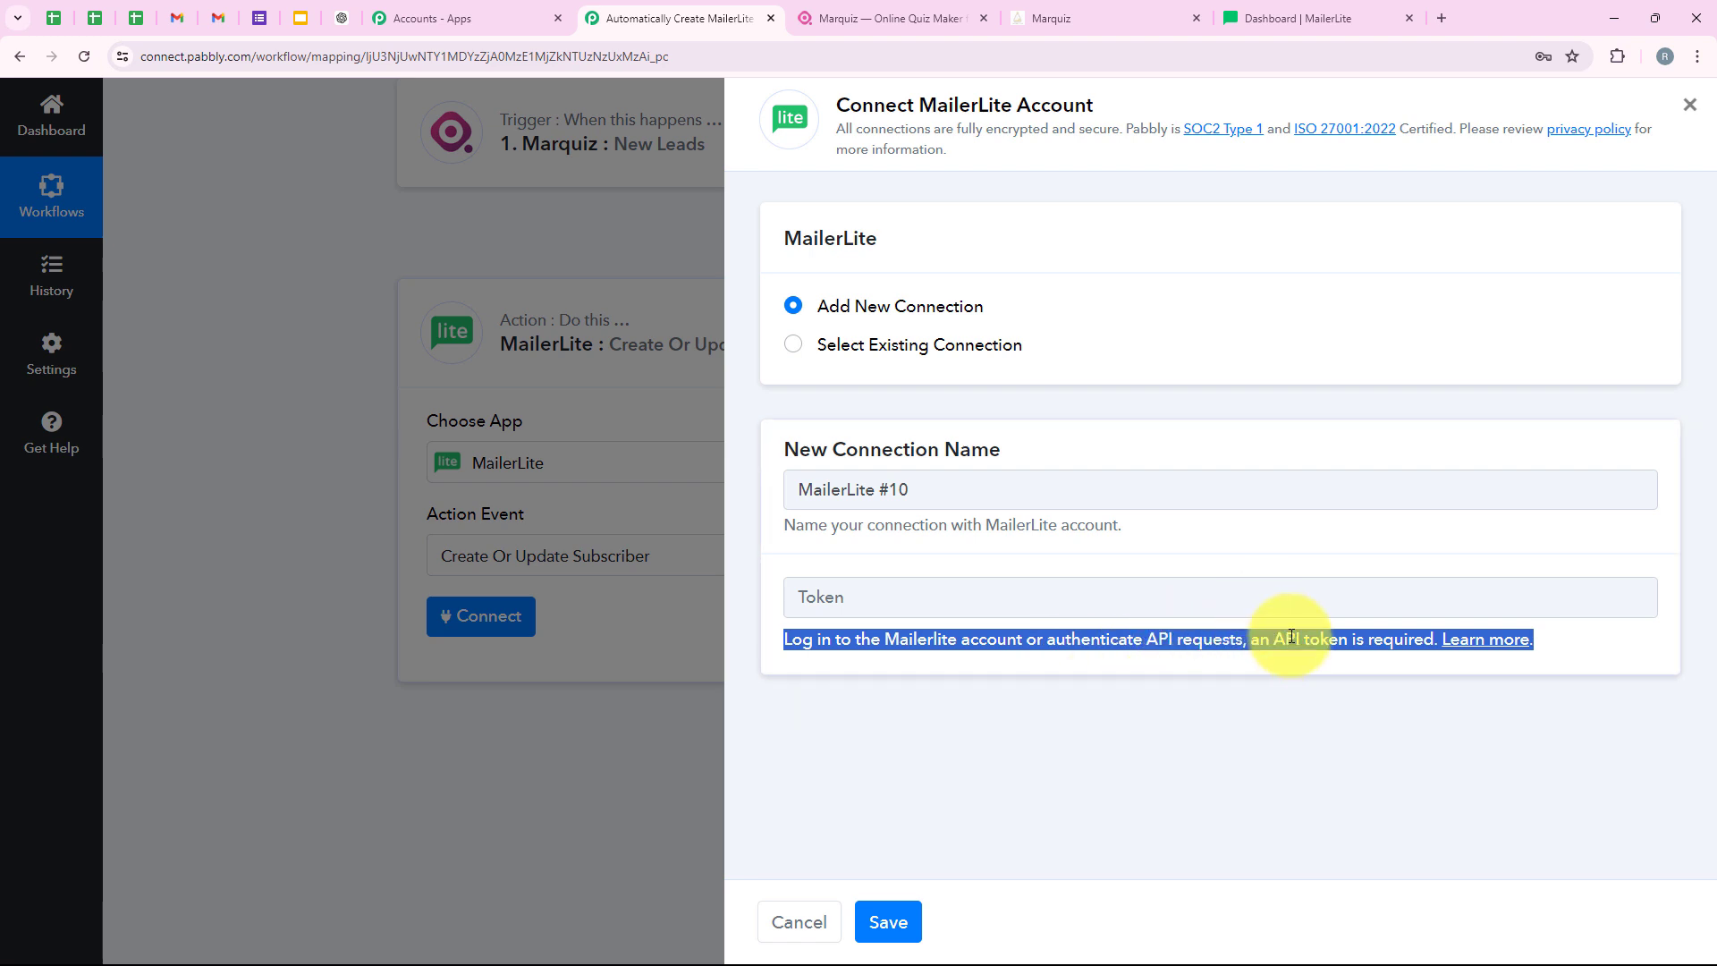
left_click(1166, 694)
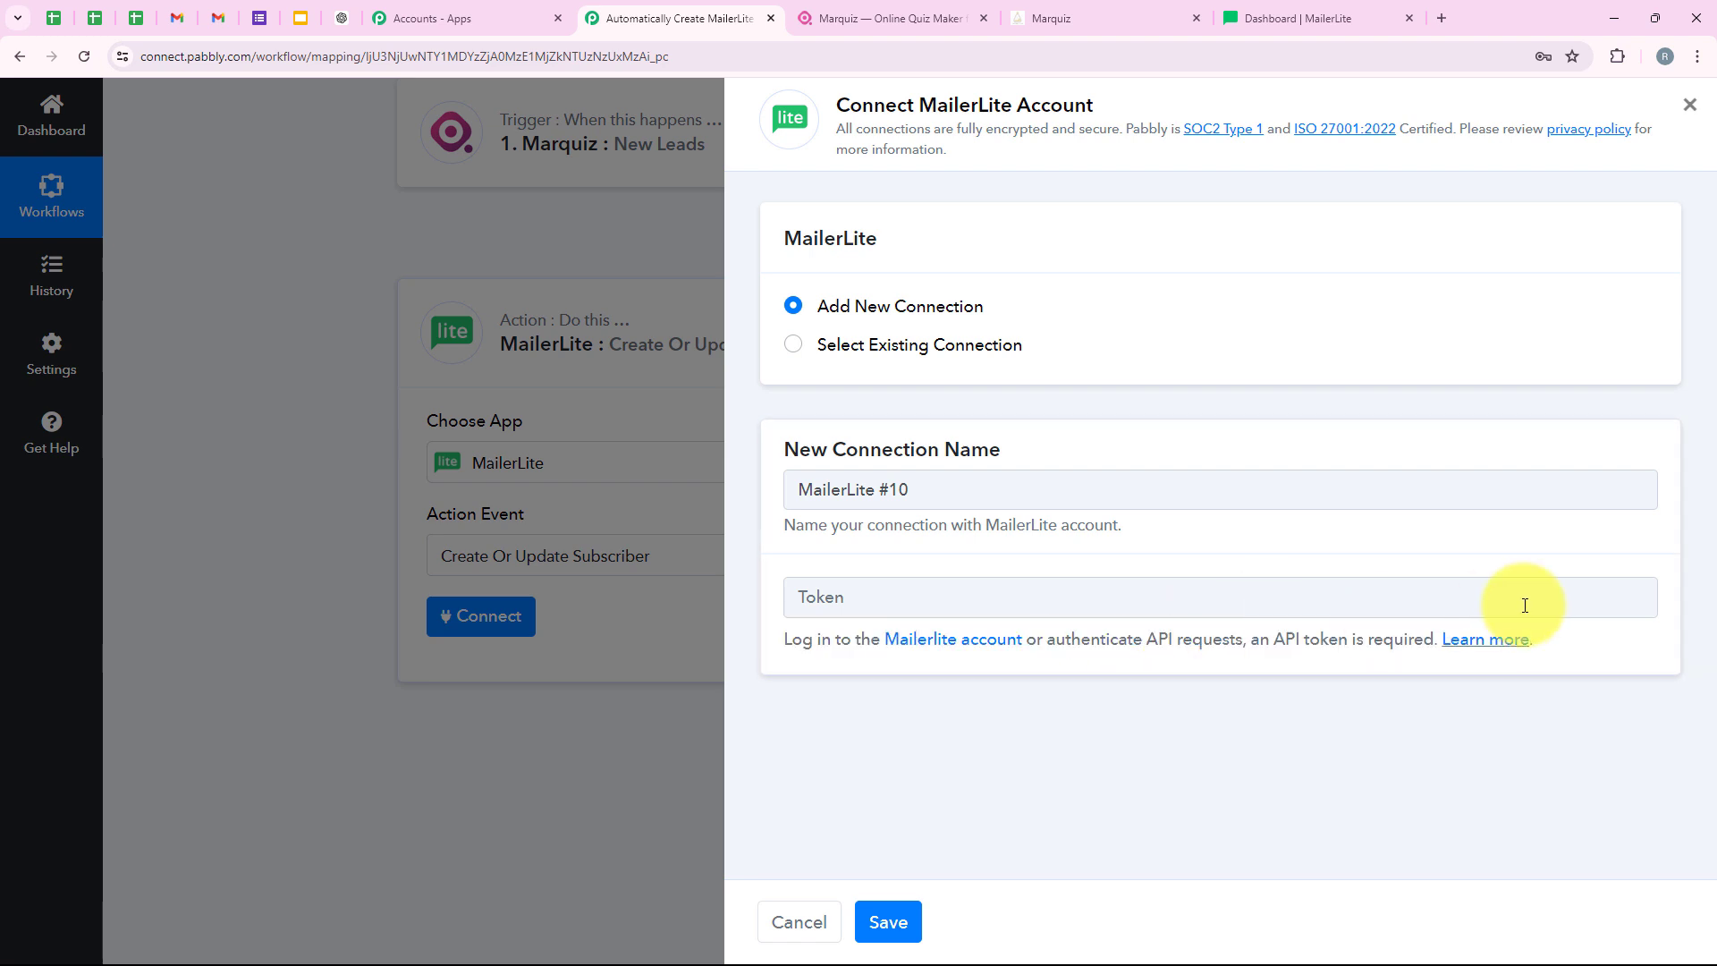
Open MailerLite's Developer API page from the connection's token instructions and check the dashboard of the logged-in account
left_click(1494, 642)
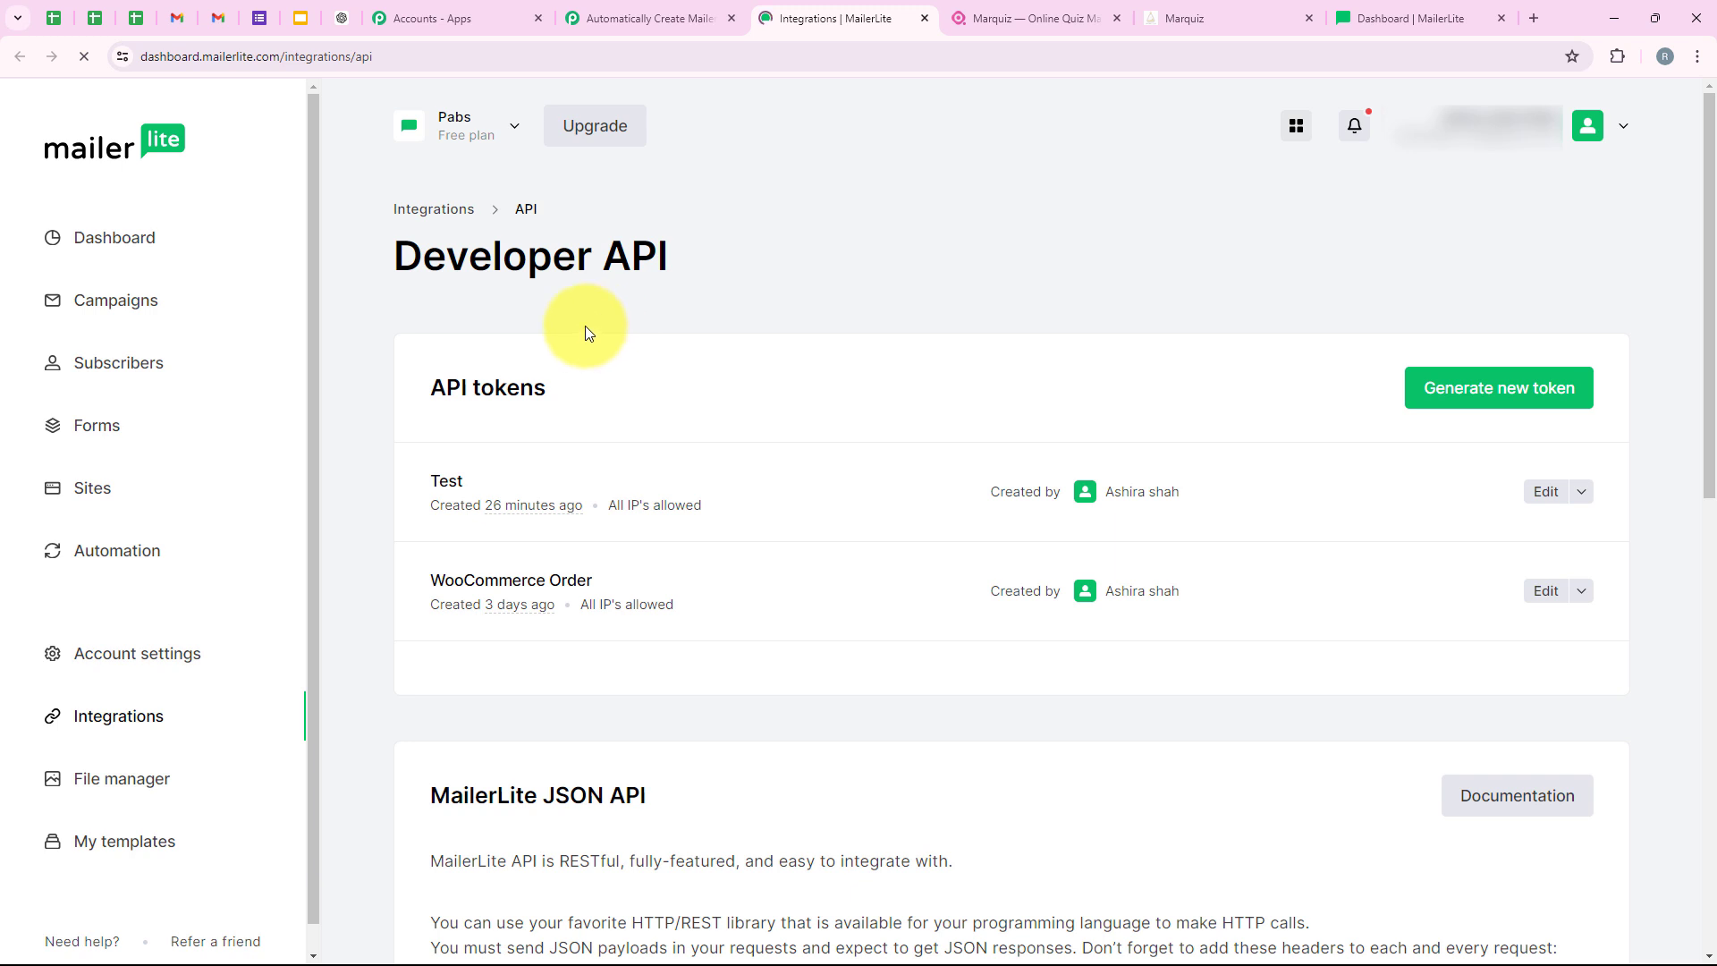
left_click_drag(399, 259, 685, 253)
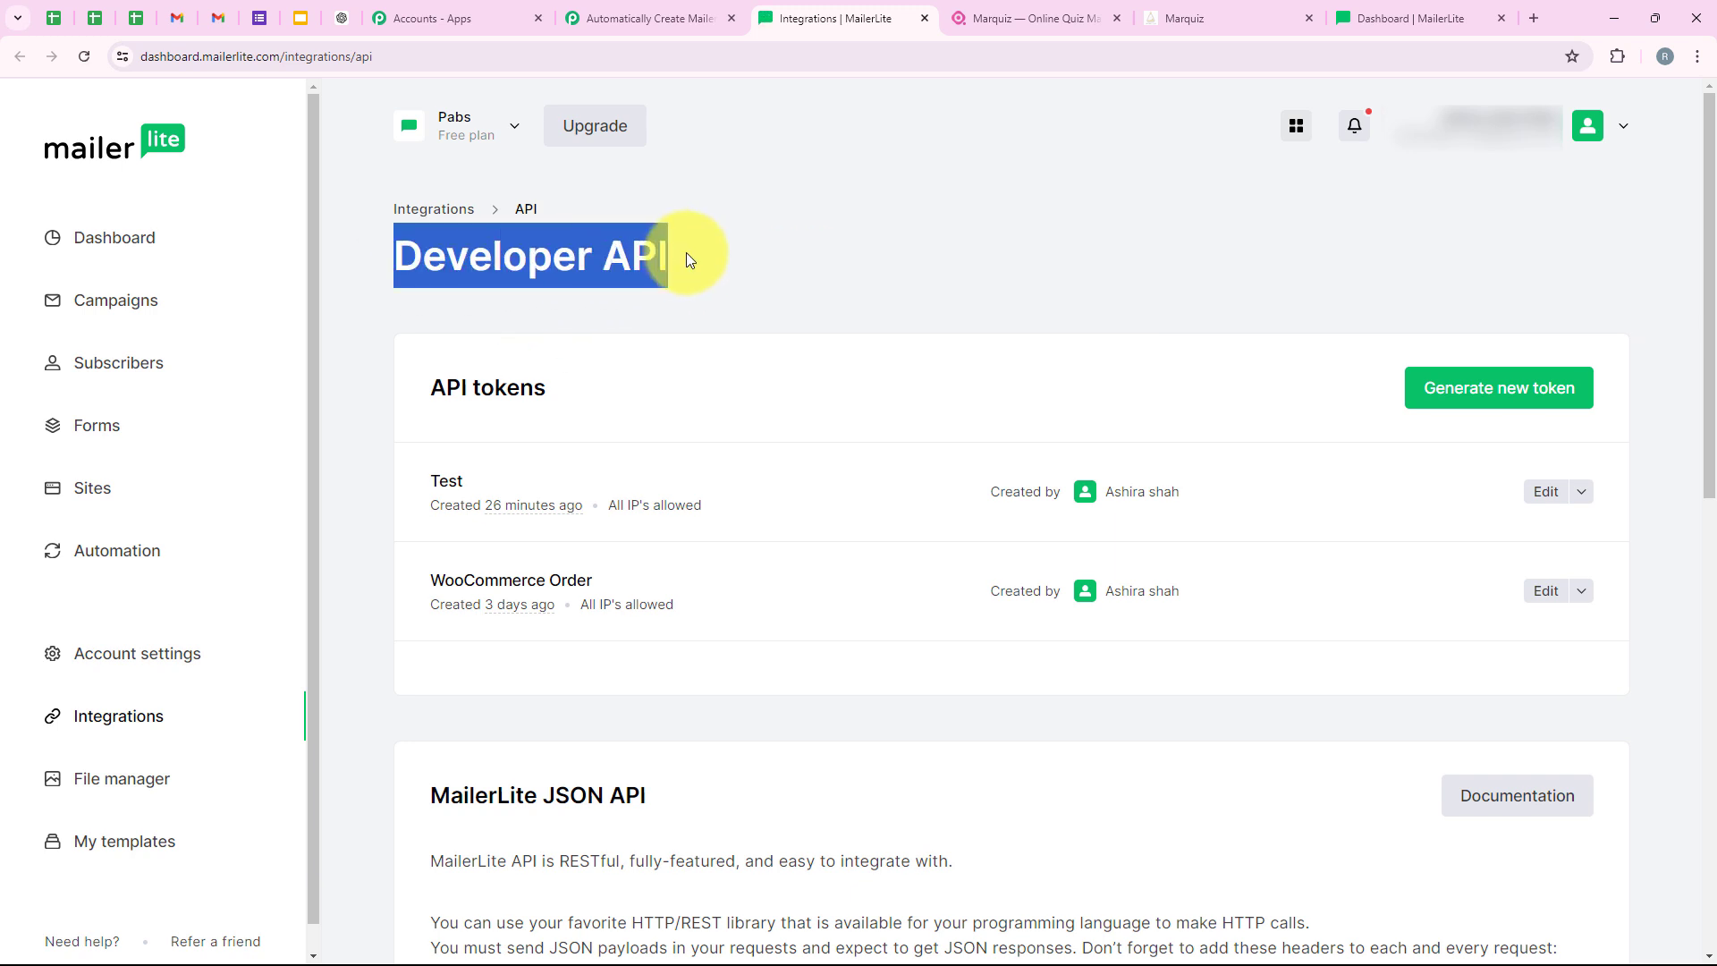
left_click(685, 253)
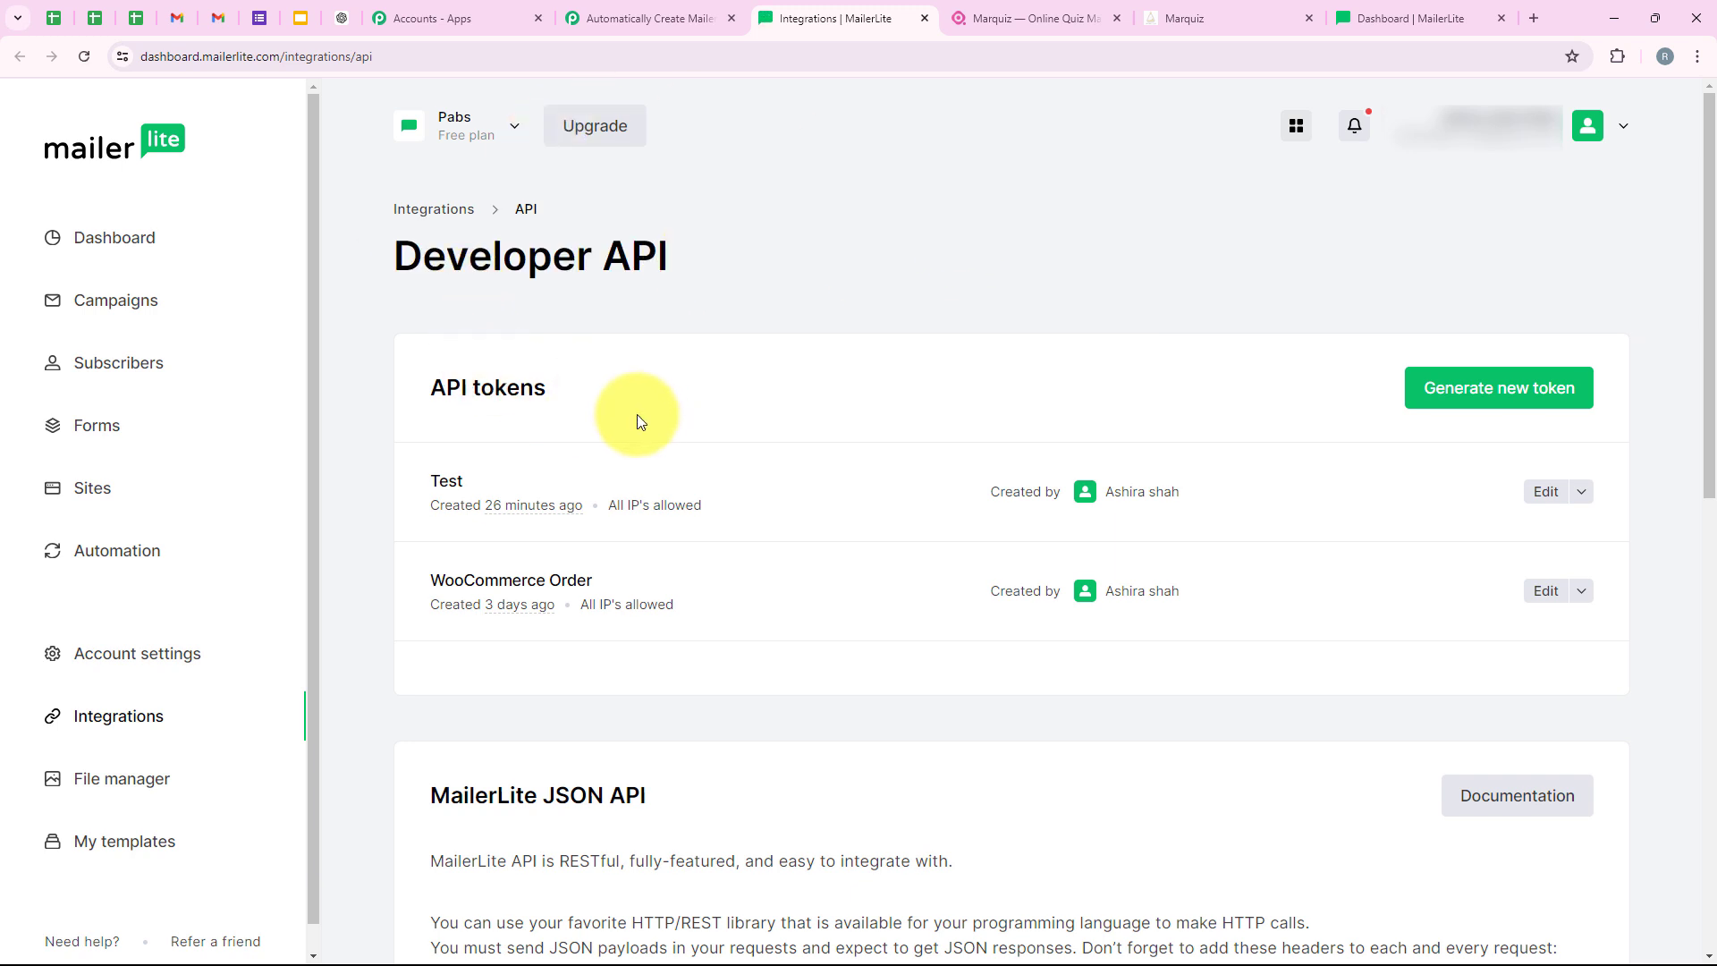
left_click(1372, 11)
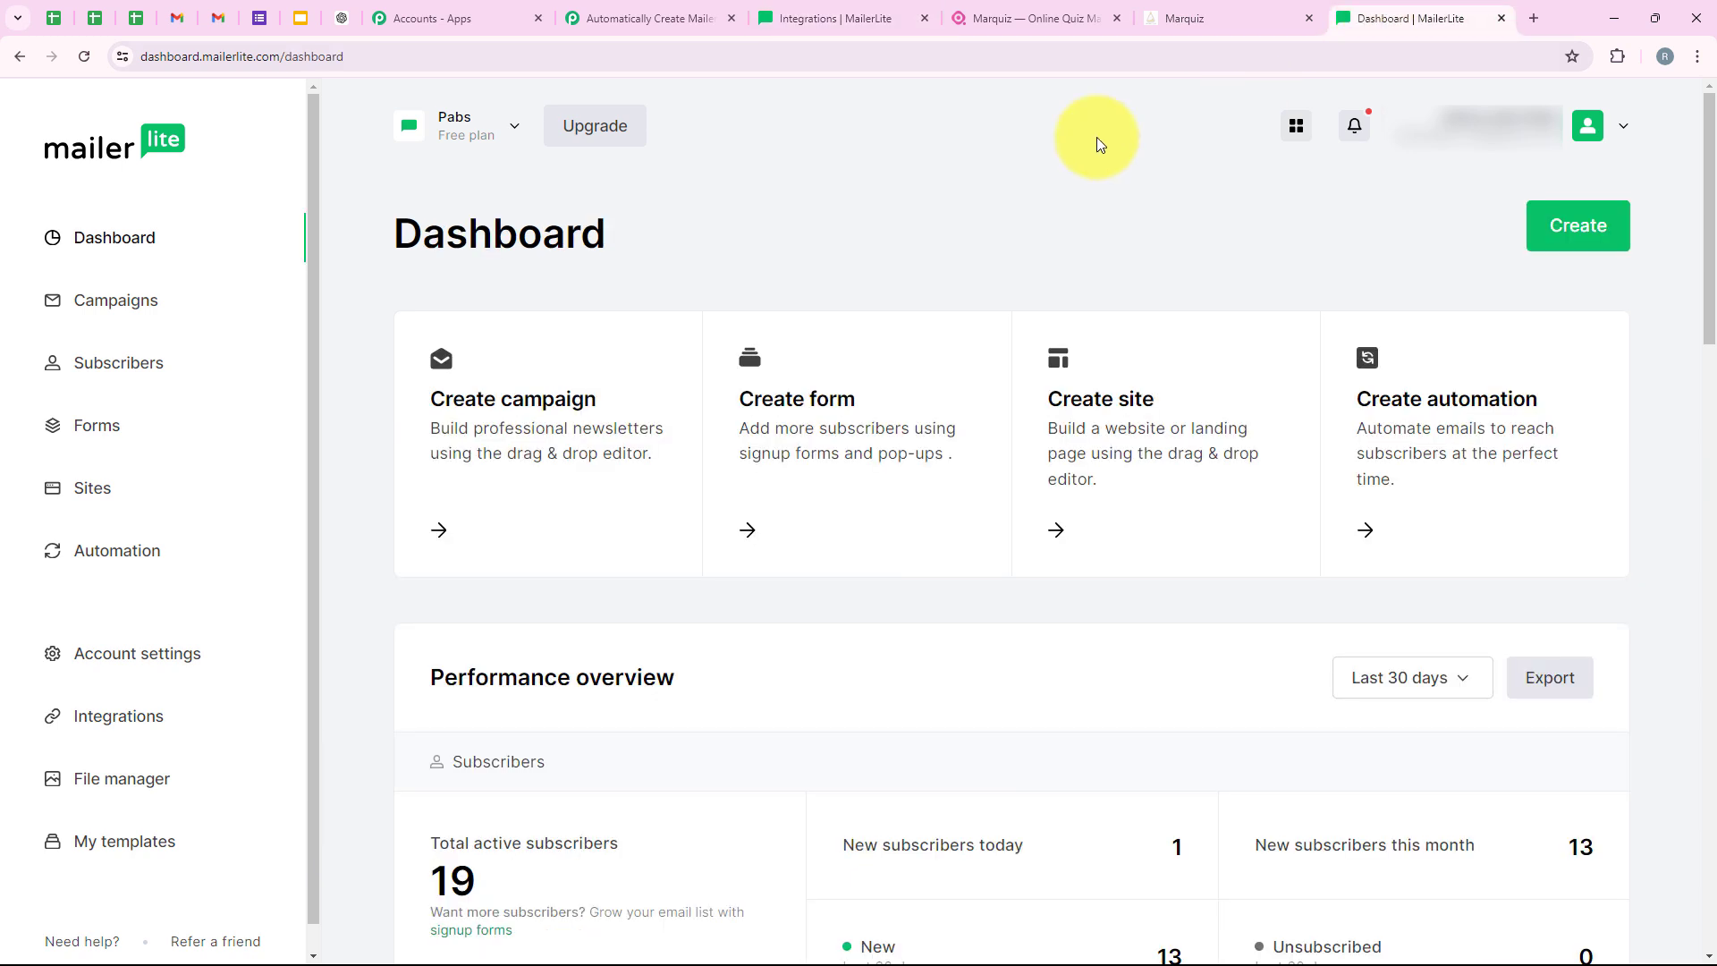
left_click(872, 18)
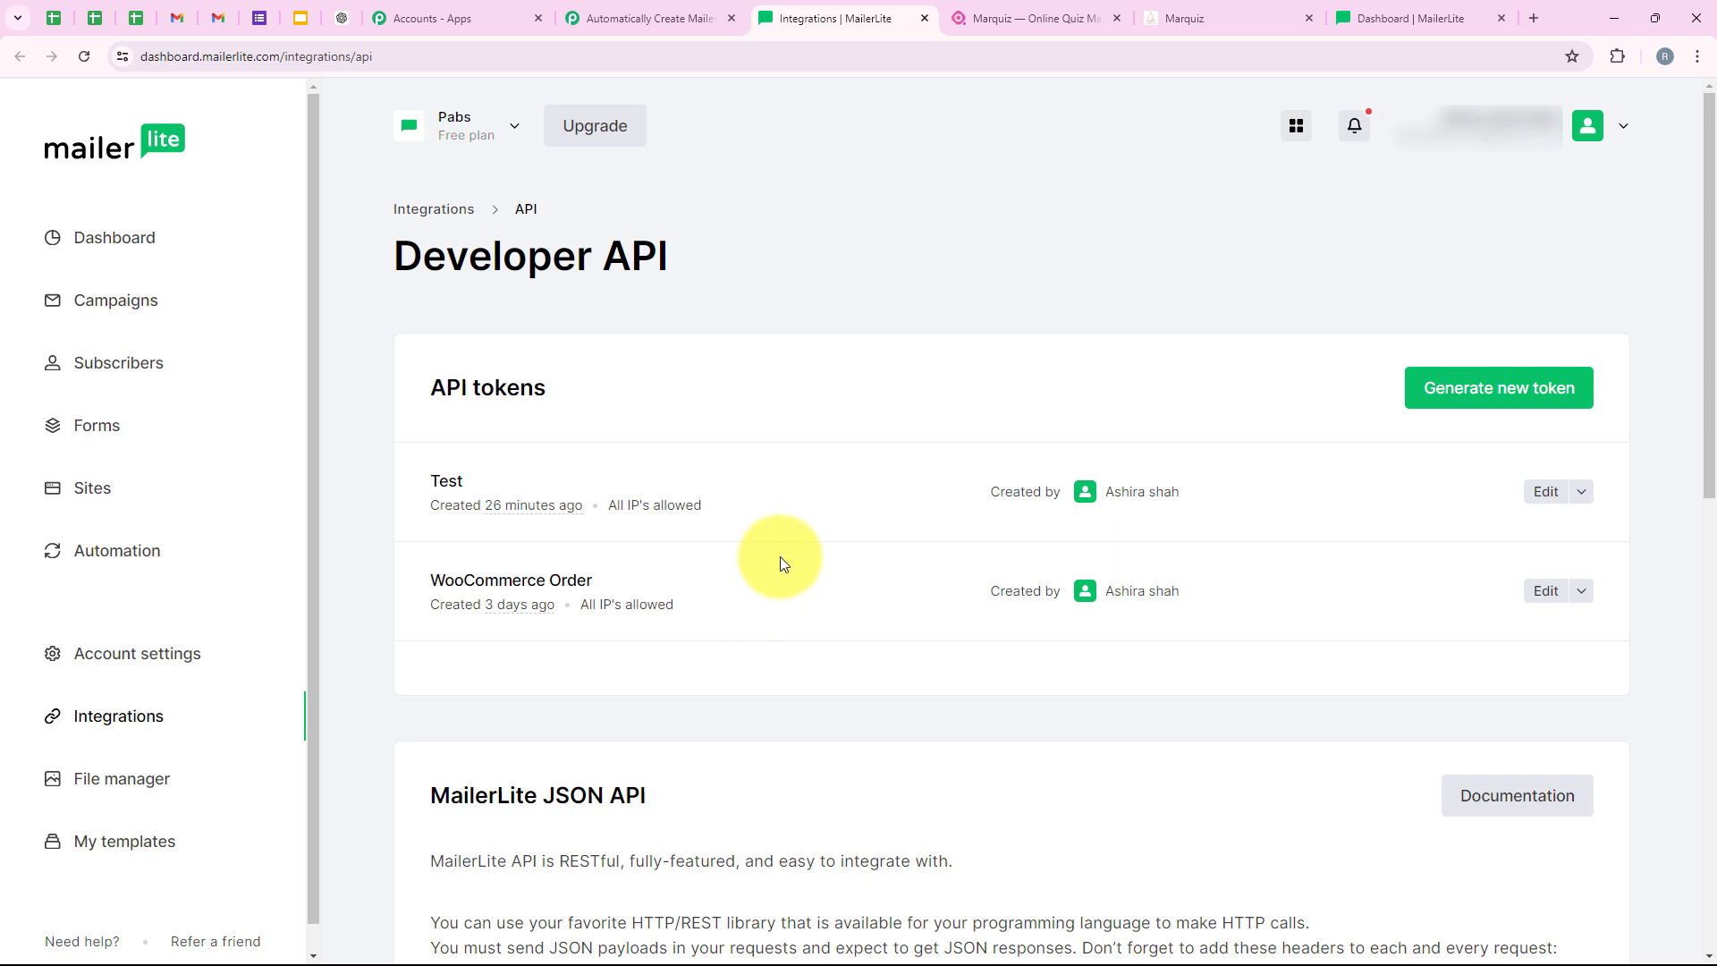
Generate a MailerLite API token named MarQuiz with all IPs allowed, accept the terms of use and copy the token
left_click(1498, 393)
left_click_drag(490, 413, 671, 403)
left_click(673, 445)
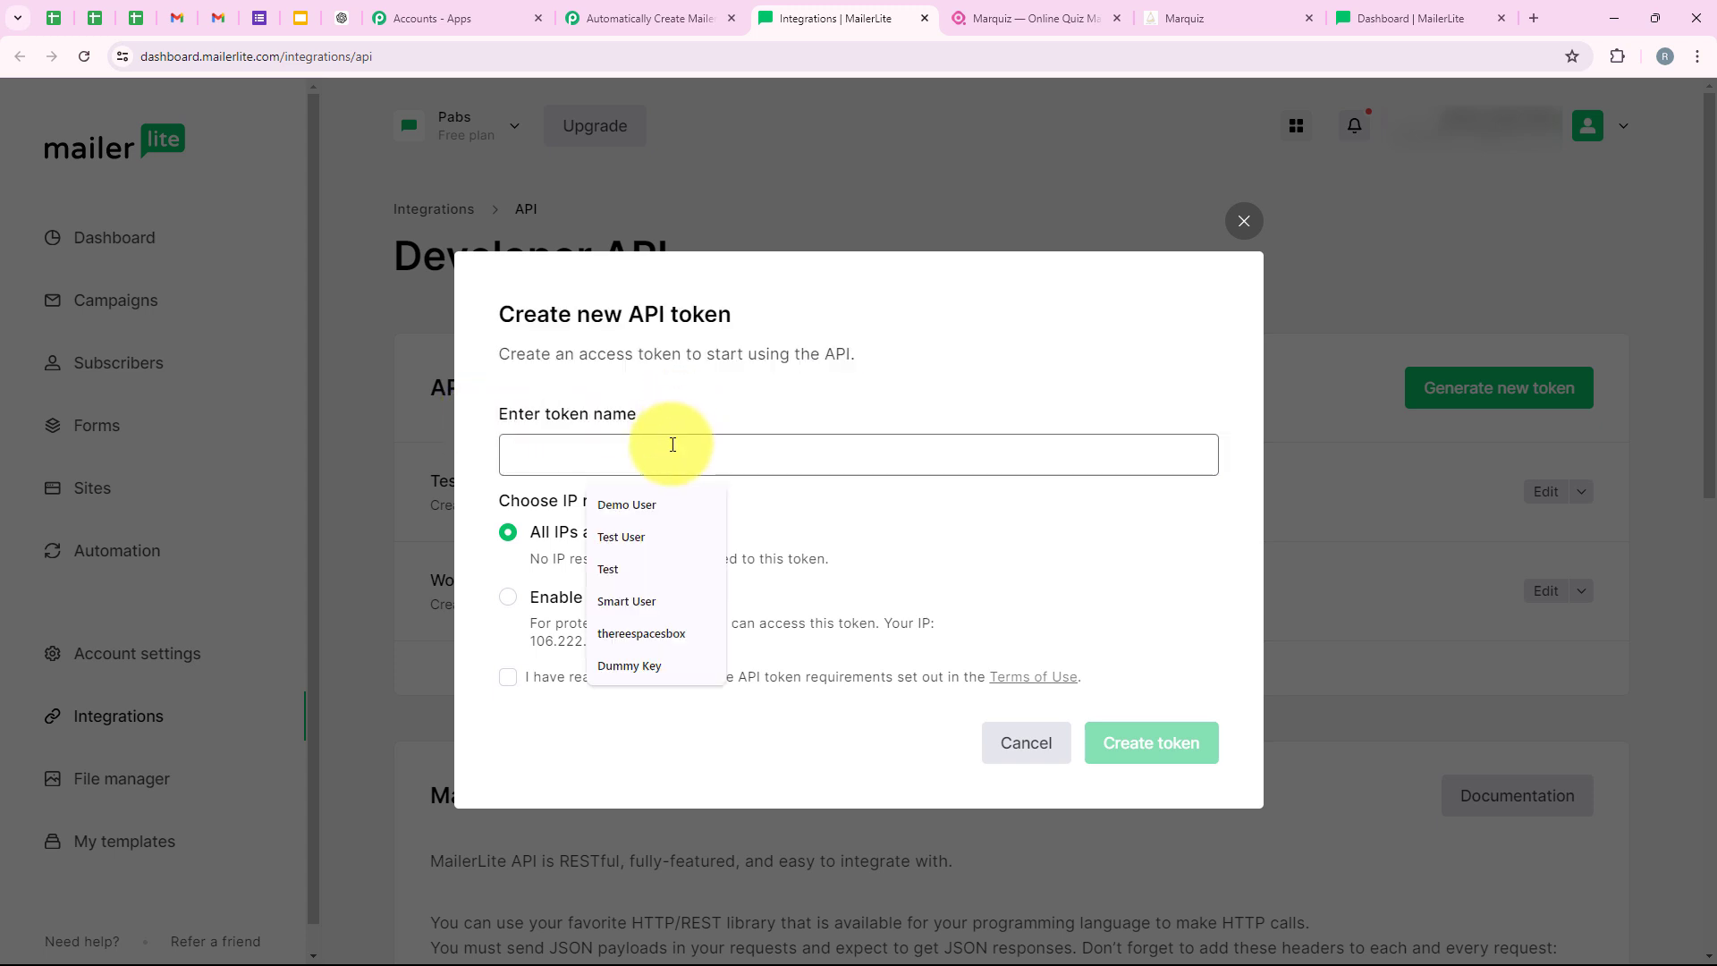
type("MarQ")
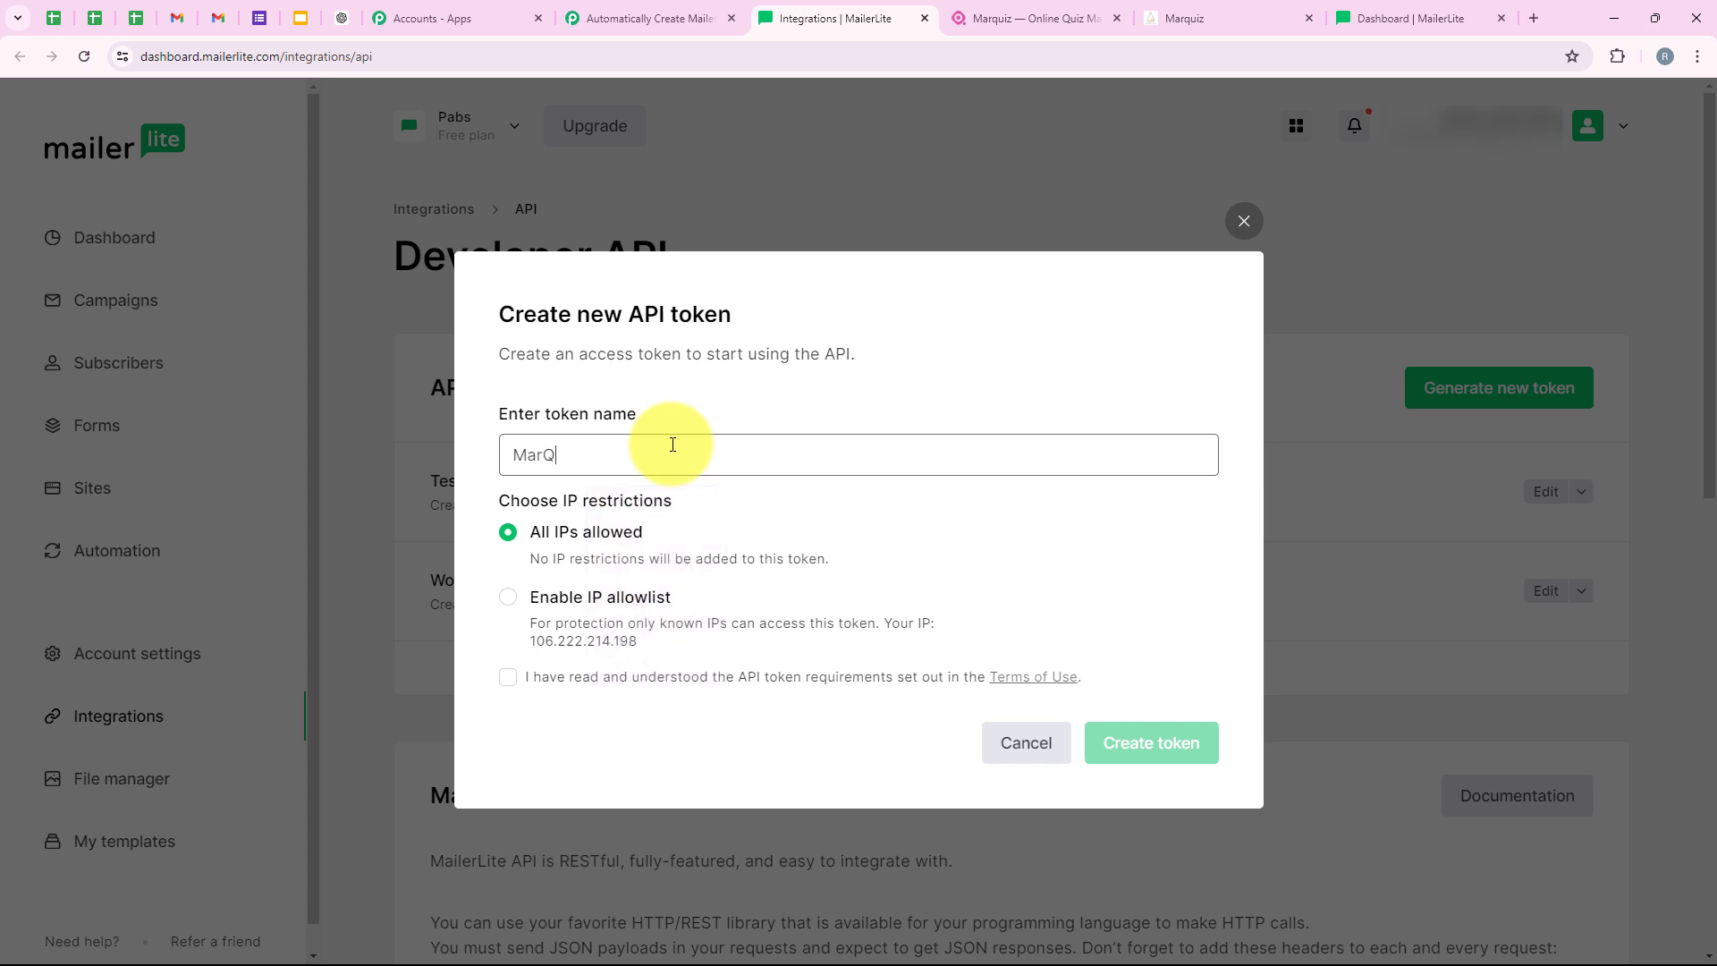
type("uiz")
left_click_drag(497, 517, 721, 481)
left_click(698, 479)
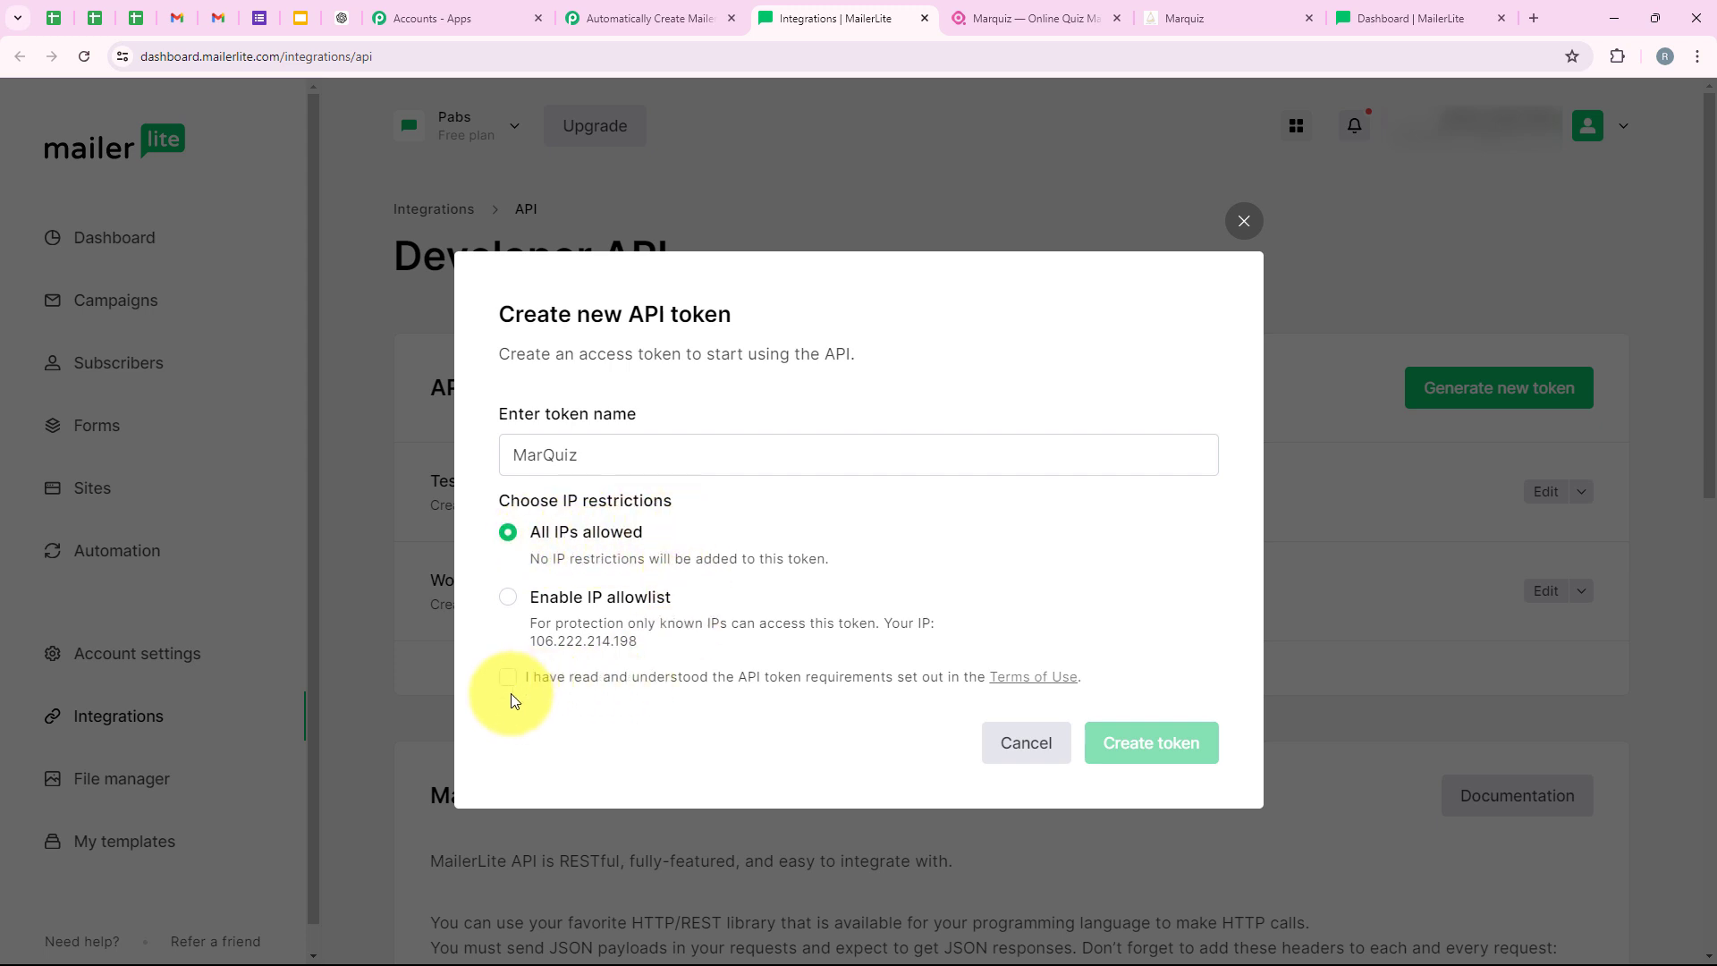
left_click(1159, 745)
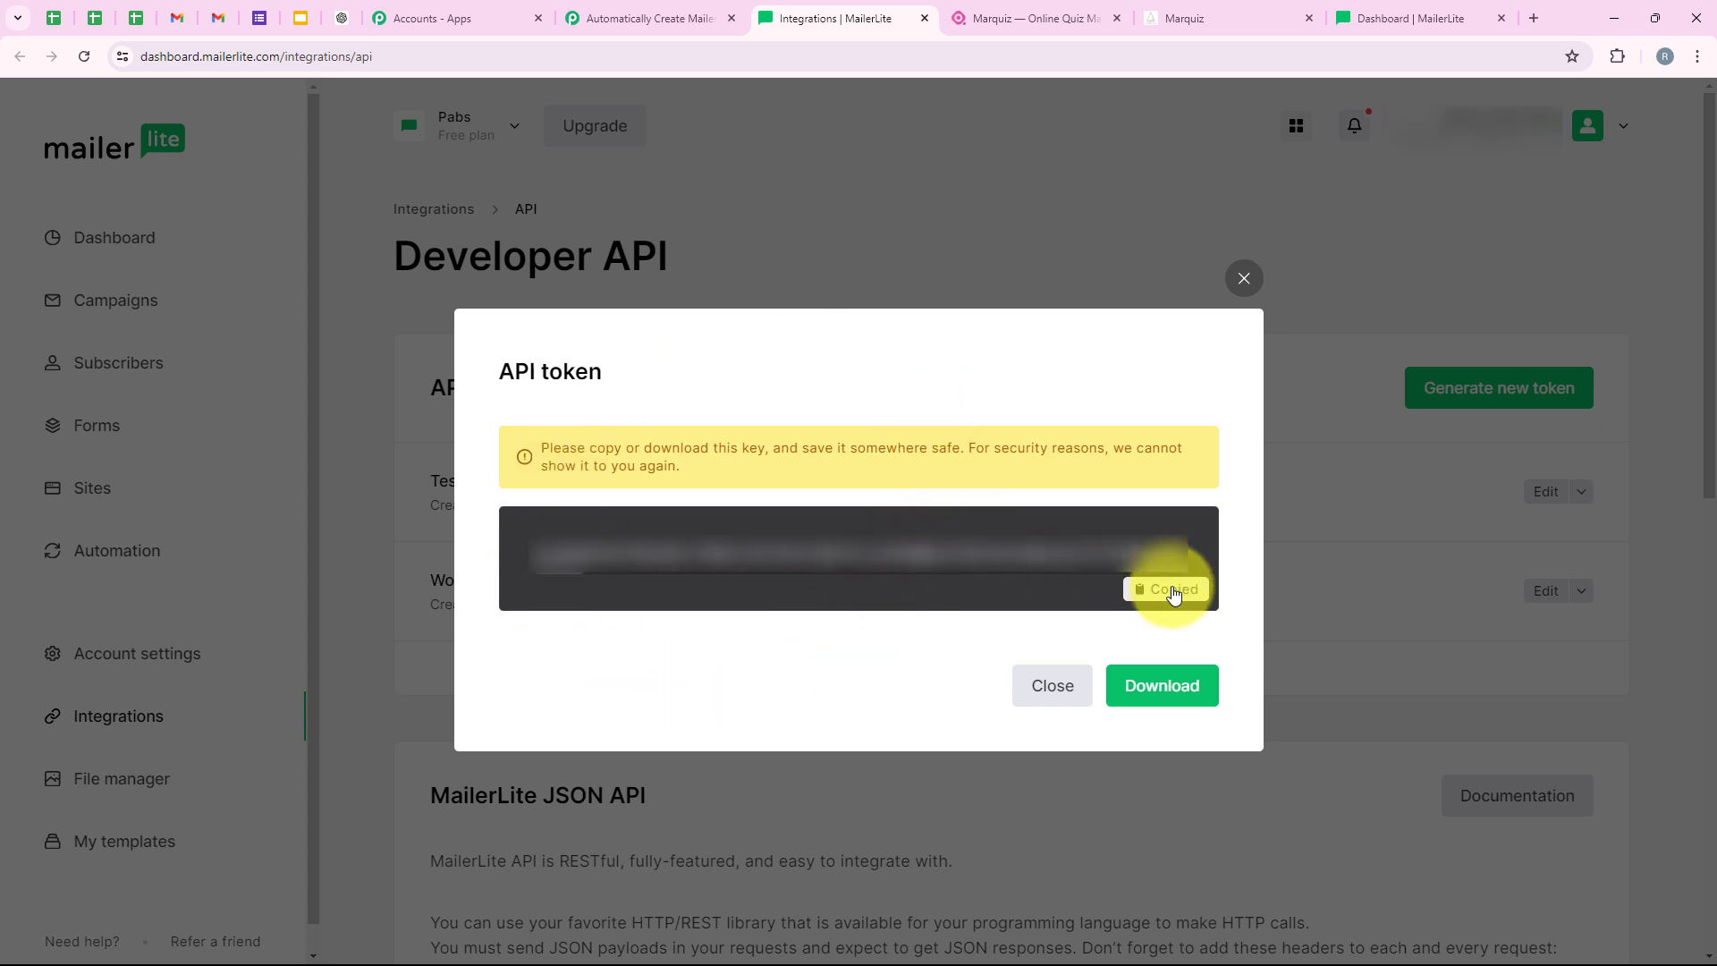
left_click(1257, 281)
Switch to Pabbly Connect, paste the API token into the new MailerLite connection and save it
left_click(649, 18)
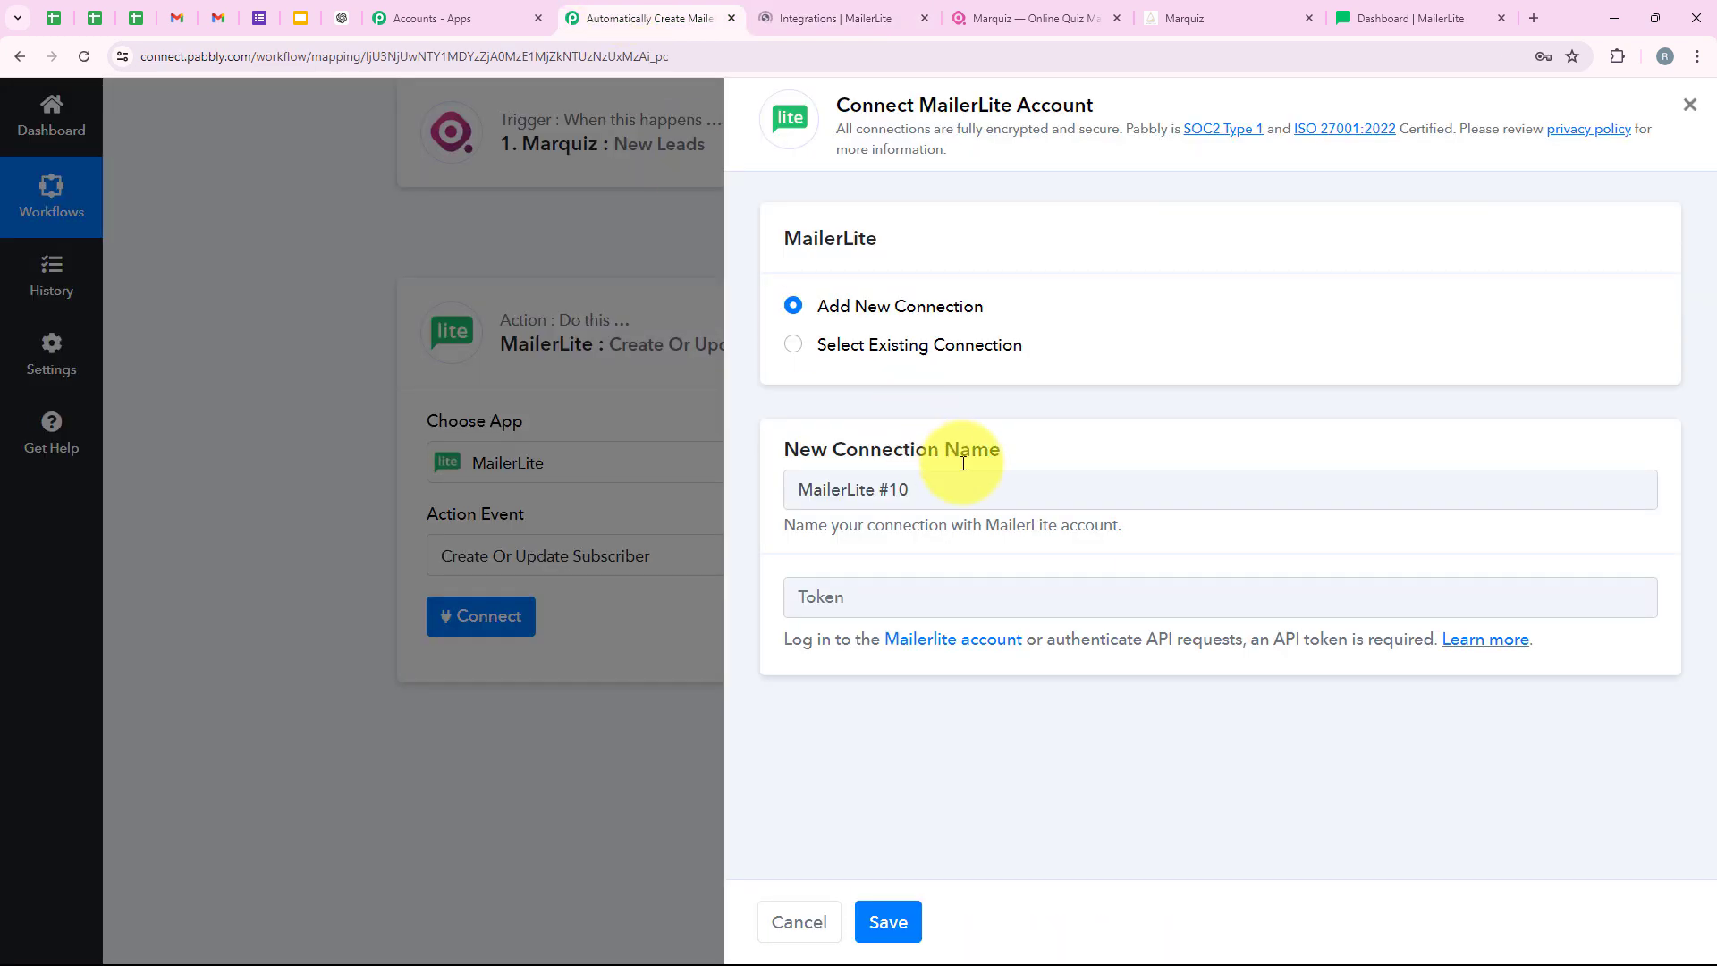
right_click(861, 600)
left_click(904, 411)
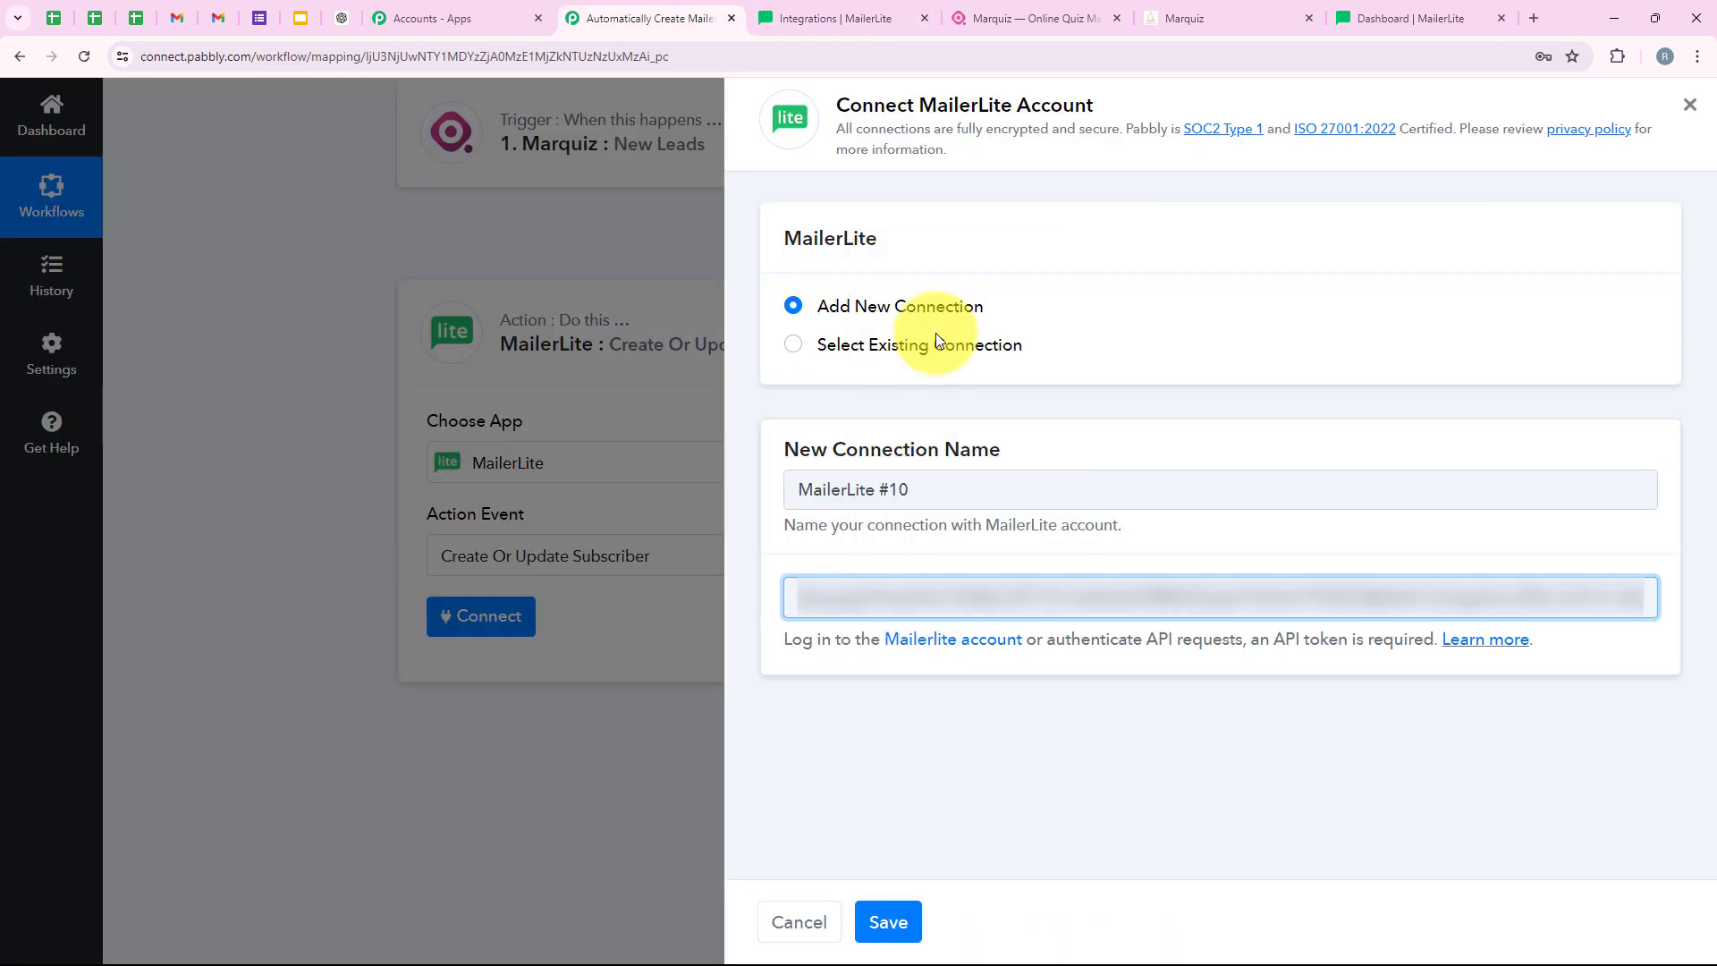
left_click(906, 924)
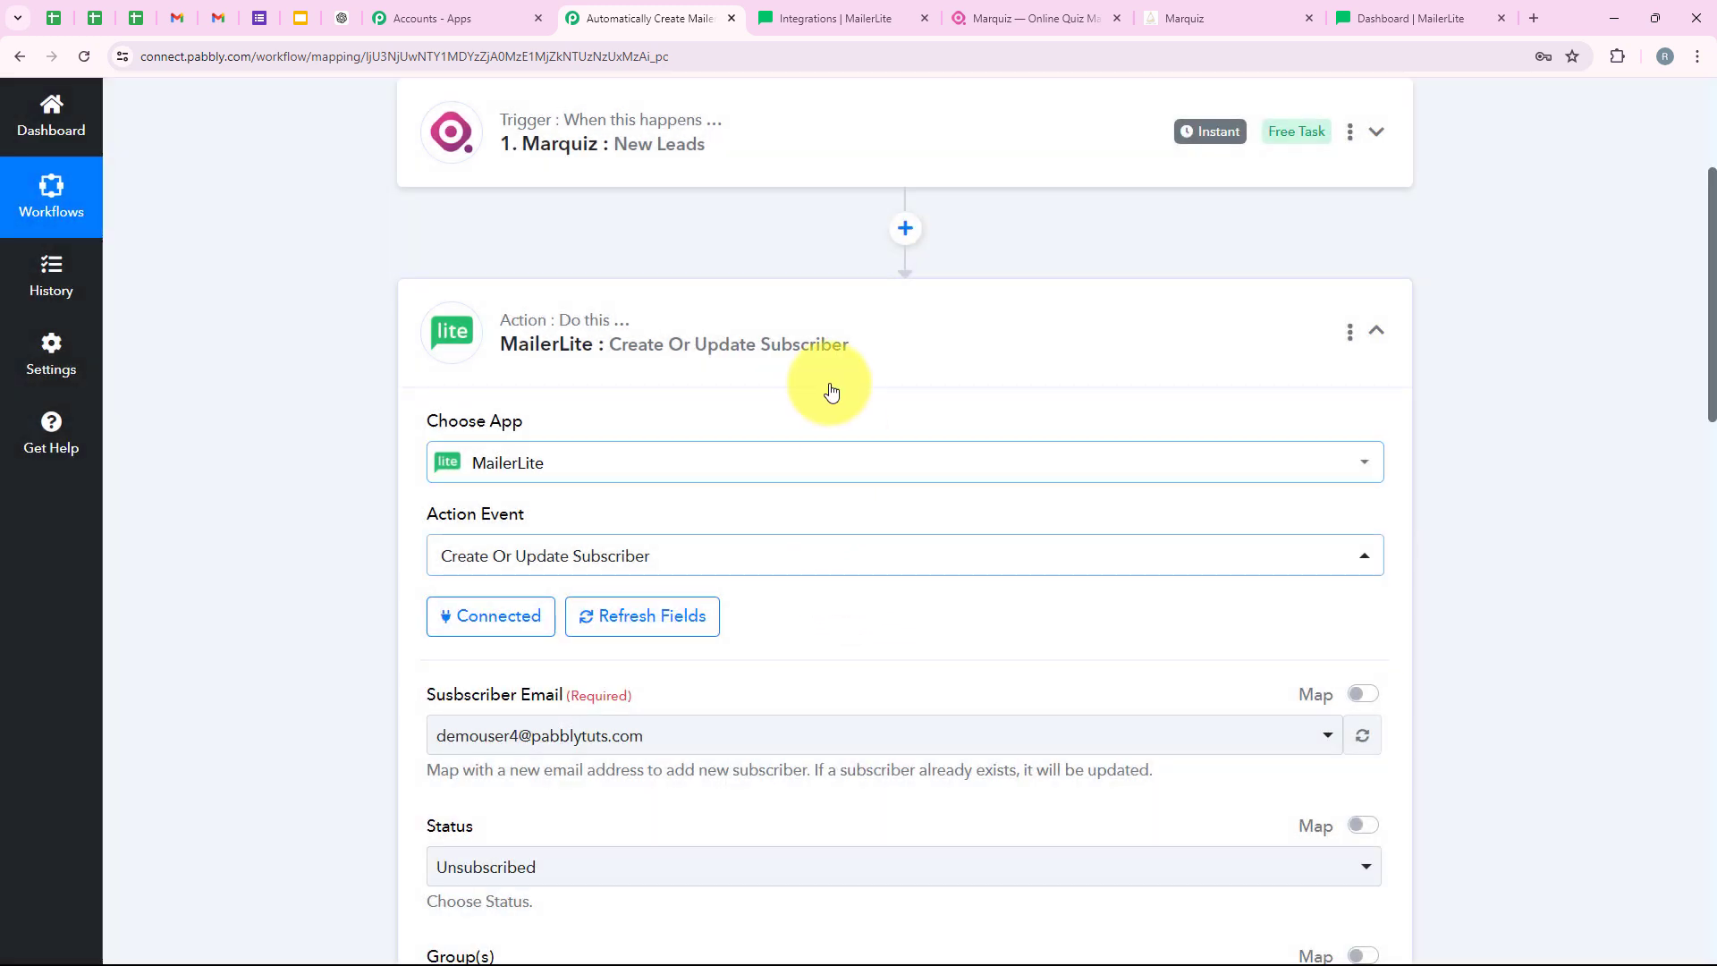
Enable mapping for the Subscriber Email field and clear its preset address
scroll(824, 386, "down", 1)
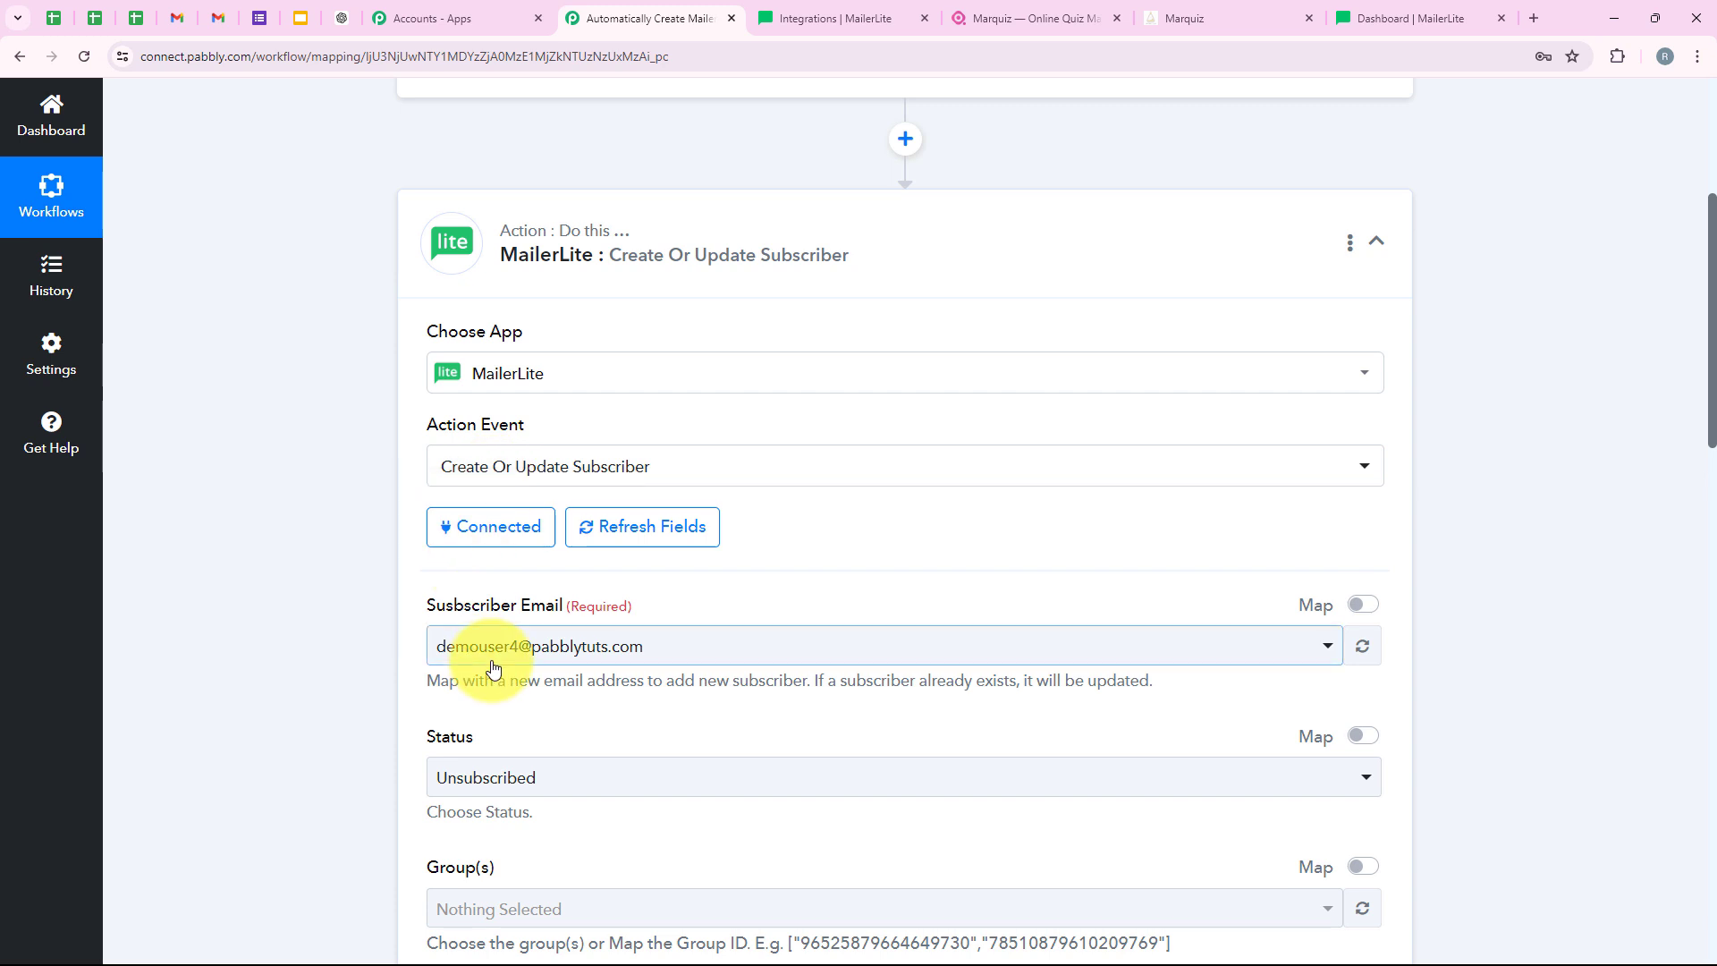
scroll(492, 664, "down", 1)
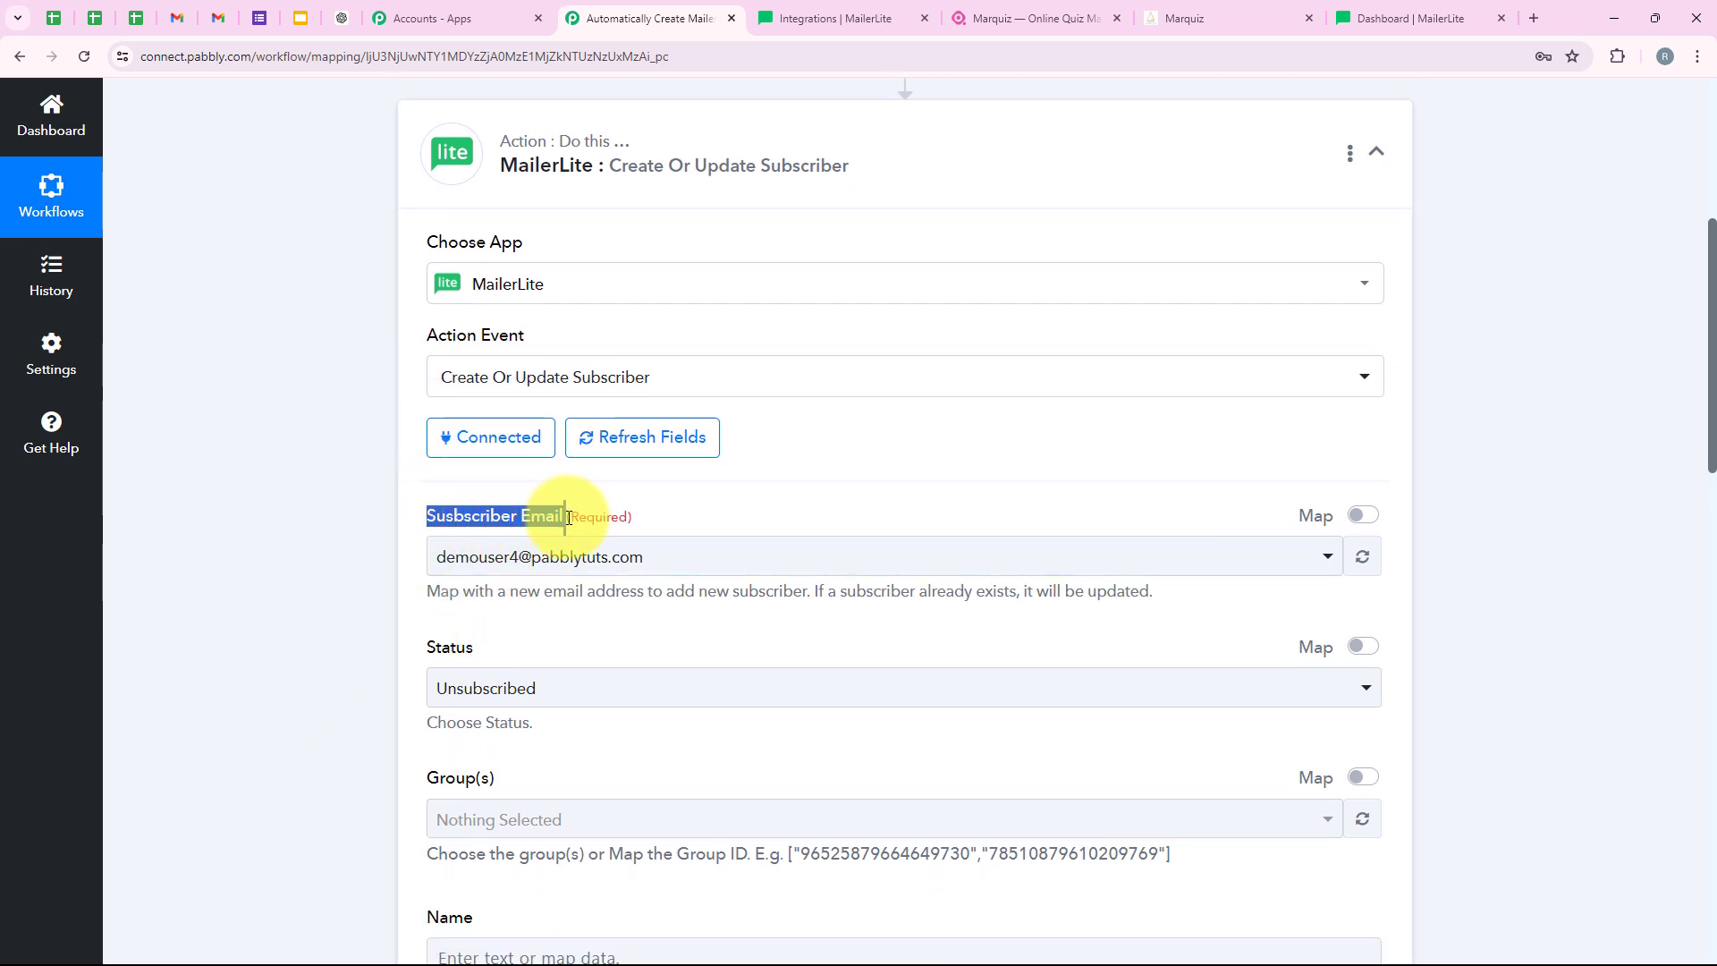
left_click(568, 598)
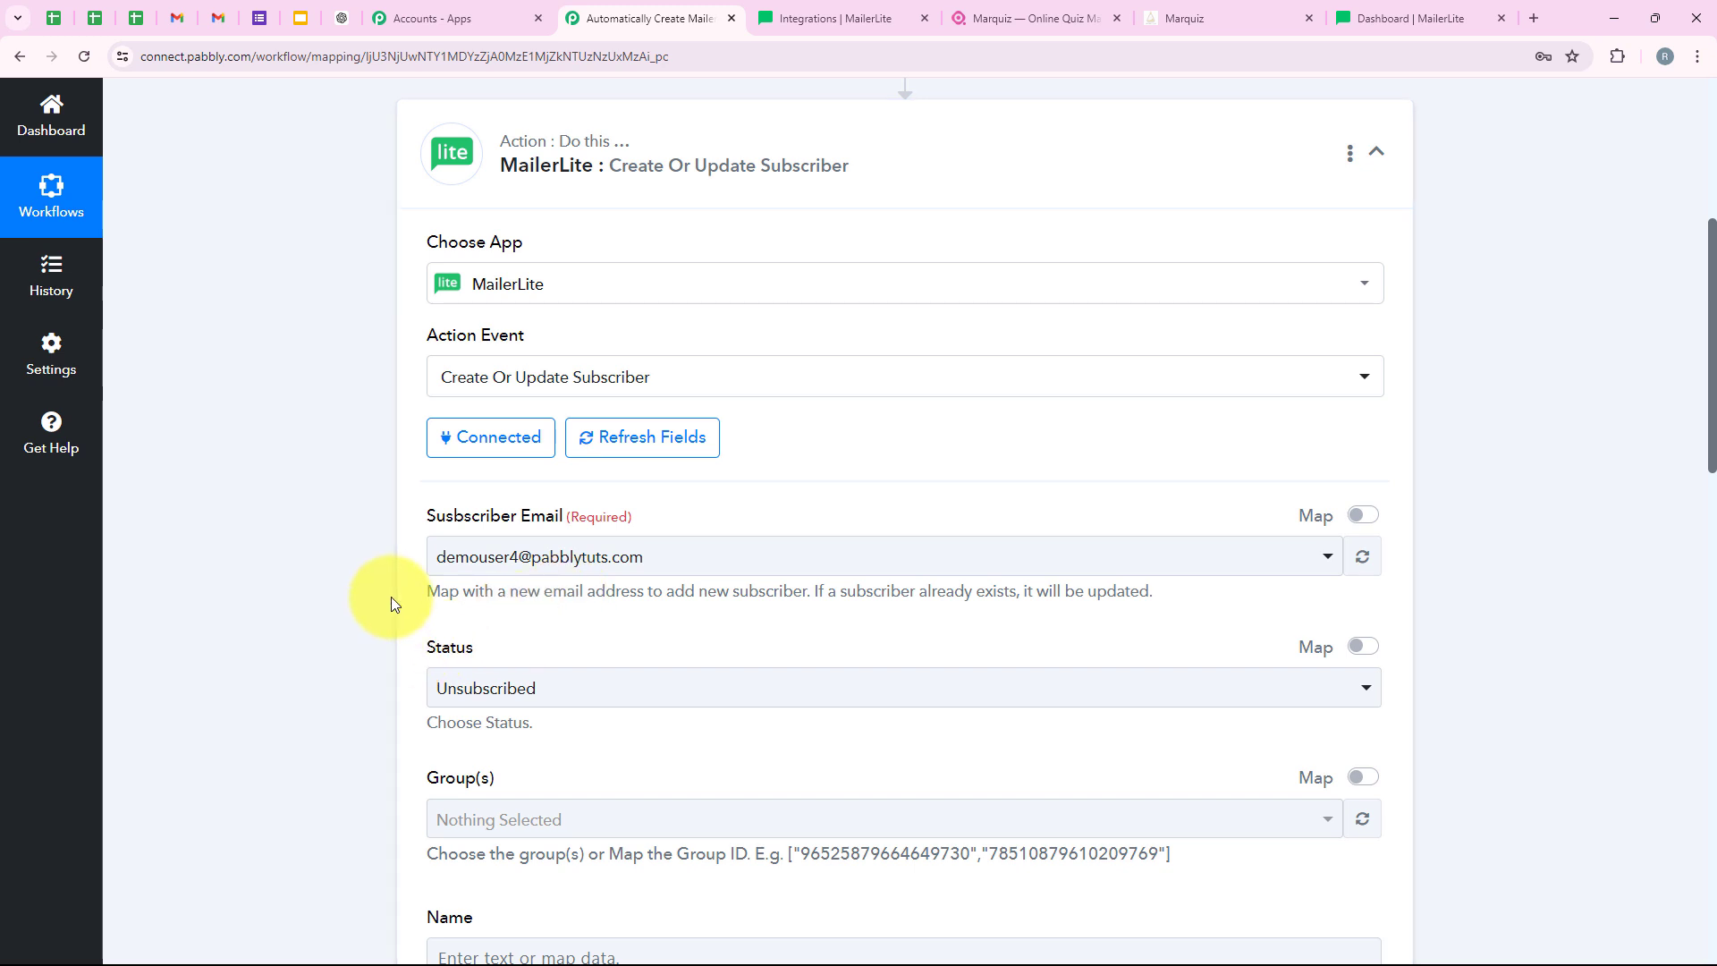
left_click_drag(426, 590, 651, 608)
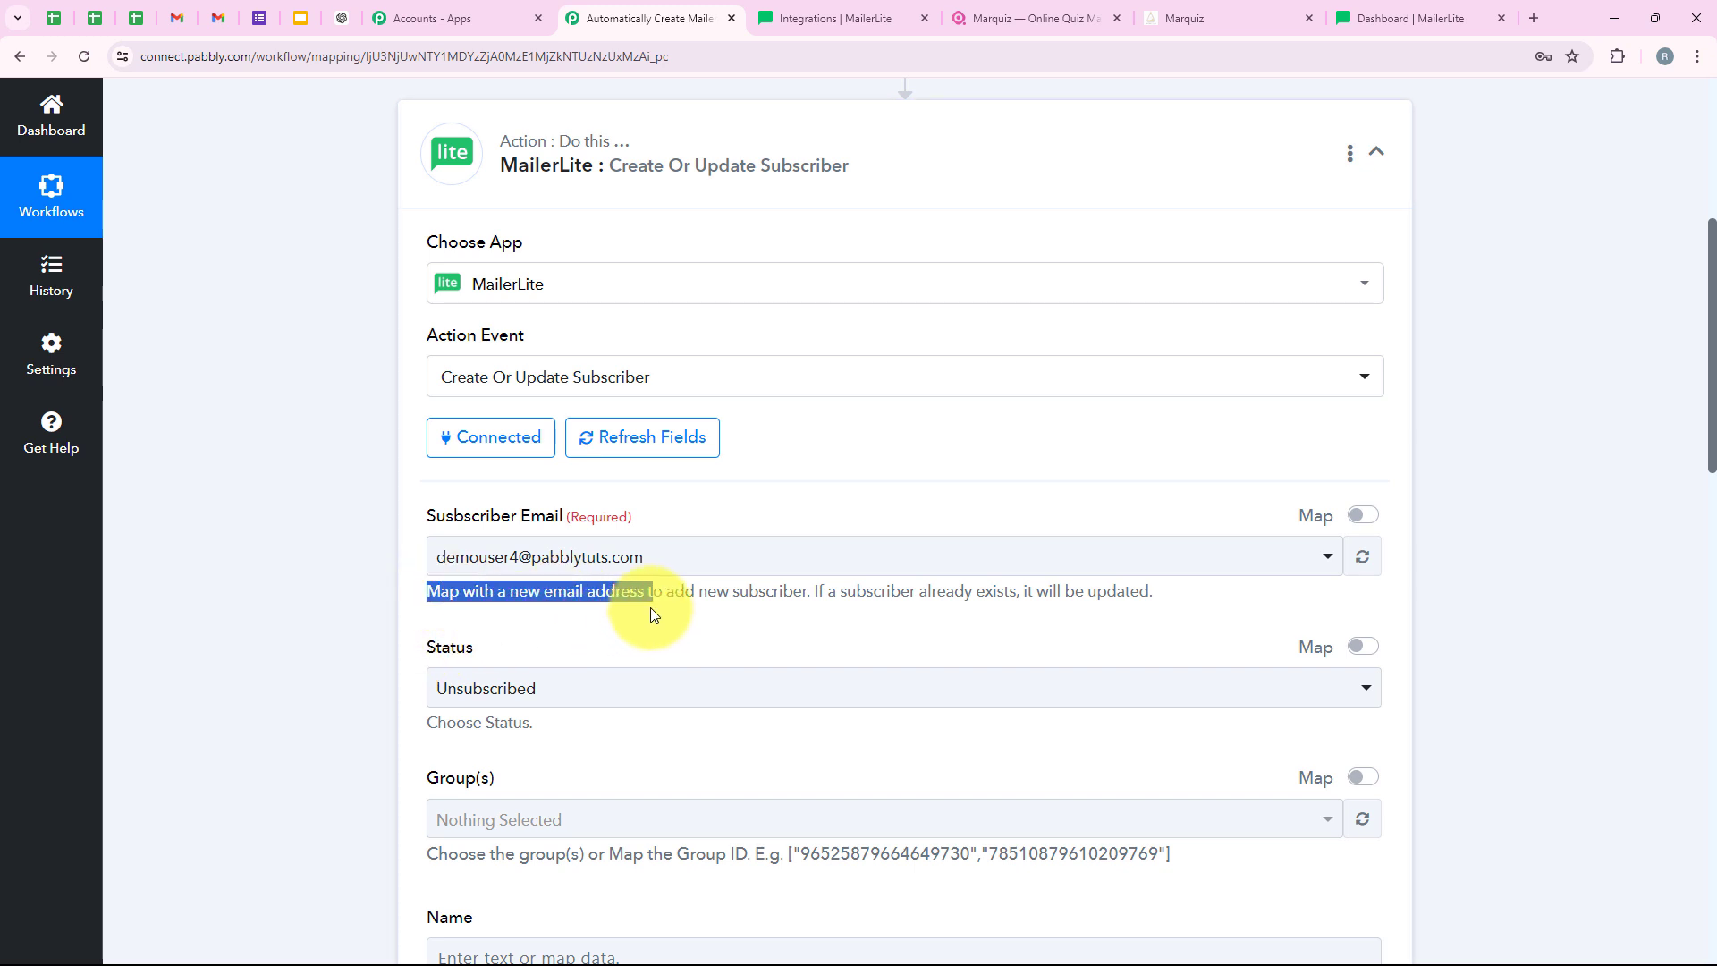
left_click(633, 562)
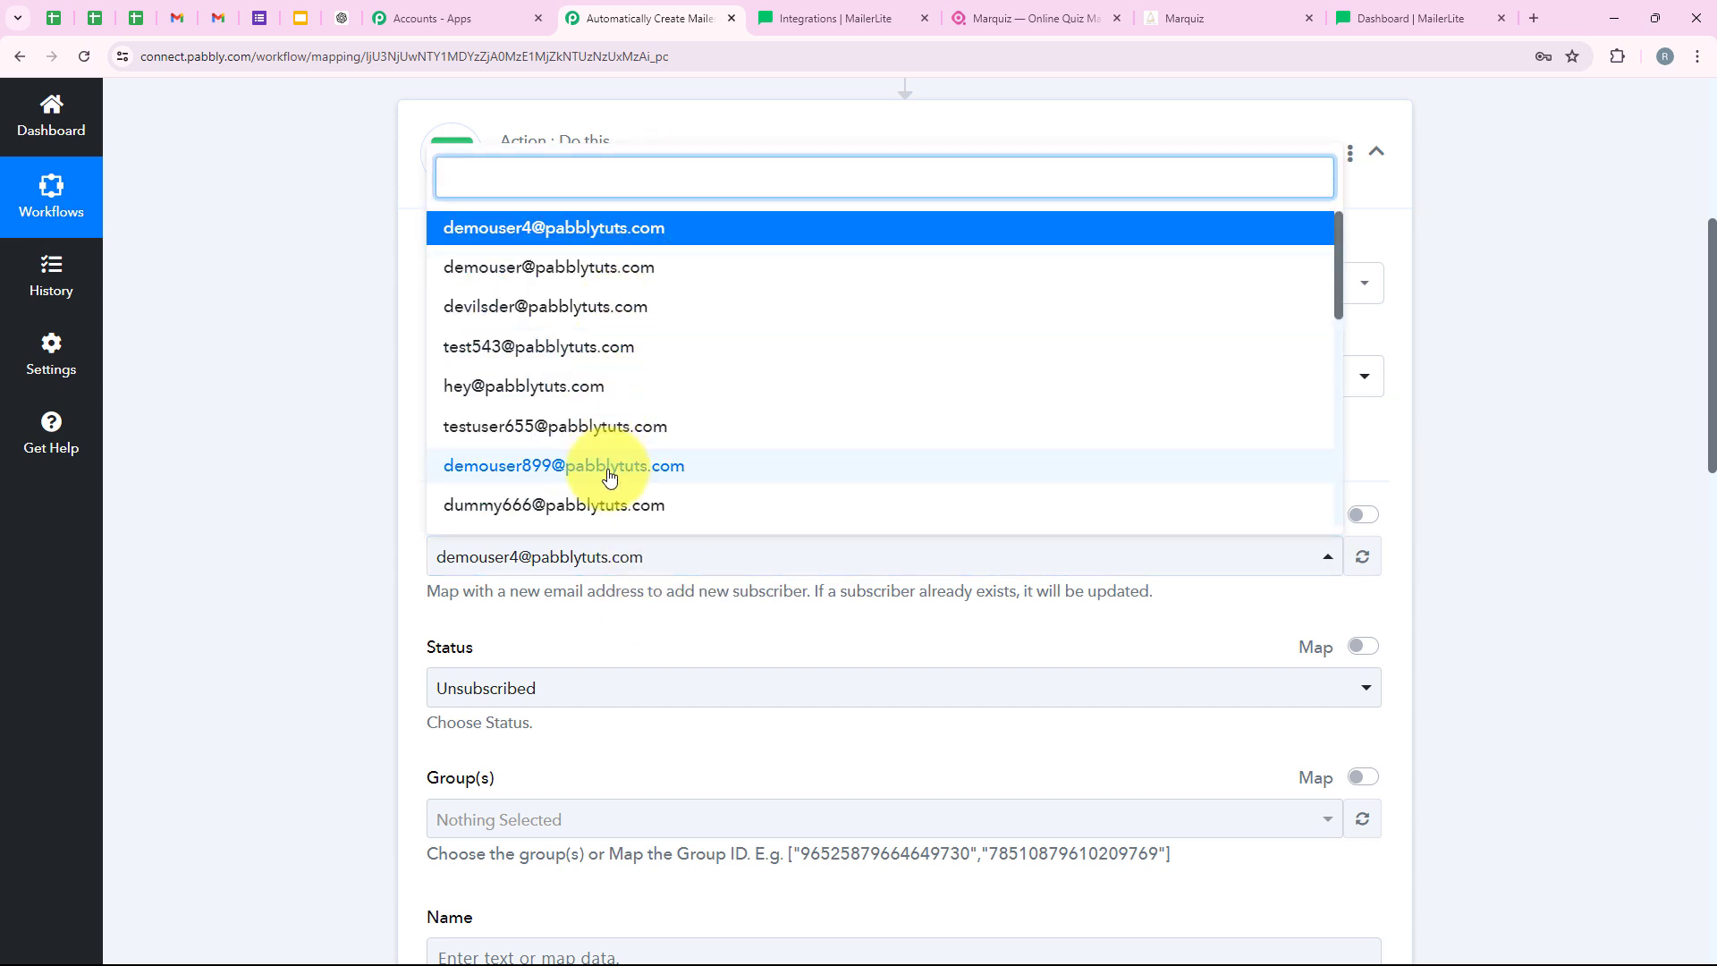
left_click(630, 603)
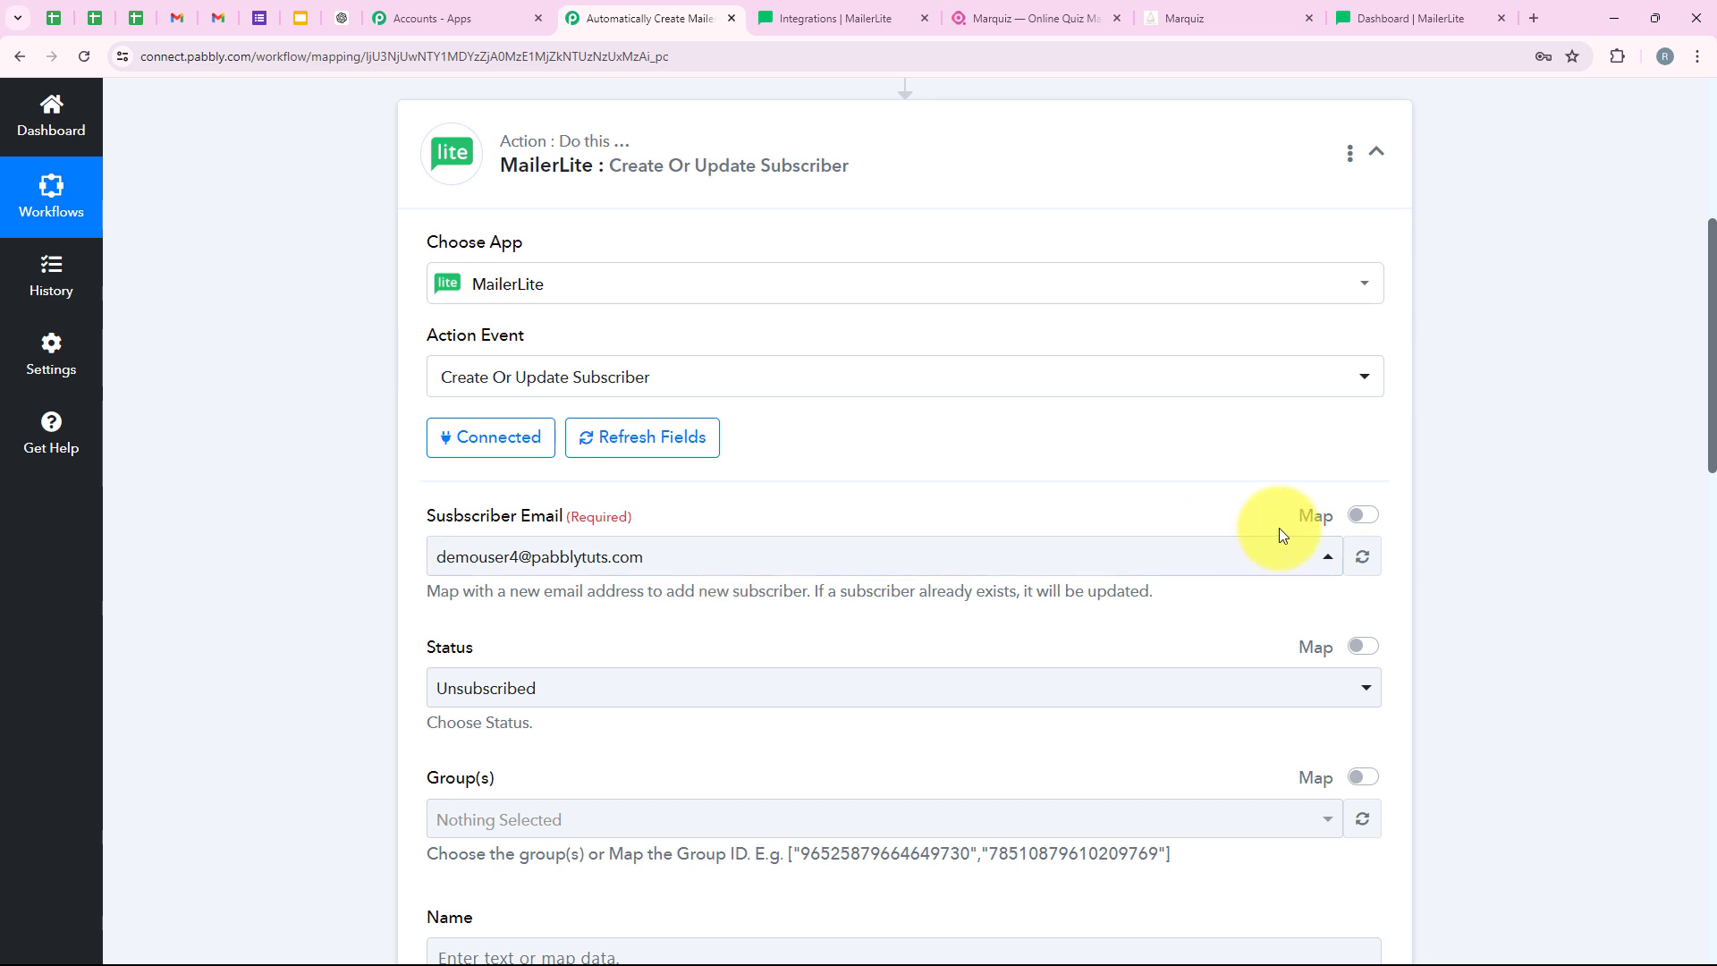
left_click(1365, 516)
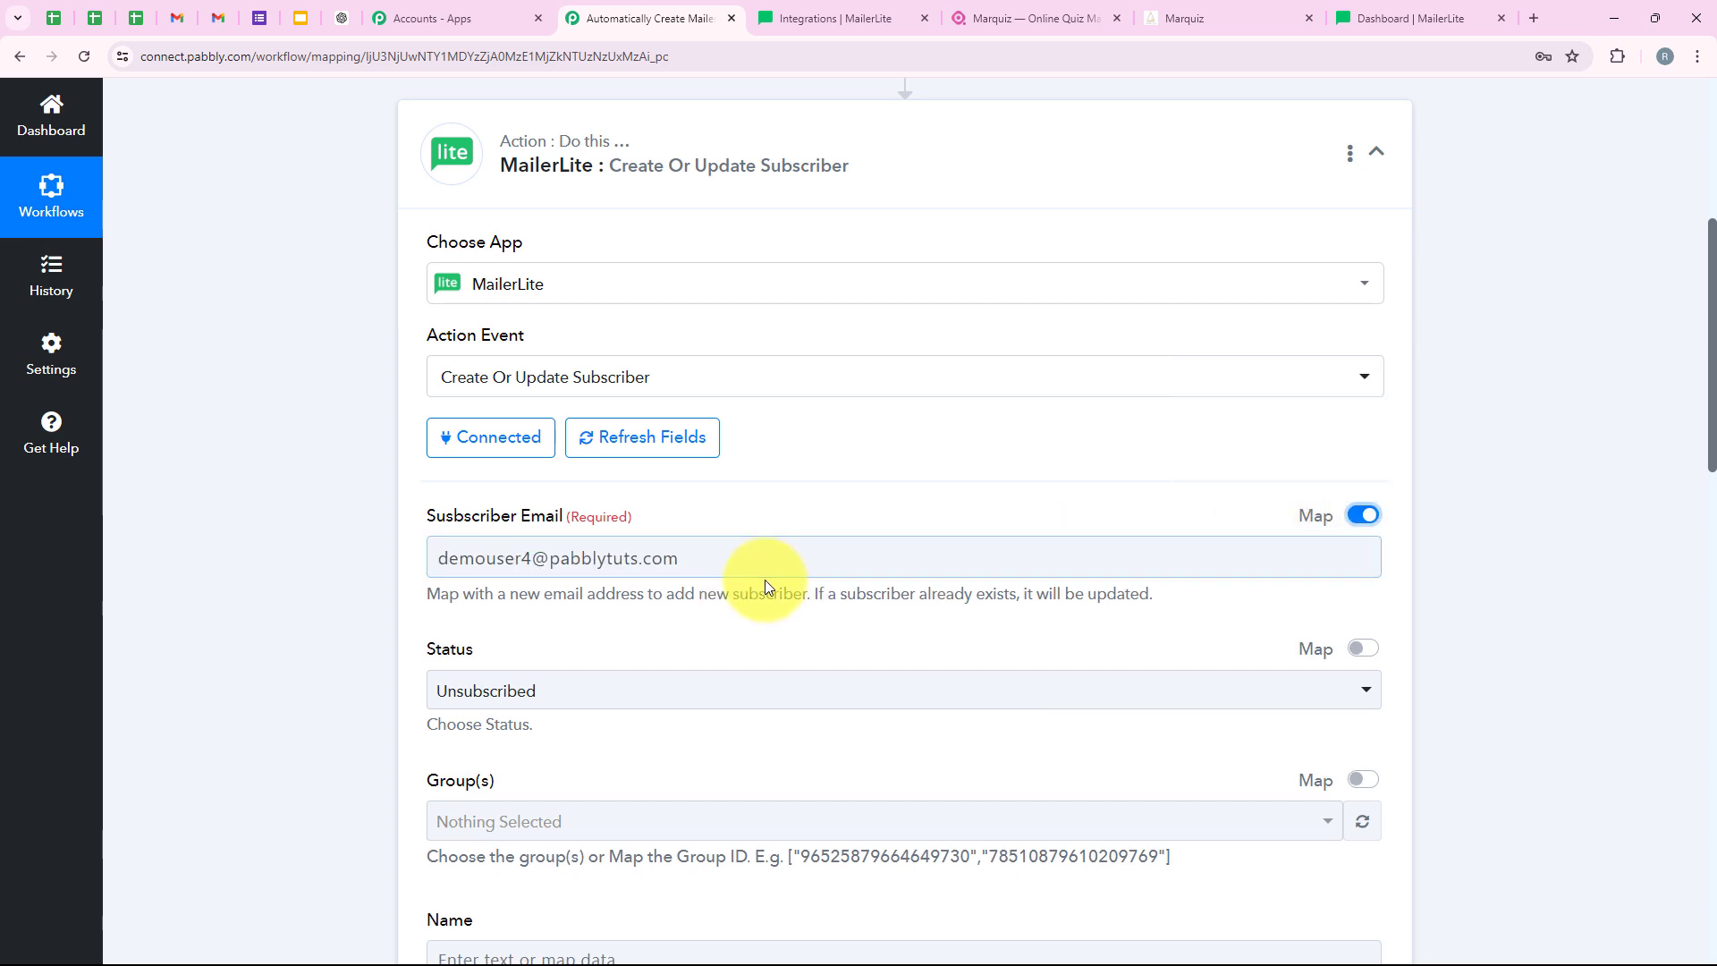
left_click_drag(736, 567, 333, 582)
key("BackSpace")
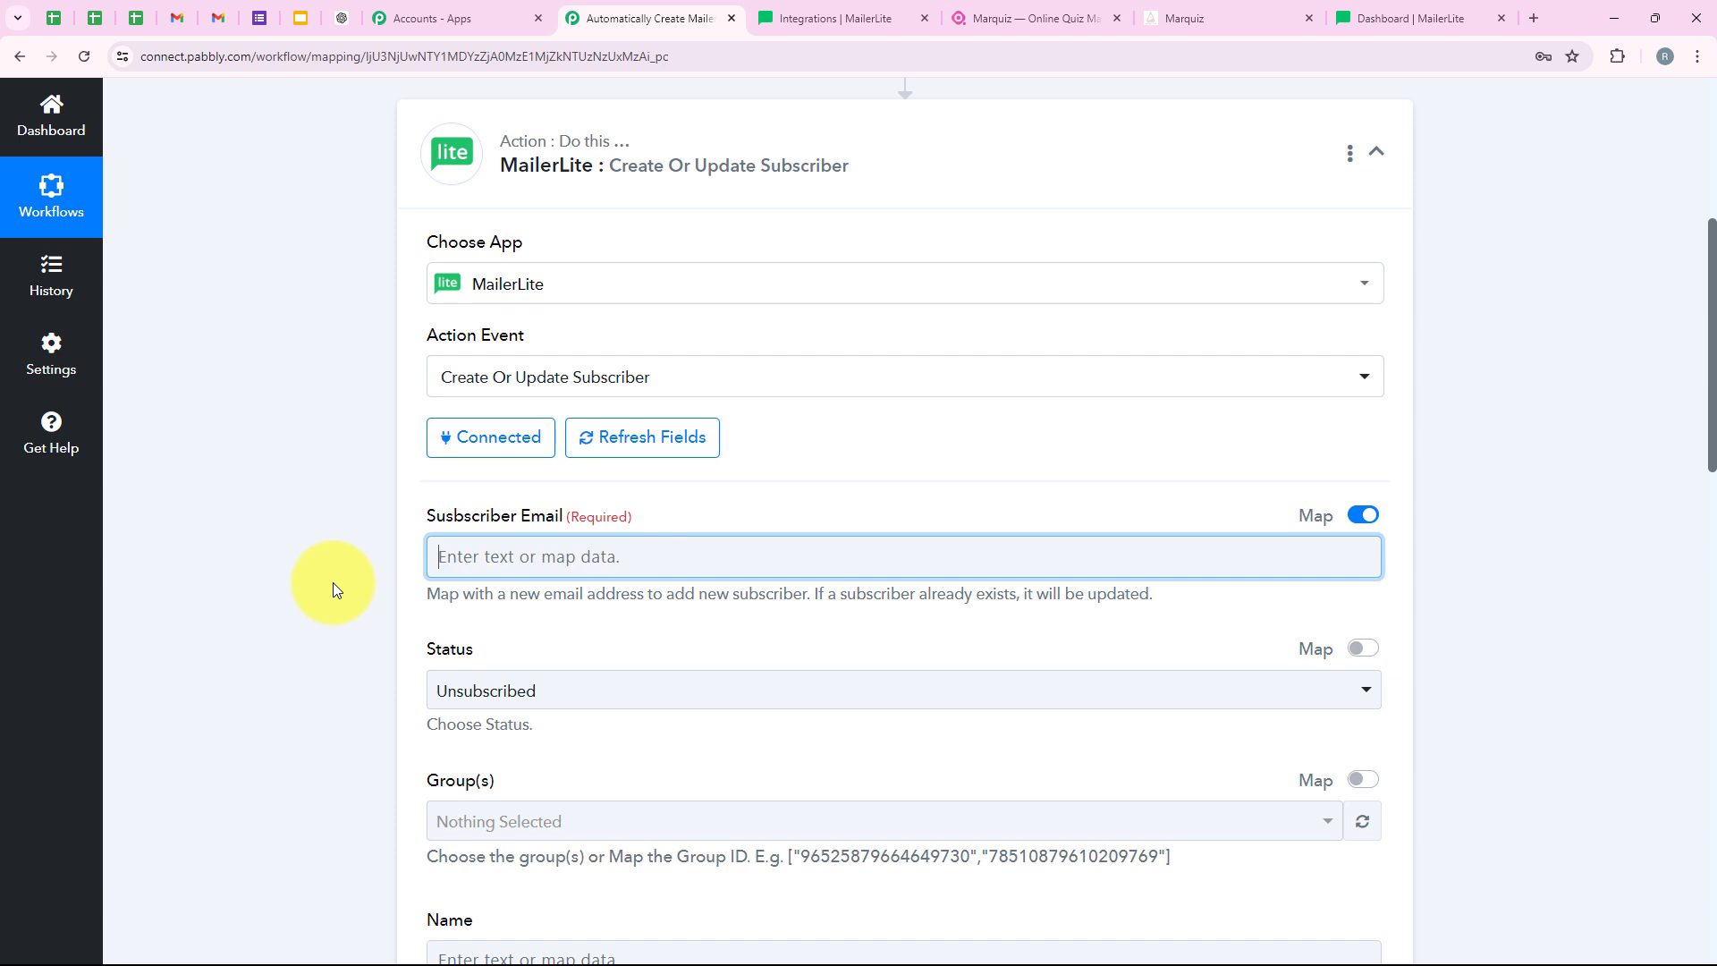
left_click(502, 573)
scroll(805, 518, "down", 1)
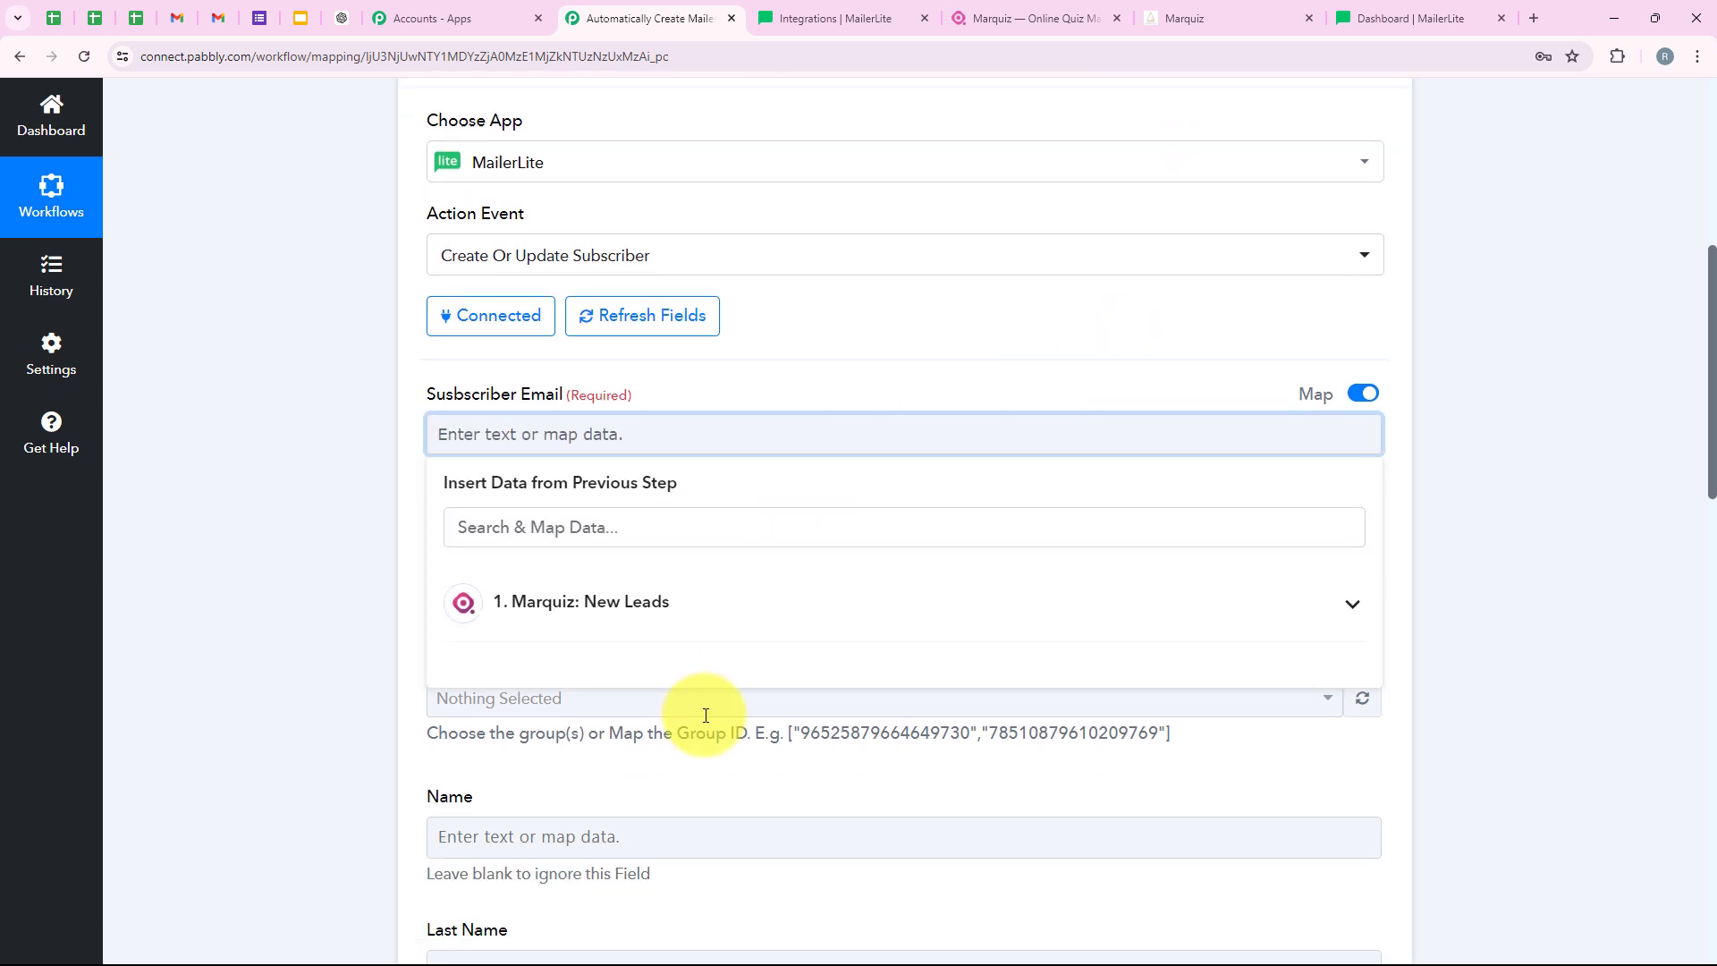
scroll(706, 716, "down", 1)
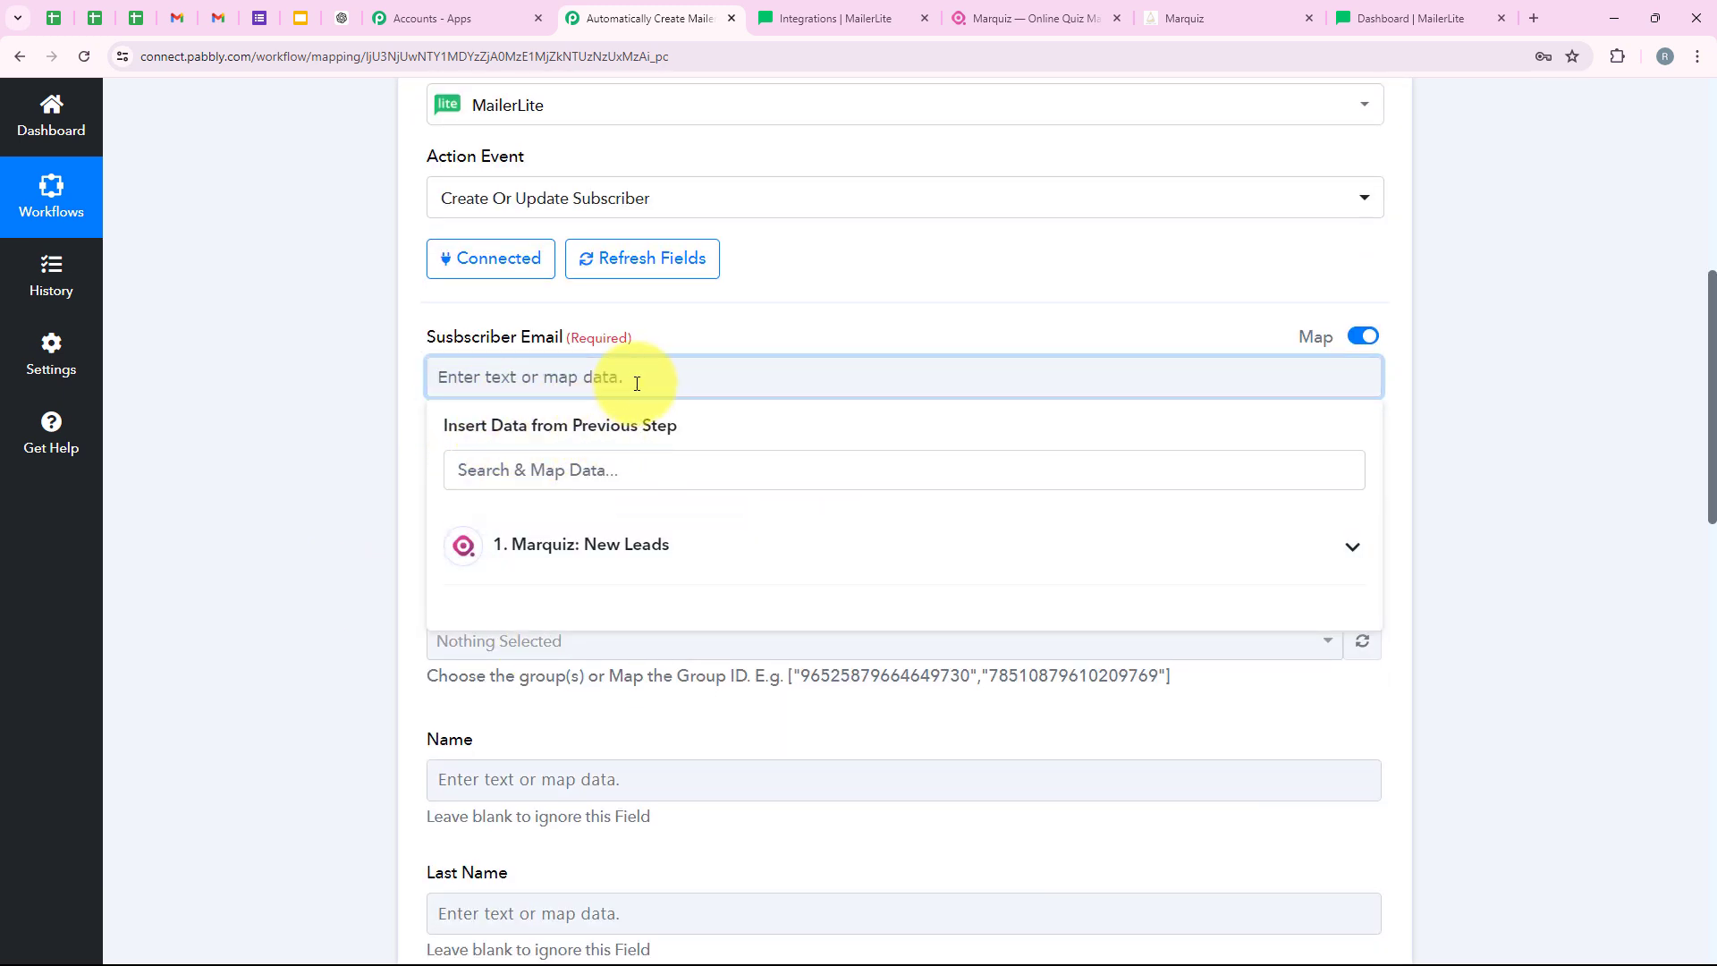
left_click(537, 571)
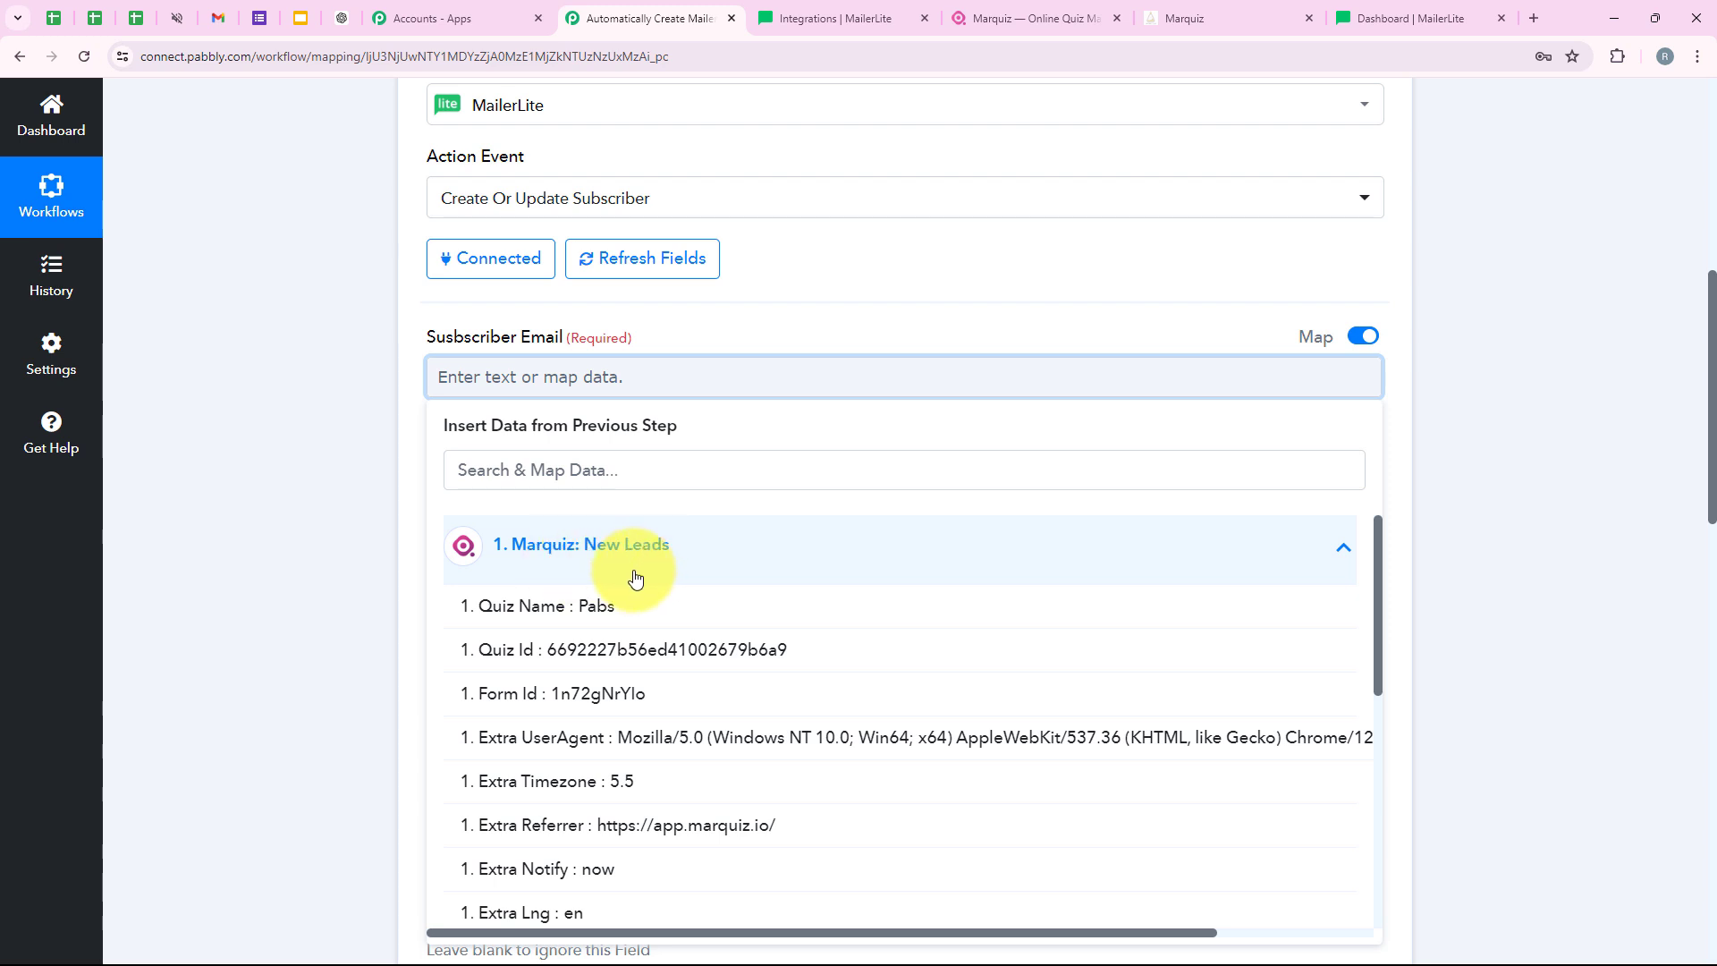
left_click(677, 381)
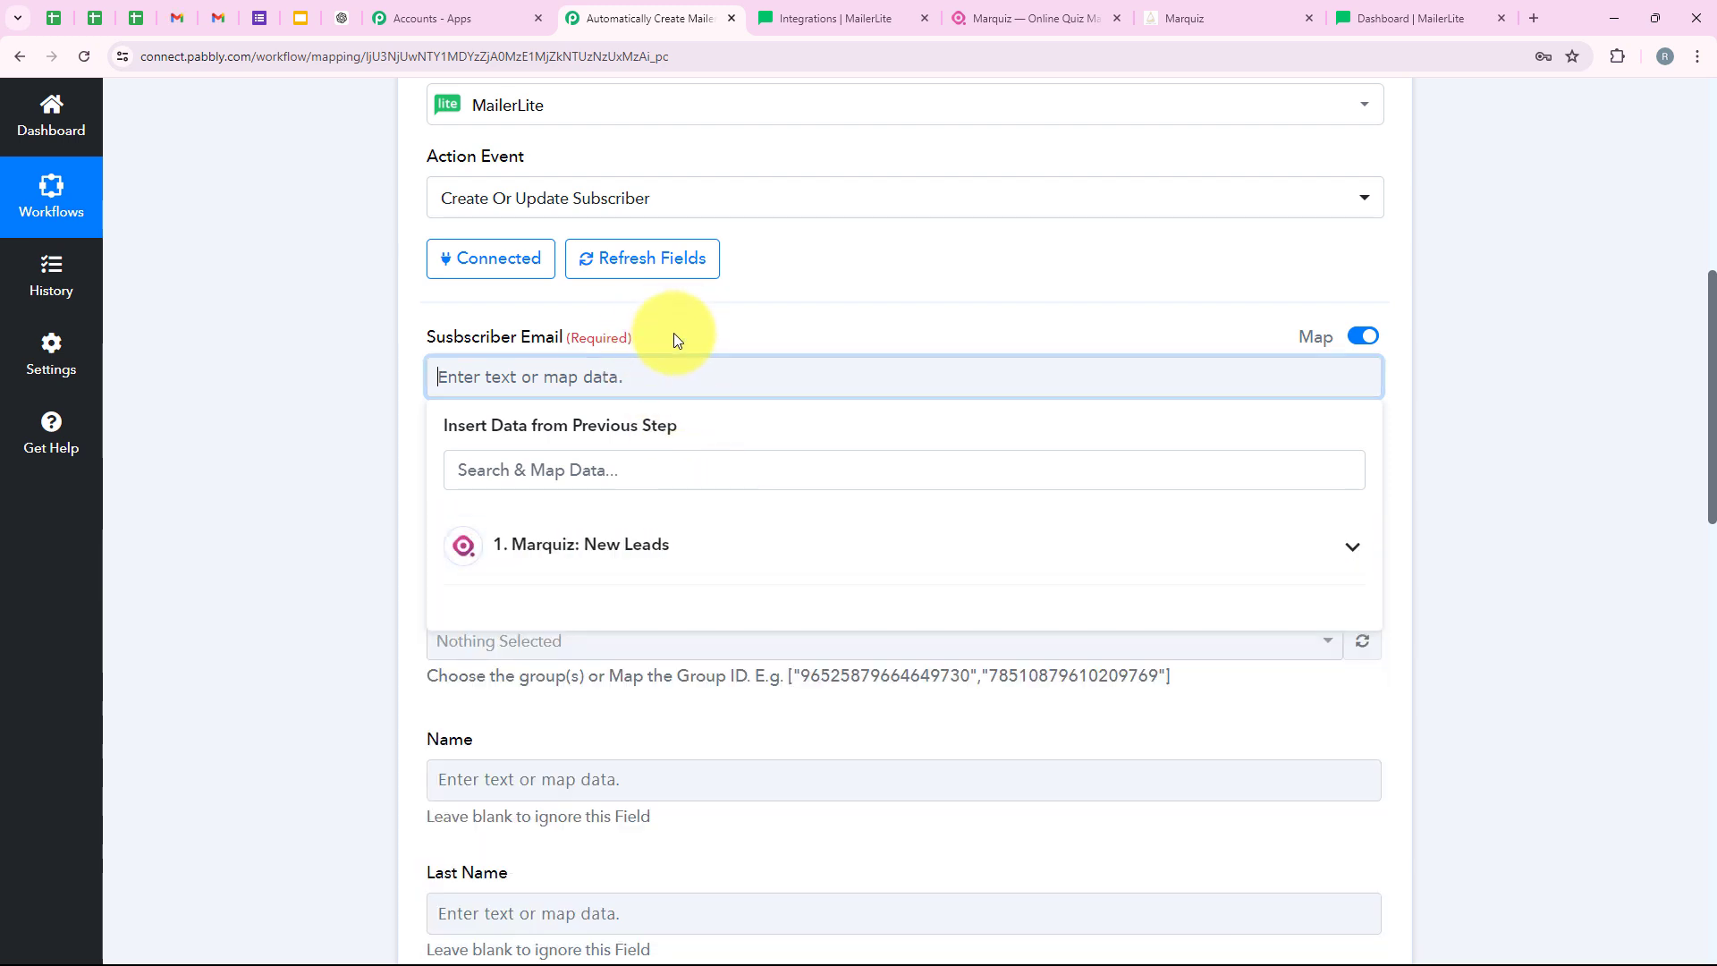
left_click(677, 339)
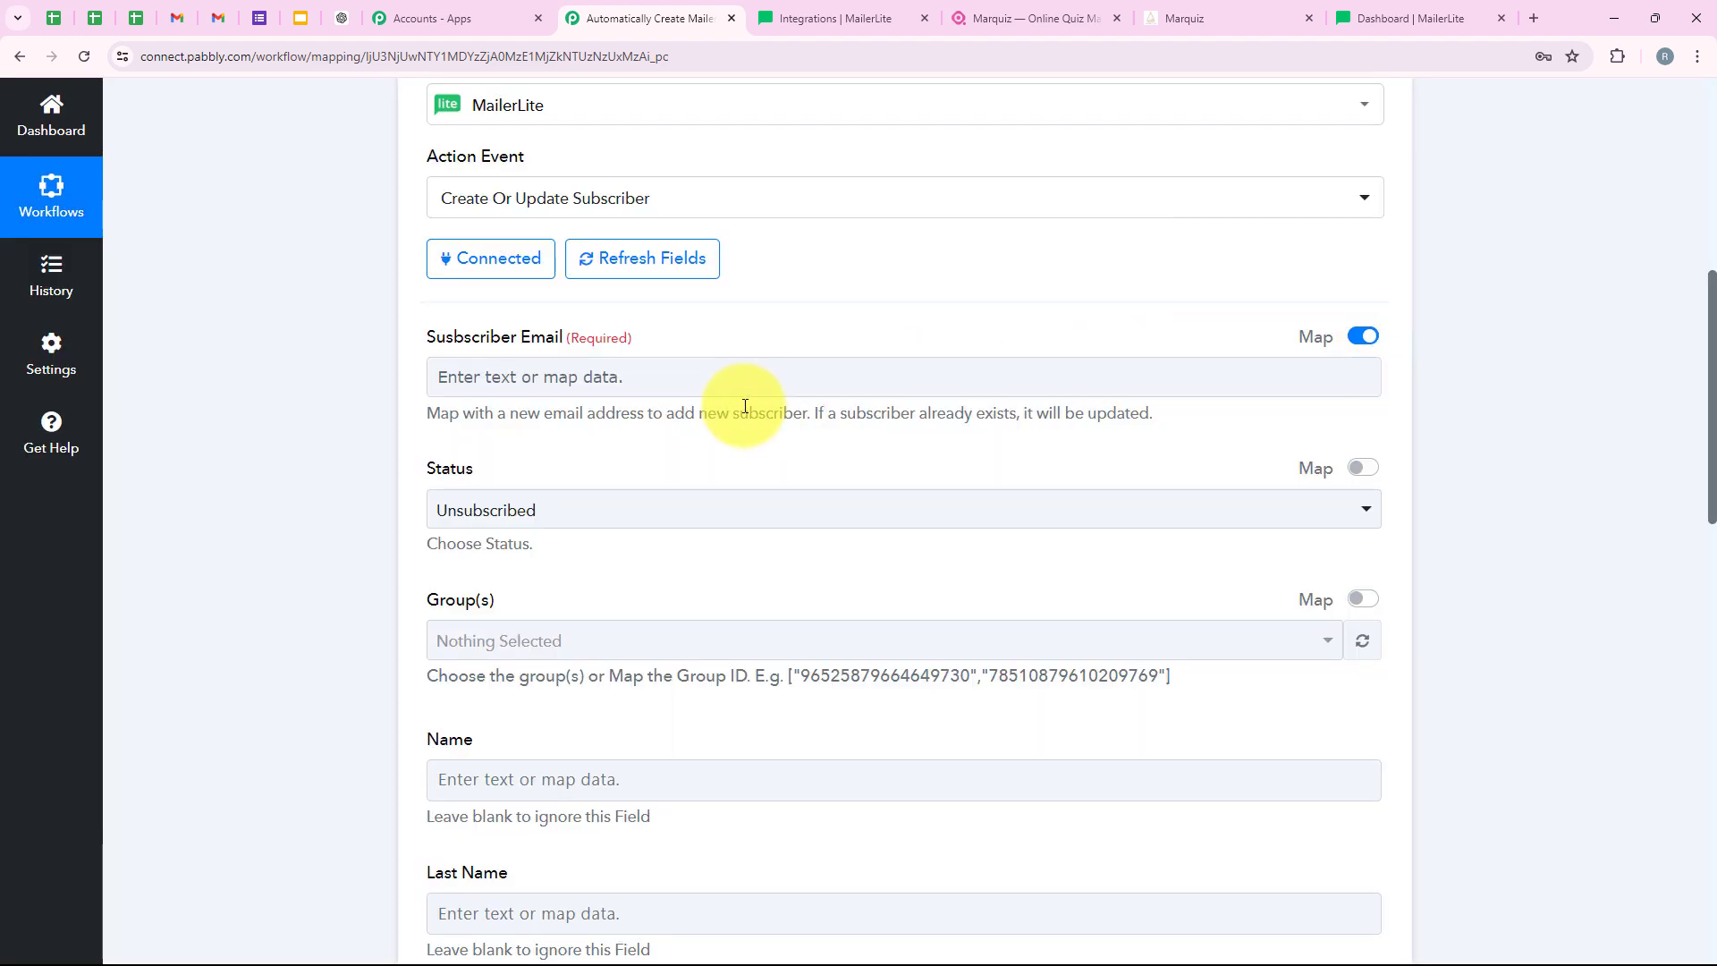
Map the Subscriber Email field to the Contacts Email value from the Marquiz New Leads data, finding it with the search "email"
left_click(728, 372)
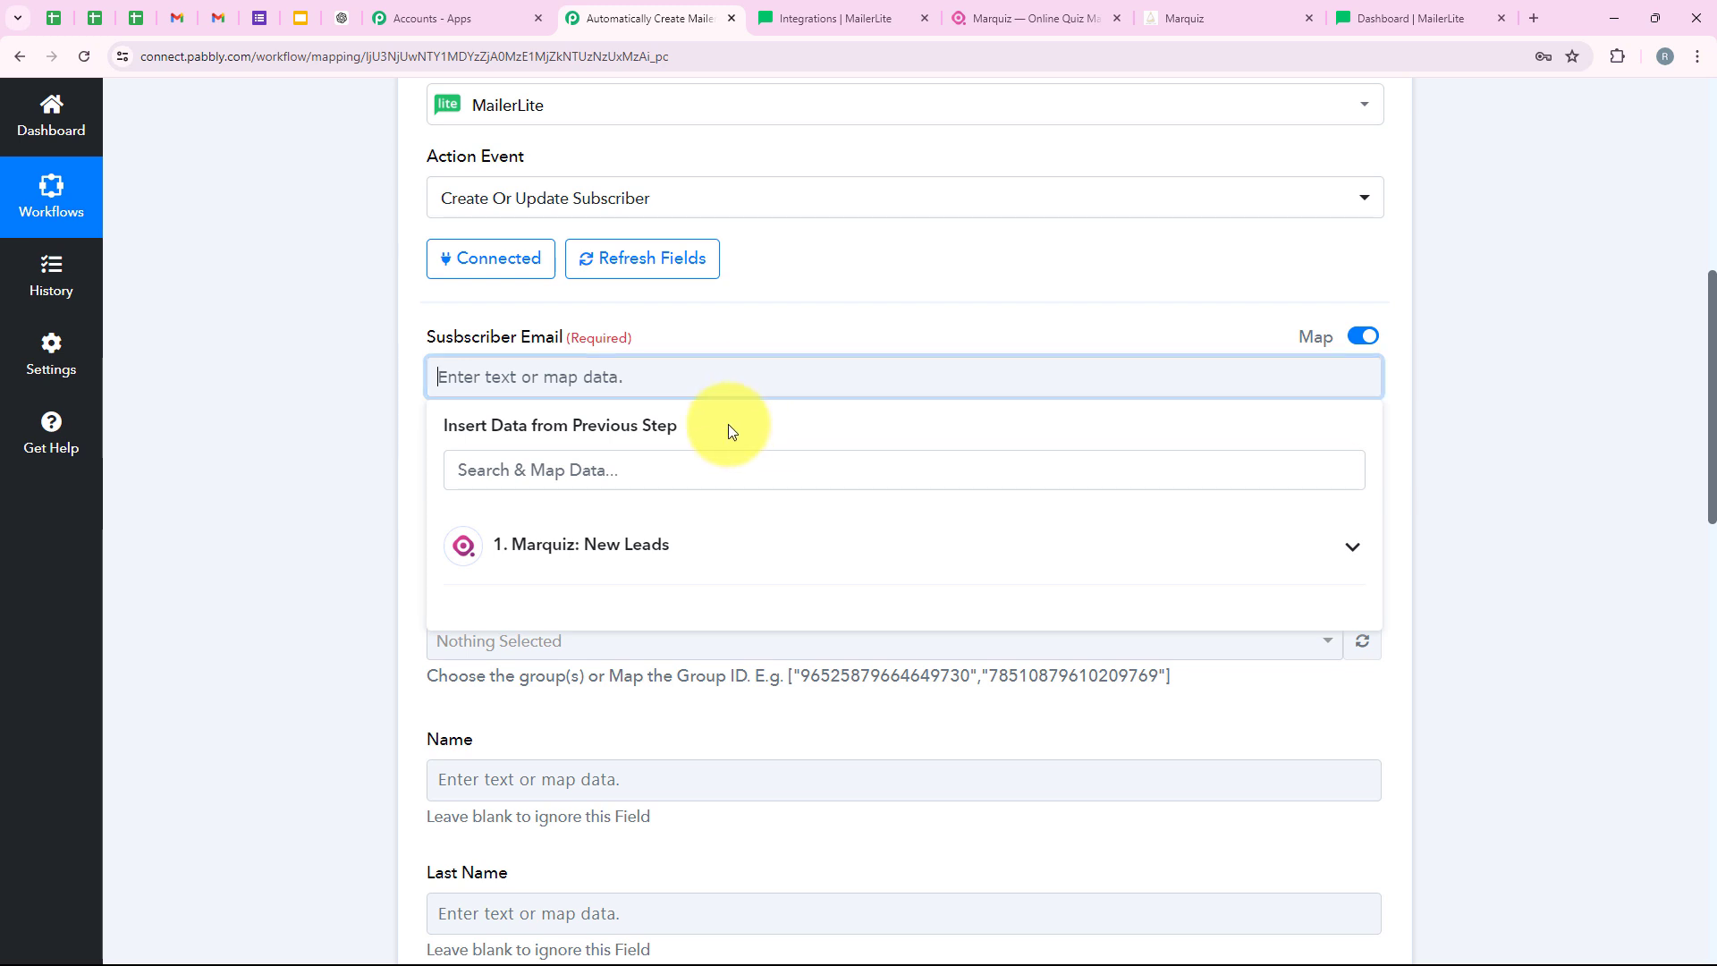
left_click(554, 572)
left_click(565, 478)
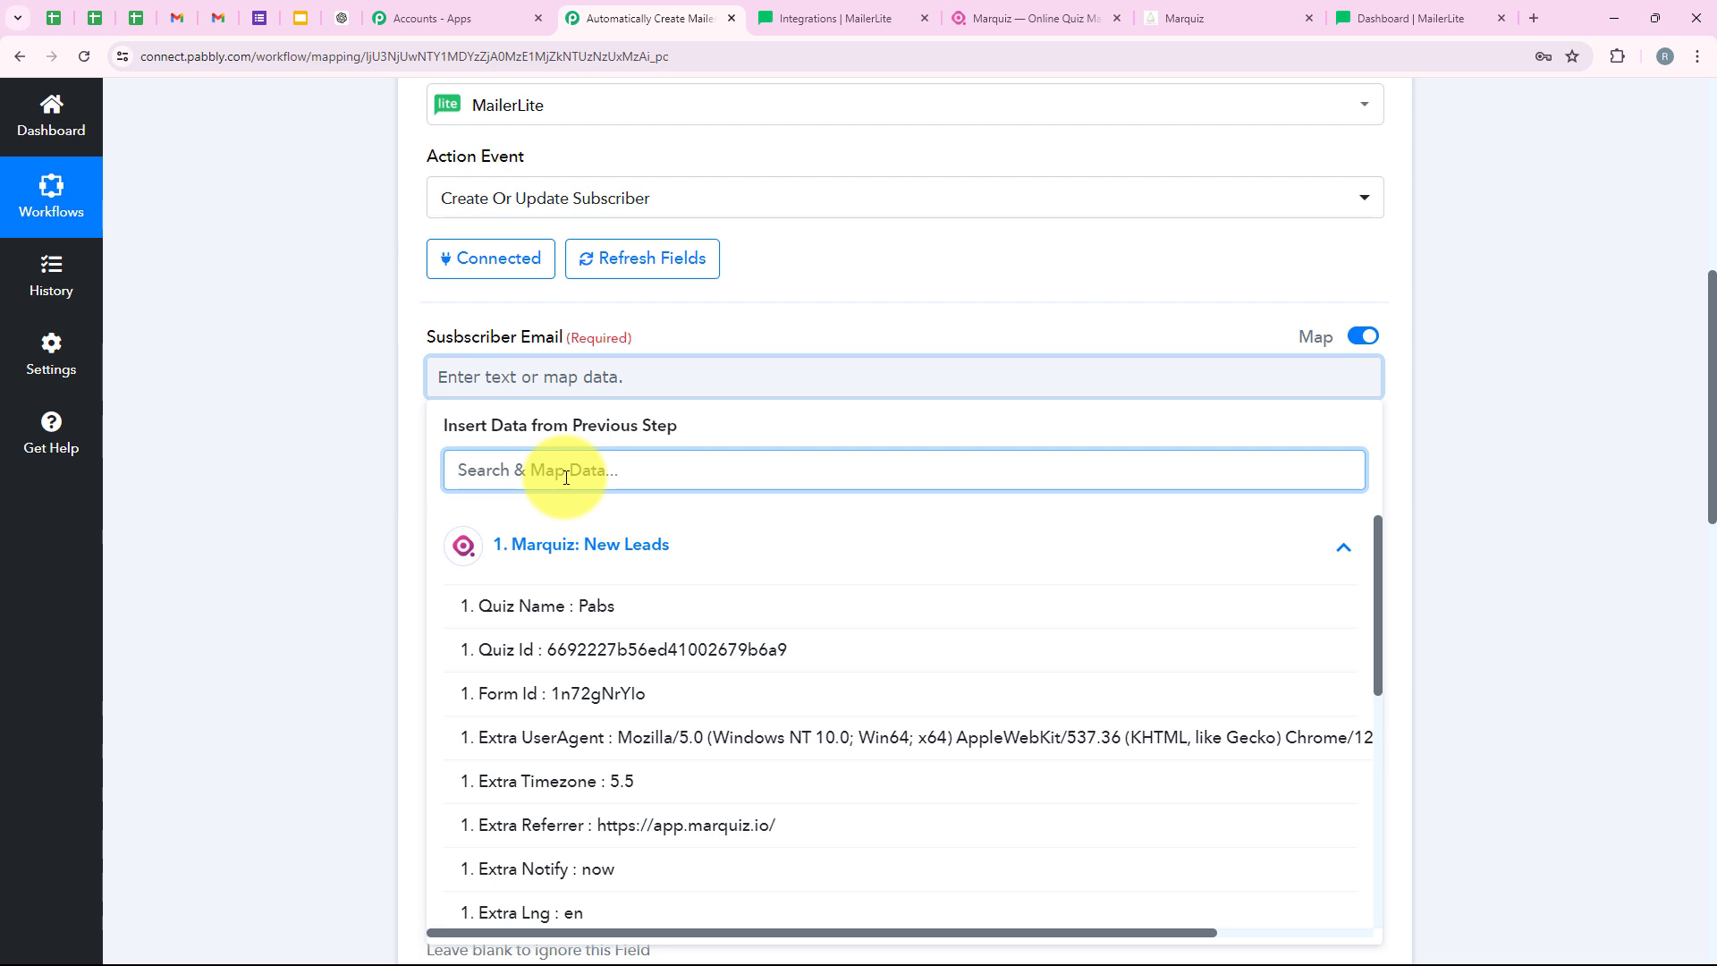
type("email")
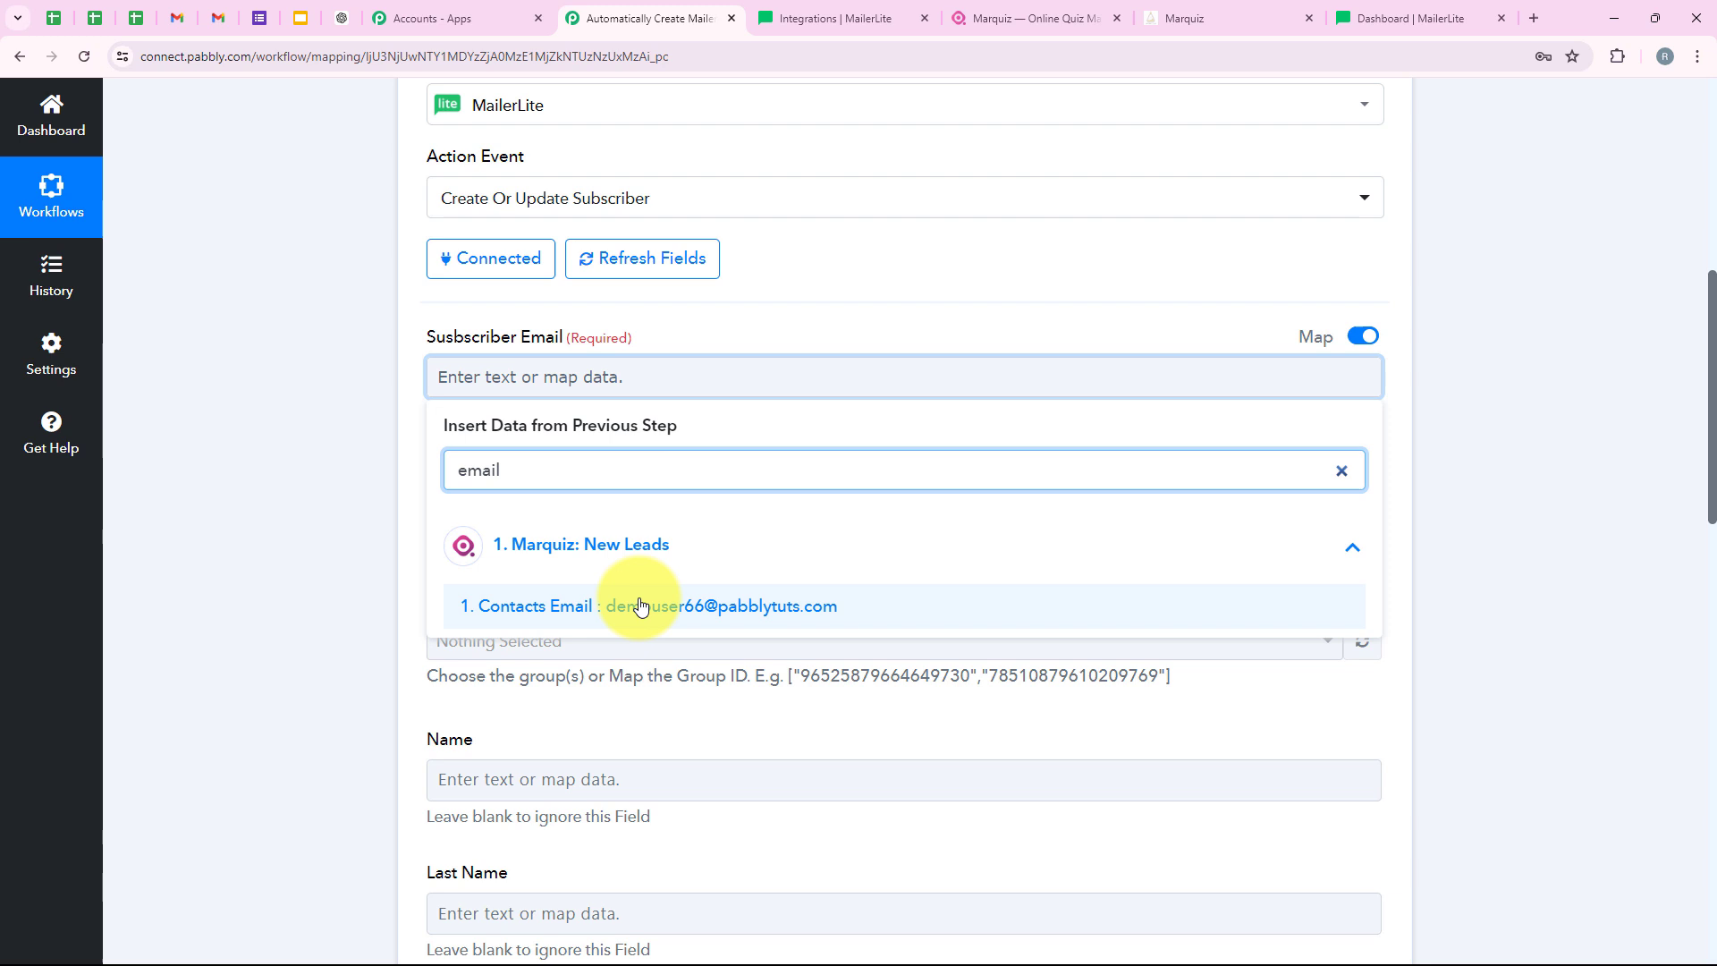
left_click(640, 607)
left_click(331, 400)
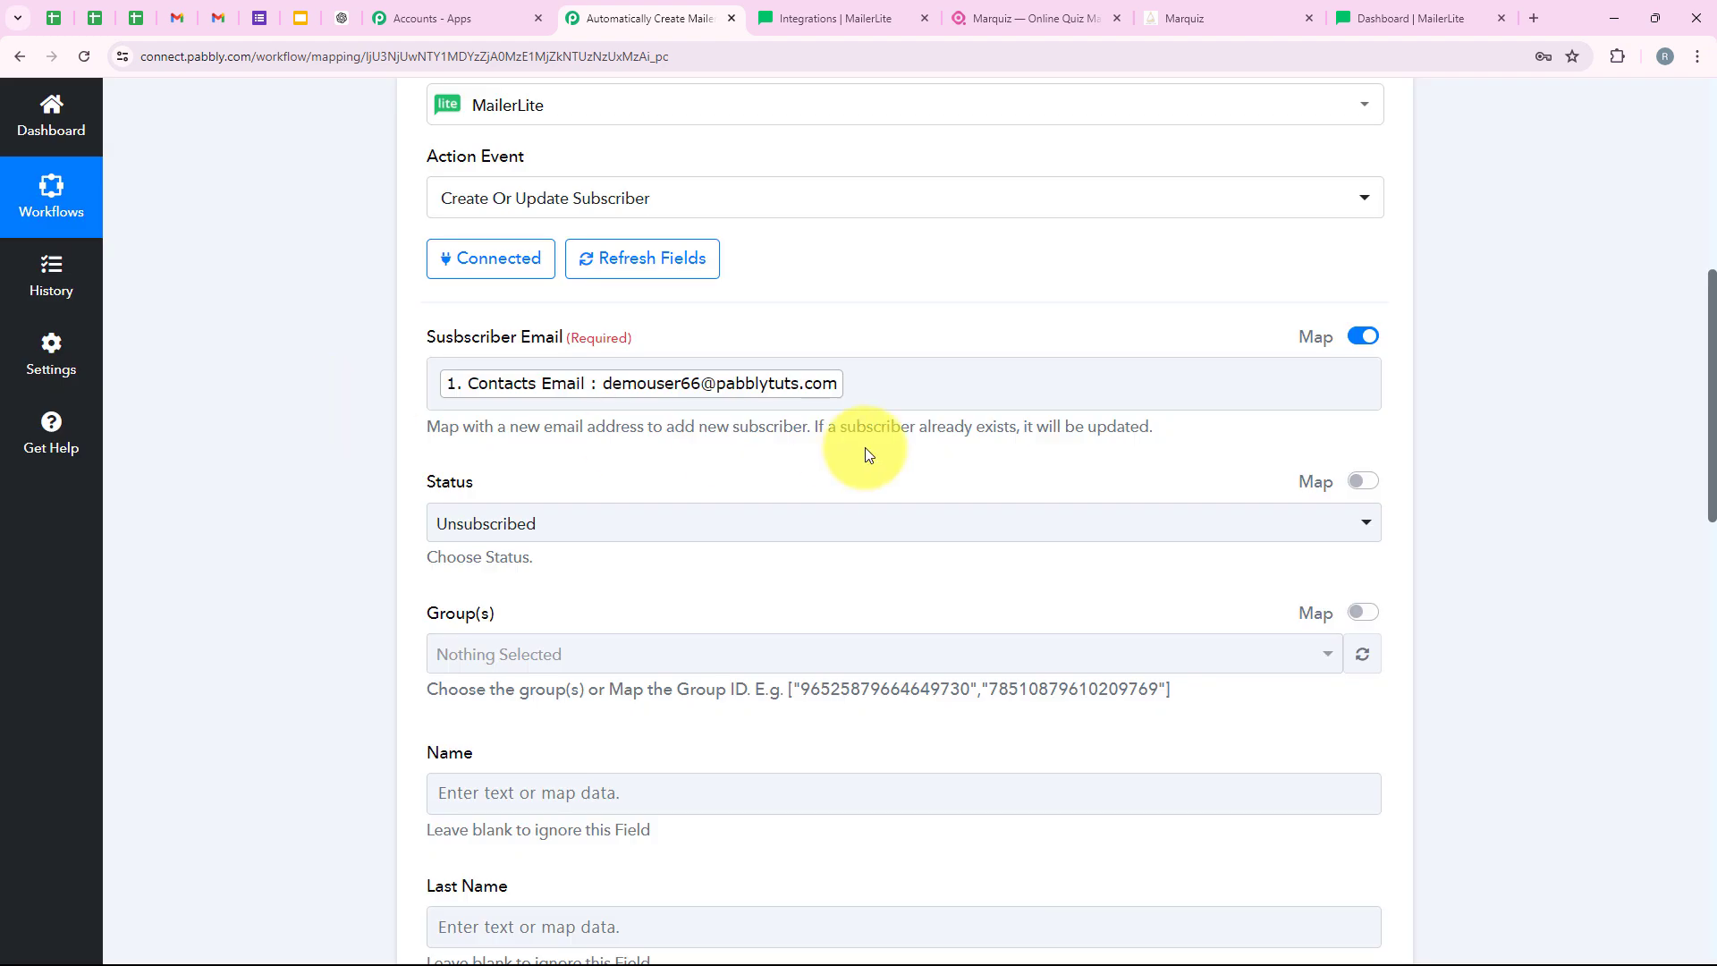
Set the subscriber's Status to Active
scroll(358, 507, "down", 1)
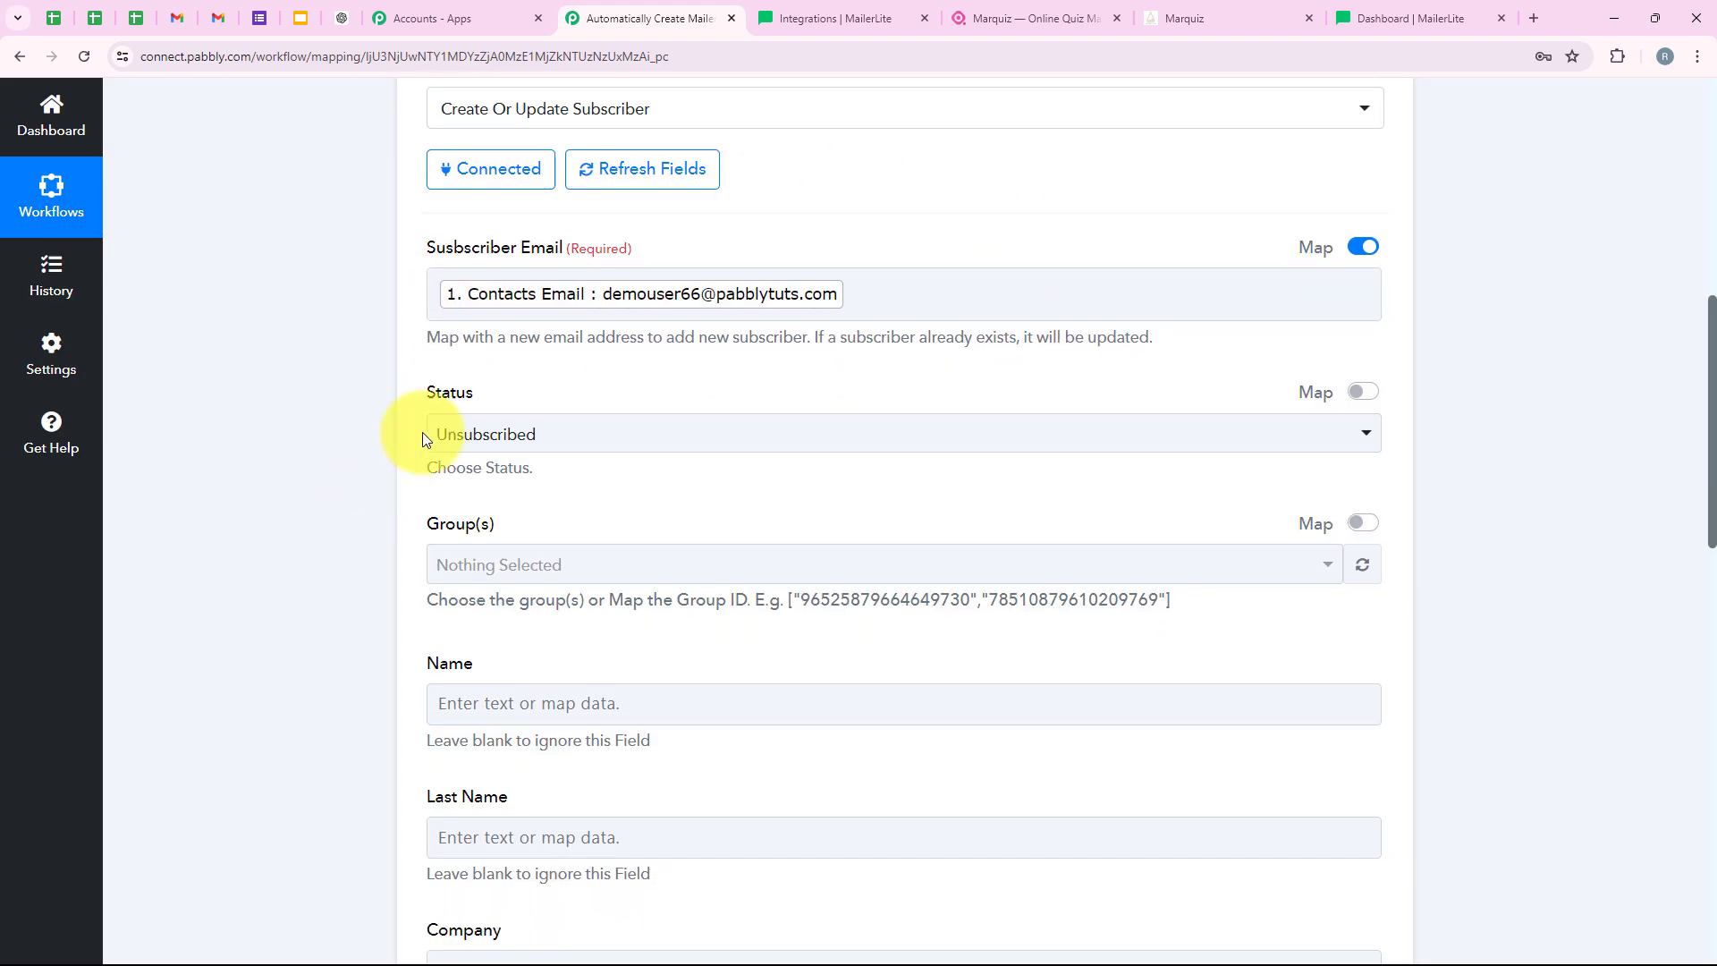
left_click_drag(458, 395, 476, 396)
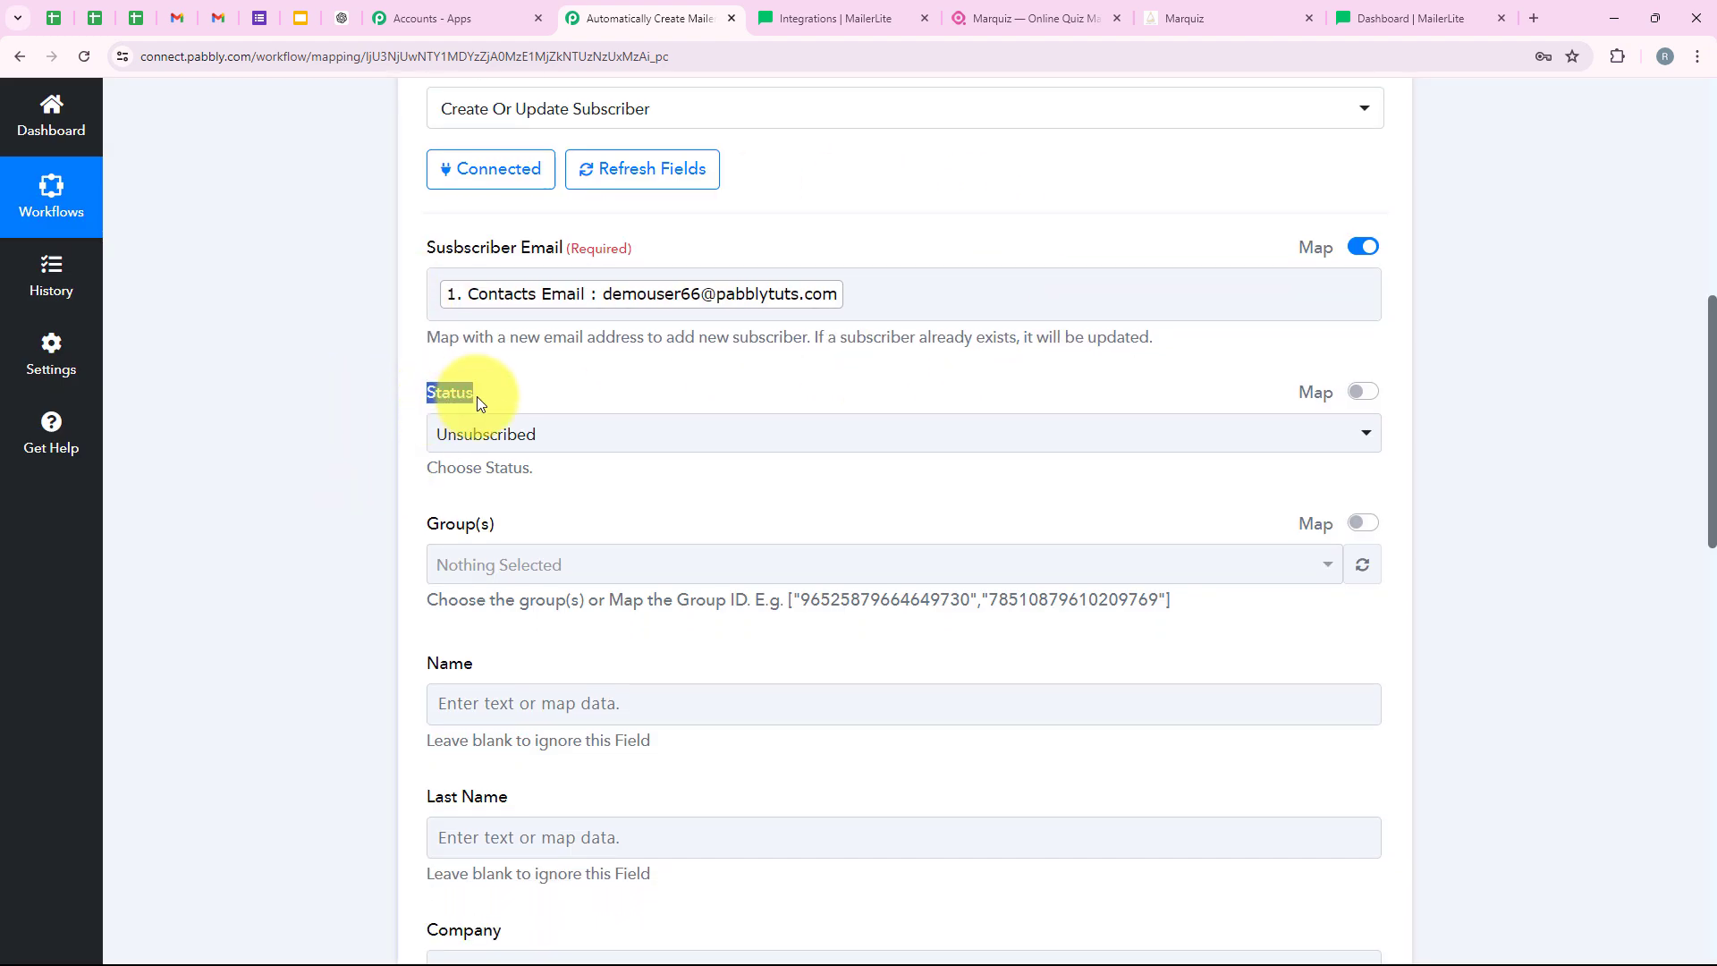
left_click(523, 436)
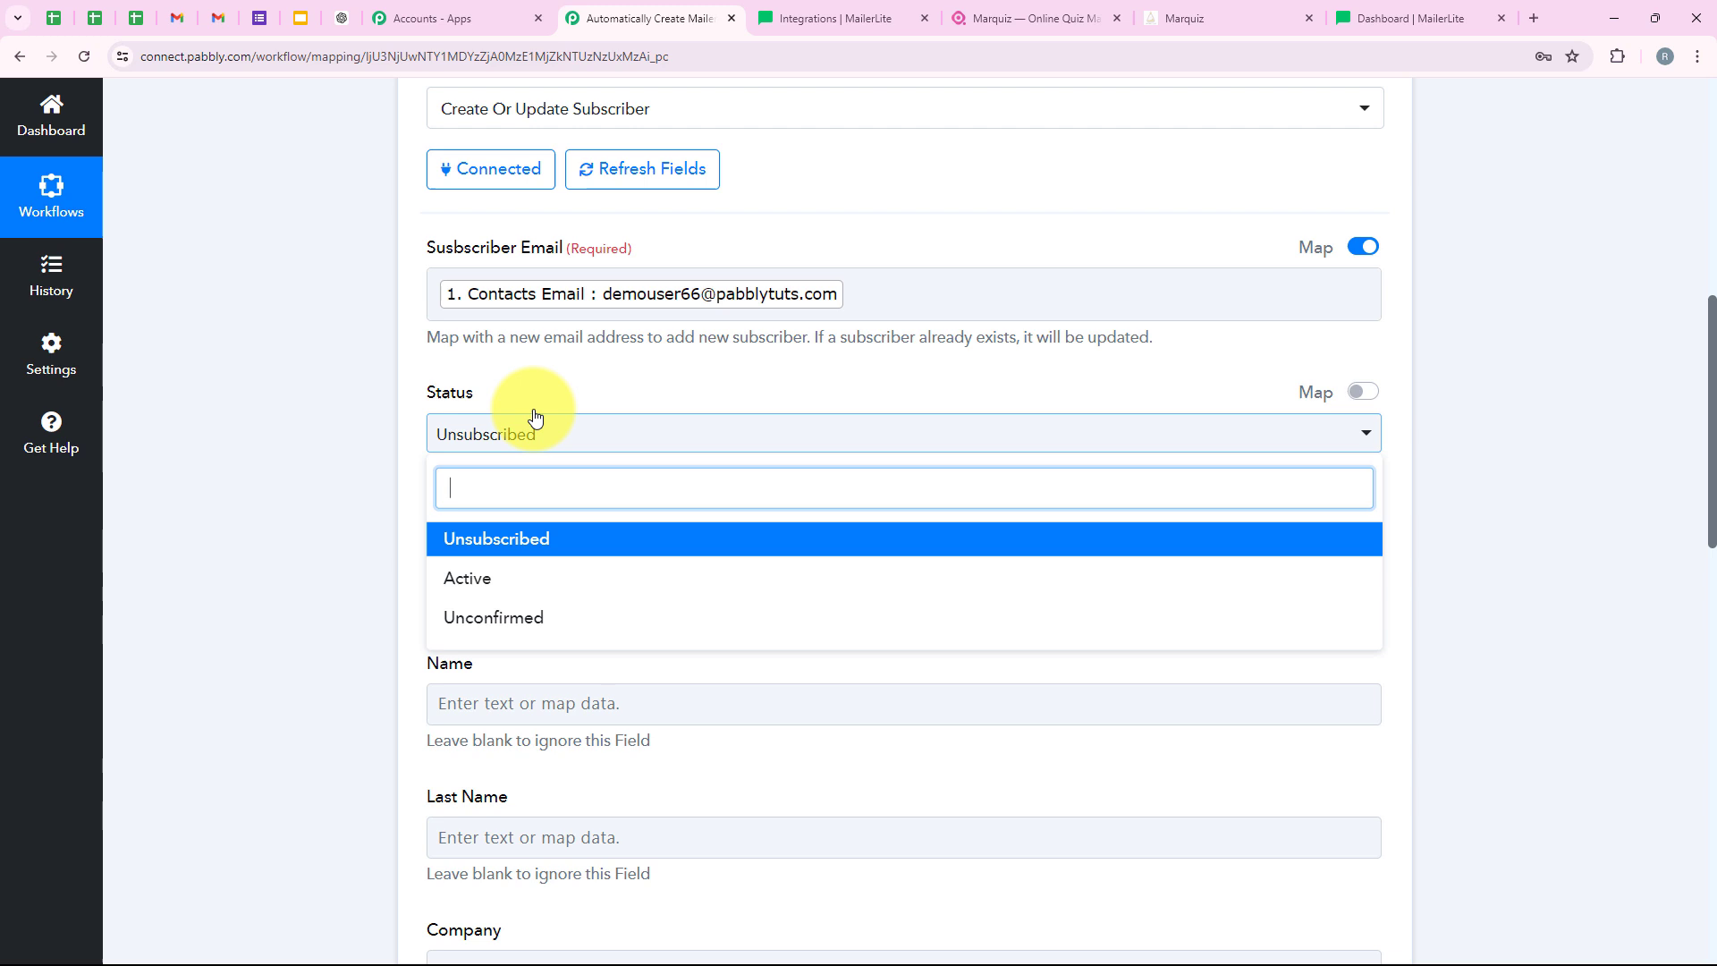
left_click(527, 588)
Check which MailerLite groups can be chosen for the subscriber, without selecting one
scroll(594, 581, "down", 1)
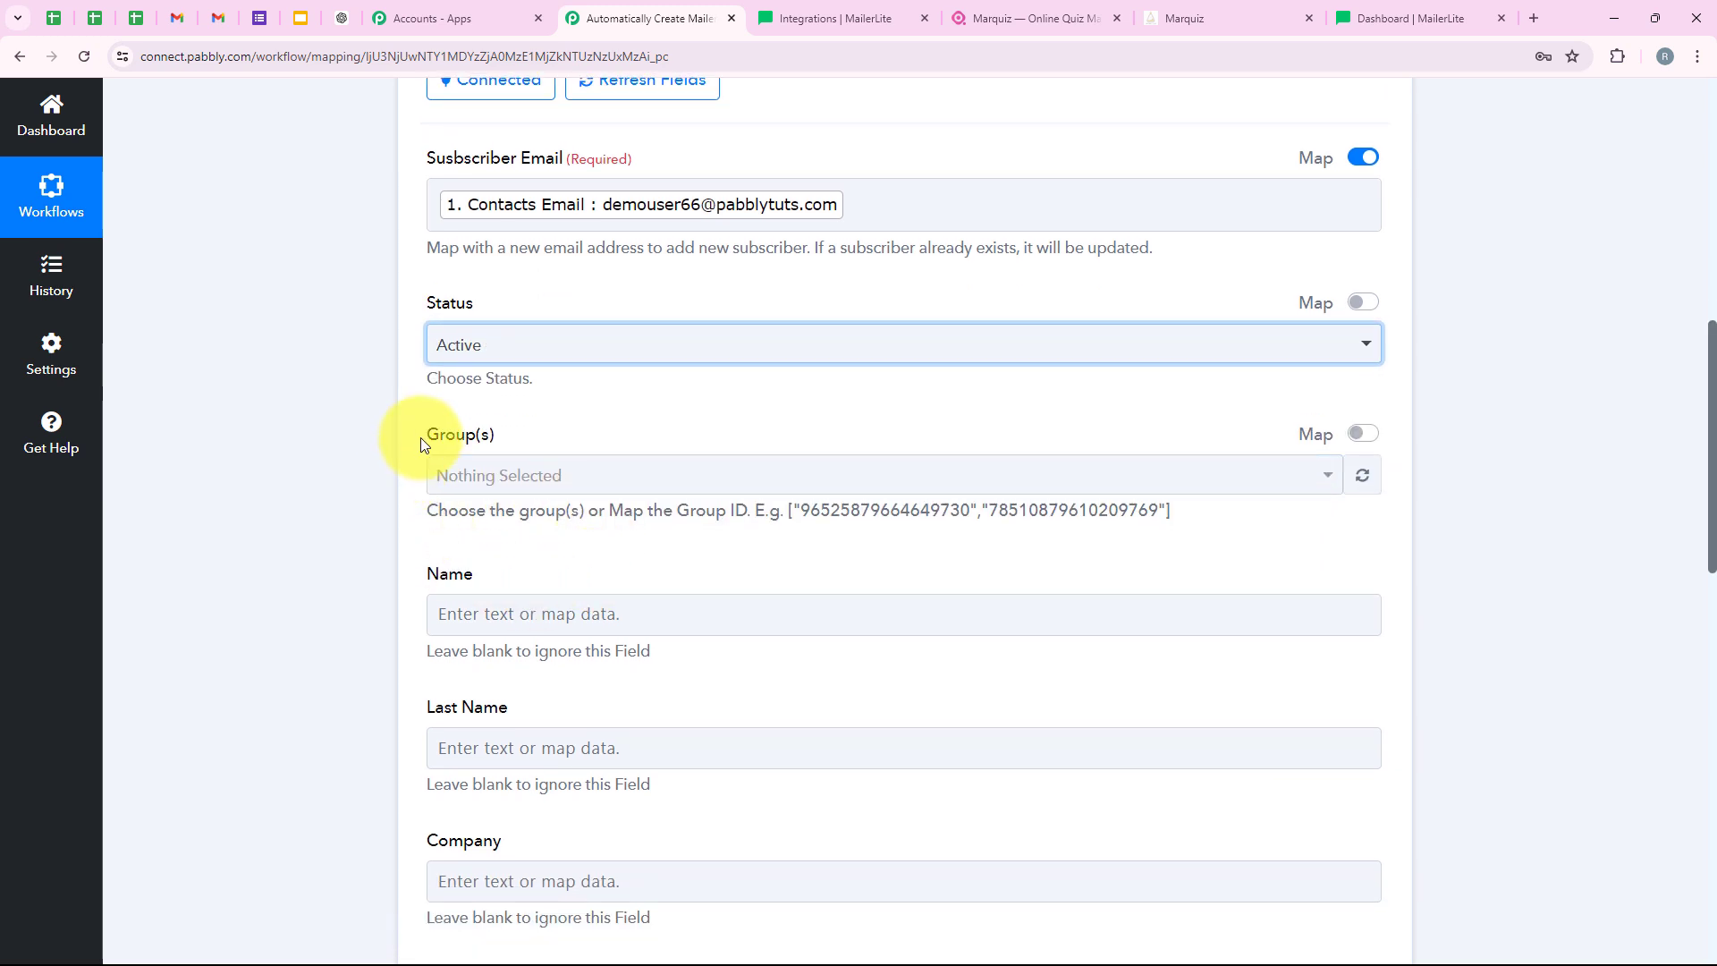
left_click_drag(423, 444, 497, 431)
left_click(537, 475)
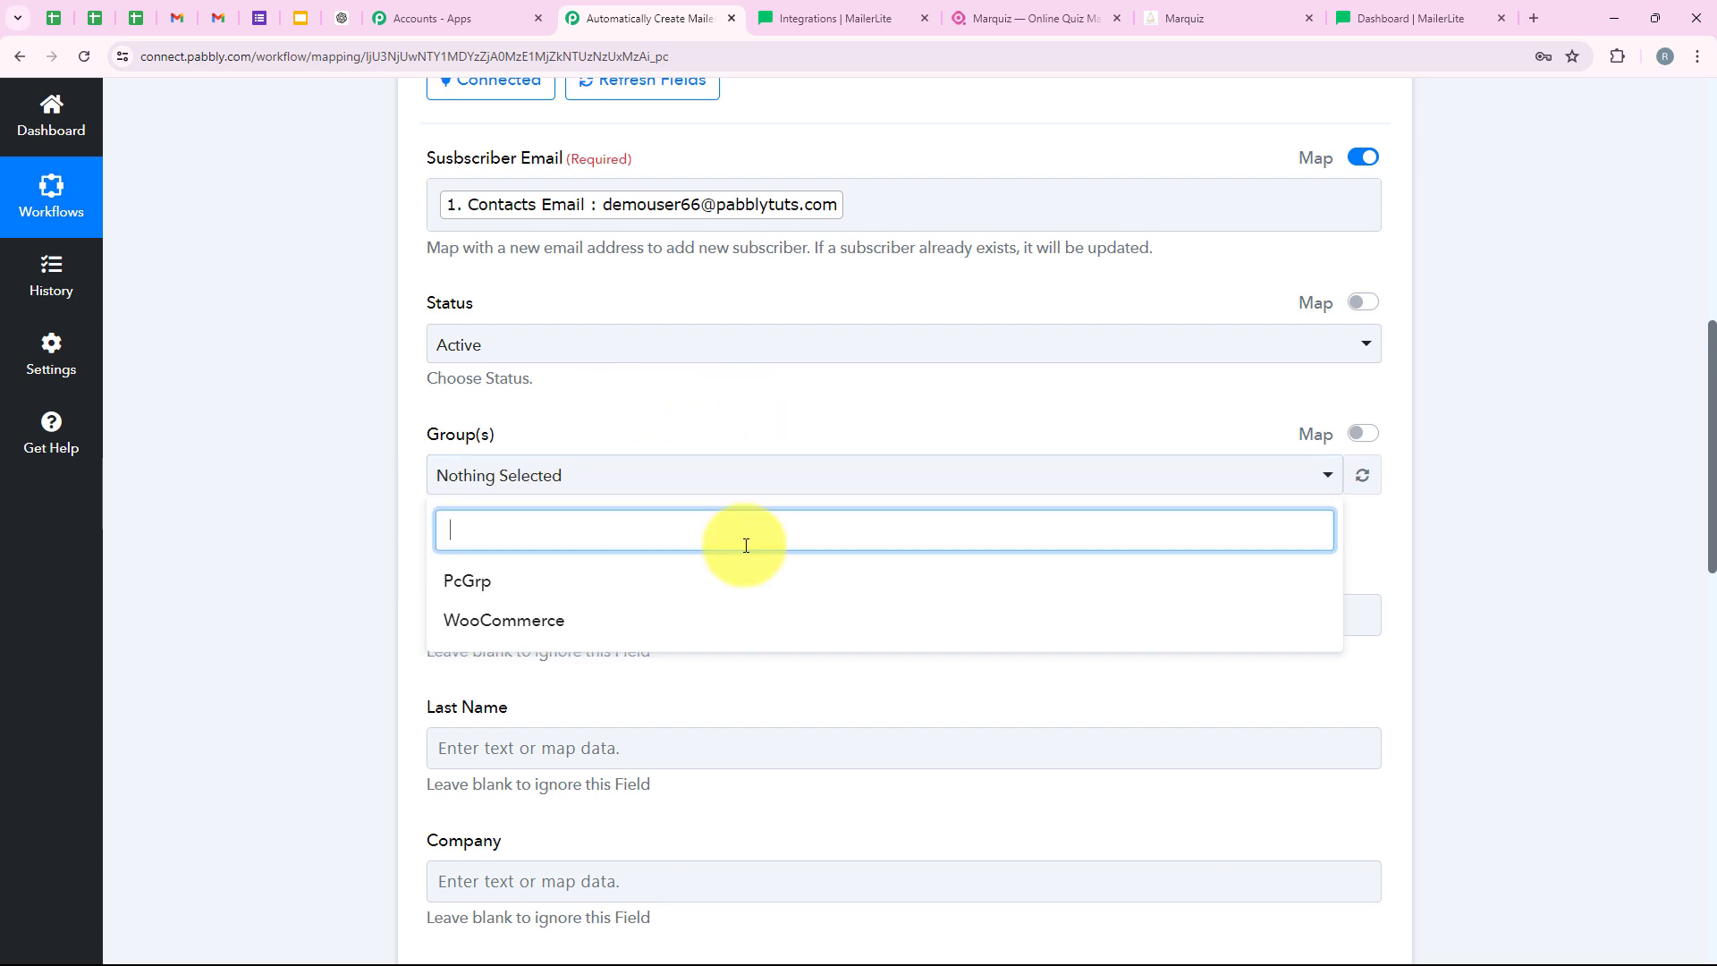
left_click(717, 683)
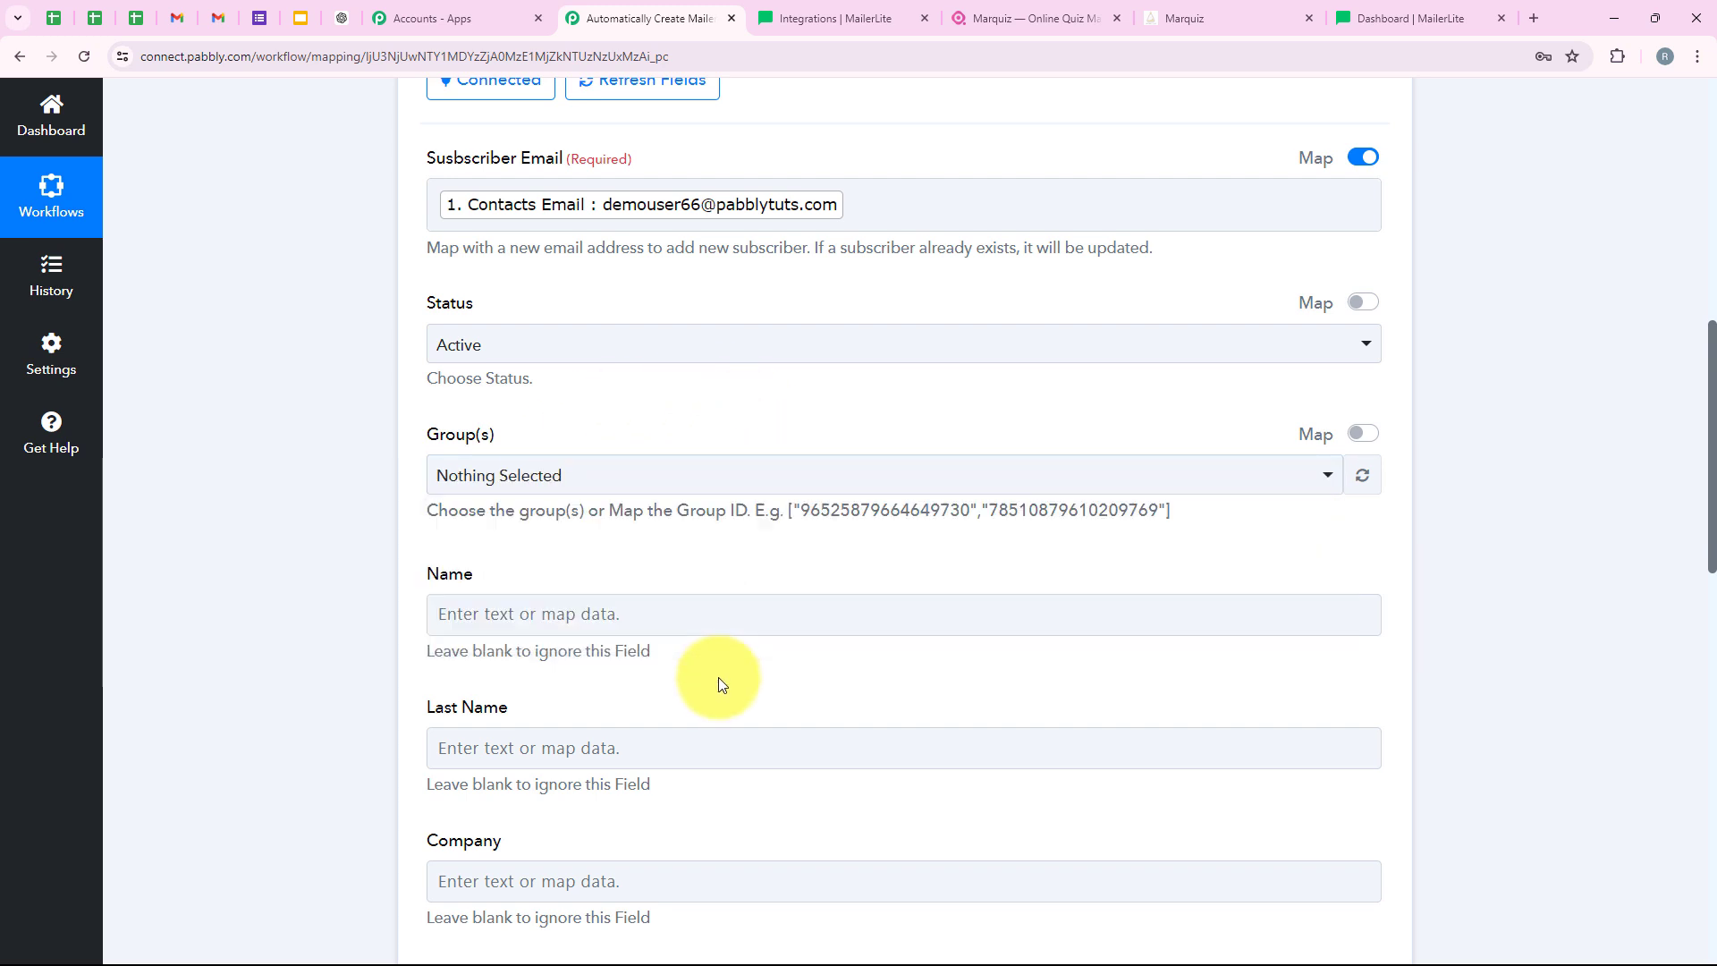
Map the Name field to the Contacts Name value from the Marquiz lead, finding it with the search "name"
scroll(636, 604, "down", 1)
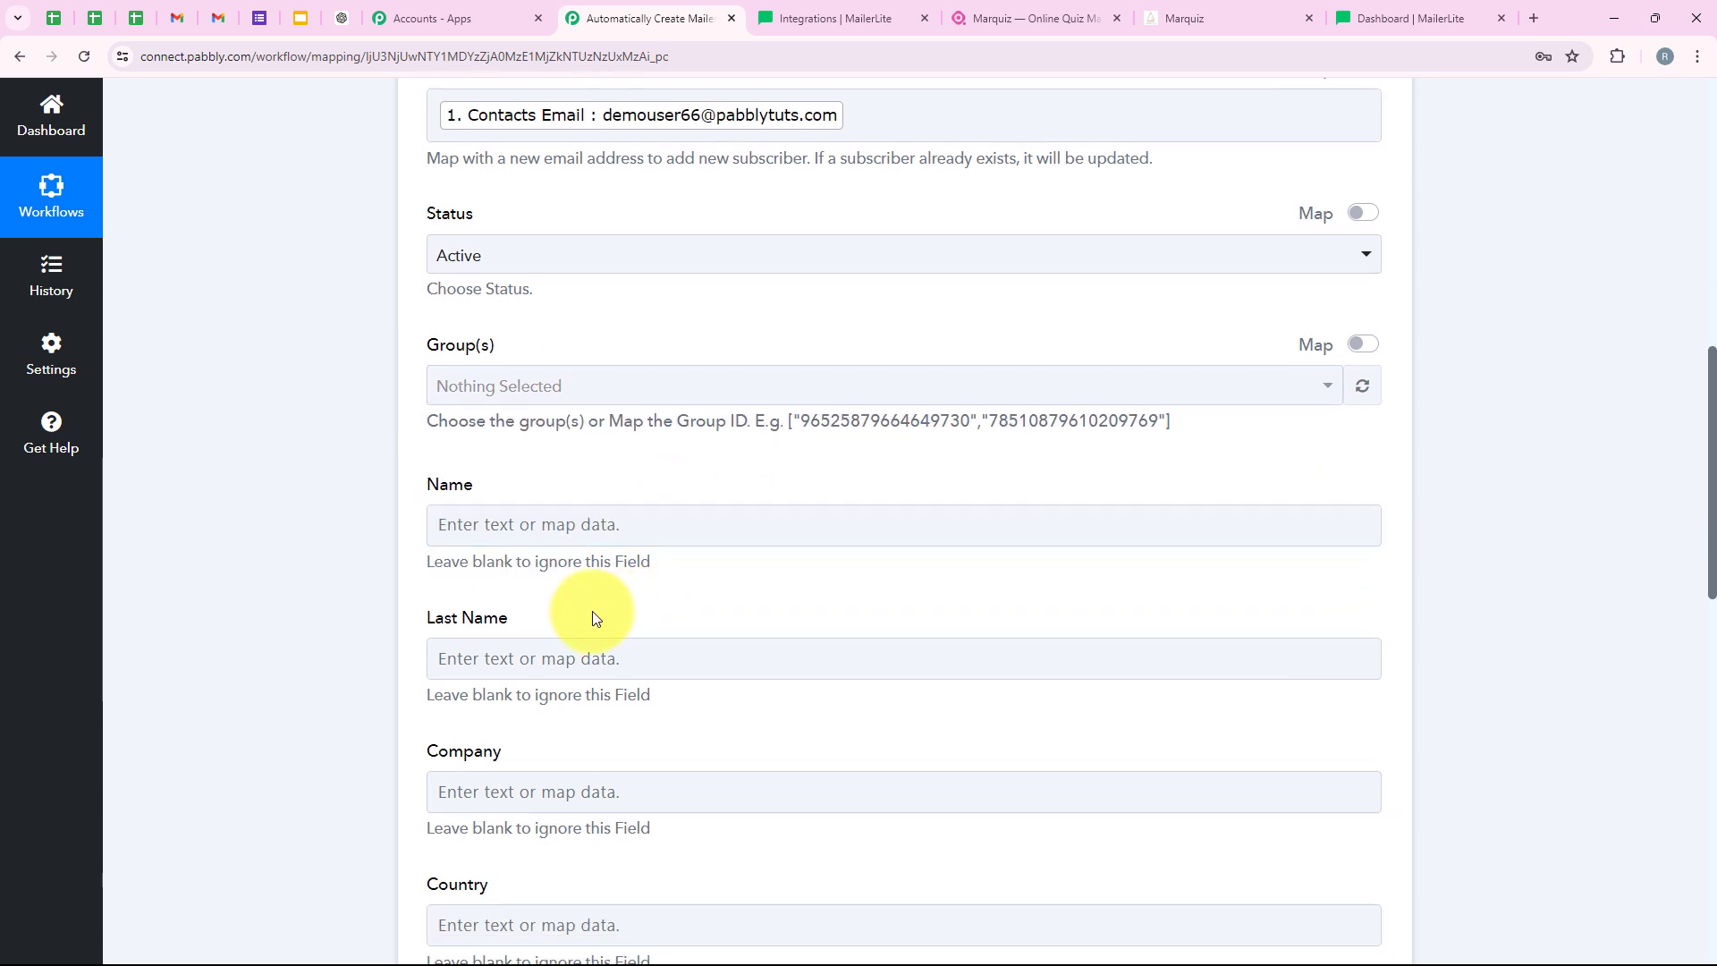
left_click_drag(405, 490, 483, 485)
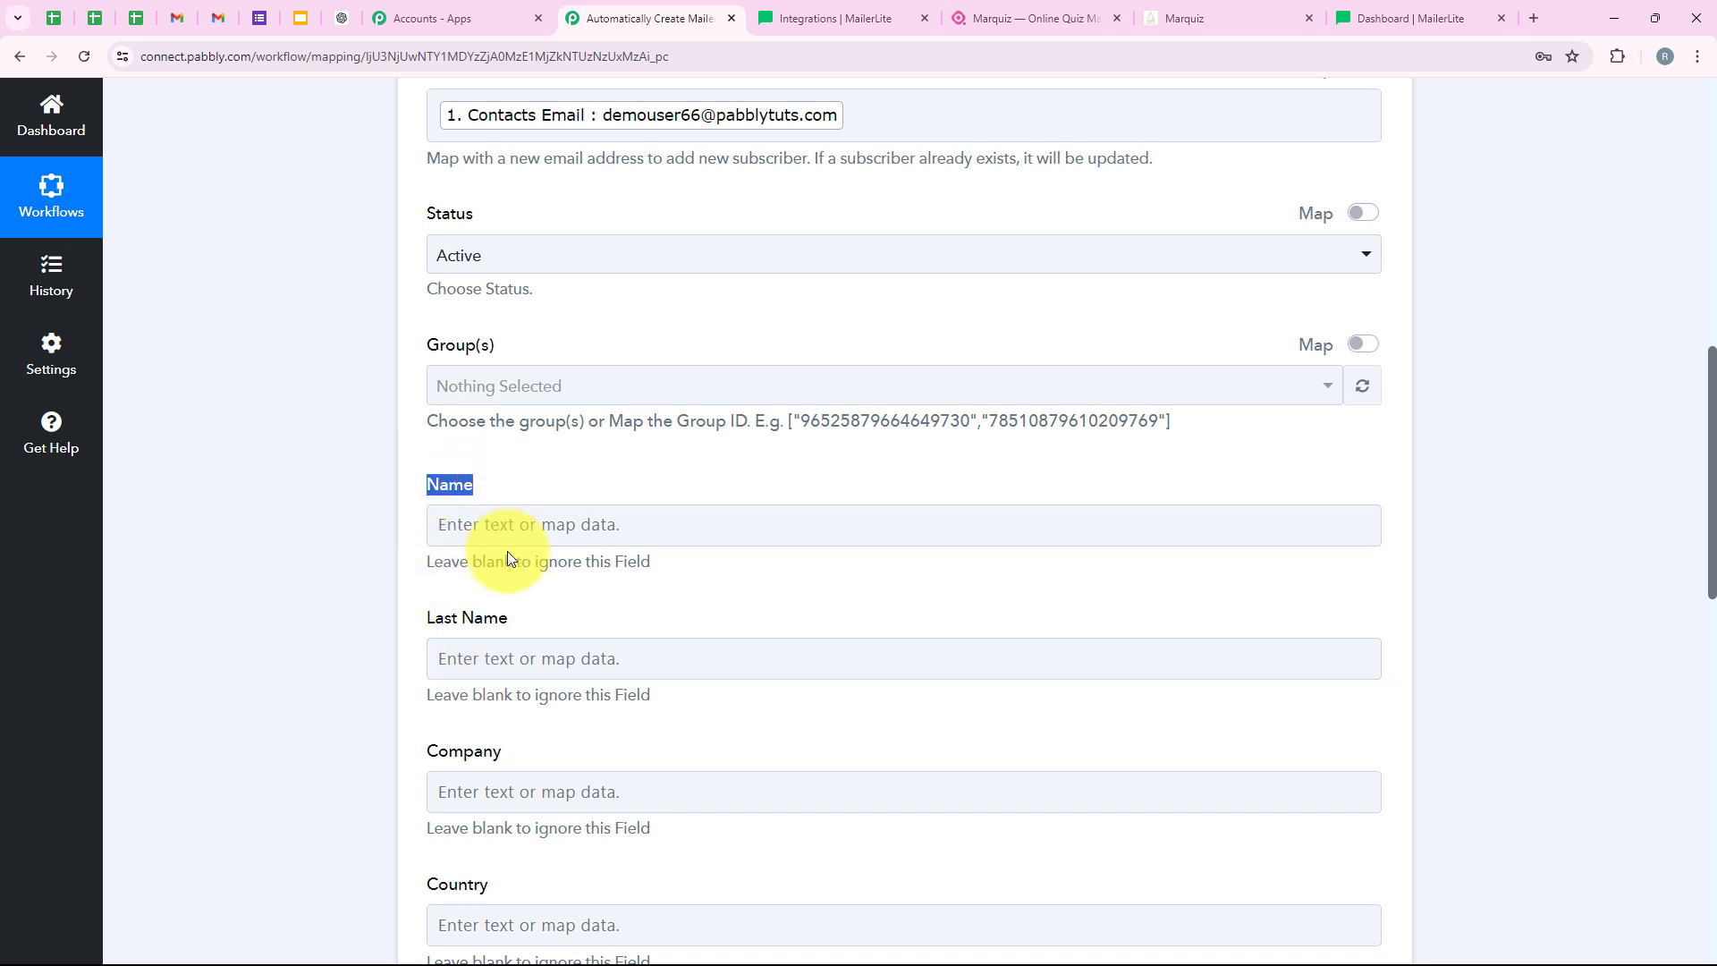
left_click(554, 528)
scroll(641, 483, "down", 1)
left_click(640, 526)
type("n")
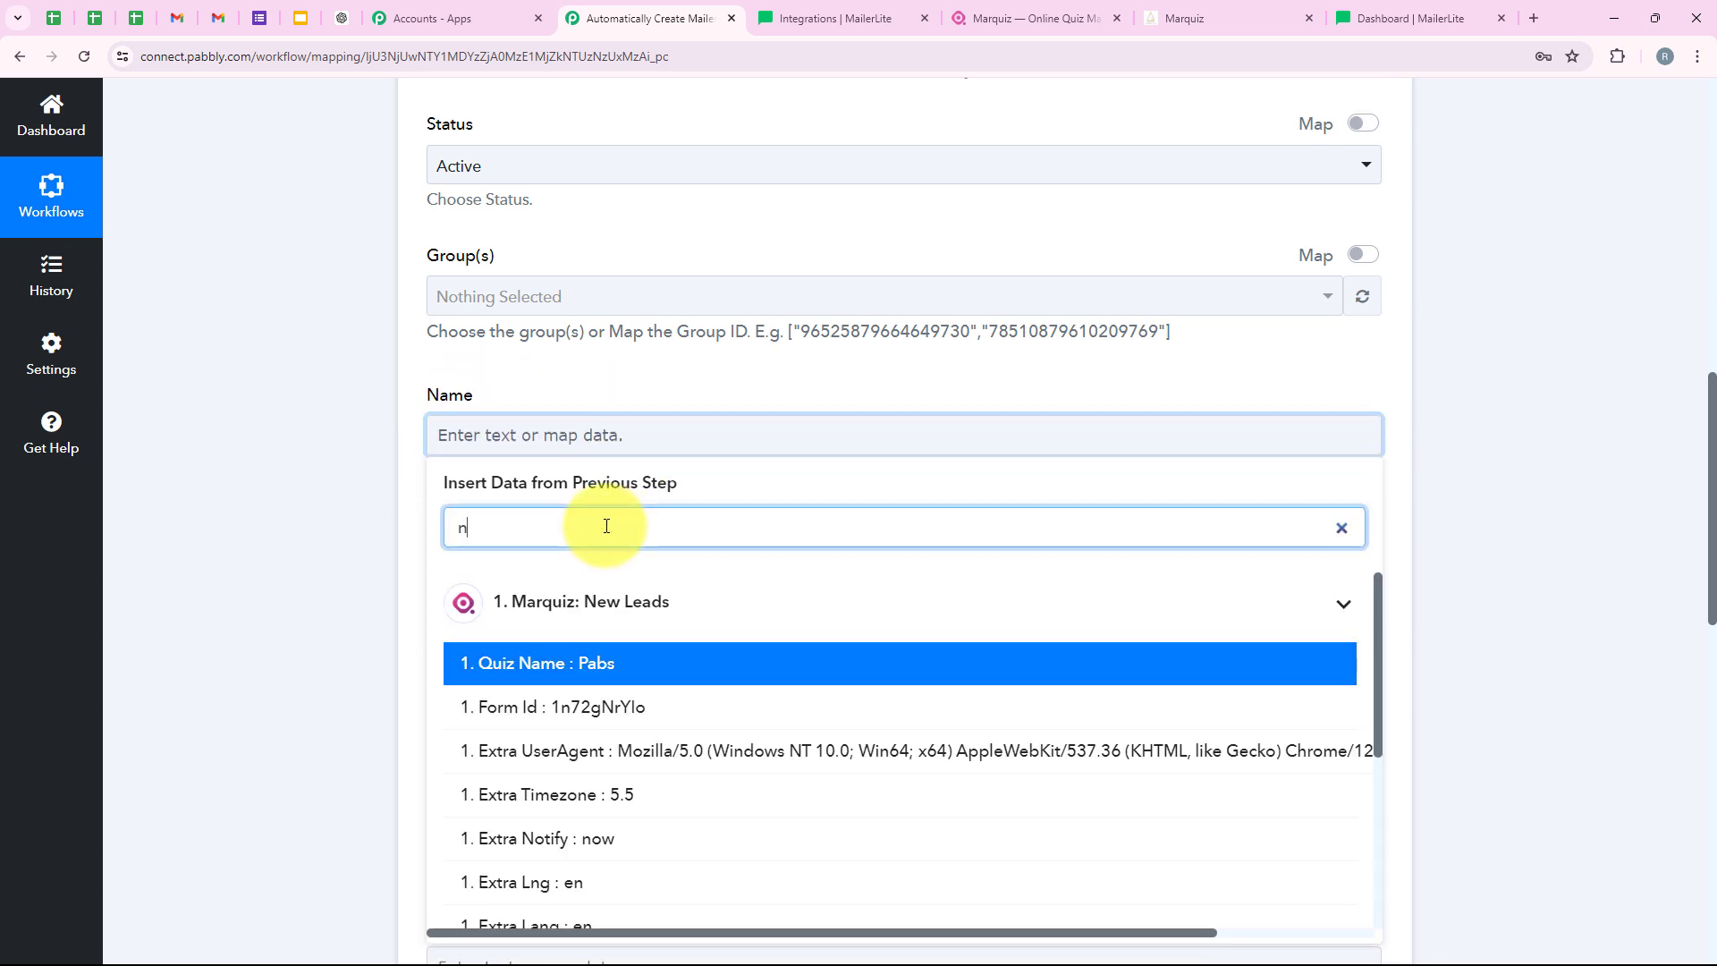
type("ame")
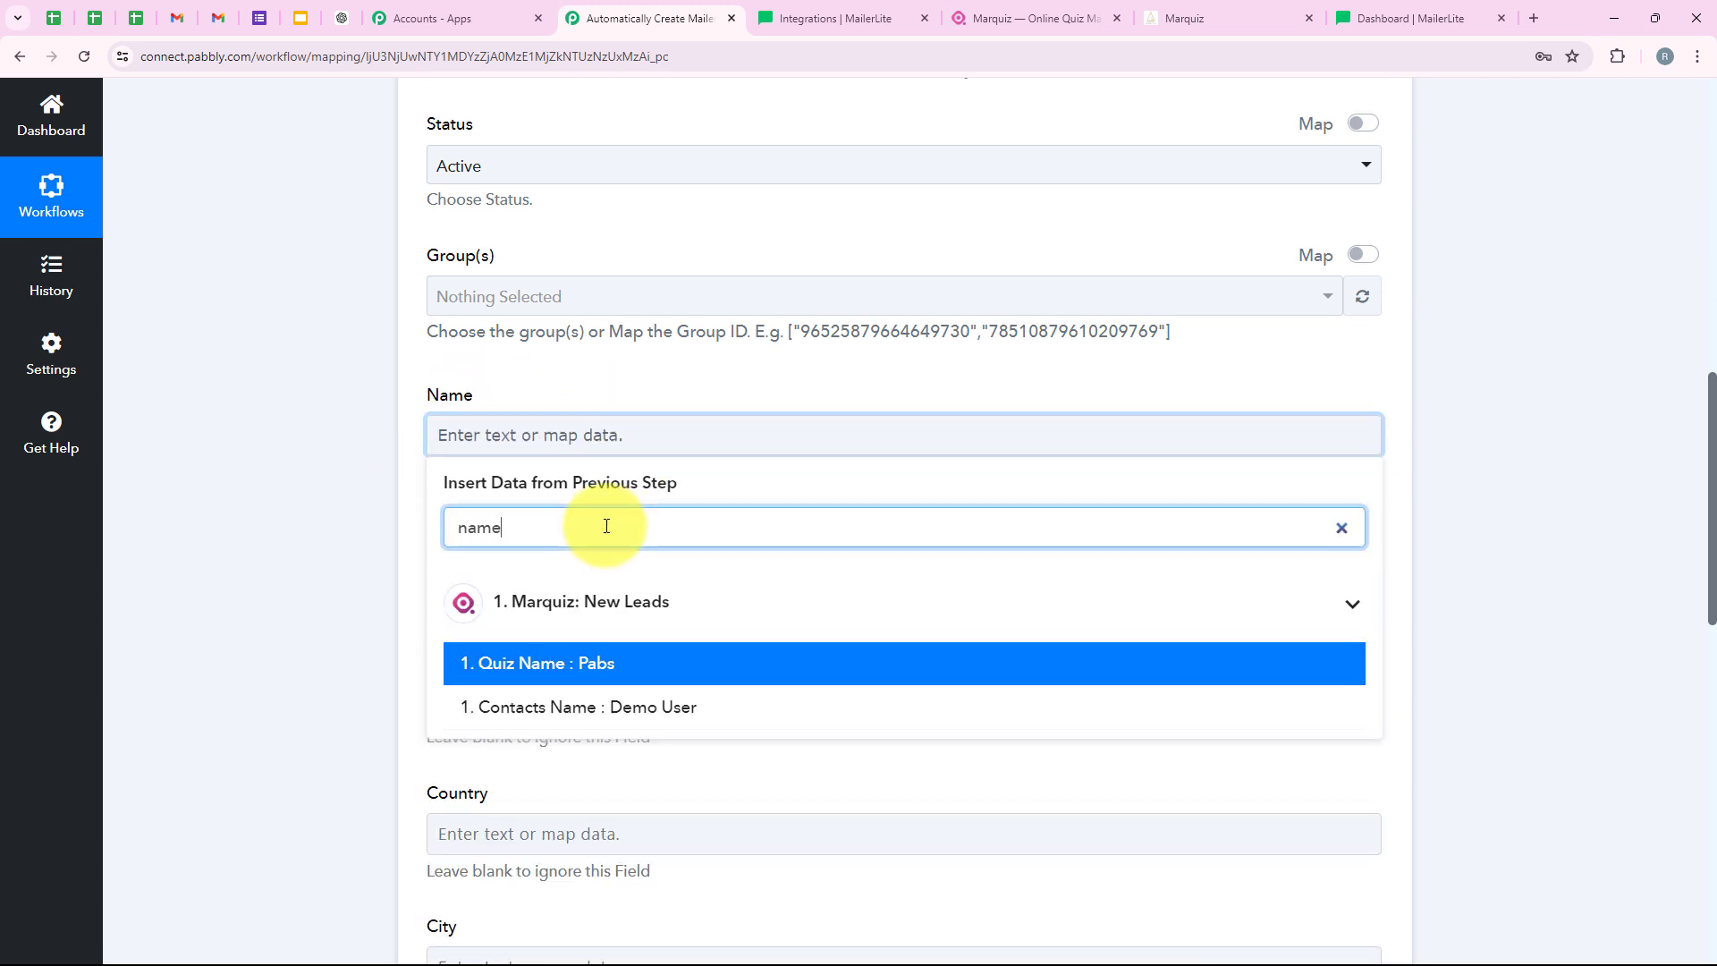
left_click(669, 706)
left_click(302, 540)
Map the Phone field to the Contacts Phone value from the Marquiz lead, finding it with the search "pho"
scroll(797, 405, "down", 3)
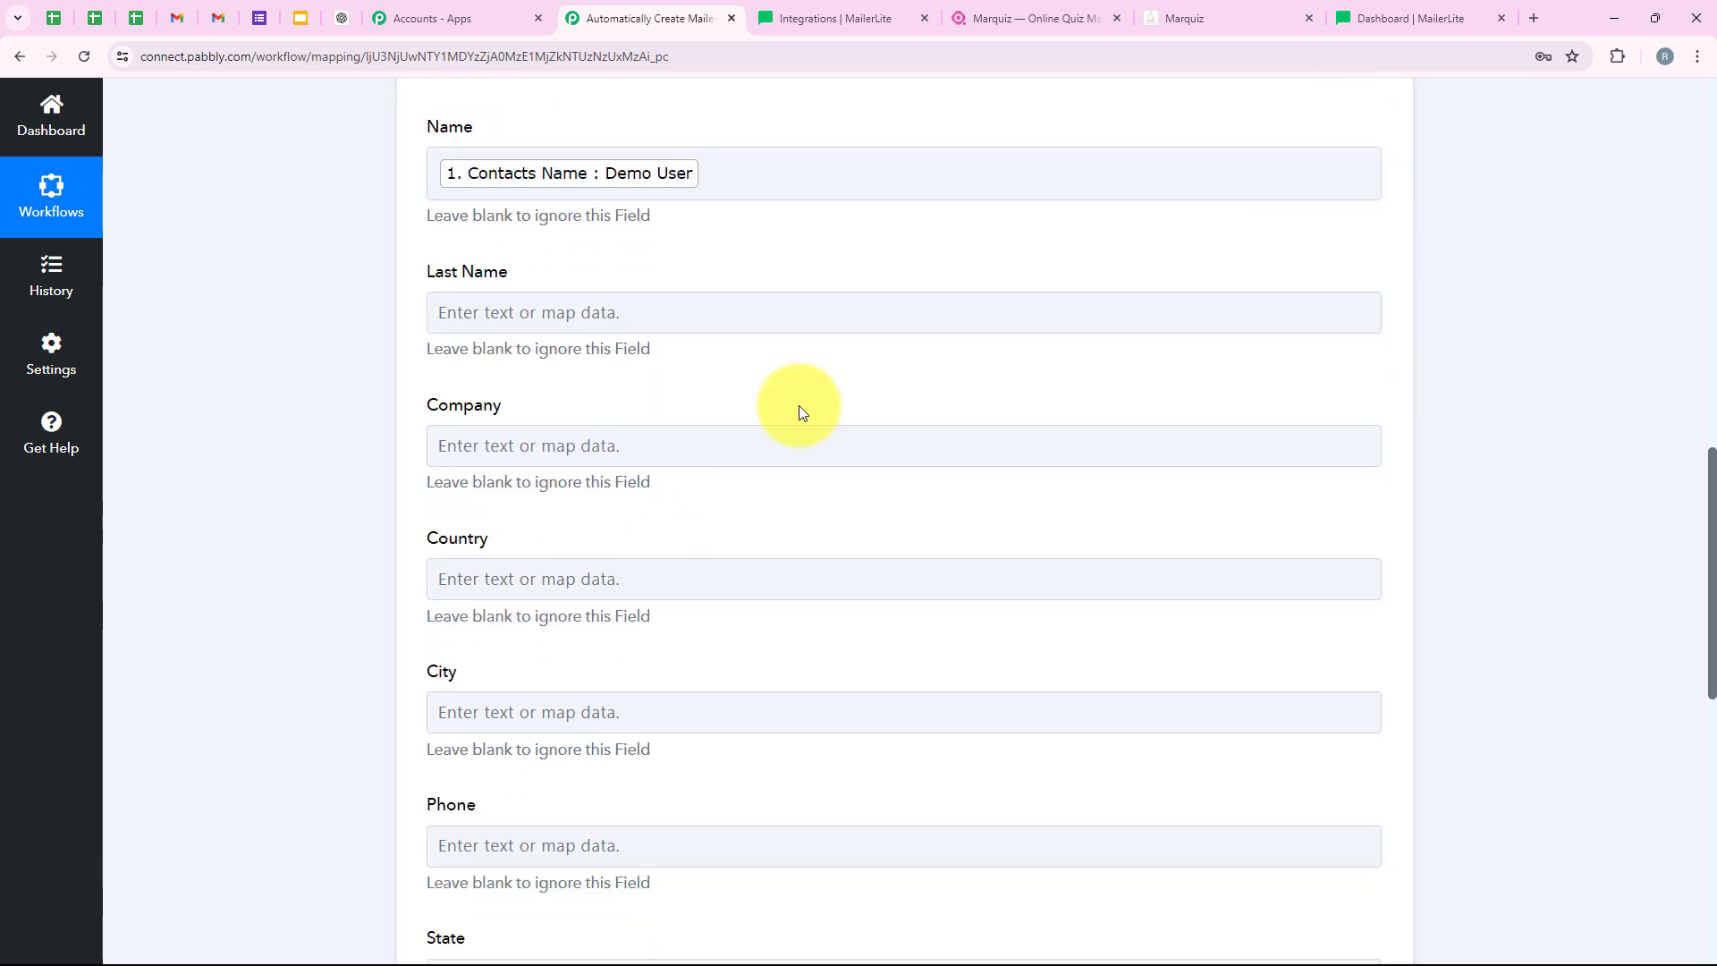
scroll(573, 559, "down", 1)
scroll(658, 565, "up", 2)
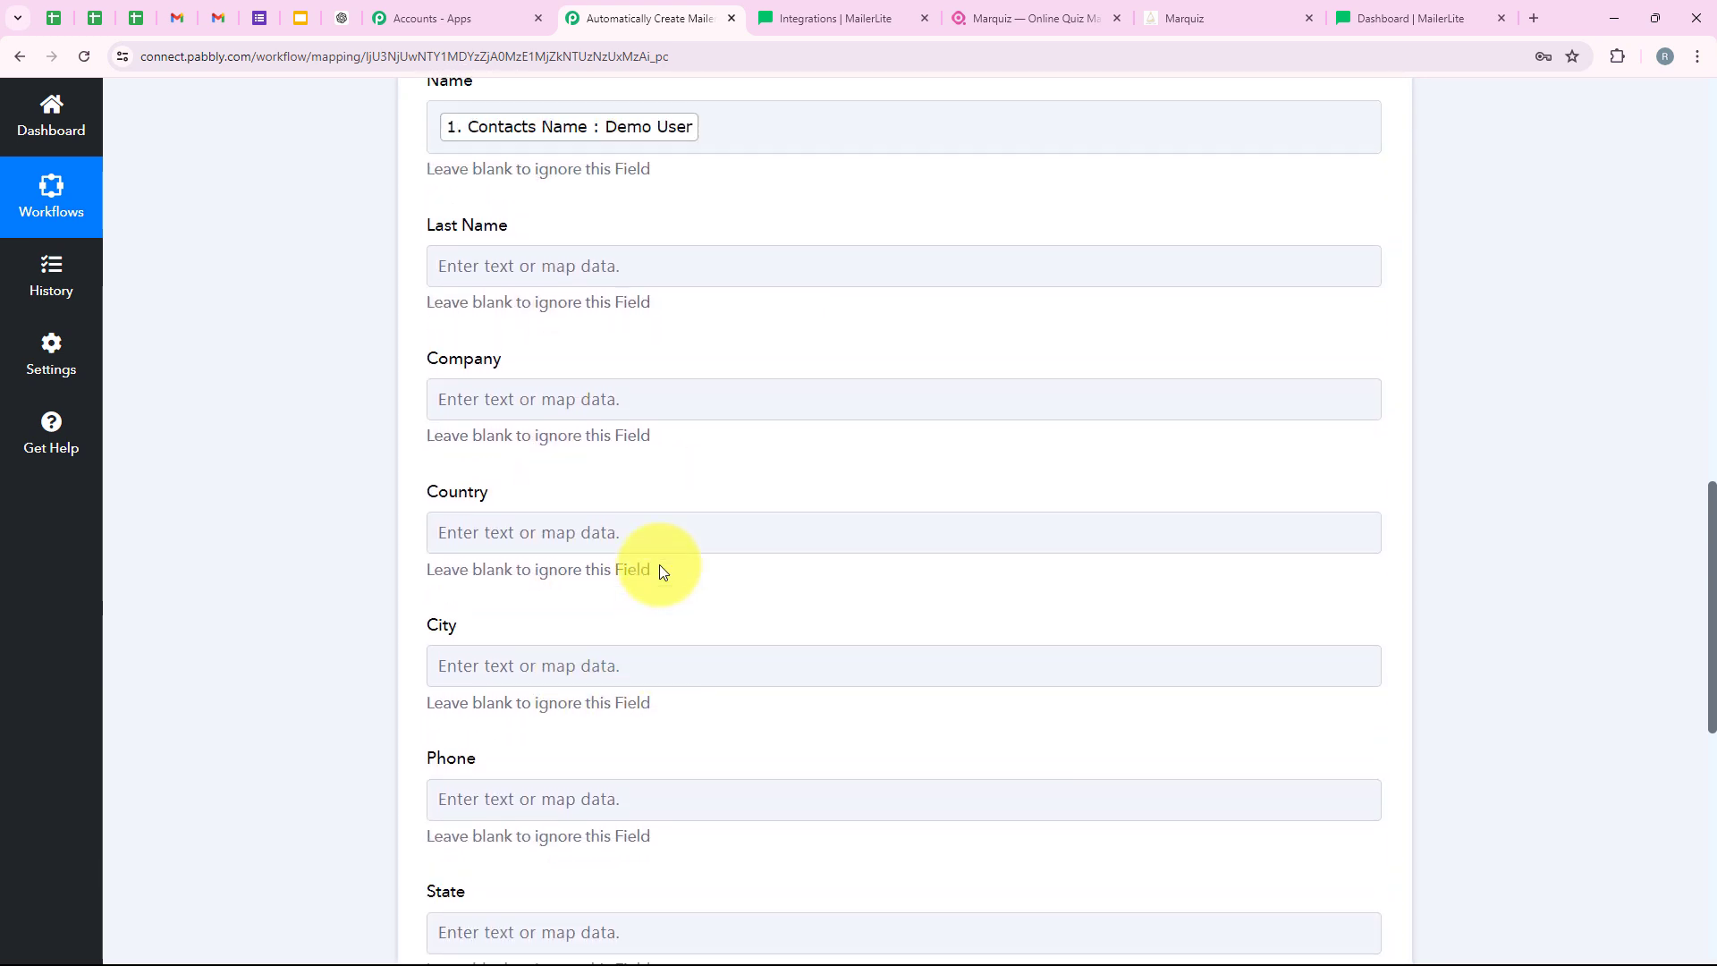
scroll(671, 475, "down", 2)
scroll(673, 481, "down", 4)
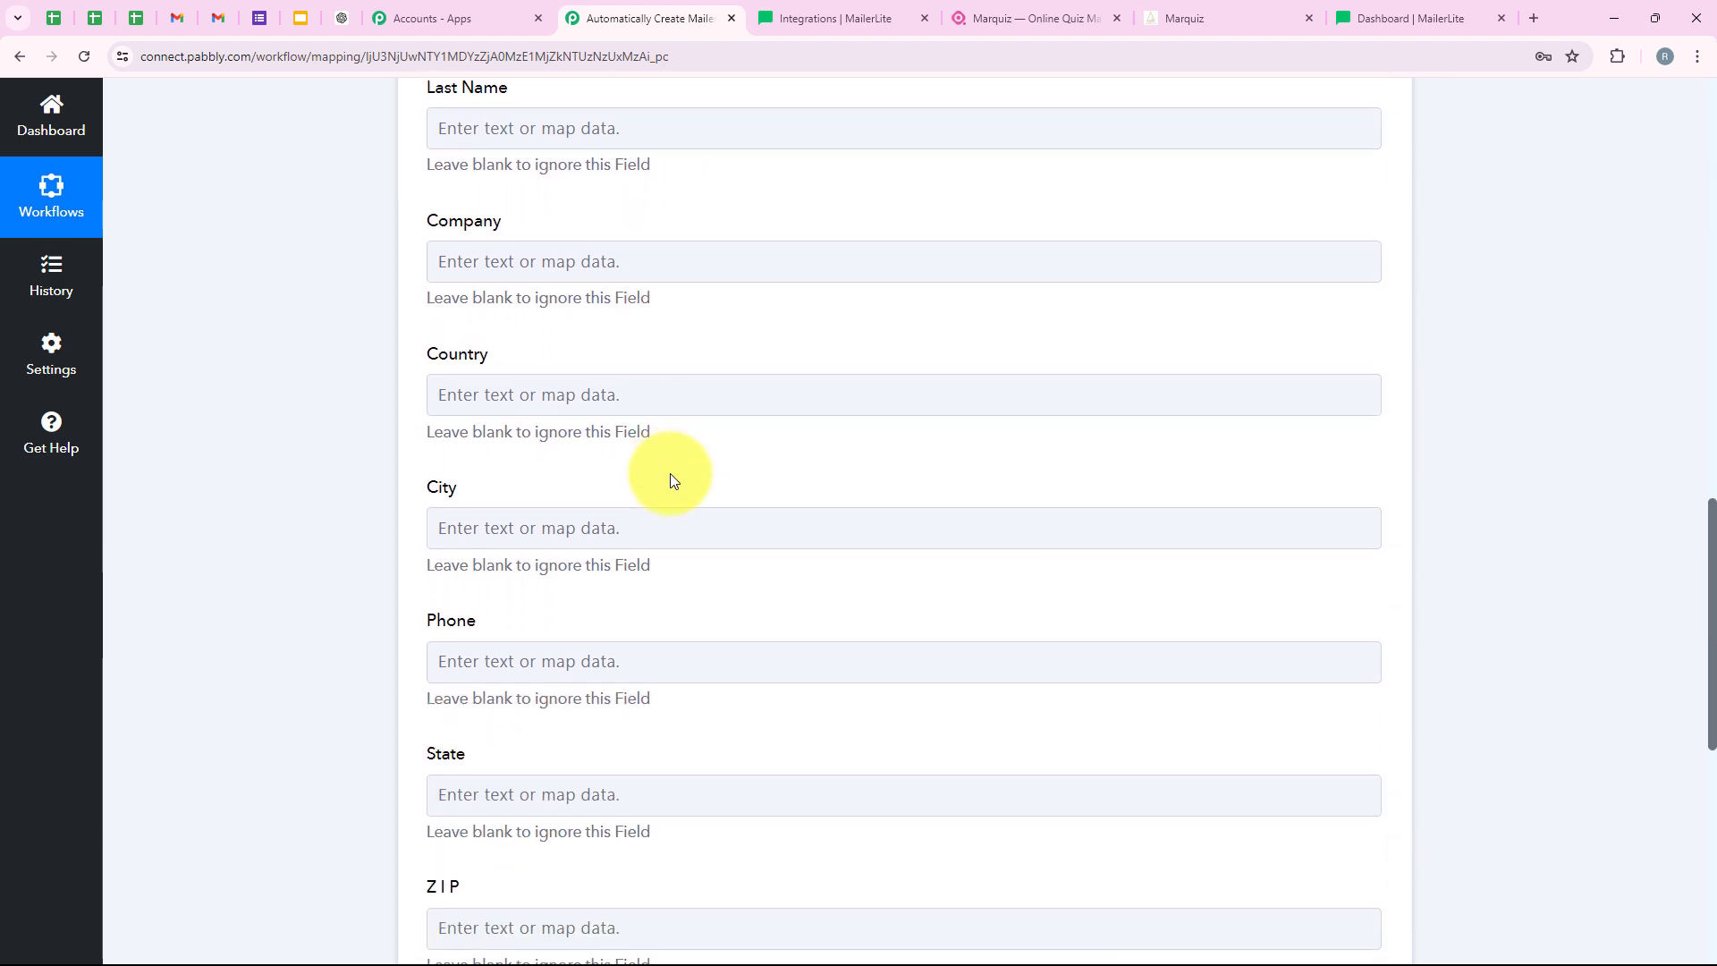
scroll(671, 475, "up", 1)
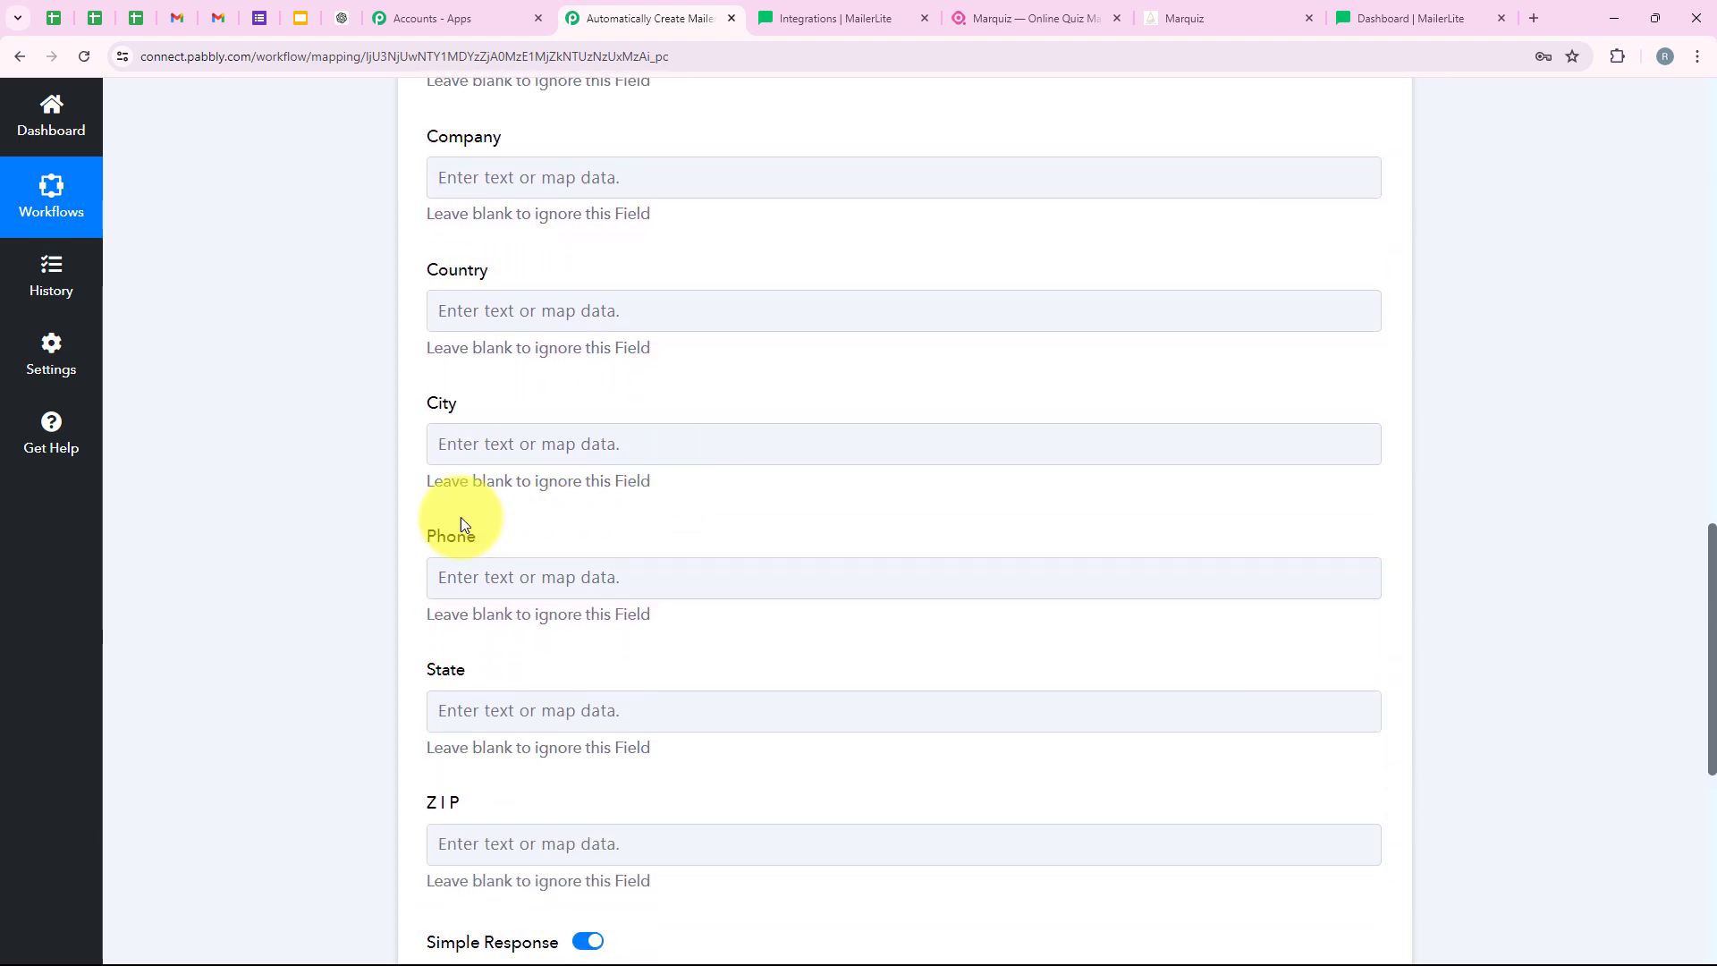
left_click(501, 578)
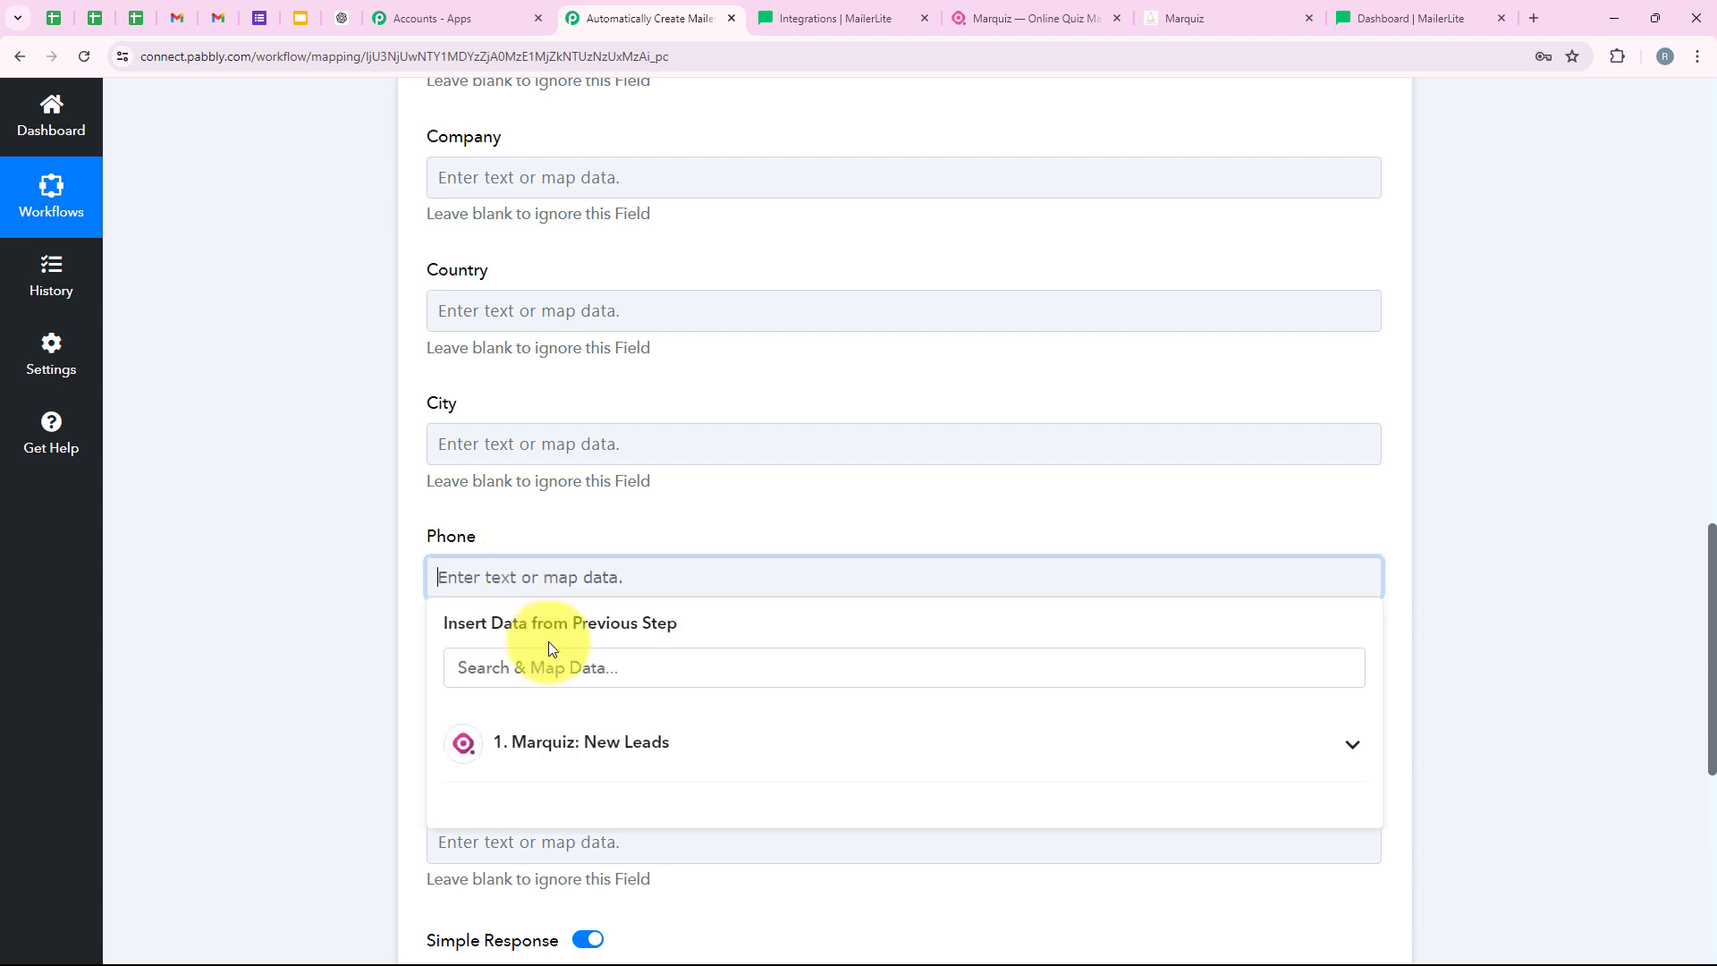
type("pho")
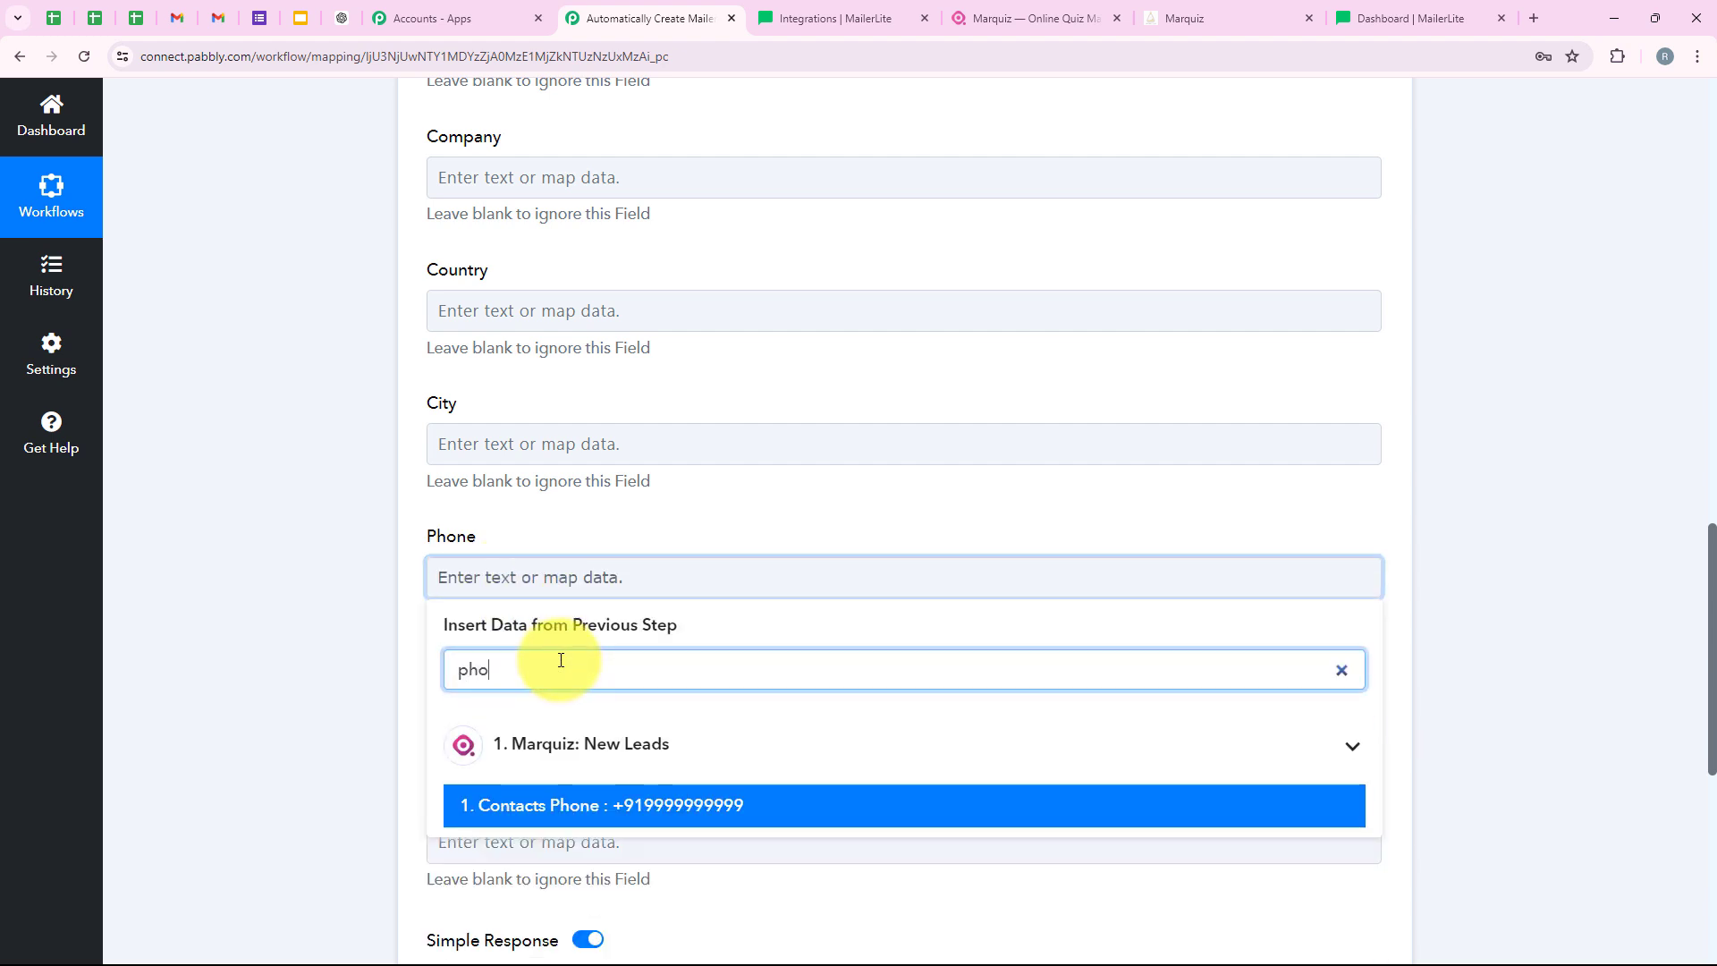
left_click(605, 808)
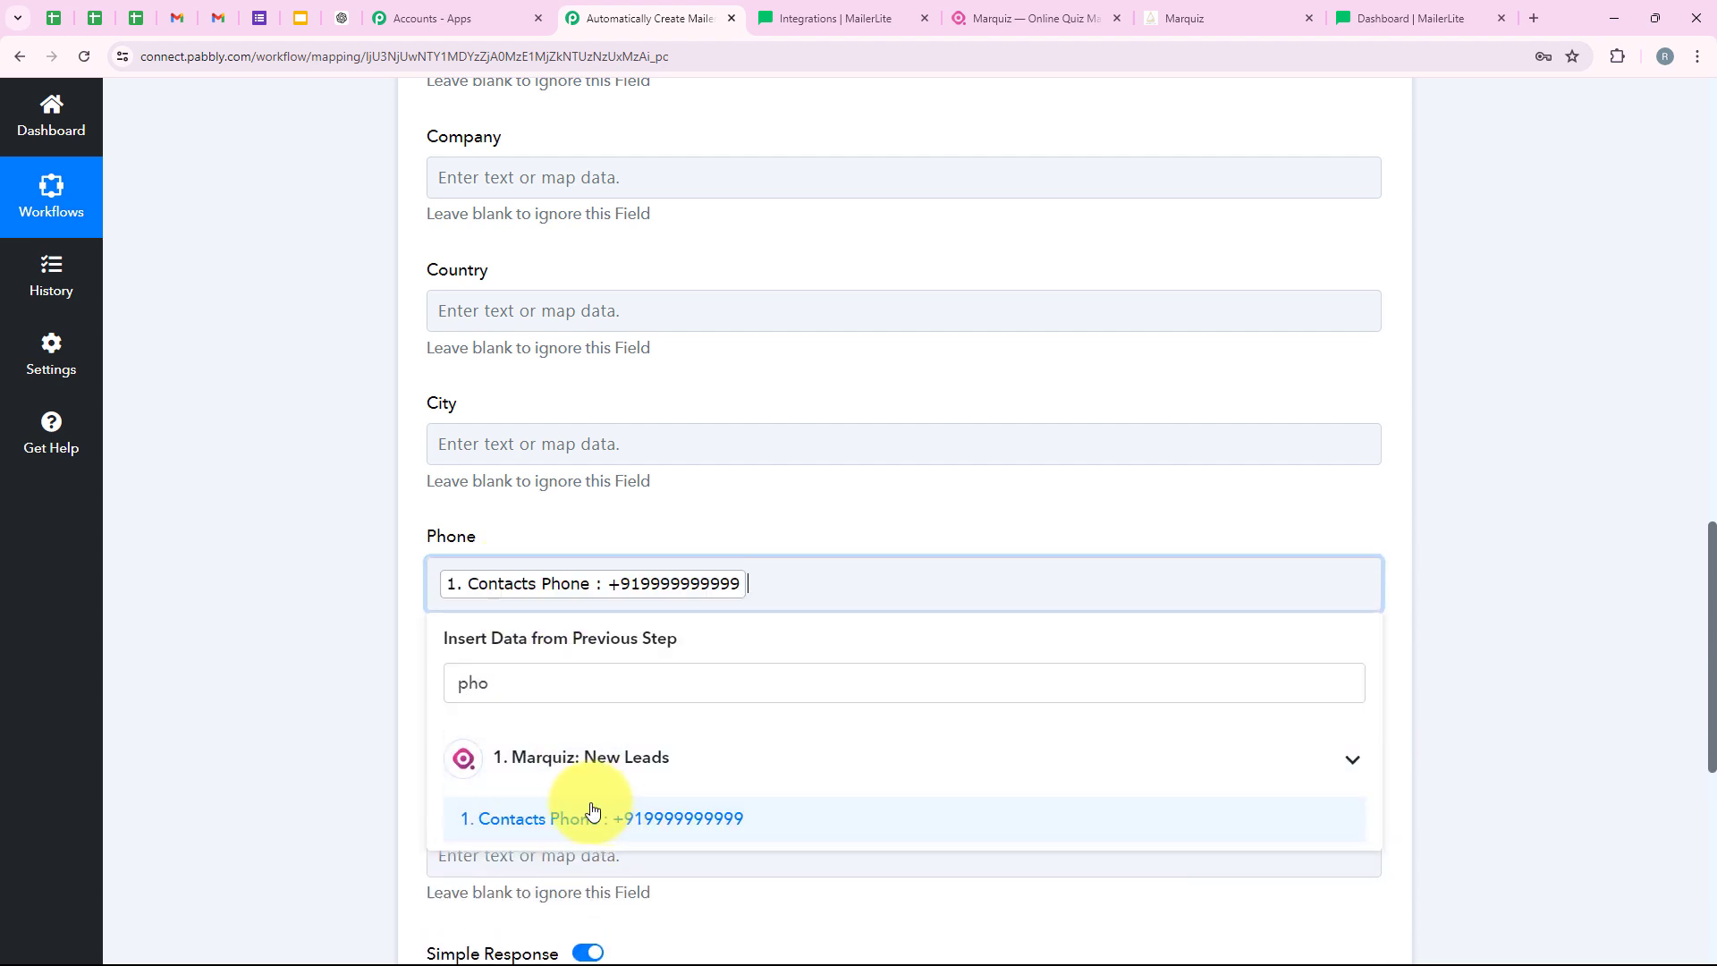
Review the mapped subscriber fields, save the MailerLite action and send a test request
scroll(755, 579, "up", 6)
scroll(757, 580, "up", 2)
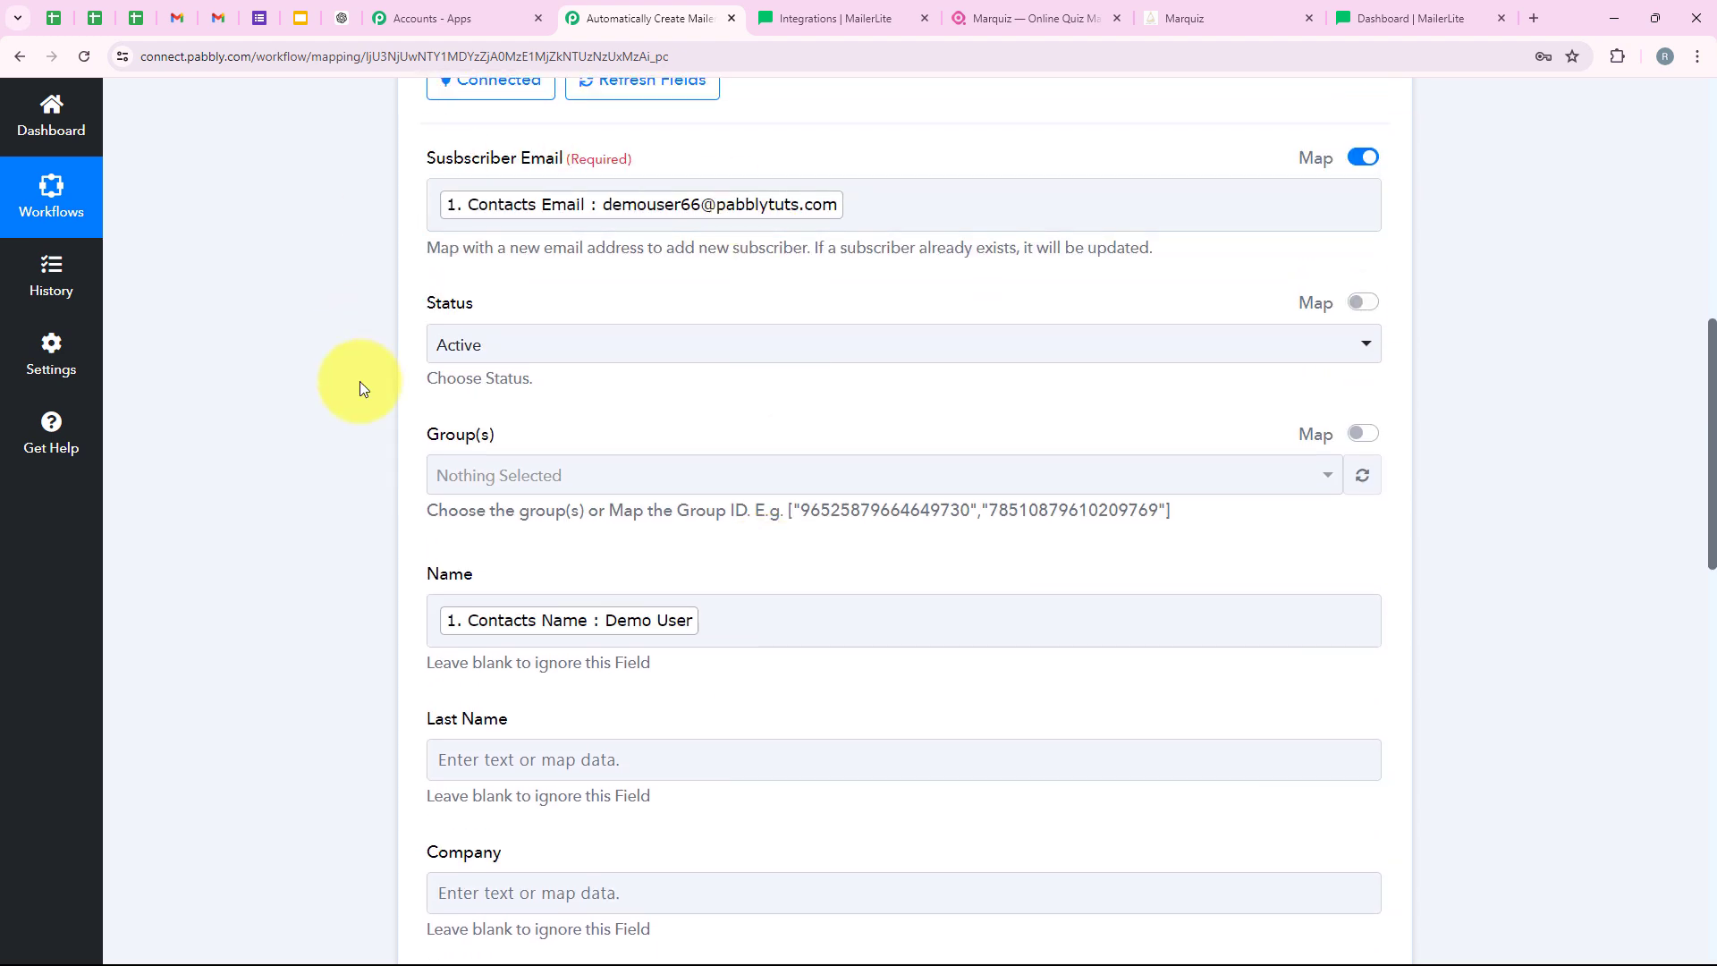
scroll(485, 481, "down", 6)
scroll(485, 480, "up", 6)
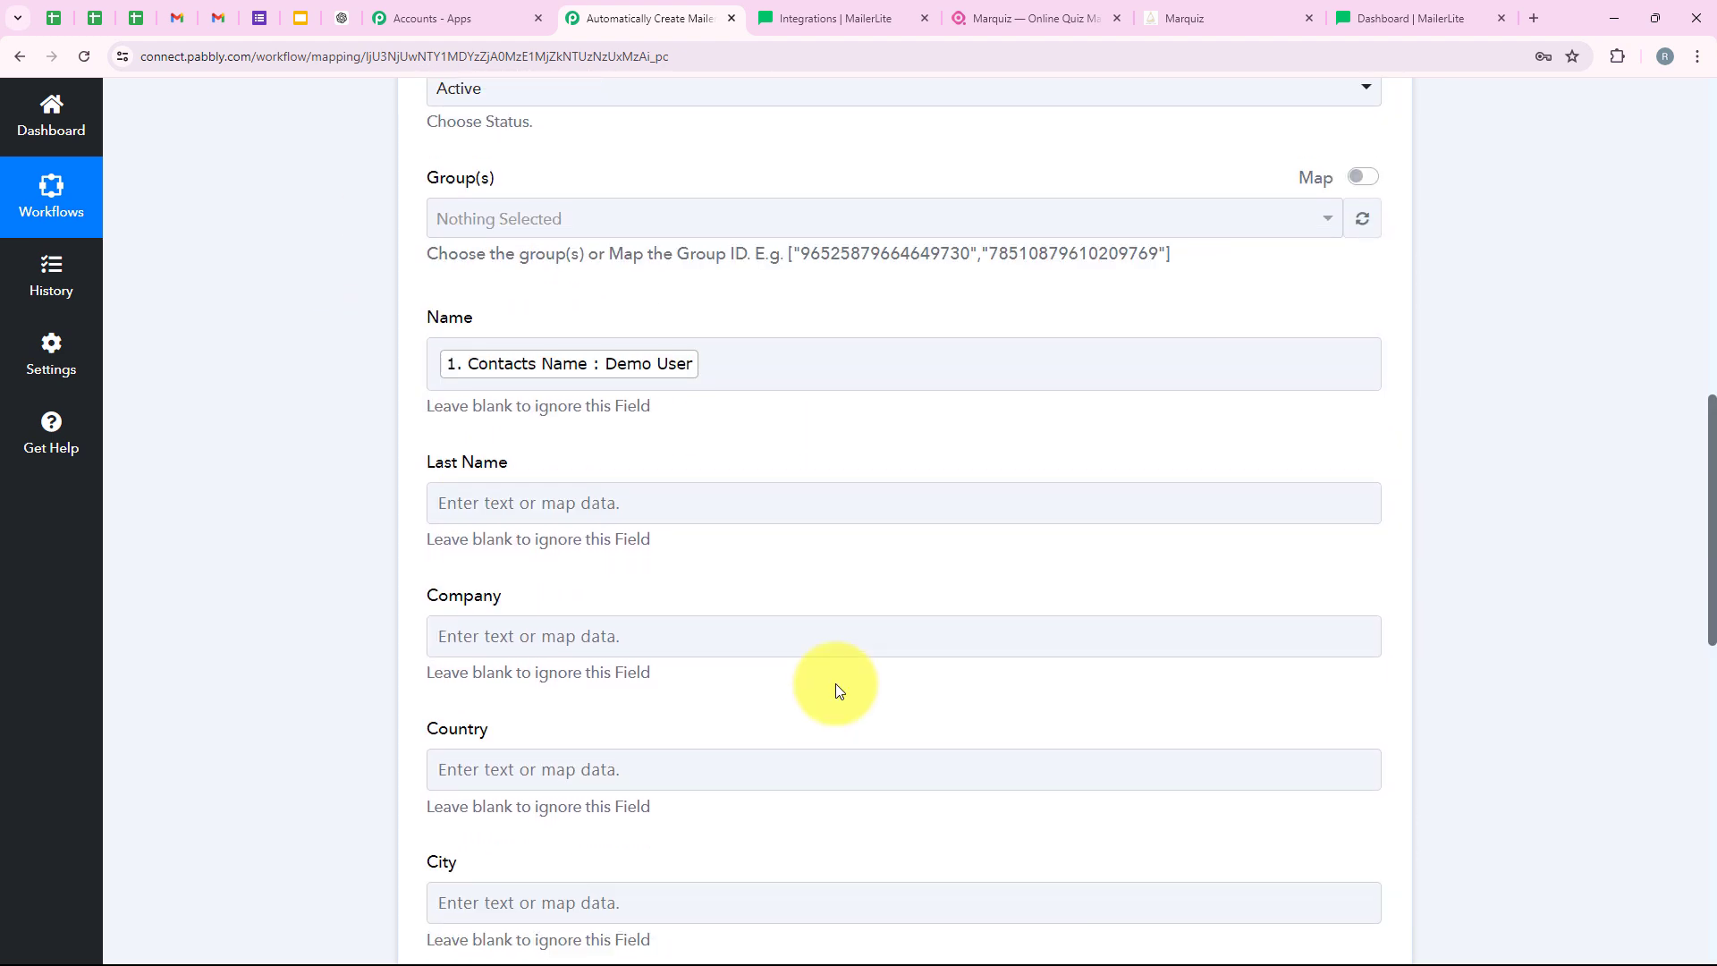
scroll(468, 562, "up", 2)
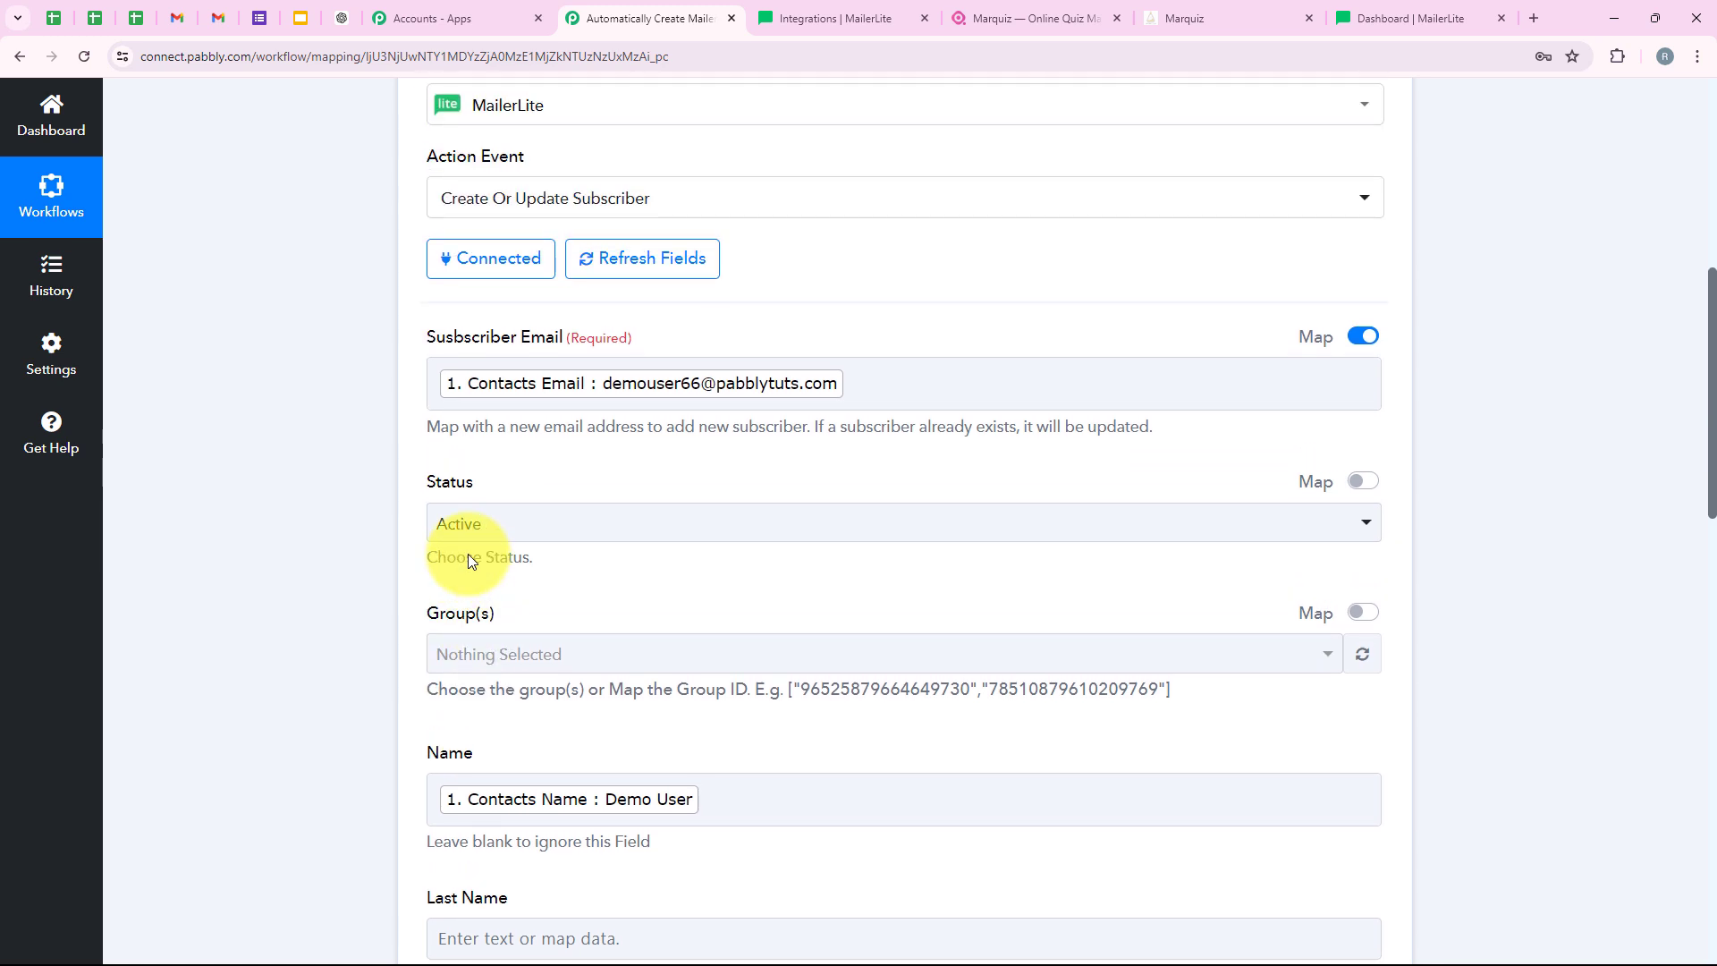
scroll(597, 428, "down", 10)
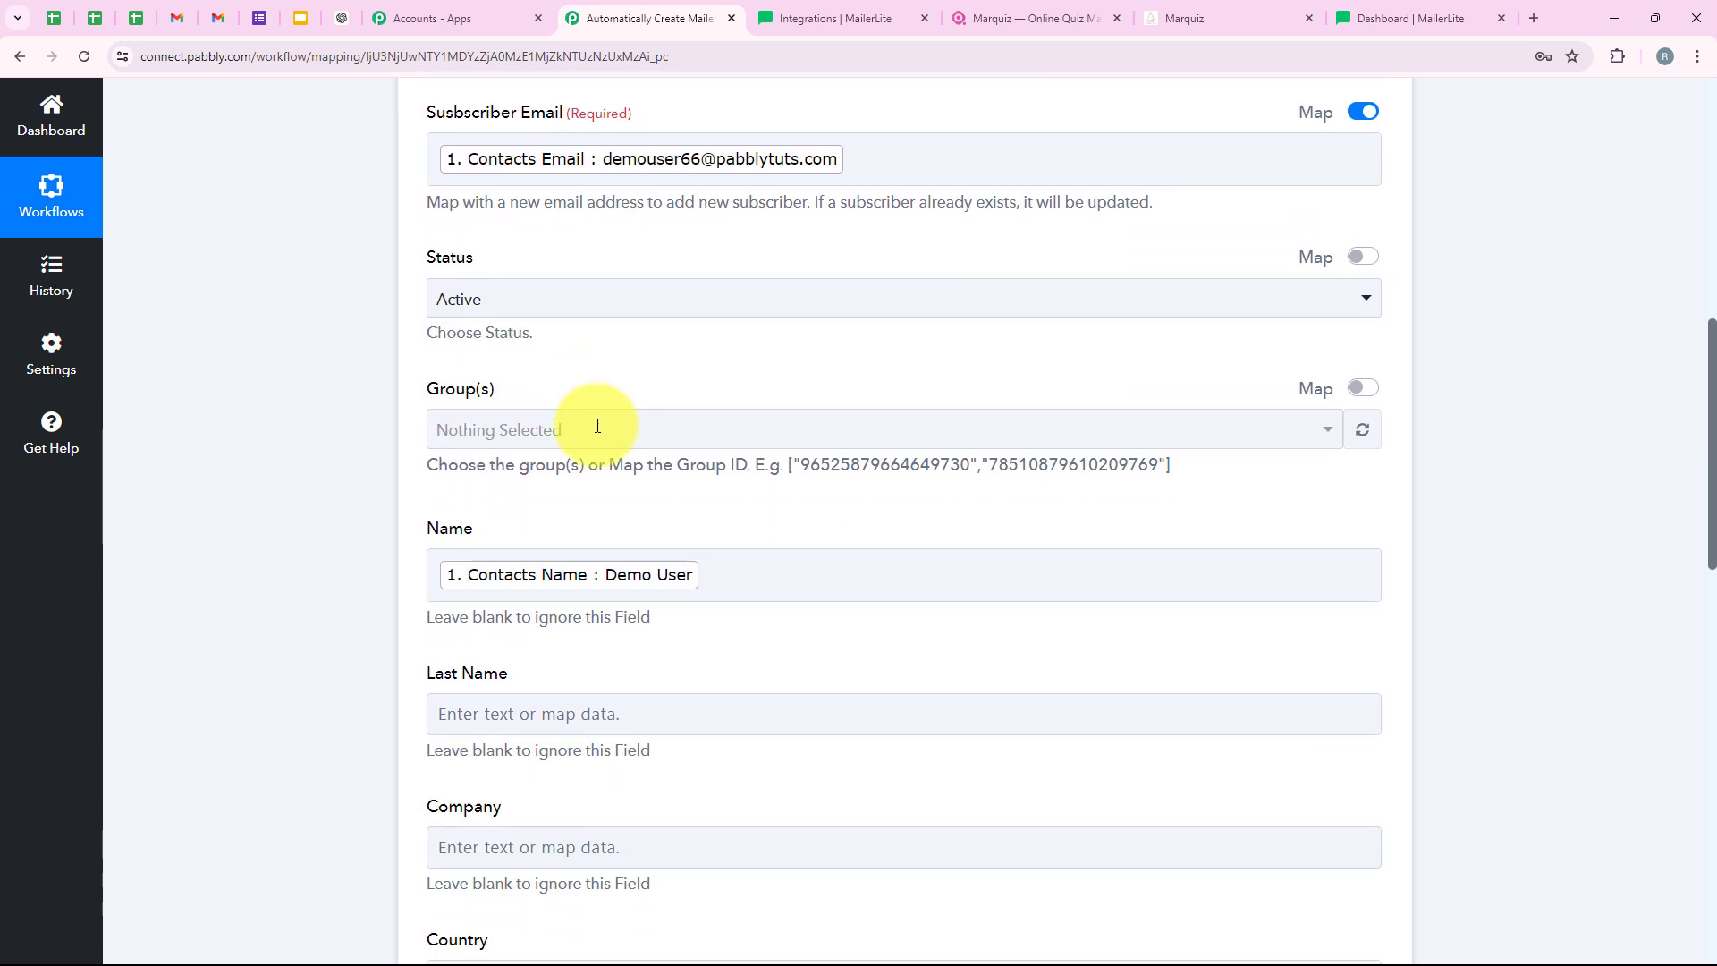
scroll(597, 426, "down", 5)
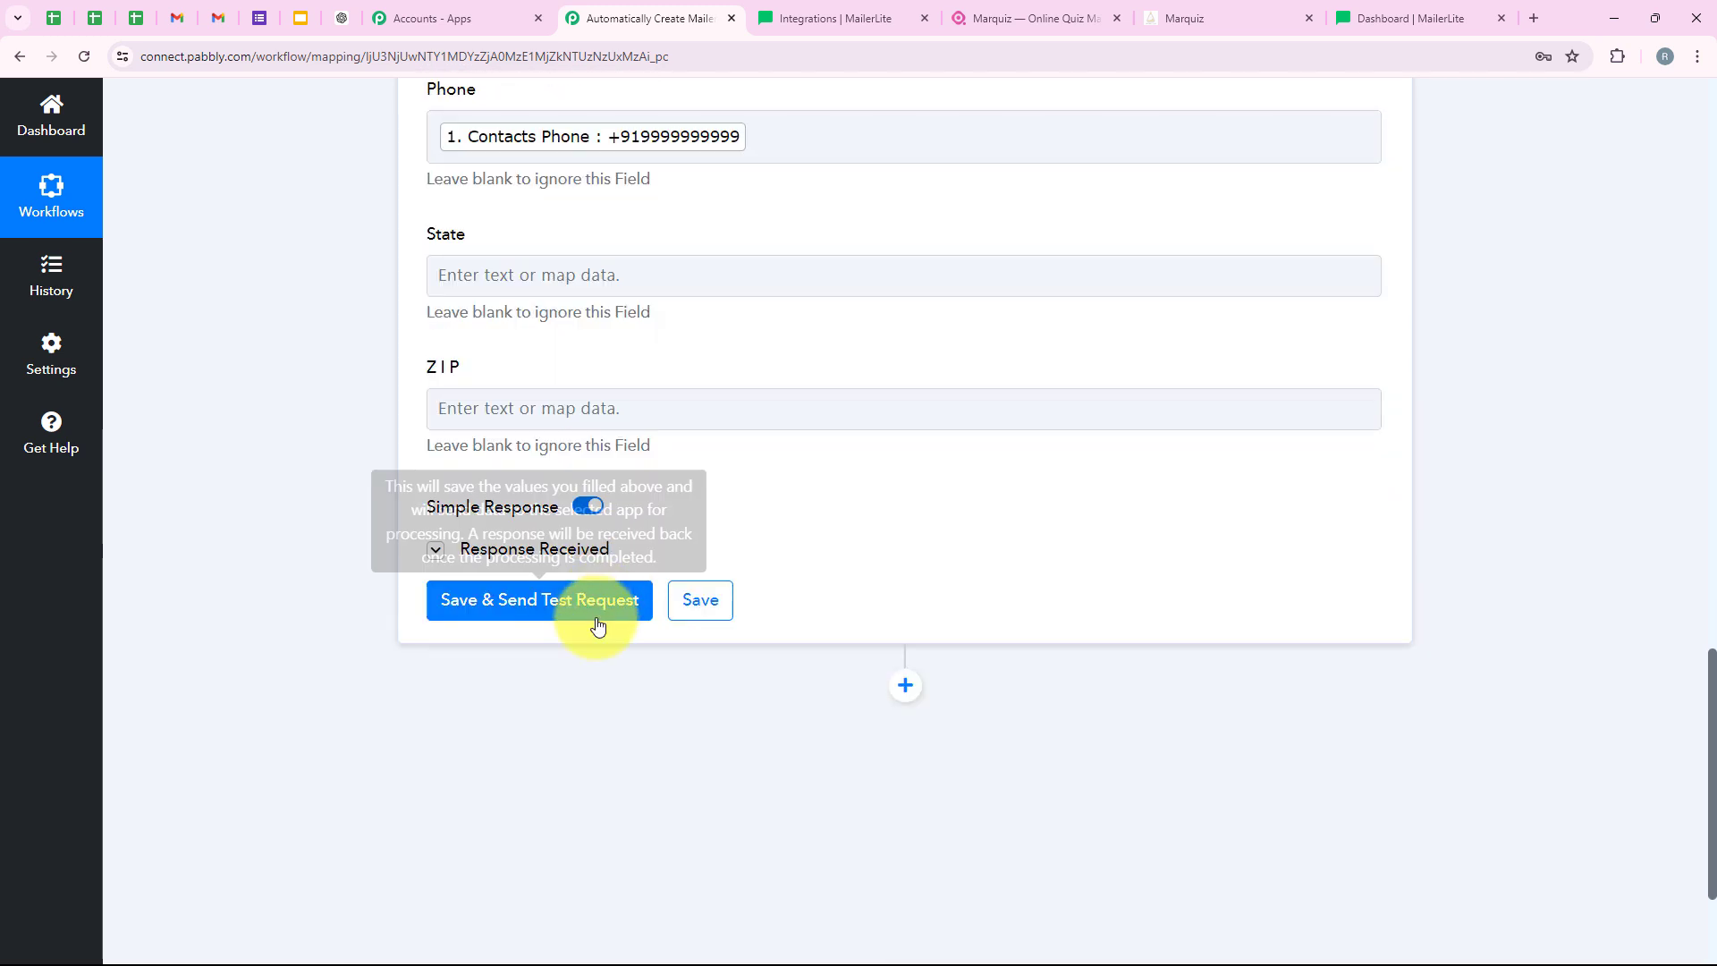
left_click(594, 601)
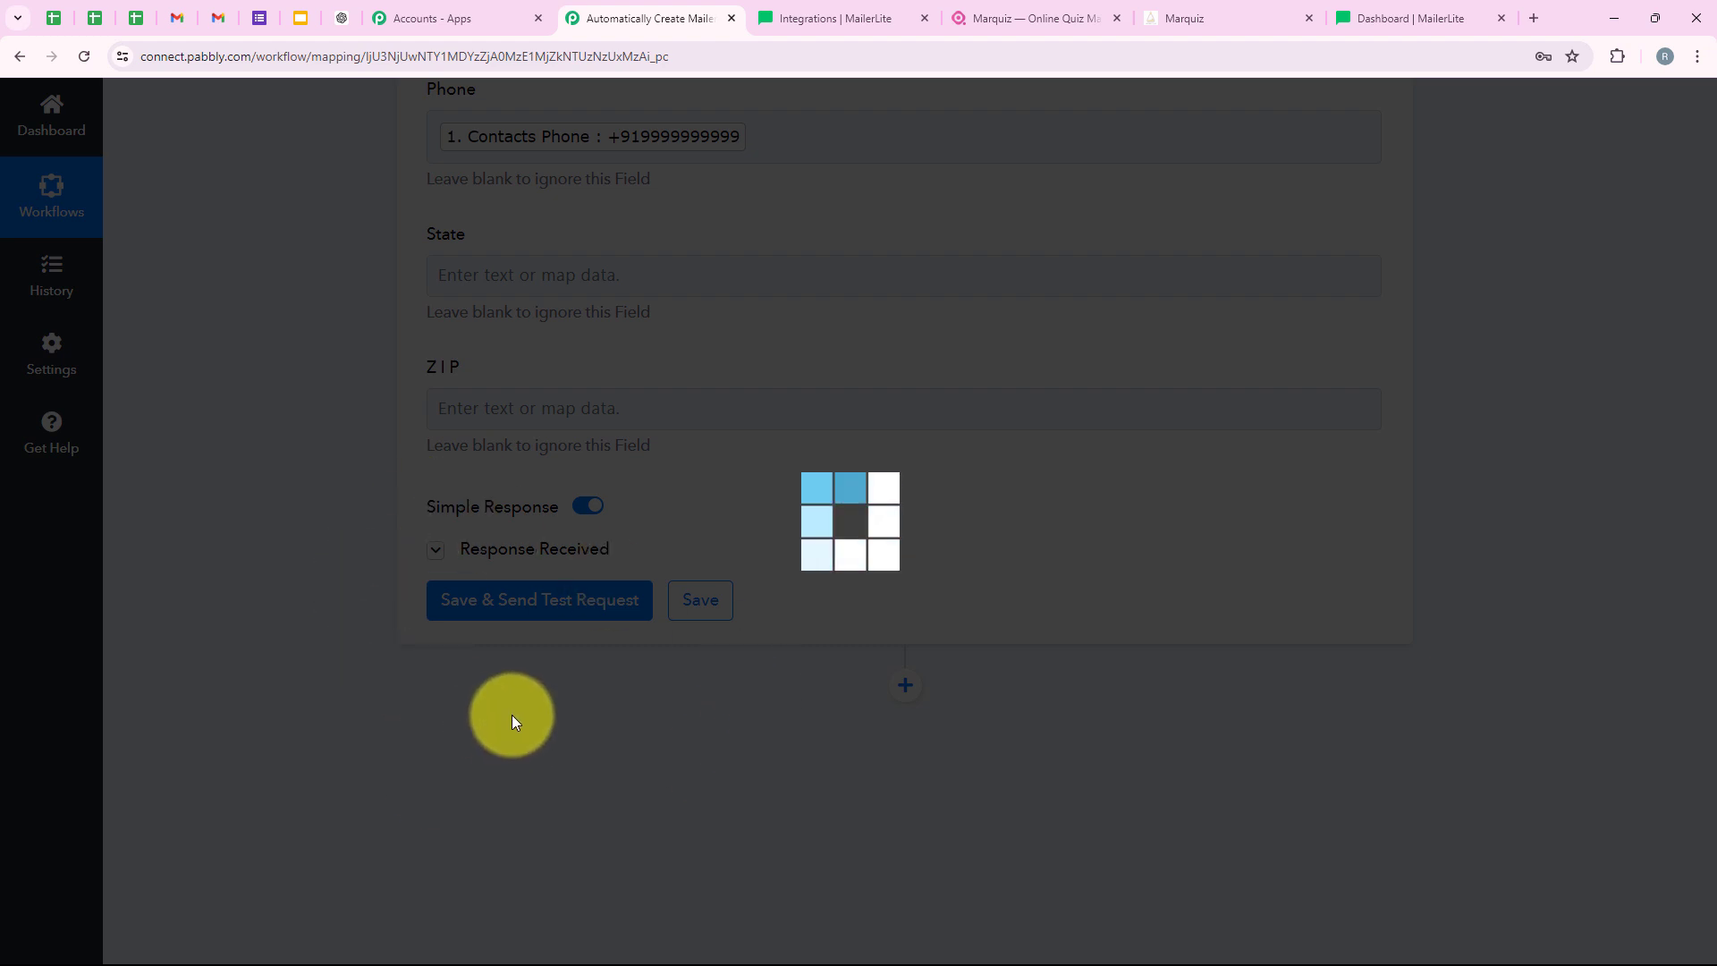
Check the subscriber email in the test response and switch to the MailerLite dashboard
scroll(1011, 362, "down", 3)
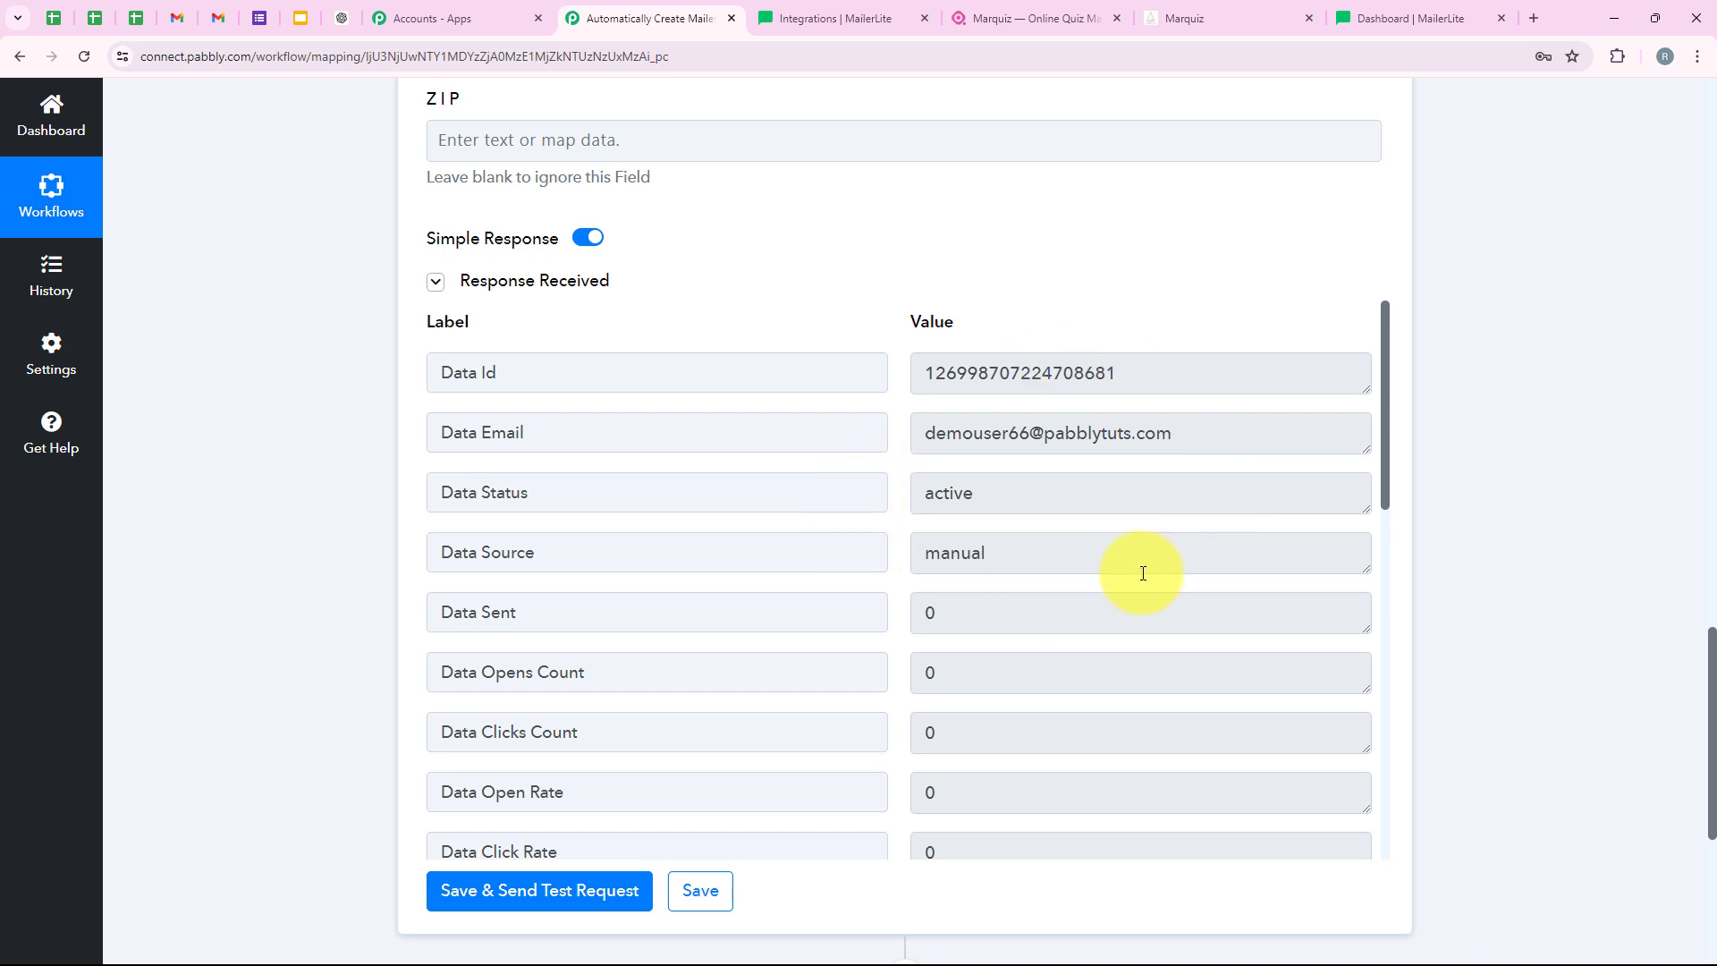
left_click(1261, 435)
left_click_drag(1175, 441, 943, 454)
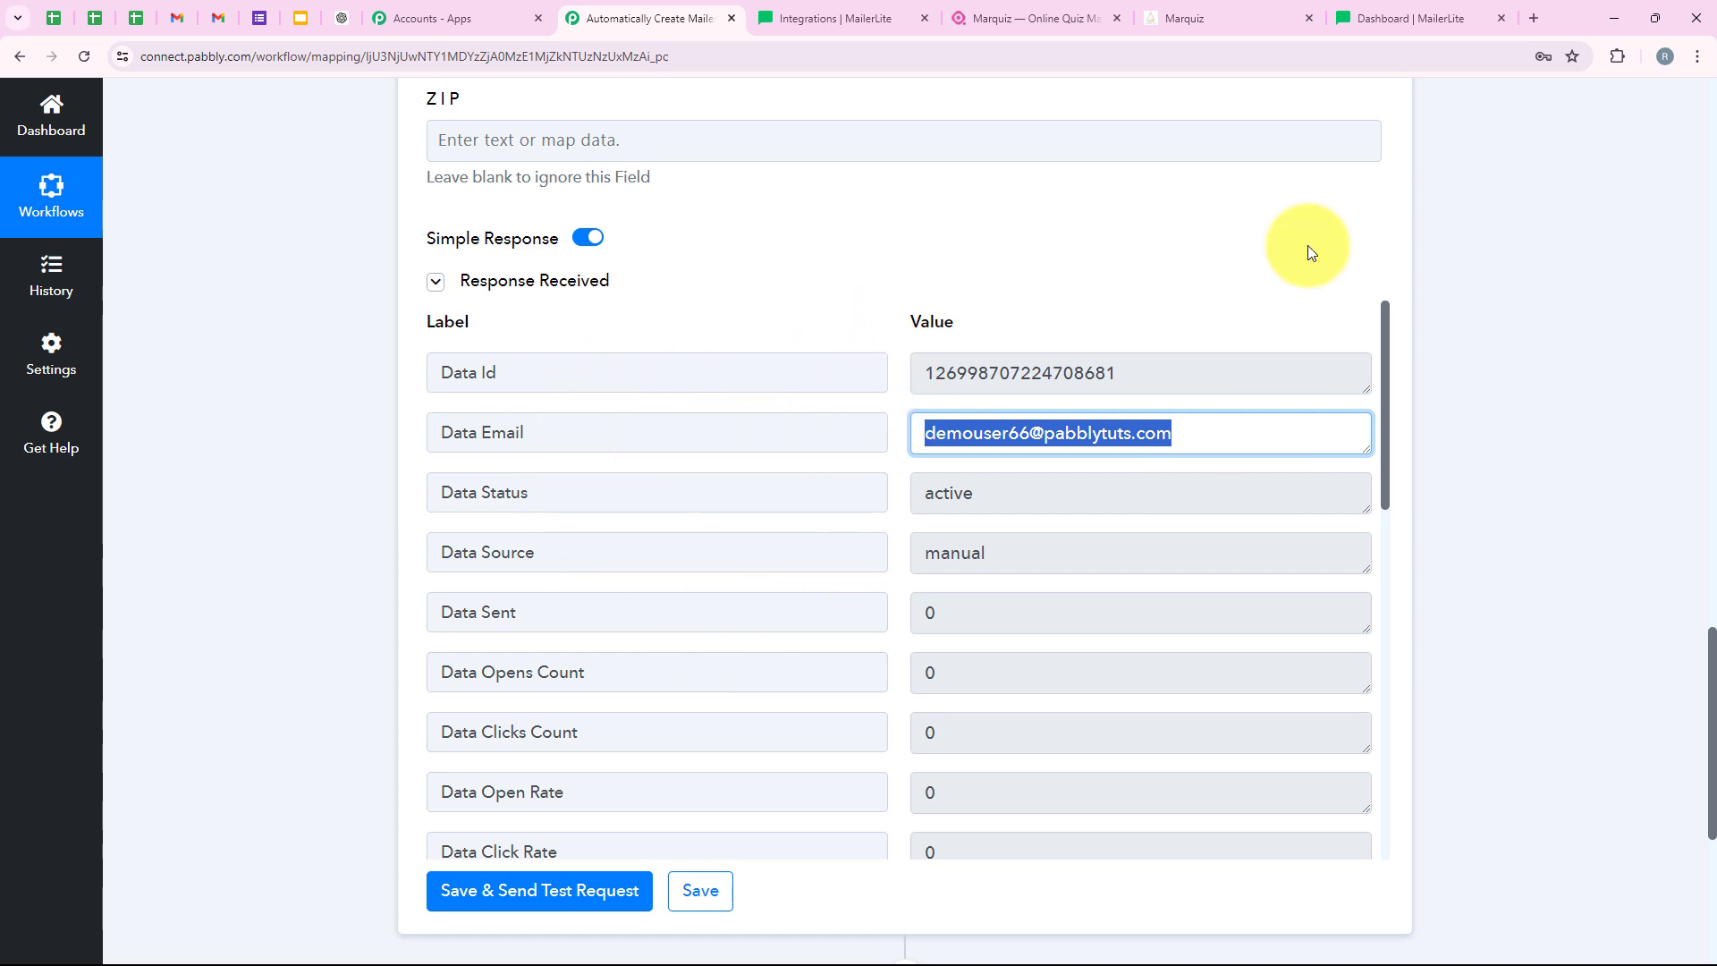
left_click(1398, 11)
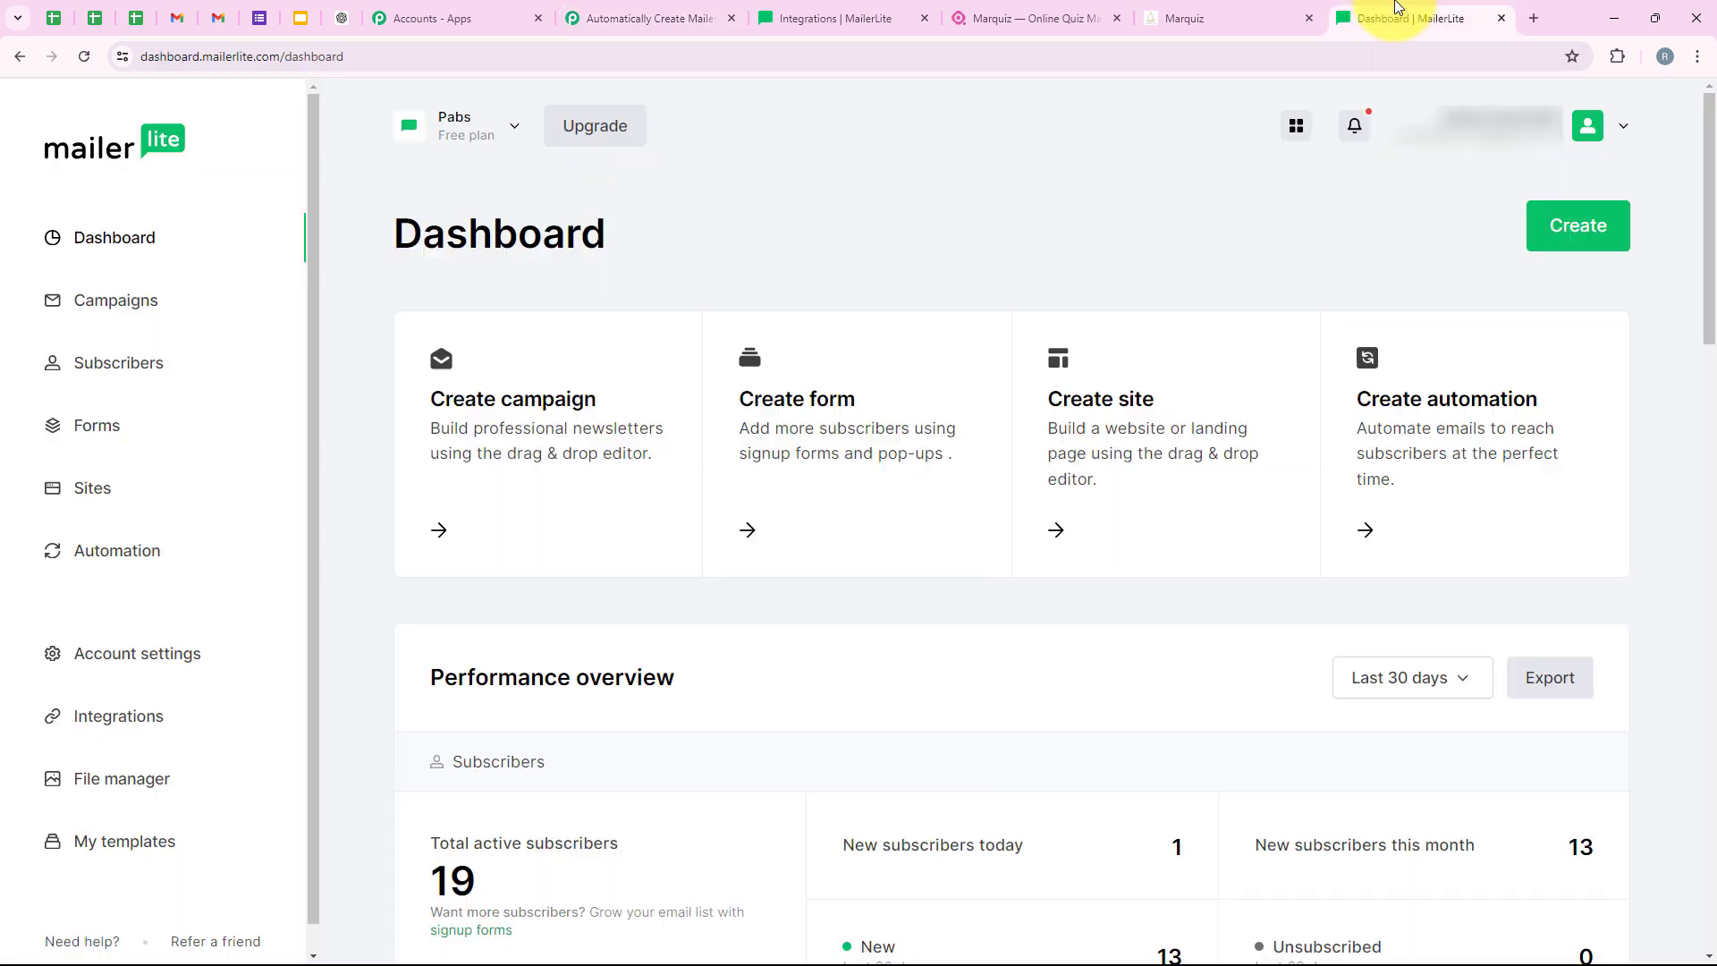
Open the MailerLite subscribers list and check the newest entry for the test subscriber
left_click(139, 383)
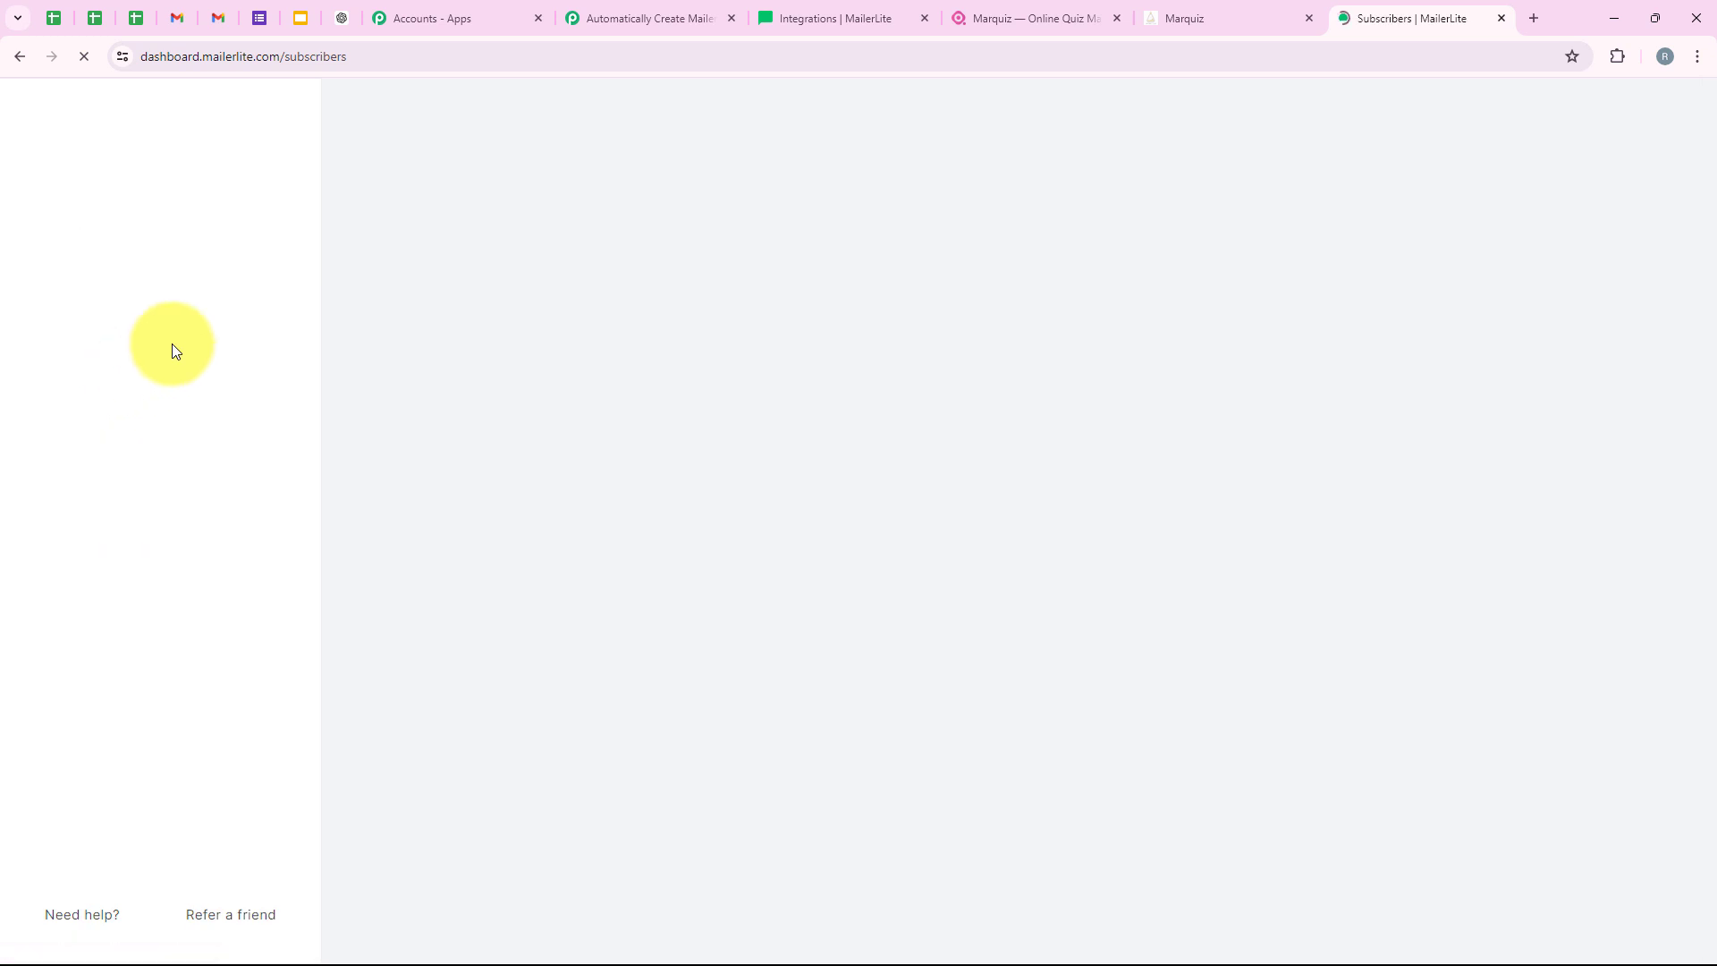
scroll(783, 386, "down", 2)
scroll(782, 379, "down", 3)
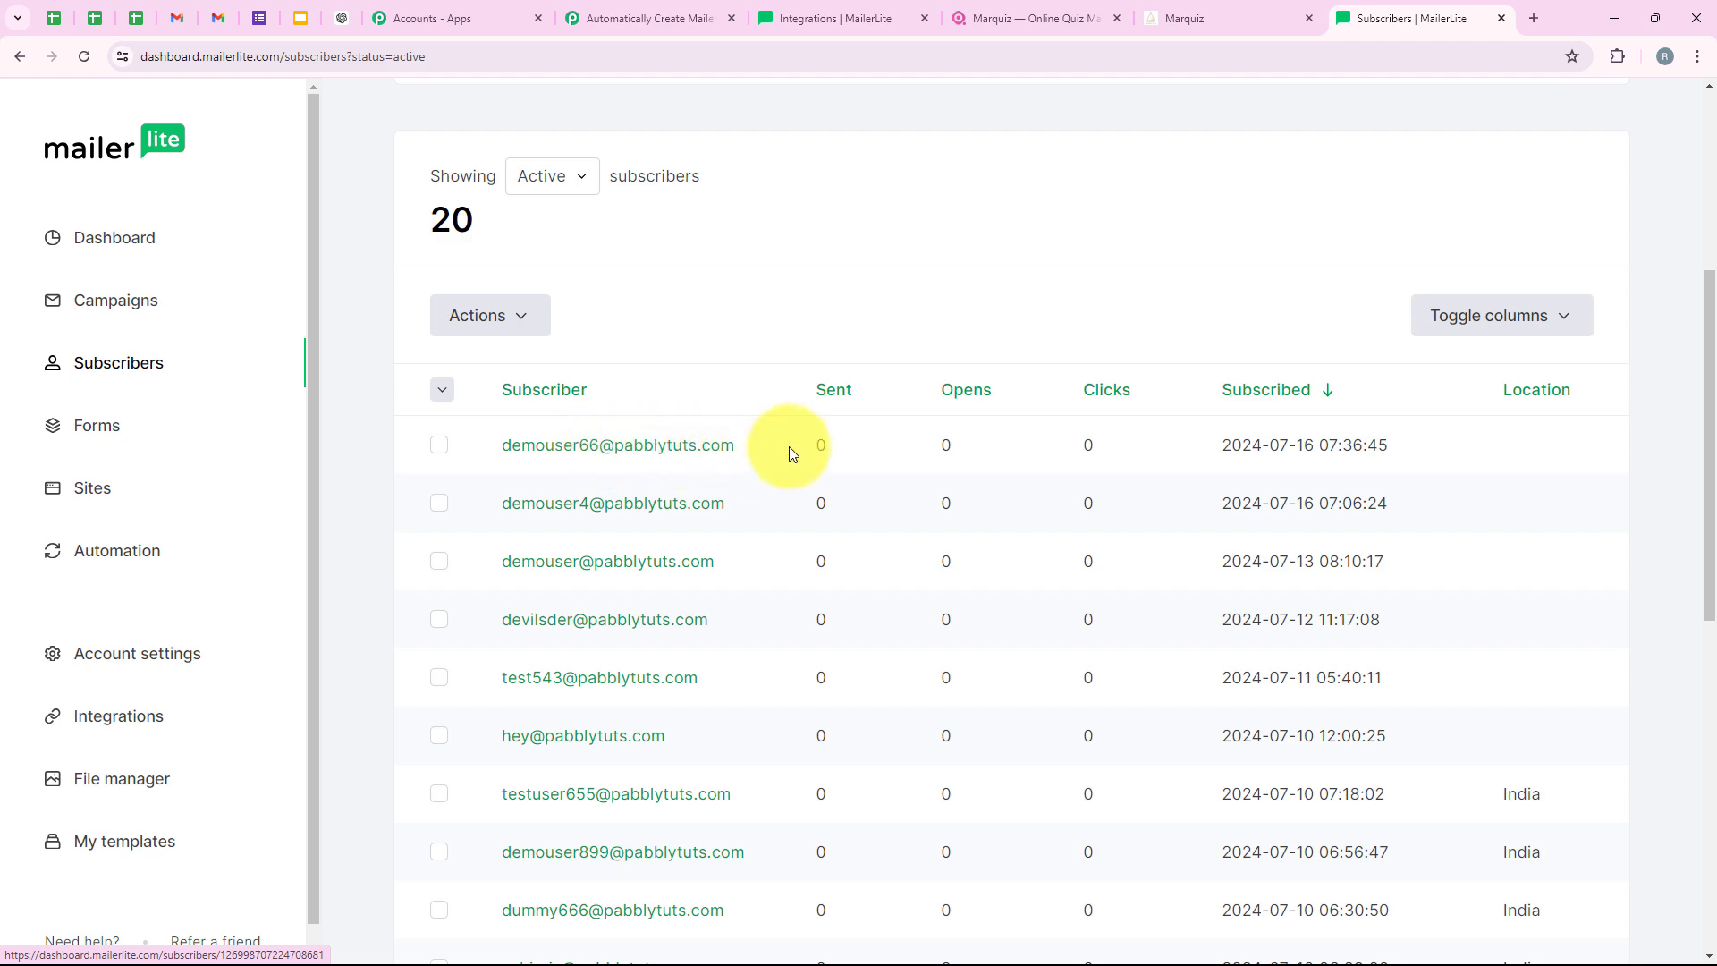
Switch to the Pabbly Connect workflow and collapse the MailerLite action step
left_click(640, 18)
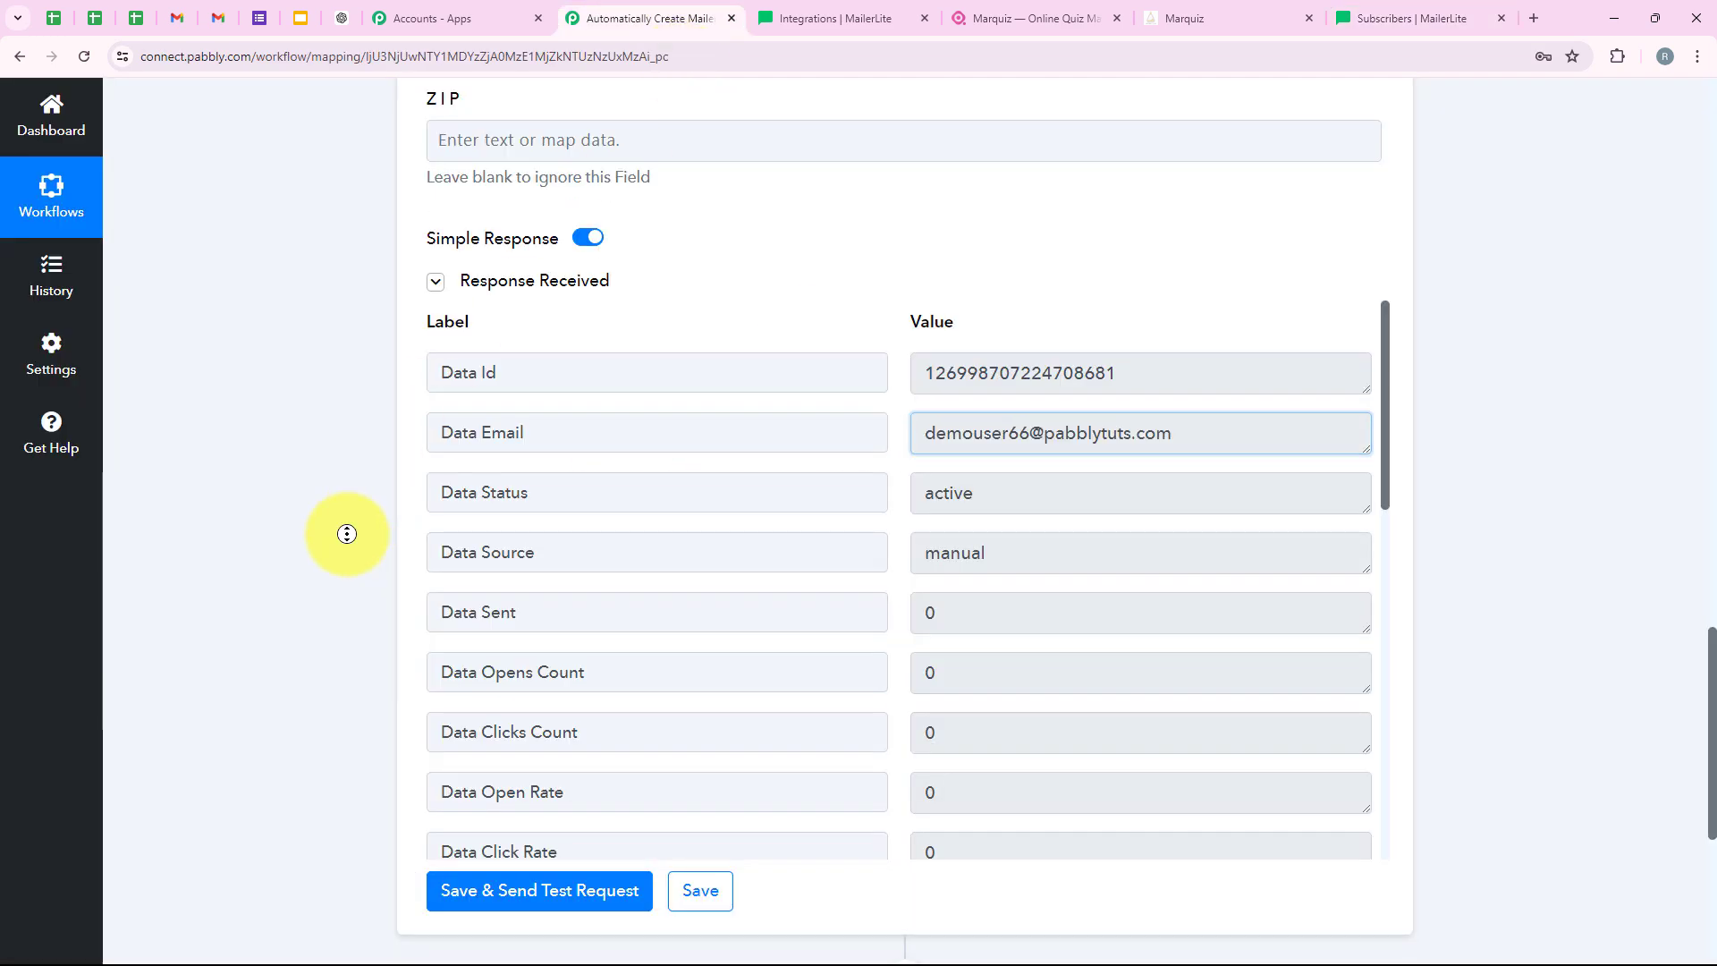
scroll(345, 537, "up", 10)
left_click(572, 626)
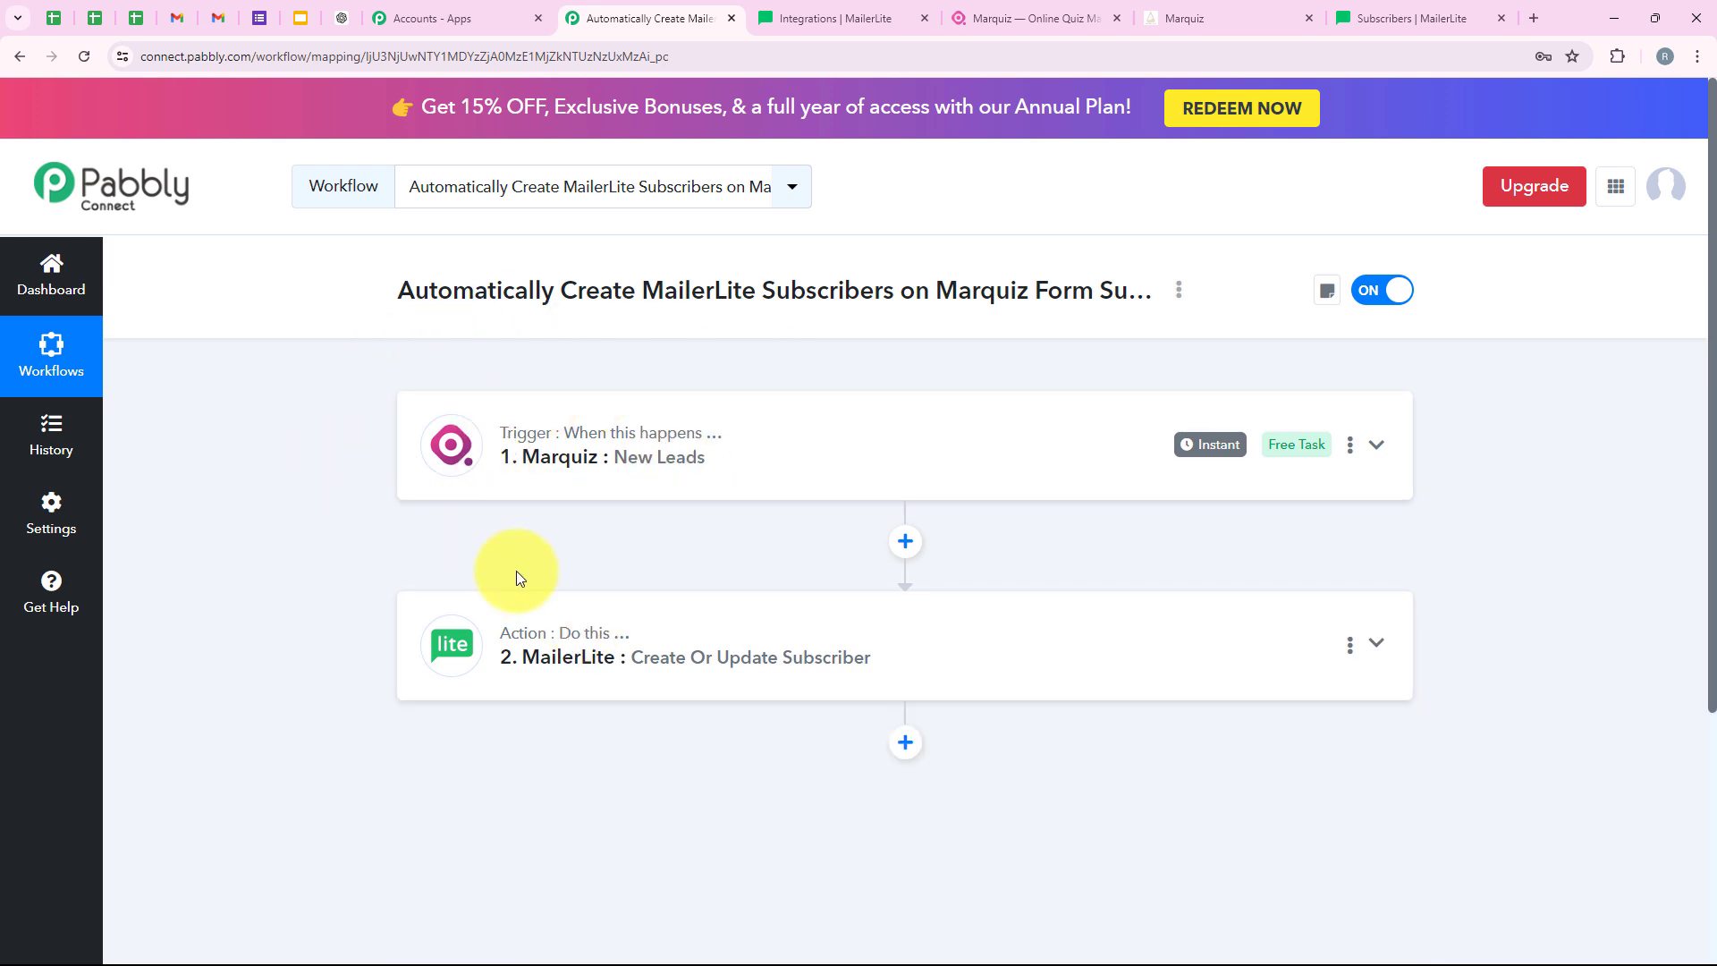
Switch to the Marquiz page, reload it, open the tour sign-up form and fill it with the saved Test User contact details
left_click(1190, 18)
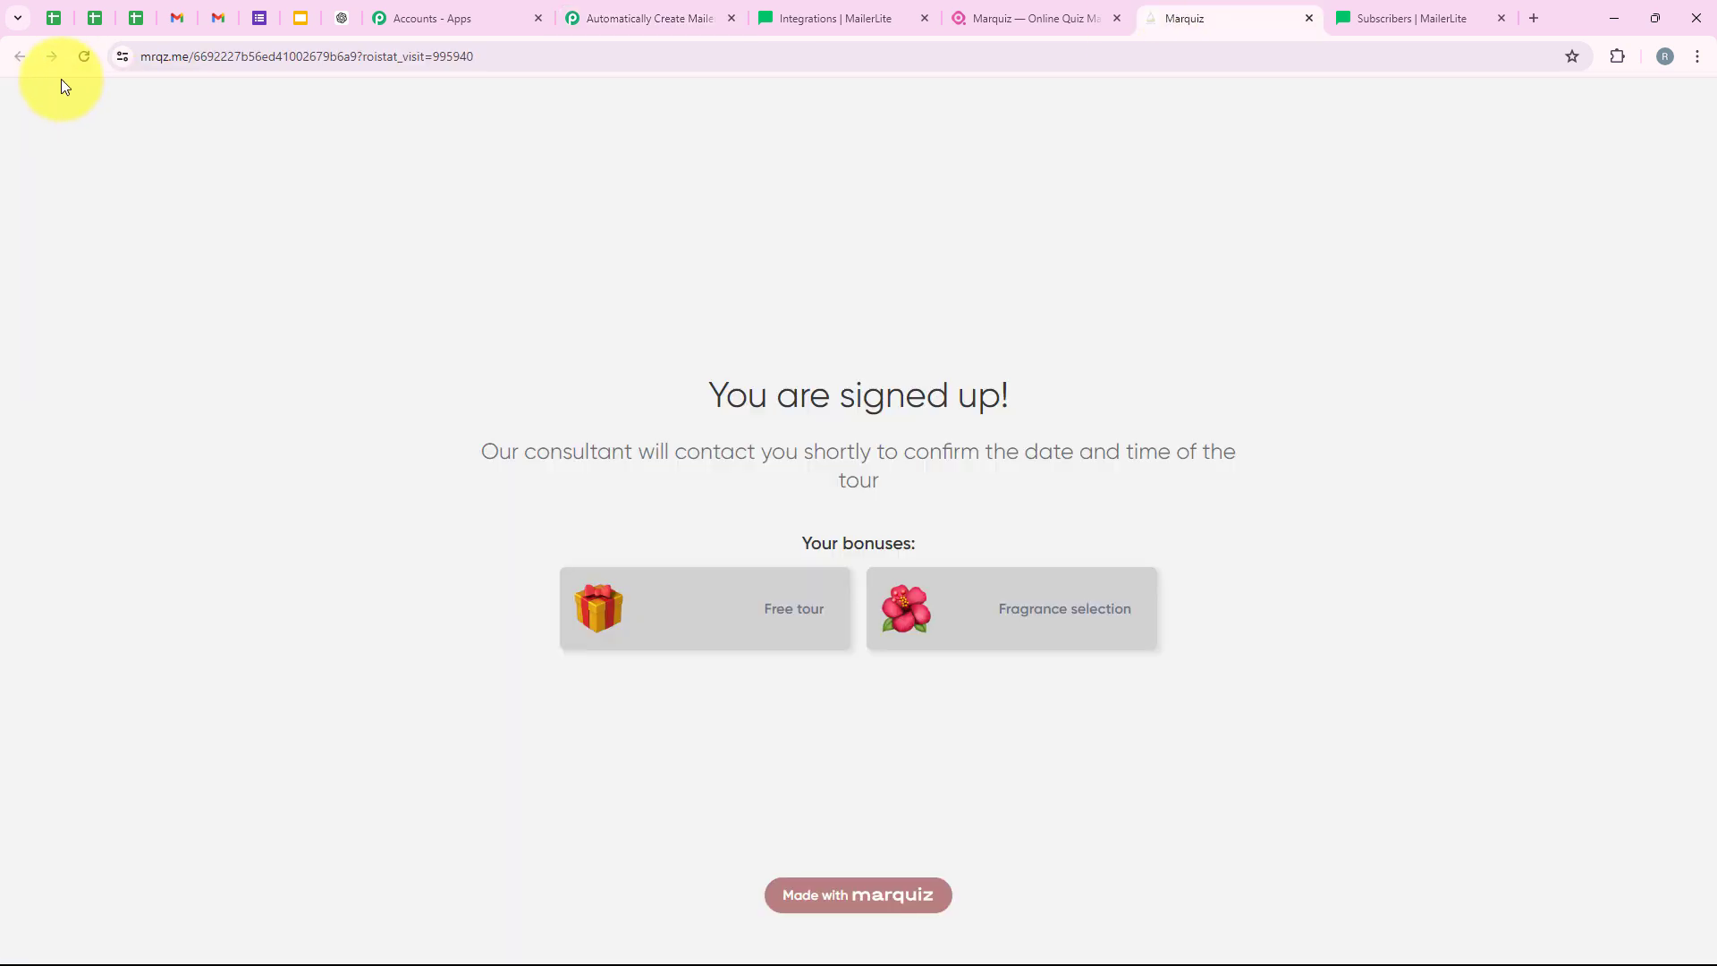
left_click(83, 59)
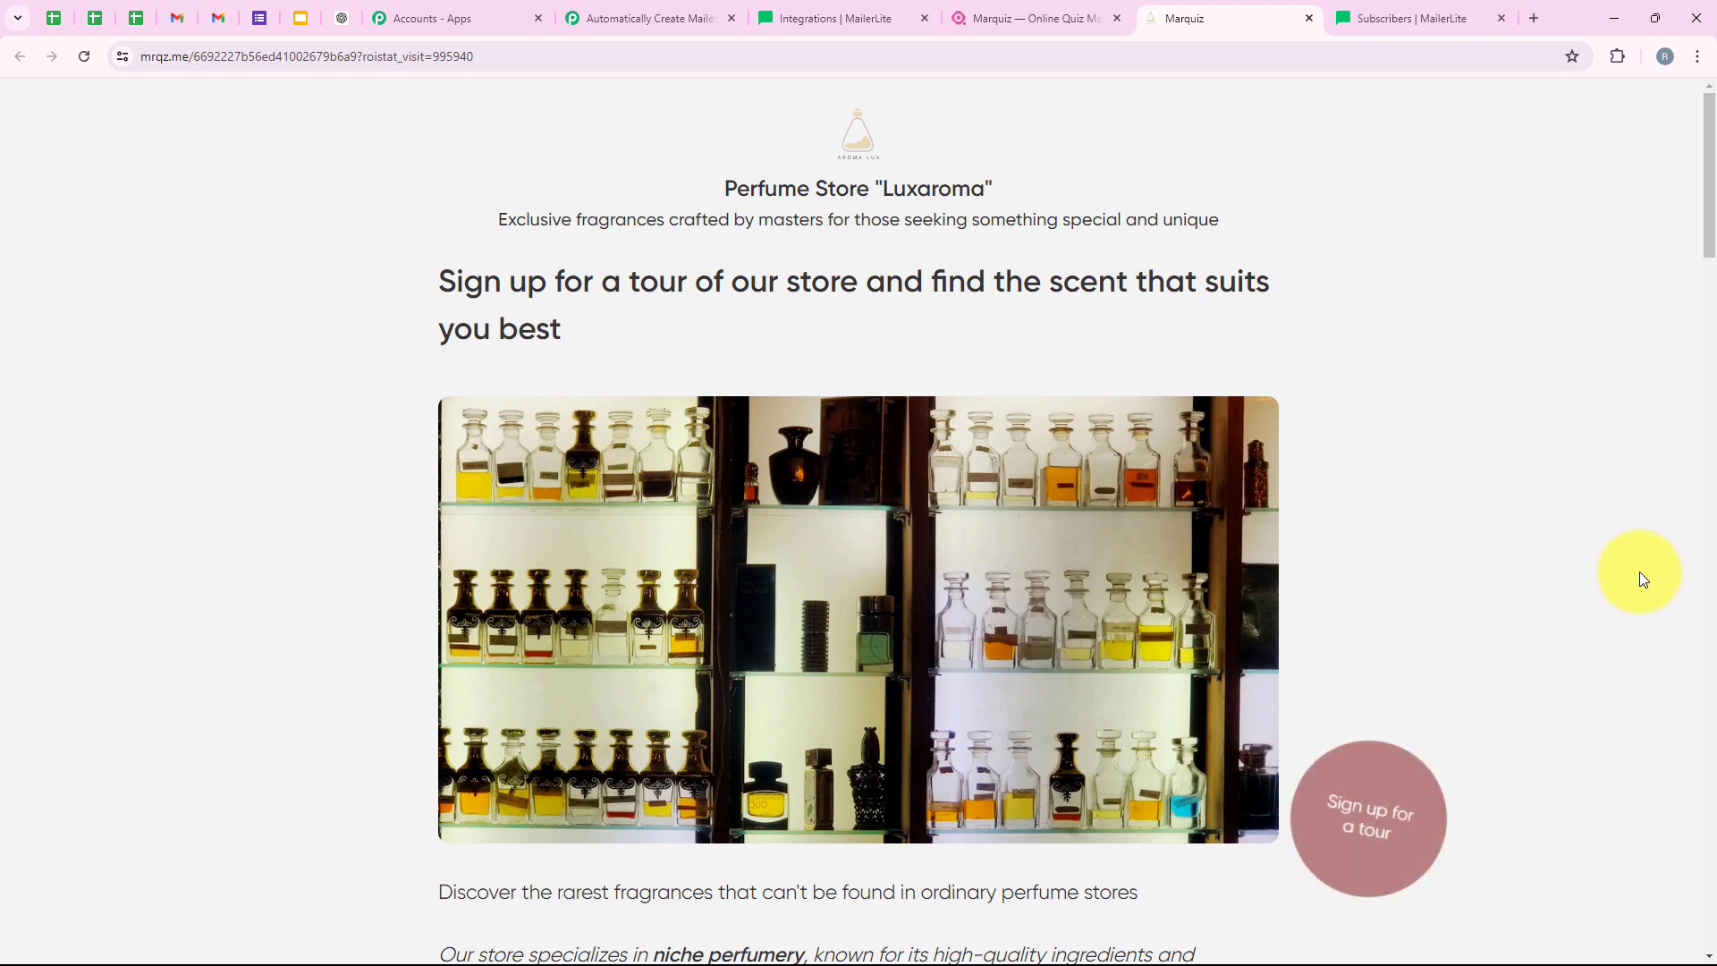
left_click(1398, 846)
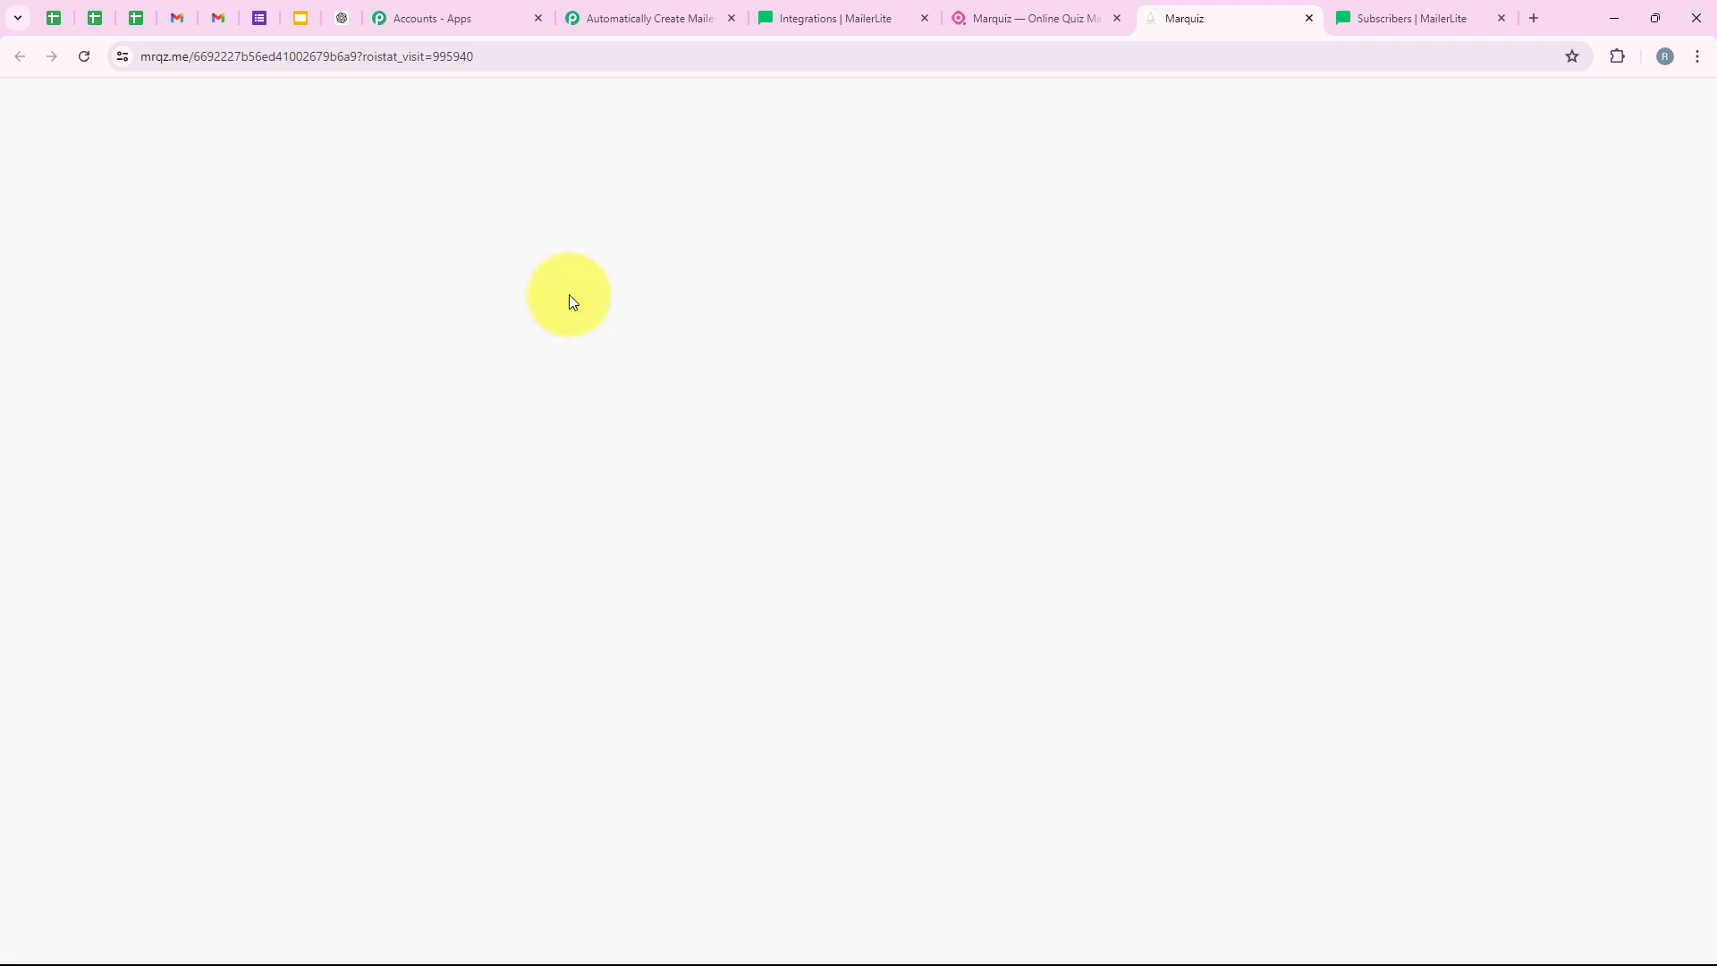
left_click(652, 415)
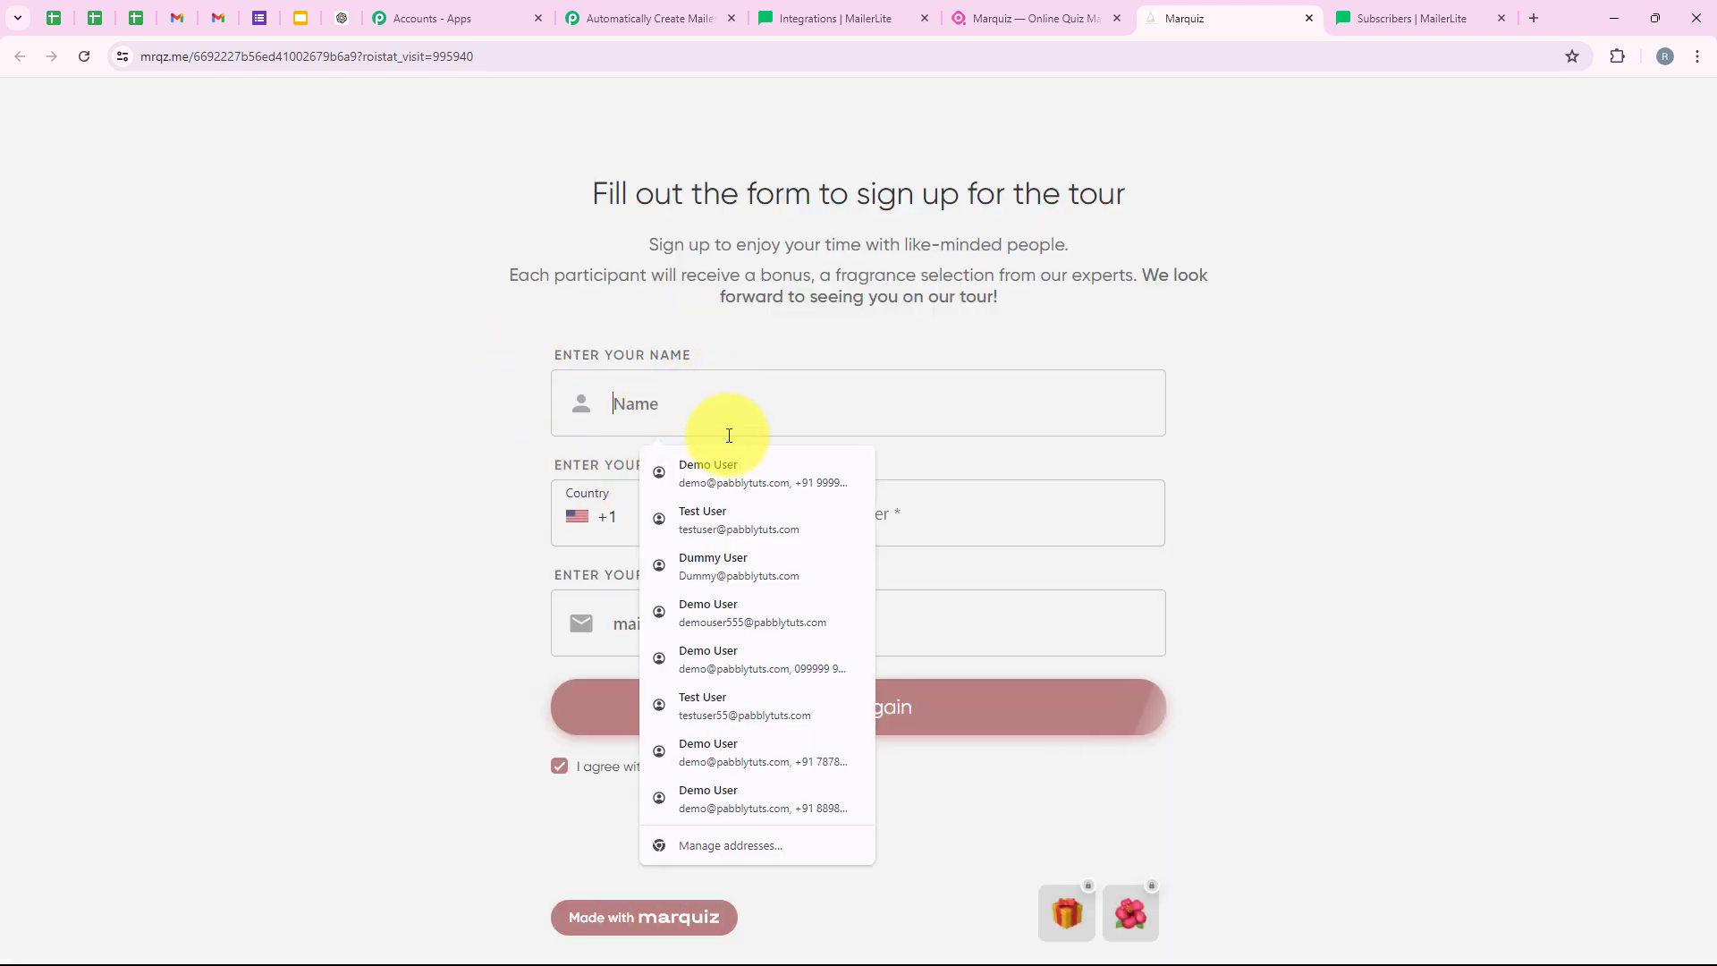
left_click(728, 516)
Set the phone number's country to India, finding it in the country list with the page search "india"
left_click(617, 514)
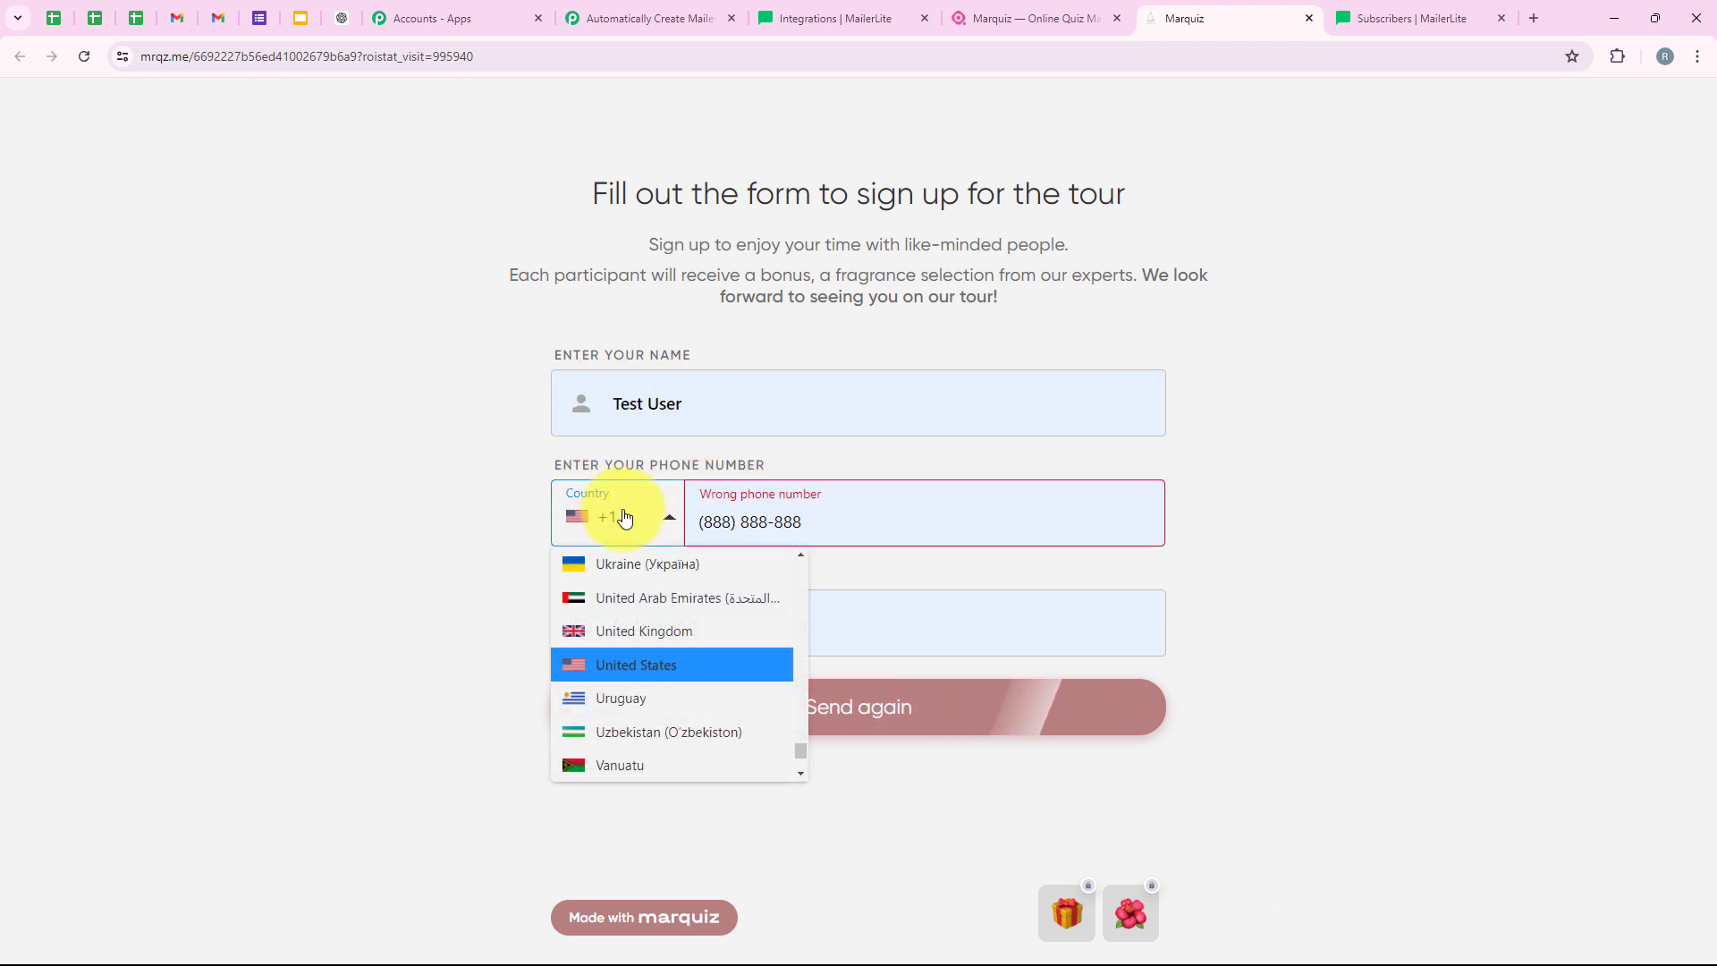
key("ctrl+f")
type("in")
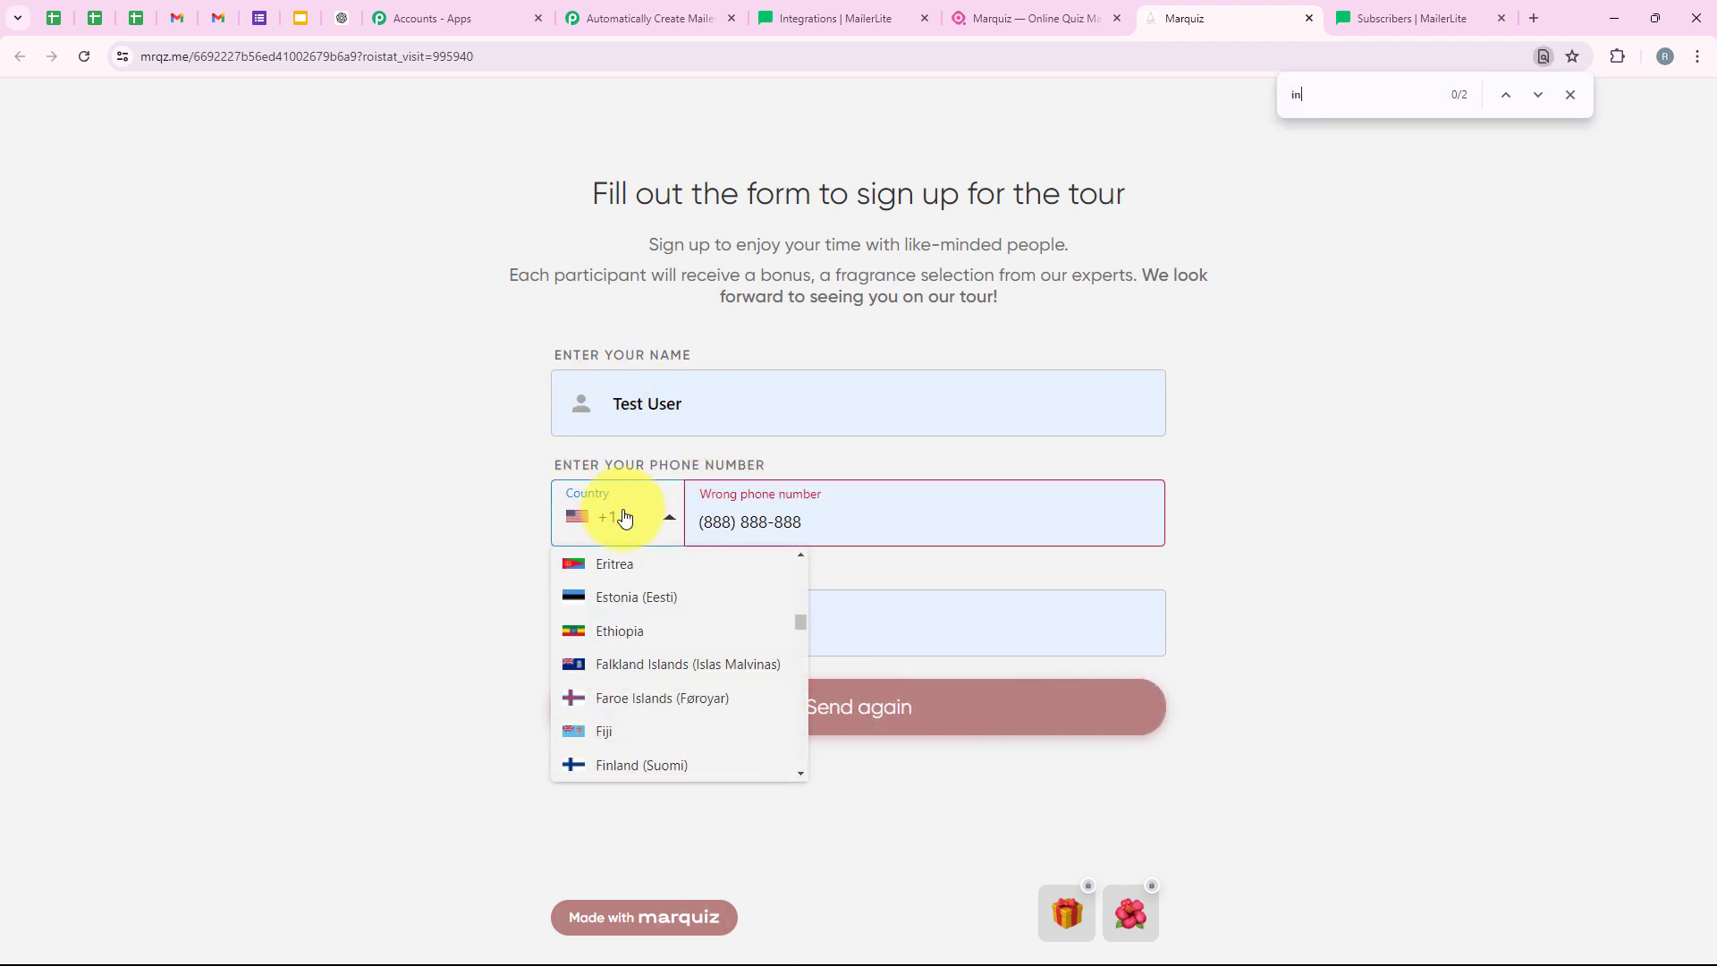
type("dia")
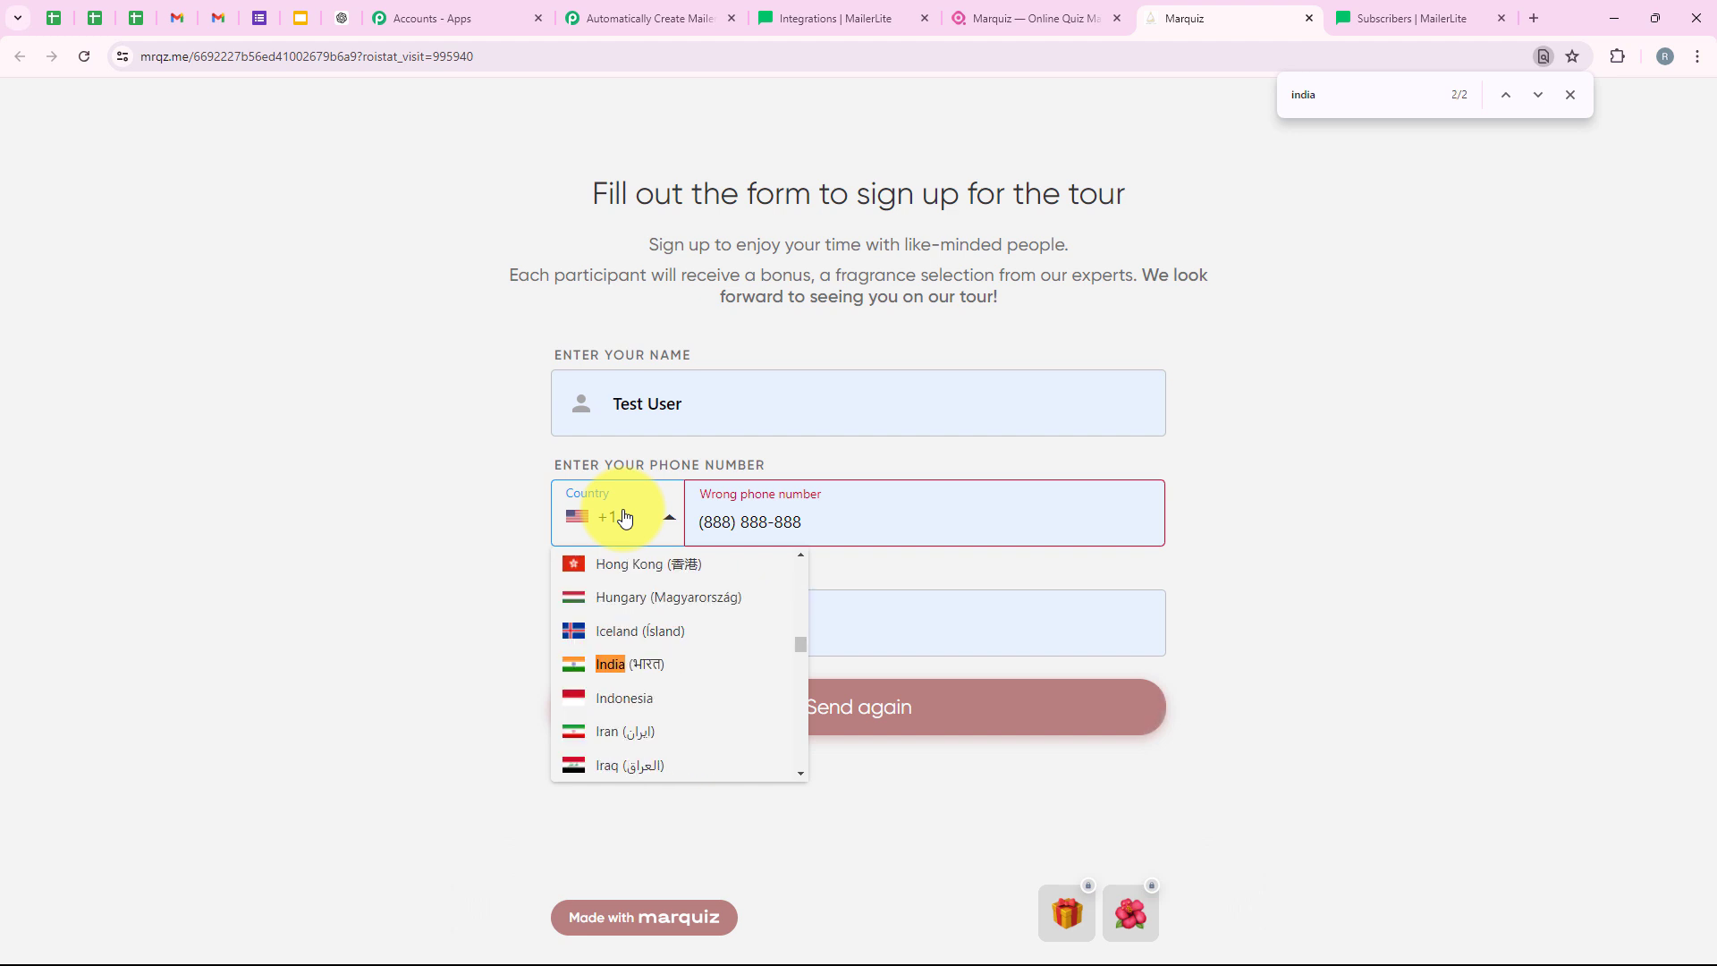
left_click(617, 664)
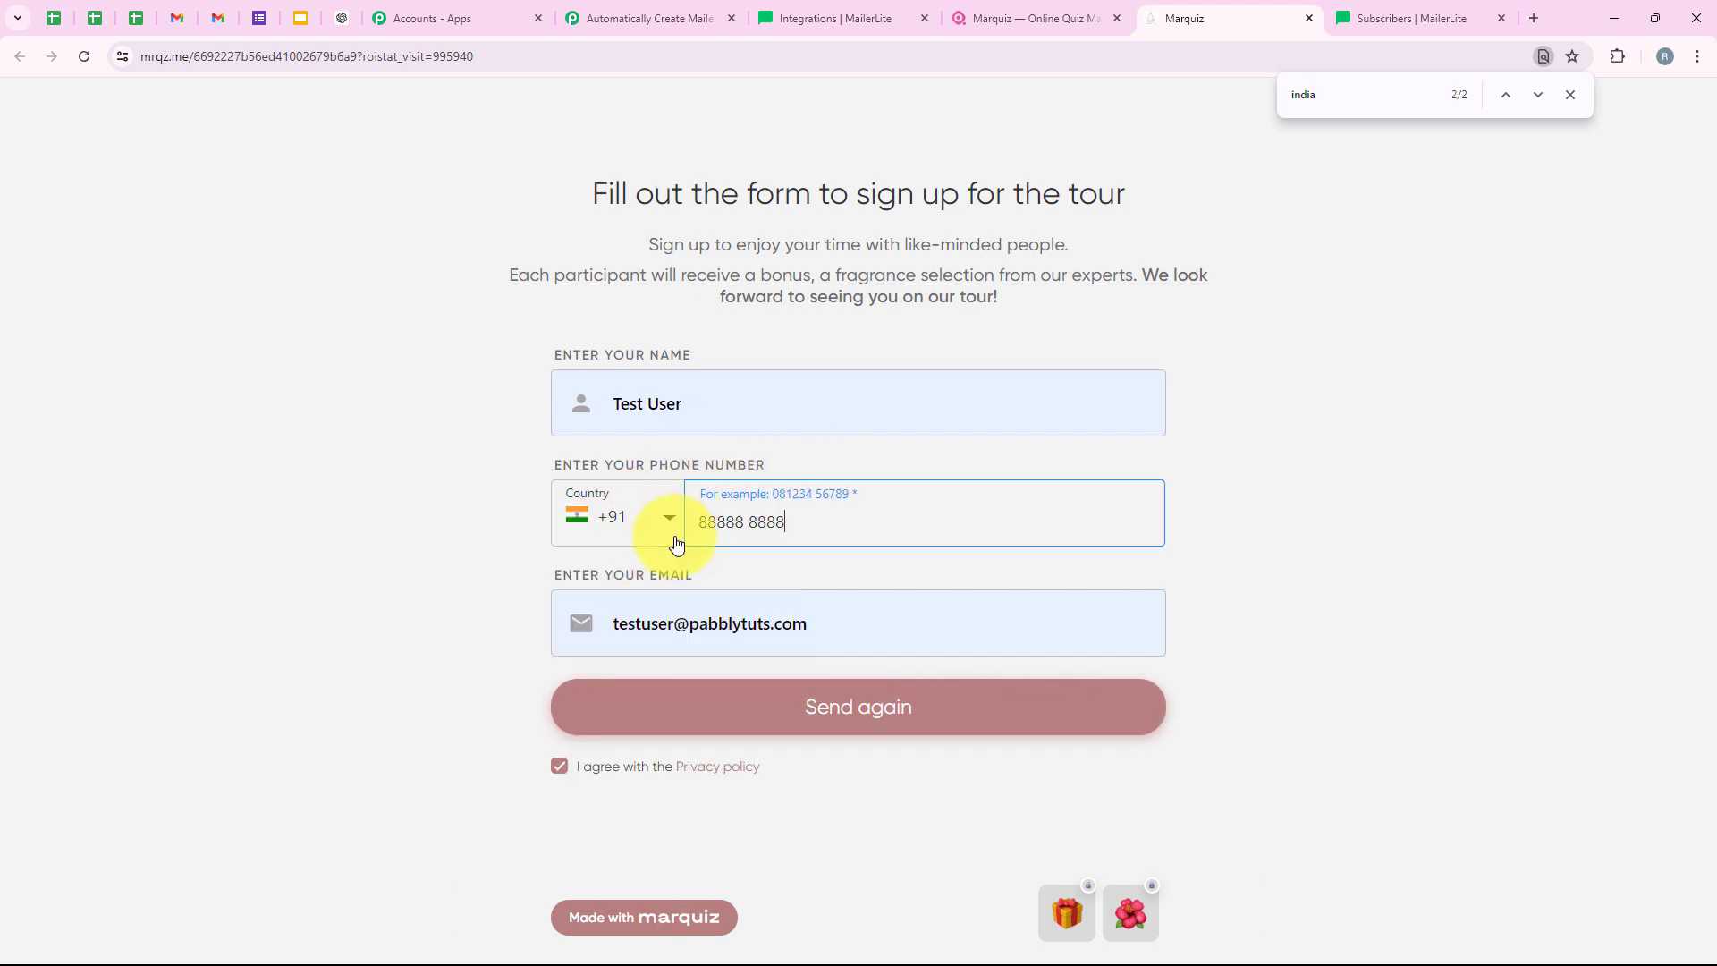
Insert "77" before the @ in the form's email and add the missing digit to the phone number
left_click(678, 626)
type("7")
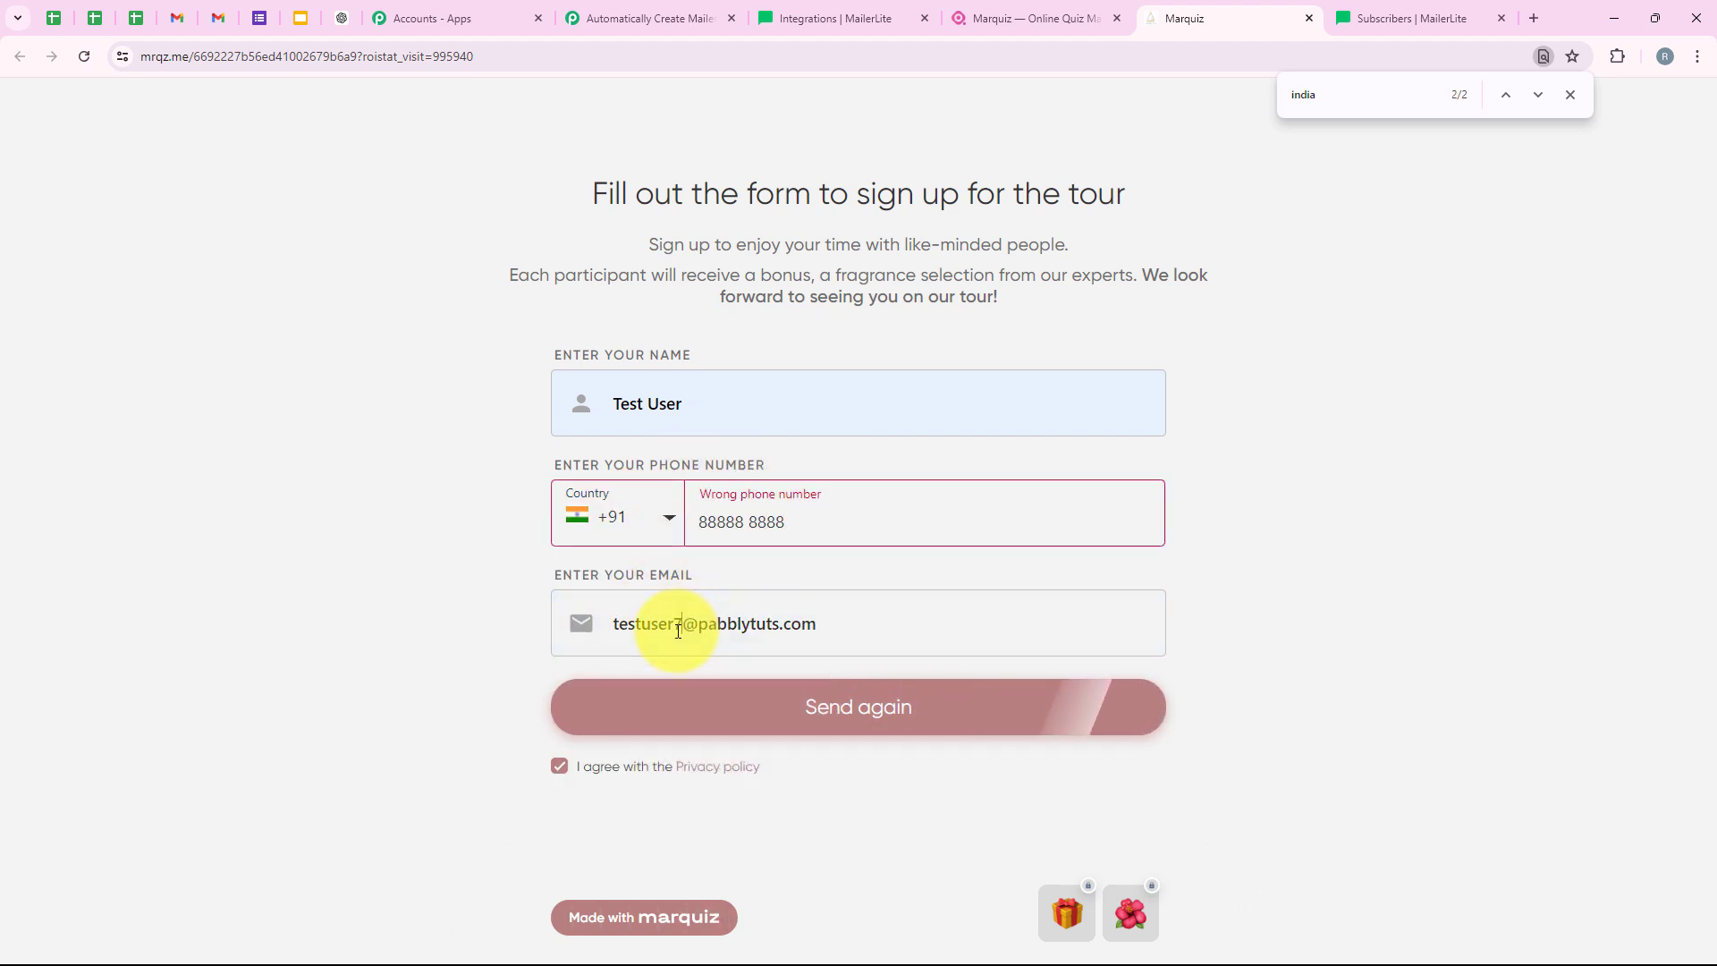
type("7")
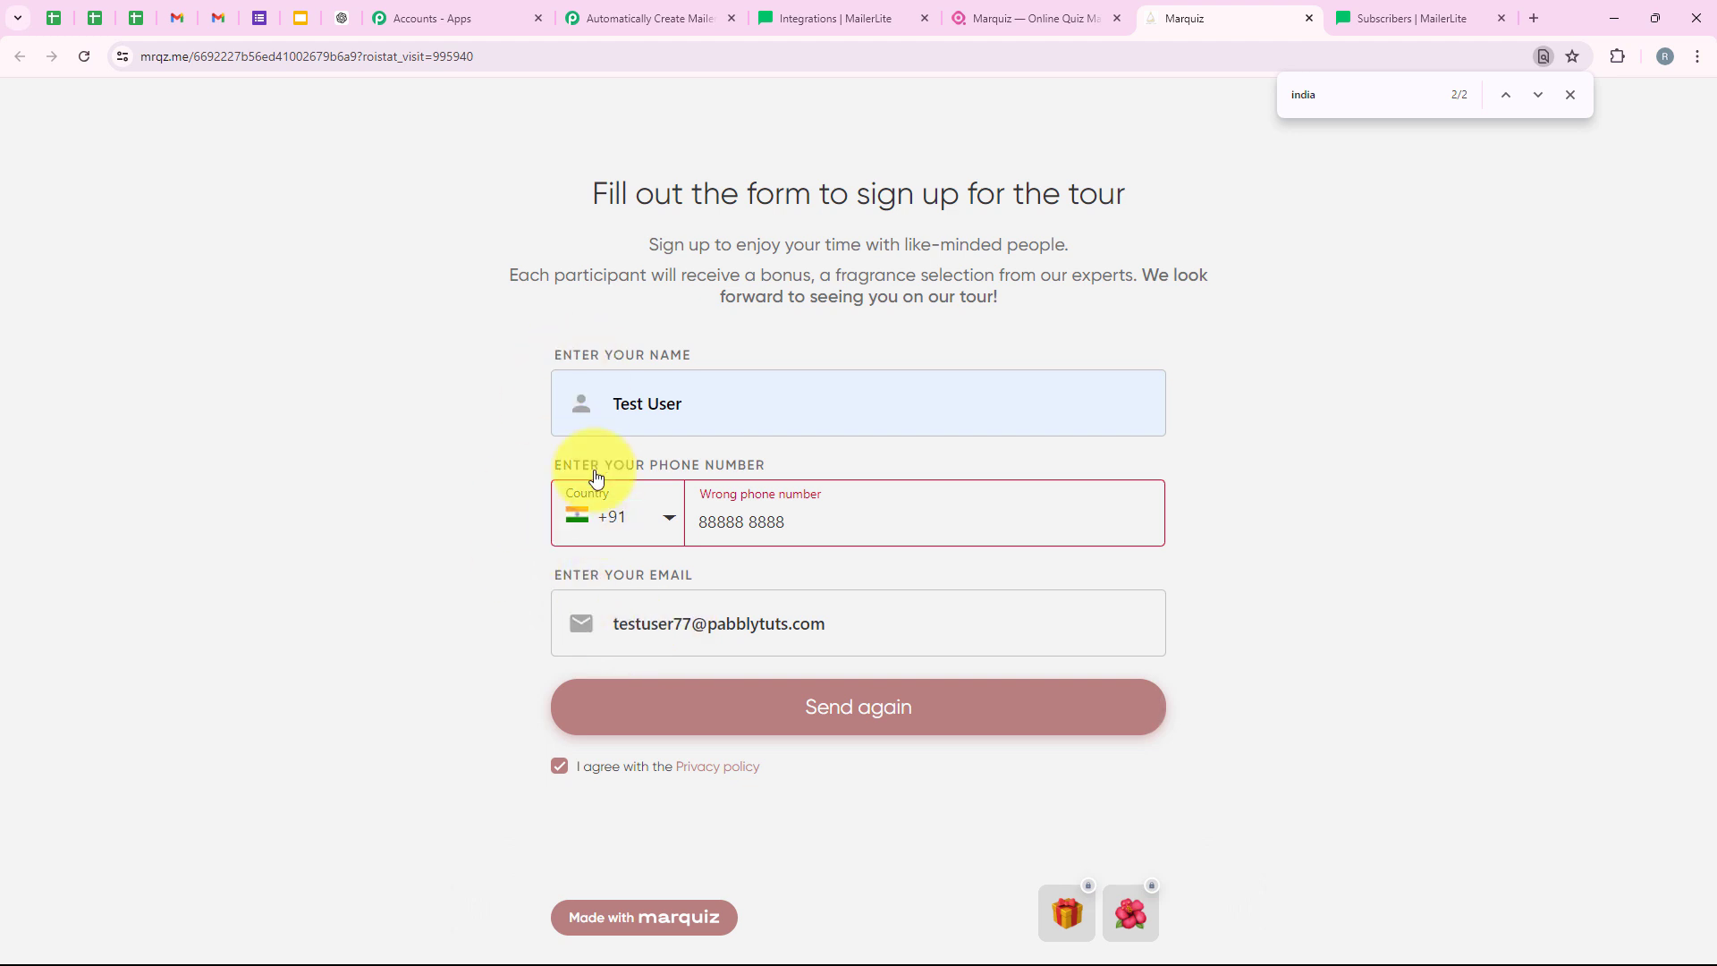
left_click(765, 537)
type("8")
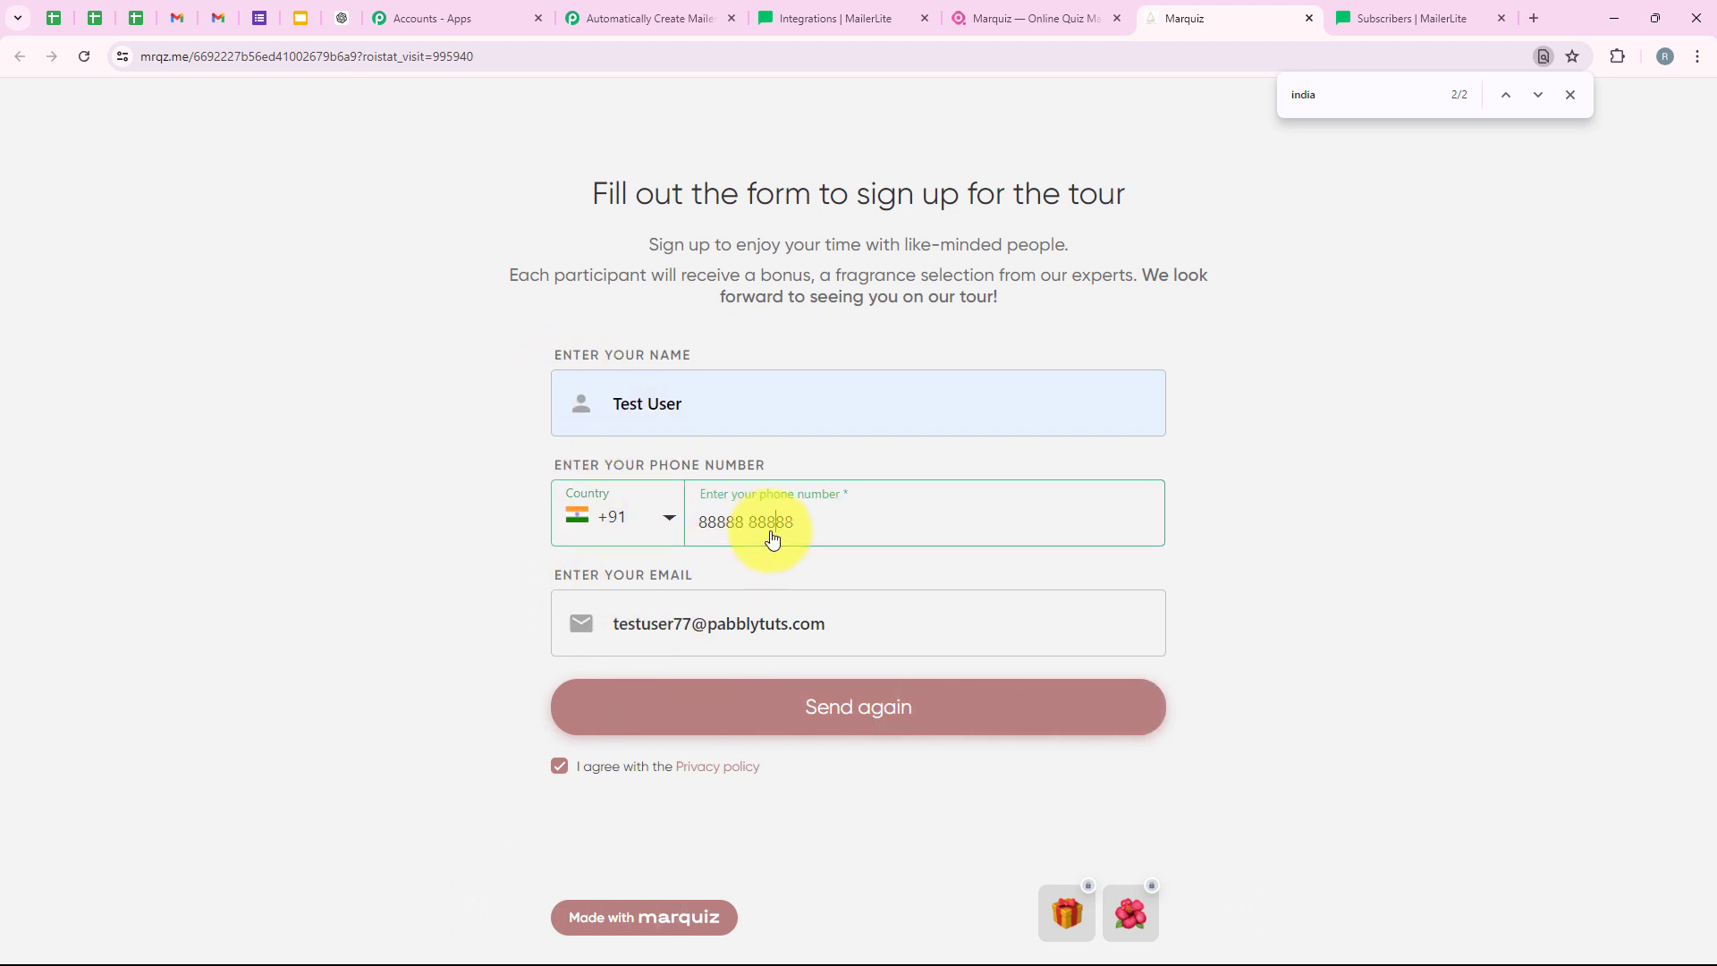
Submit the tour sign-up form, review the confirmation text and close the page search
left_click(857, 707)
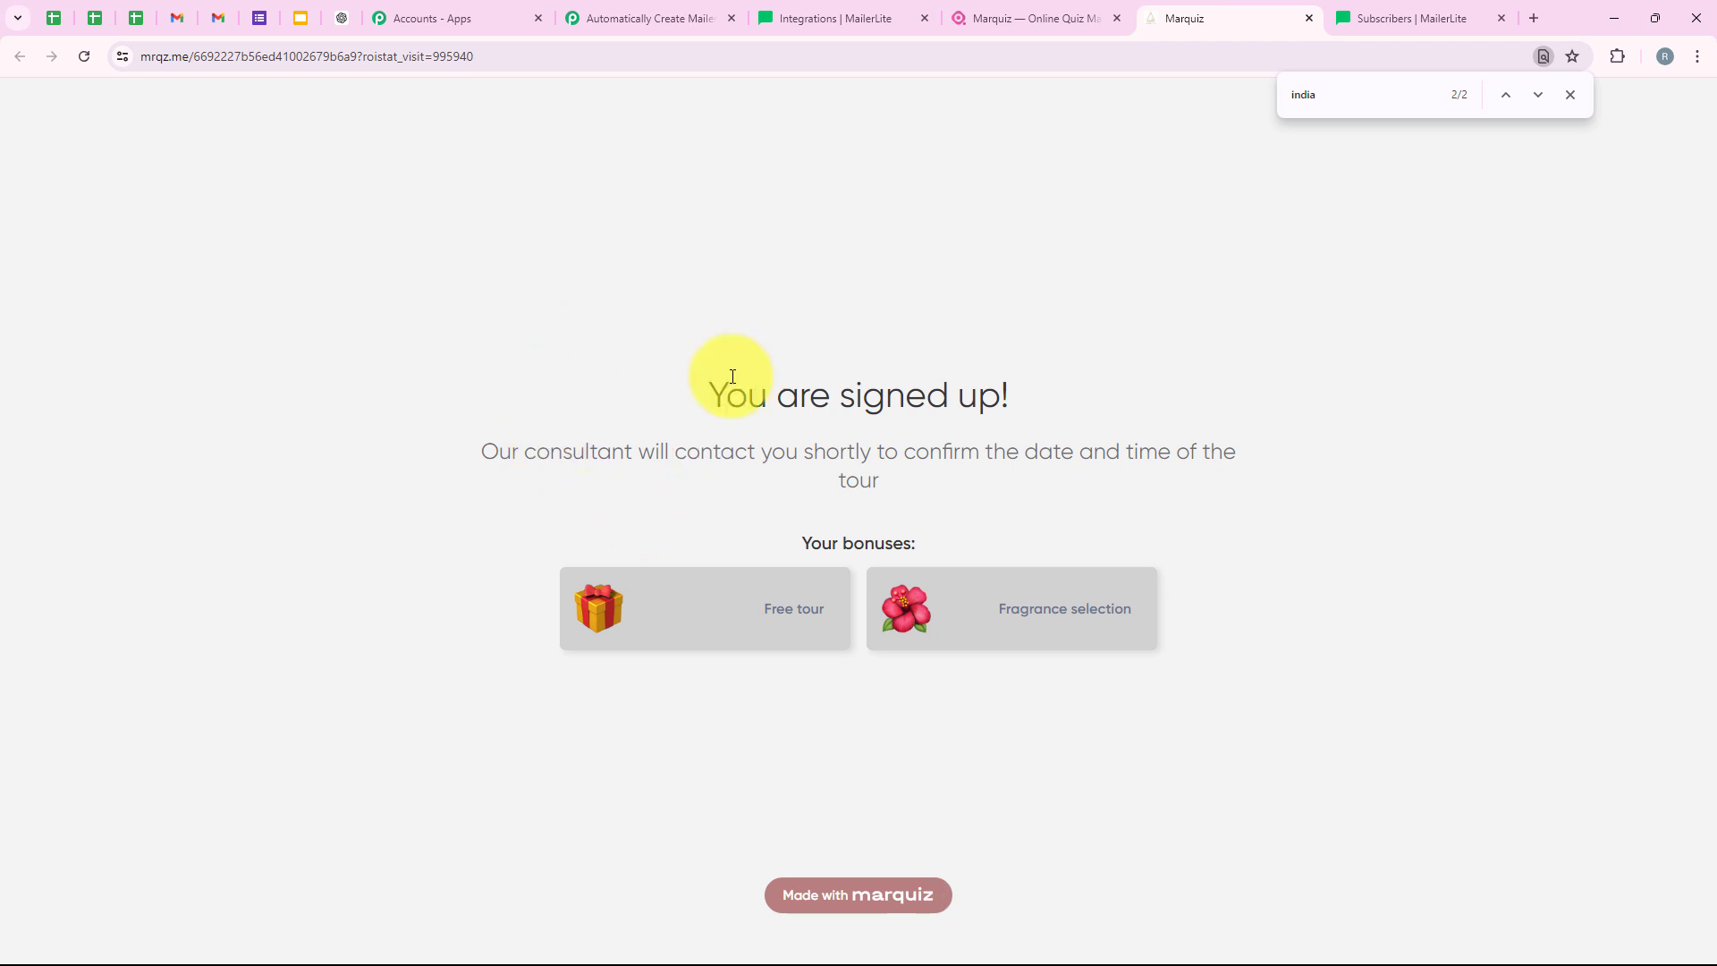
left_click_drag(696, 395, 1308, 327)
left_click(1571, 95)
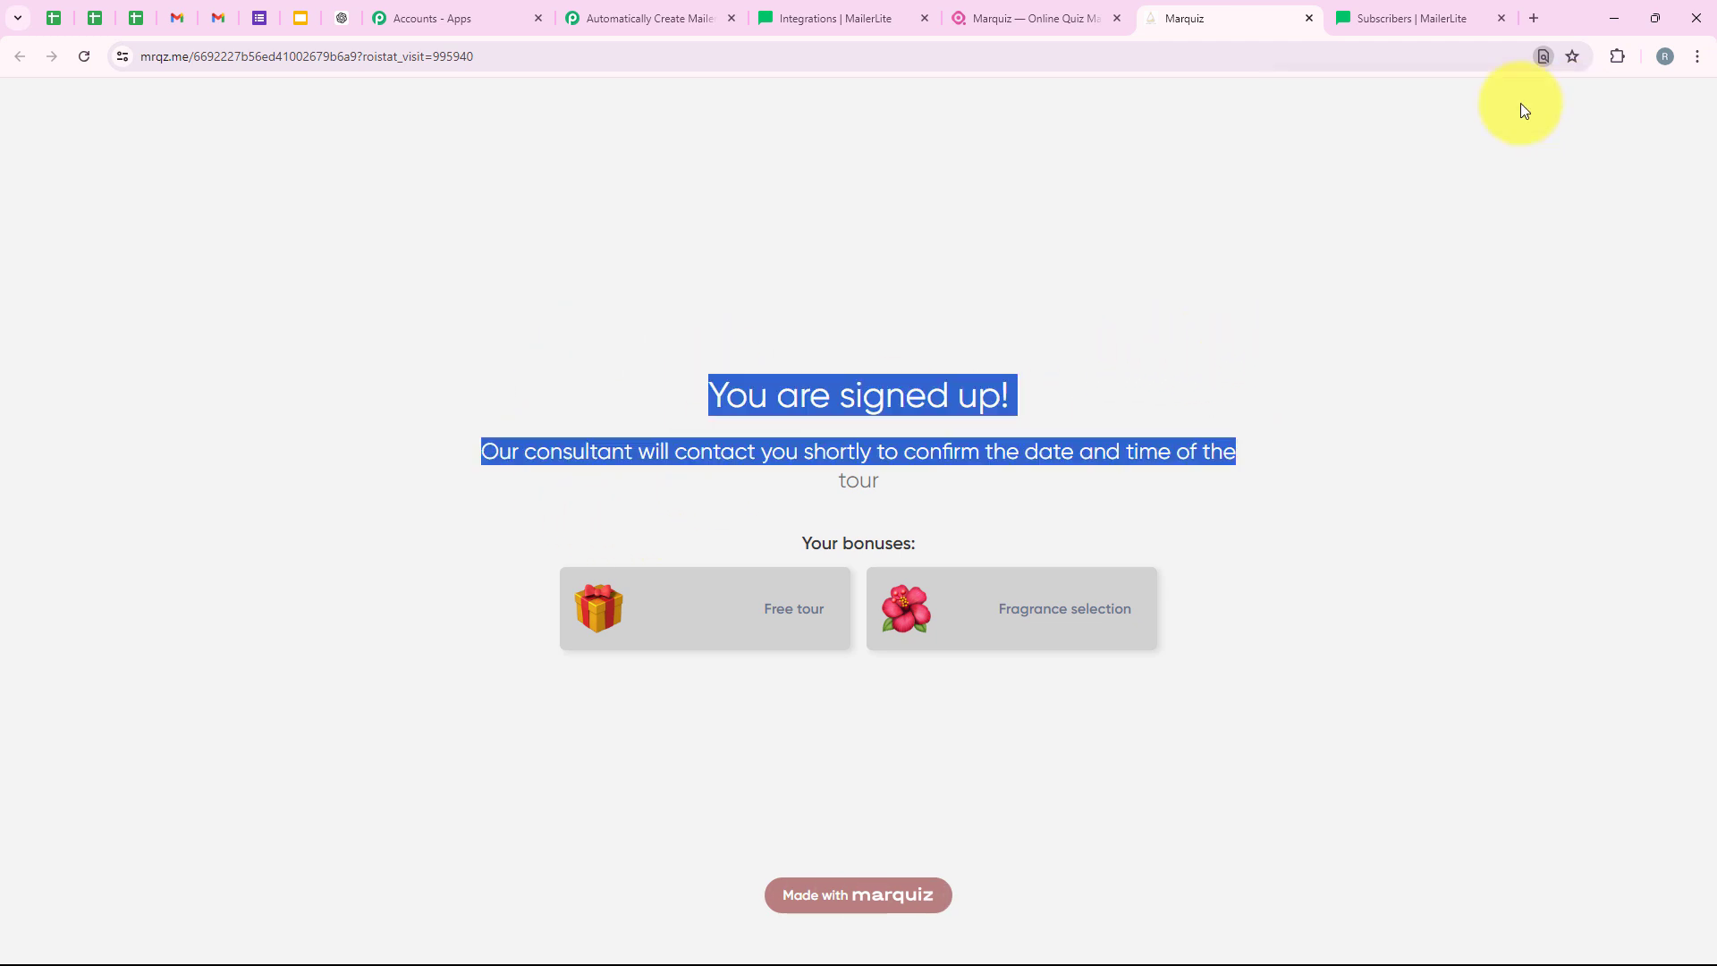
left_click(1048, 279)
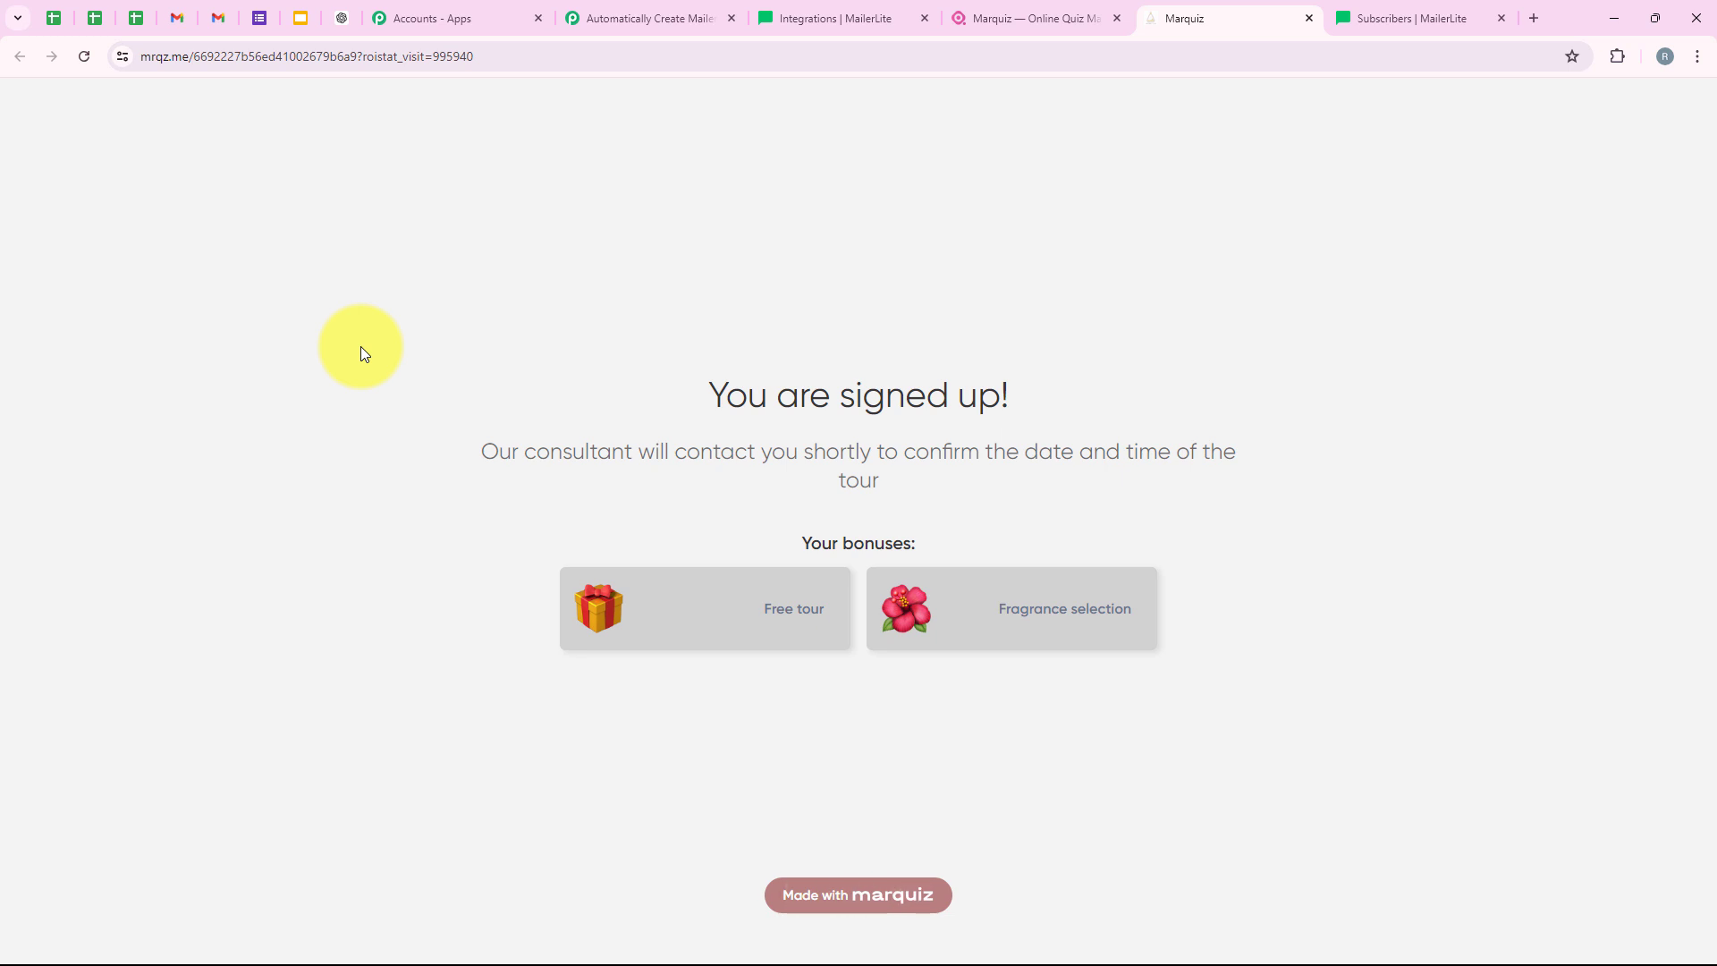
Switch to the MailerLite subscribers list, reload it and check for the newly submitted lead
left_click(1393, 14)
left_click(82, 61)
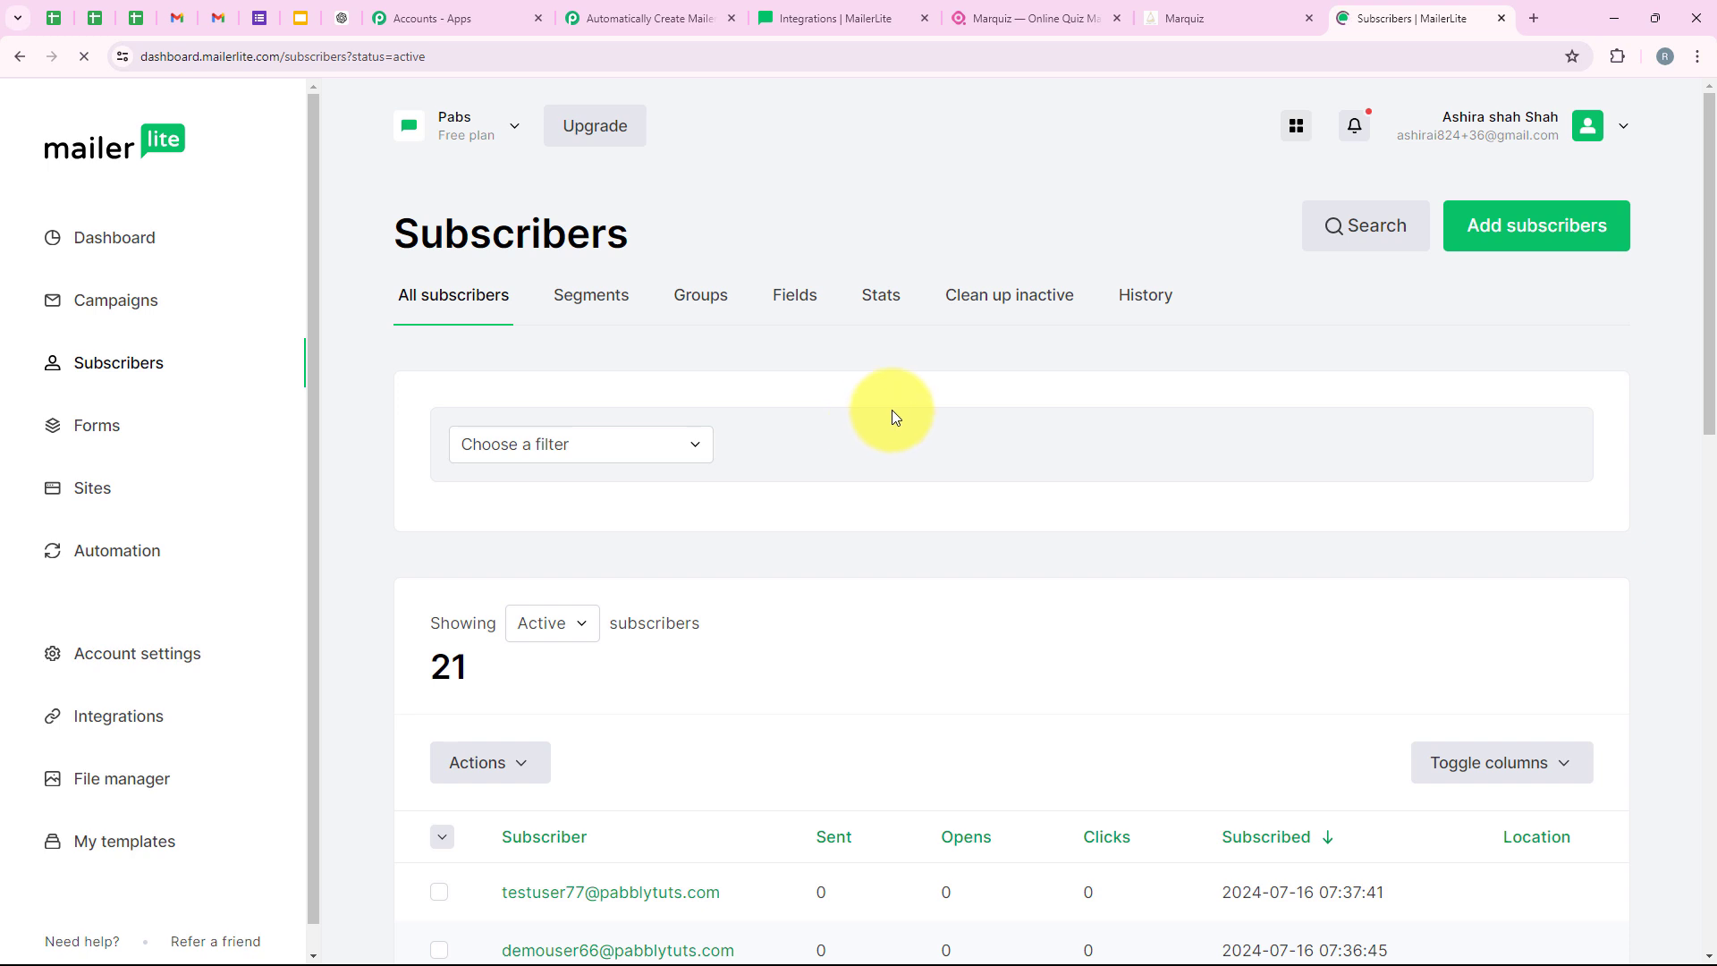
scroll(893, 410, "down", 6)
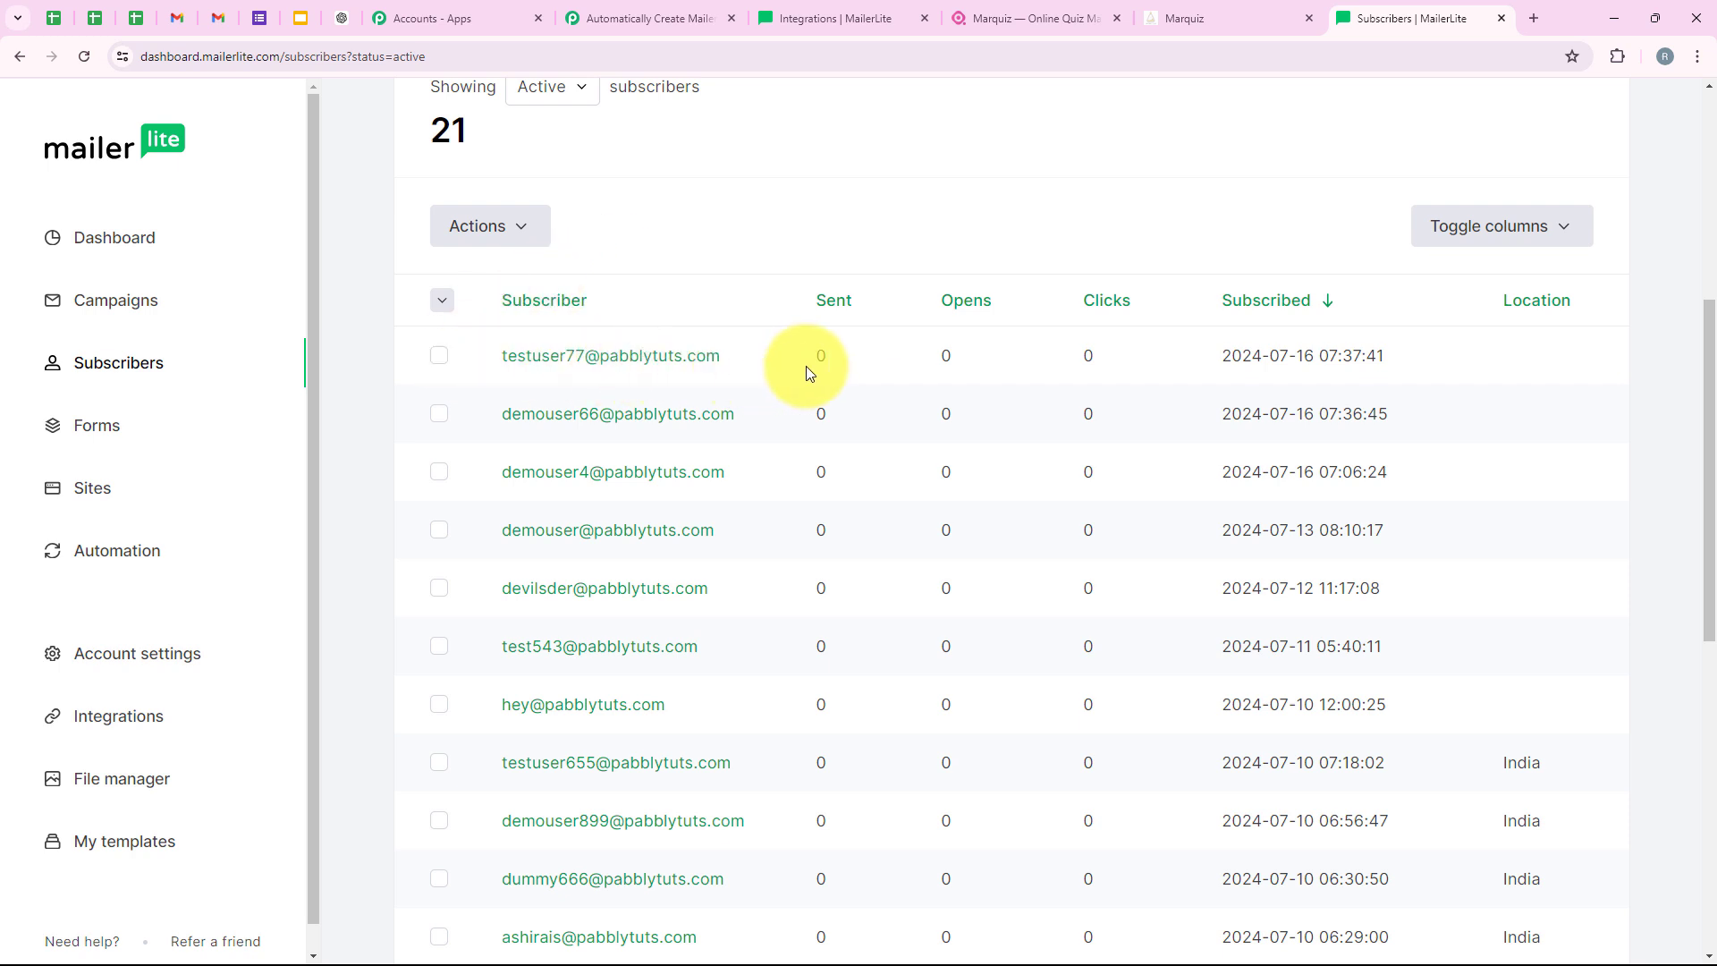
scroll(580, 388, "up", 4)
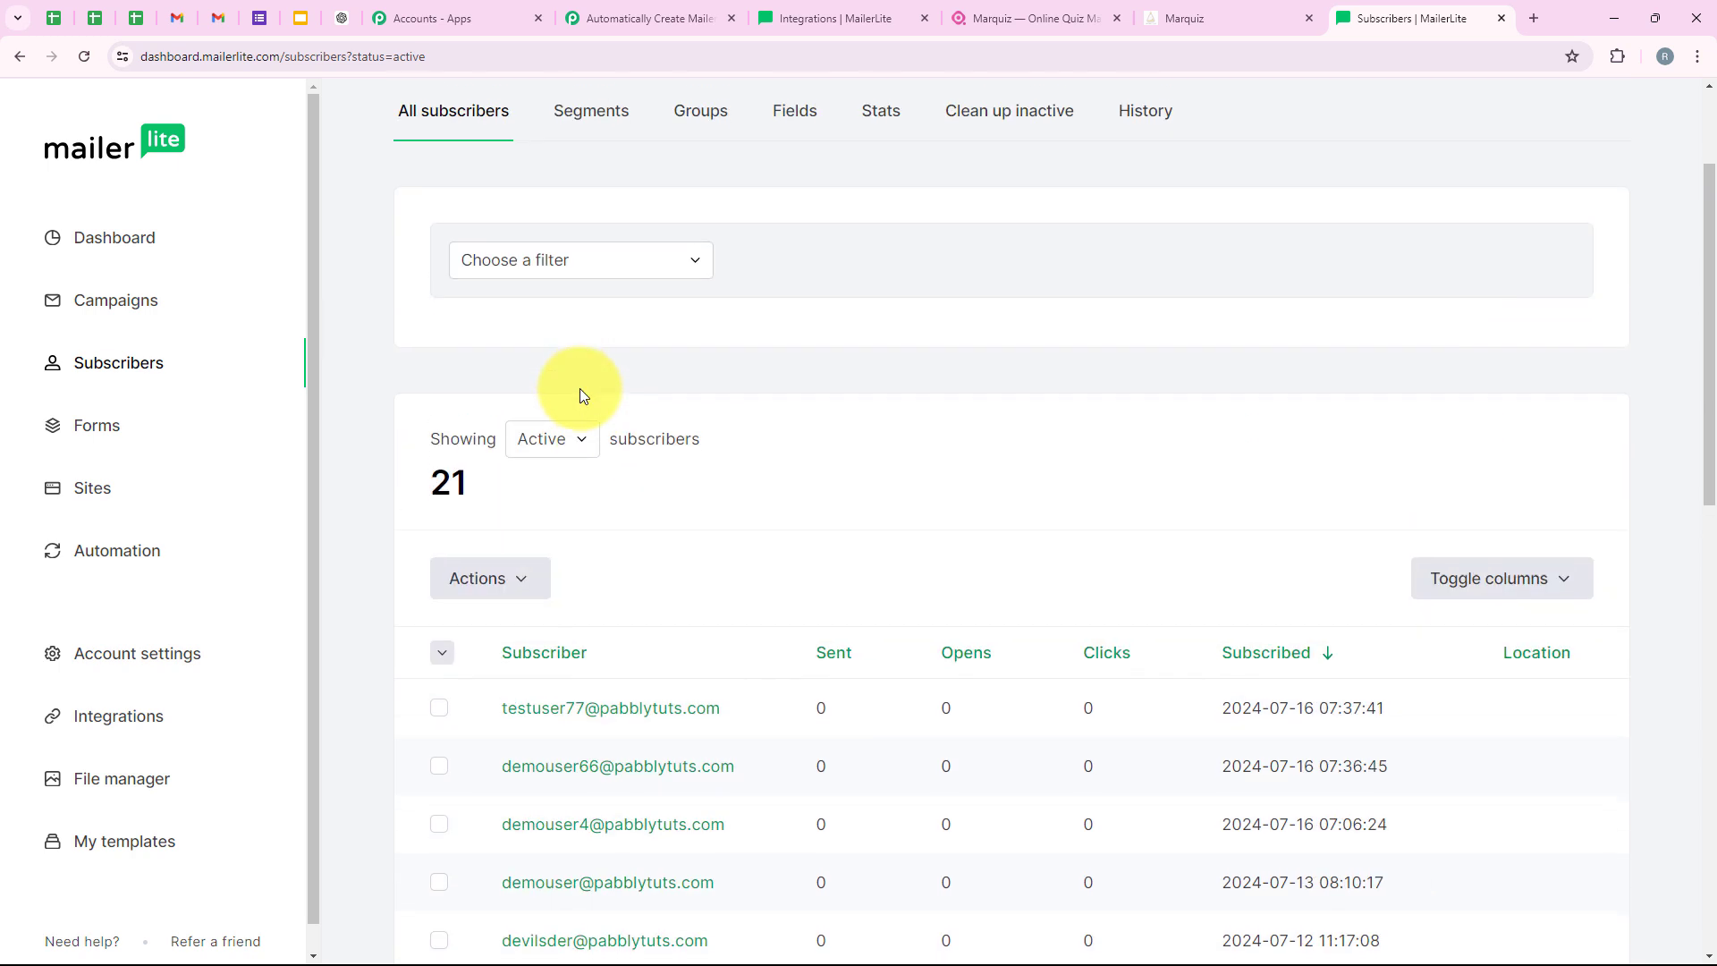
Select the two newest subscribers in the MailerLite list and return to the Pabbly Connect workflow
left_click(586, 16)
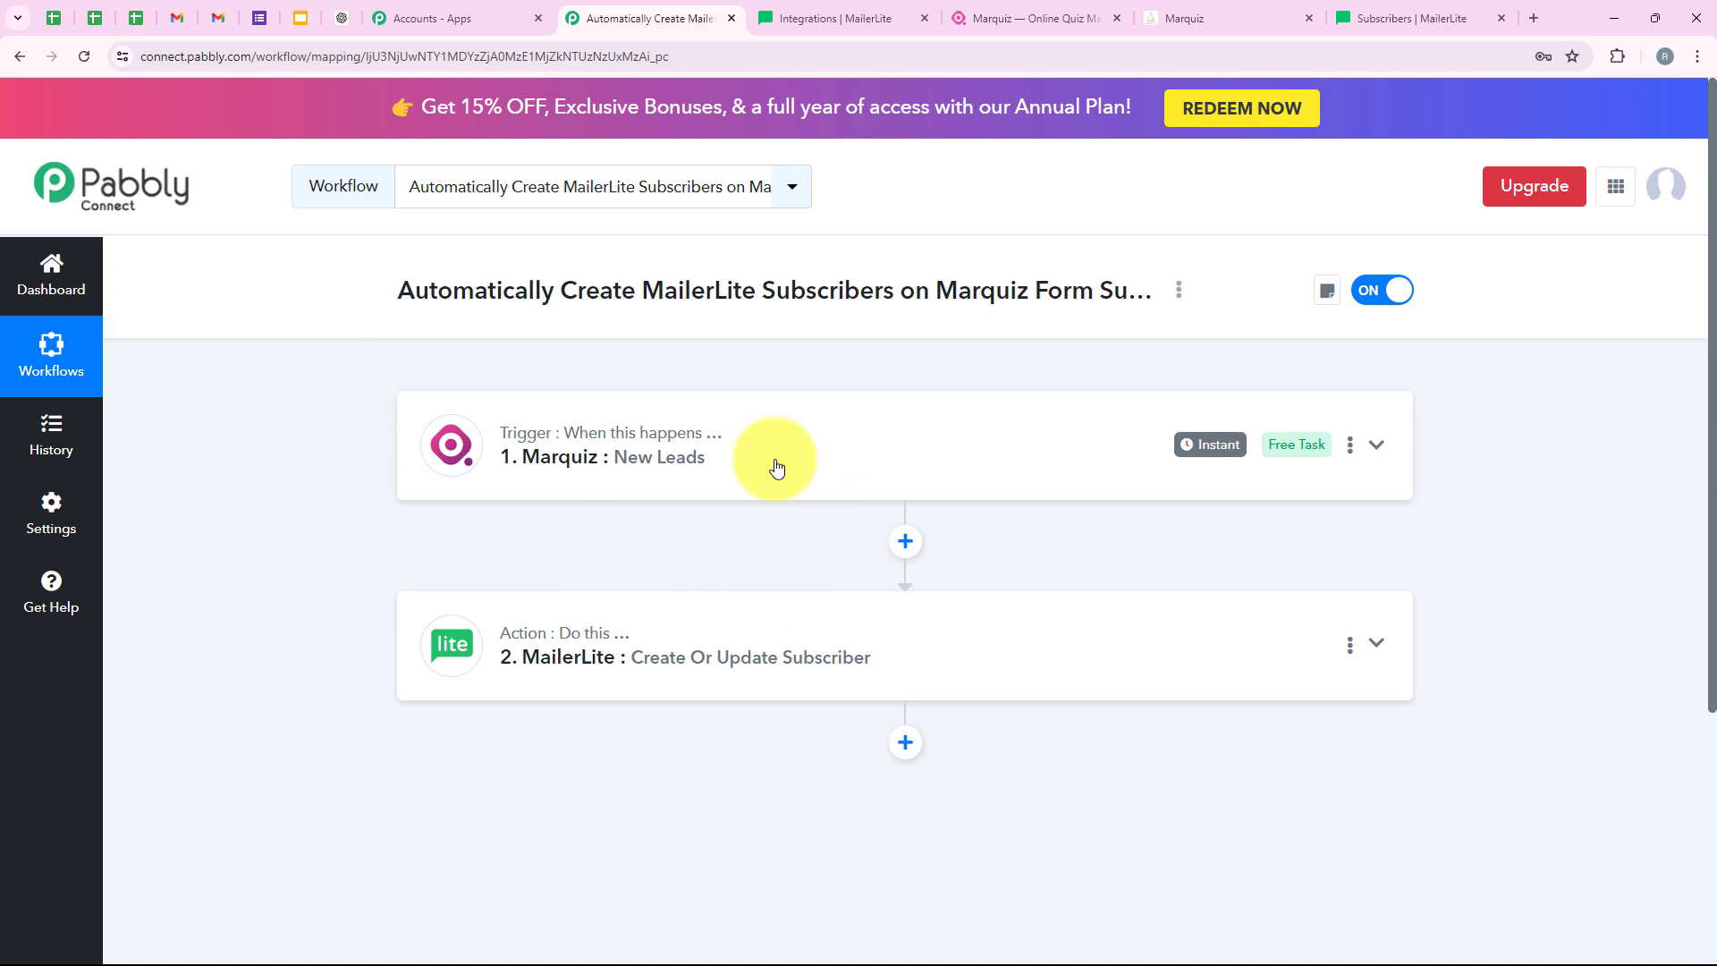
left_click(1412, 18)
left_click(439, 713)
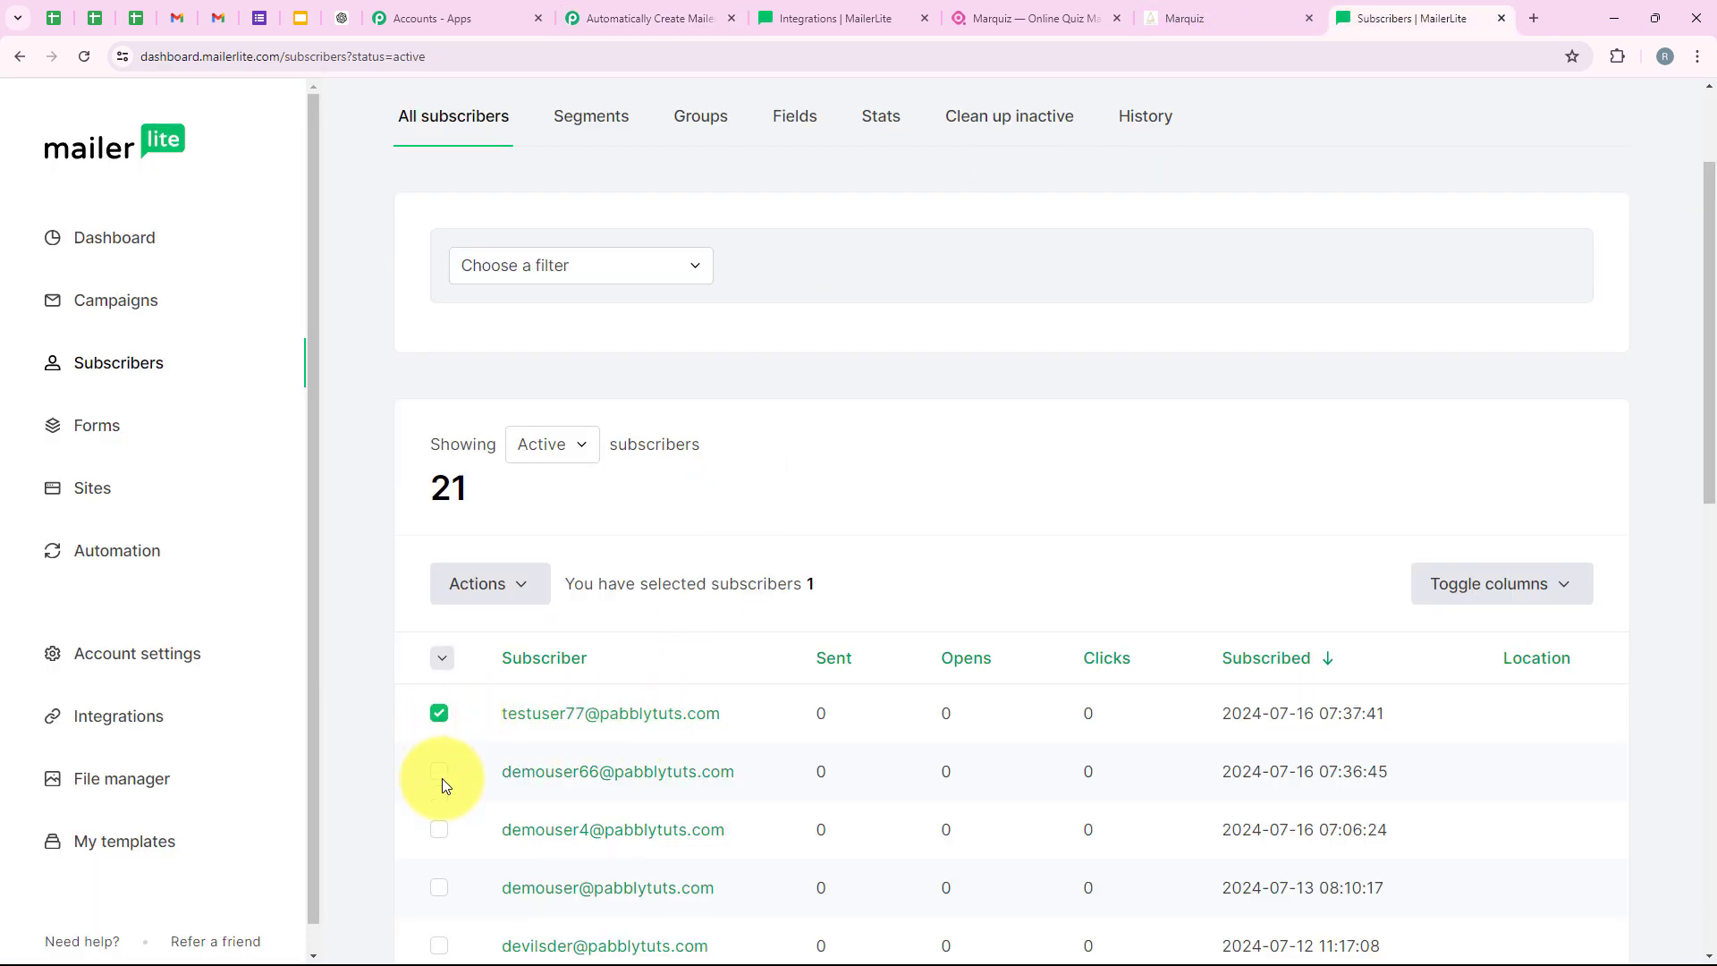
left_click(439, 771)
scroll(694, 637, "down", 1)
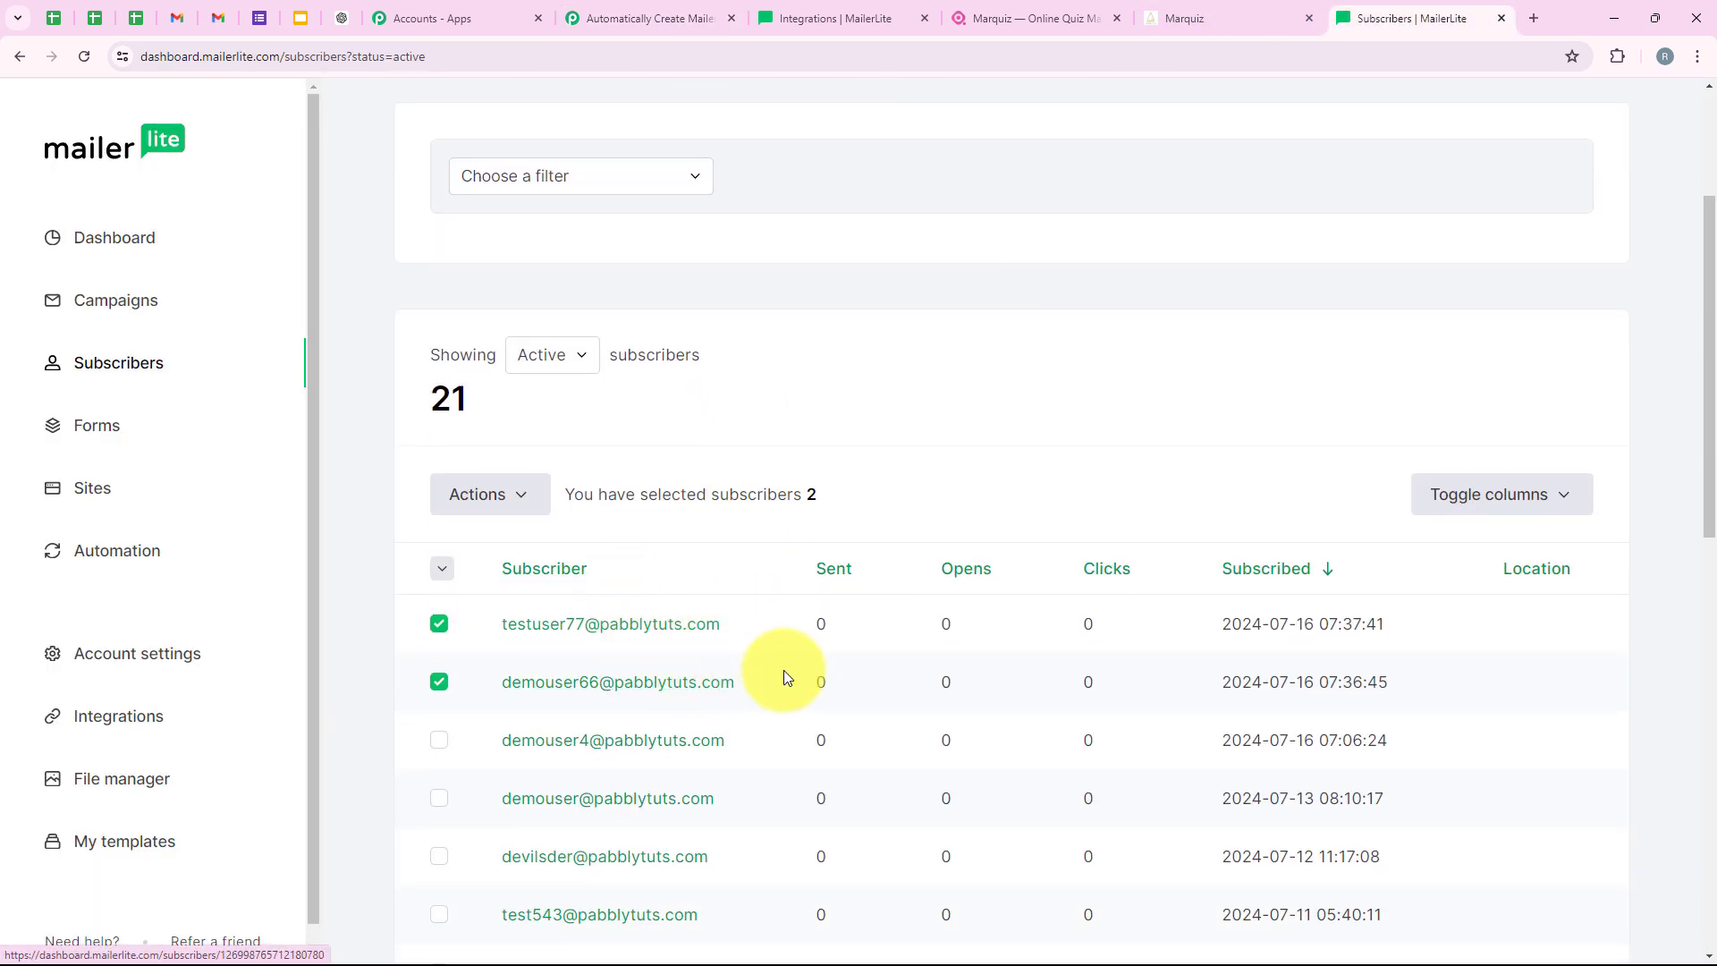
left_click(697, 18)
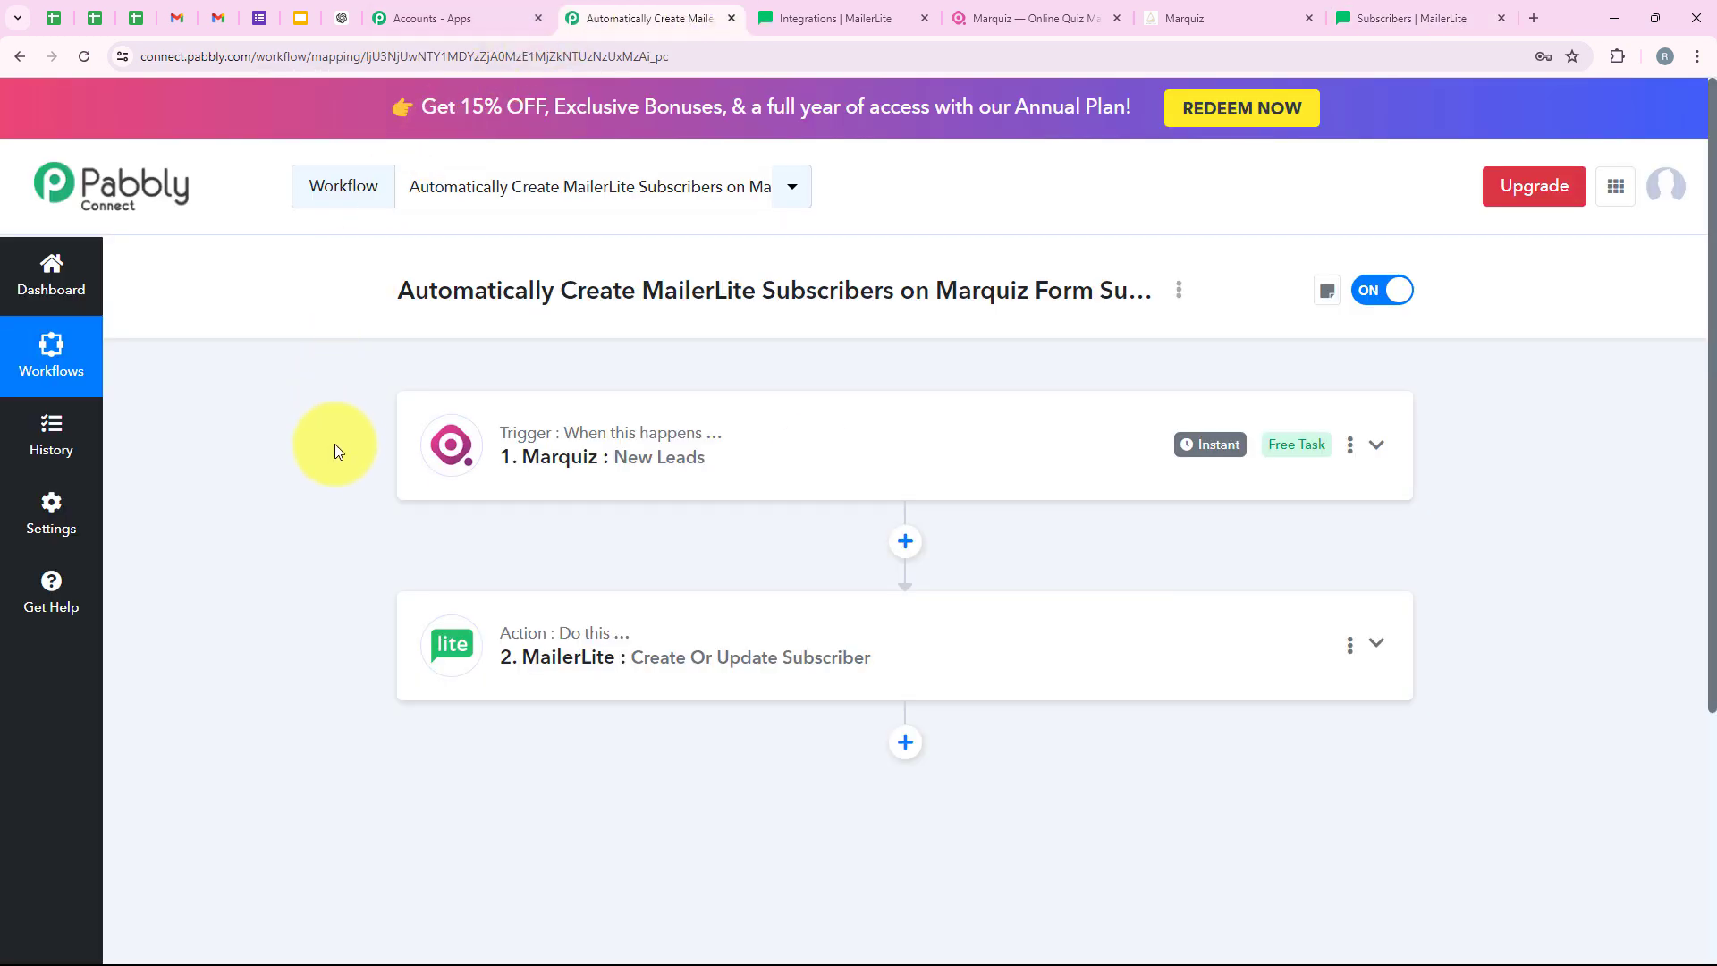